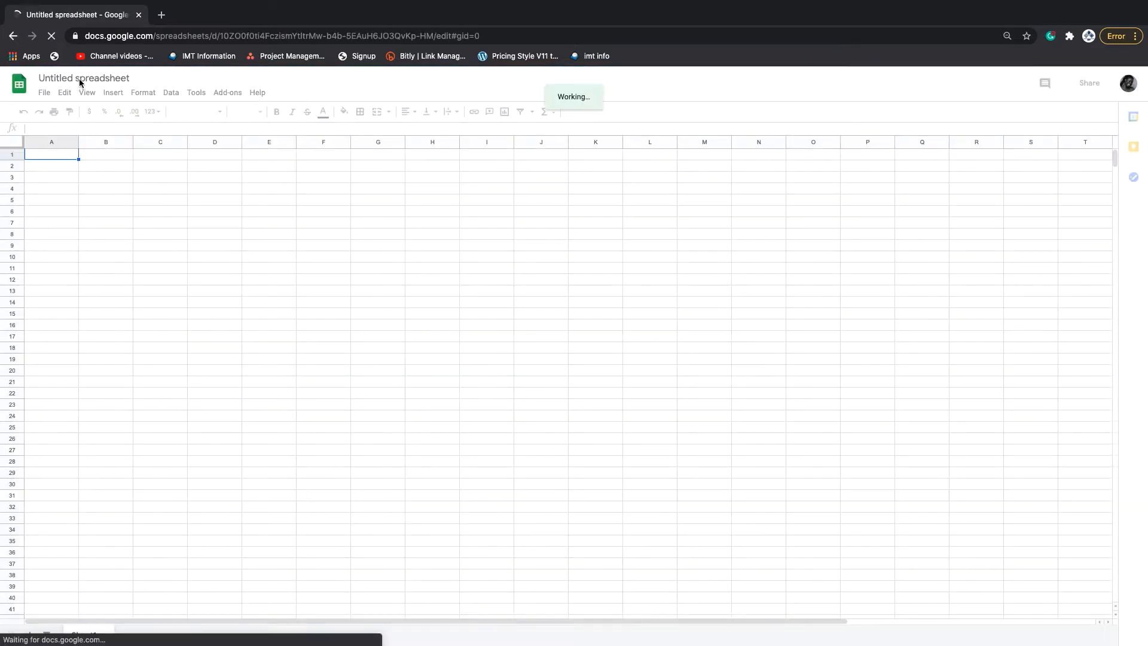
Rename the untitled spreadsheet as Christmas Budget
left_click(81, 78)
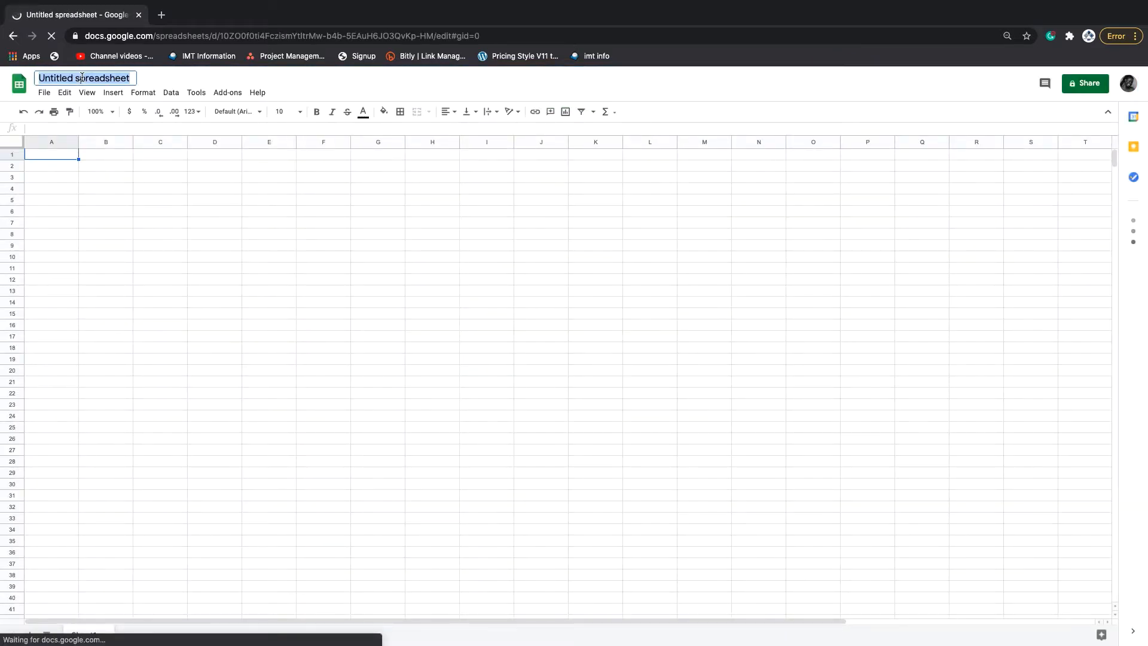
type("E")
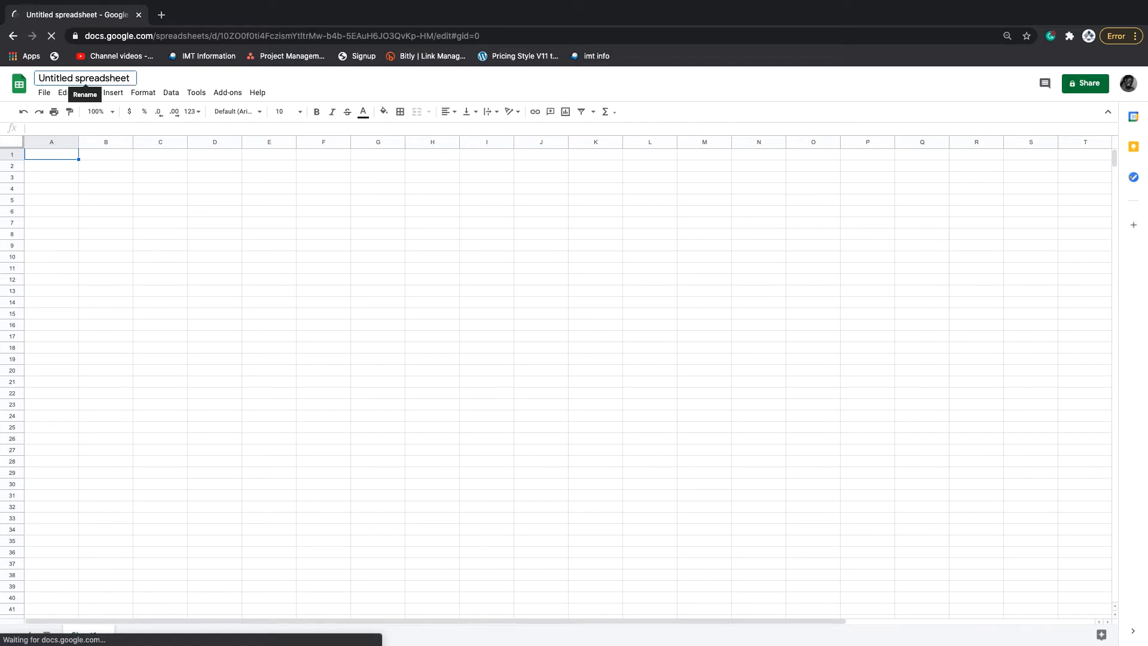
key("BackSpace")
type("X")
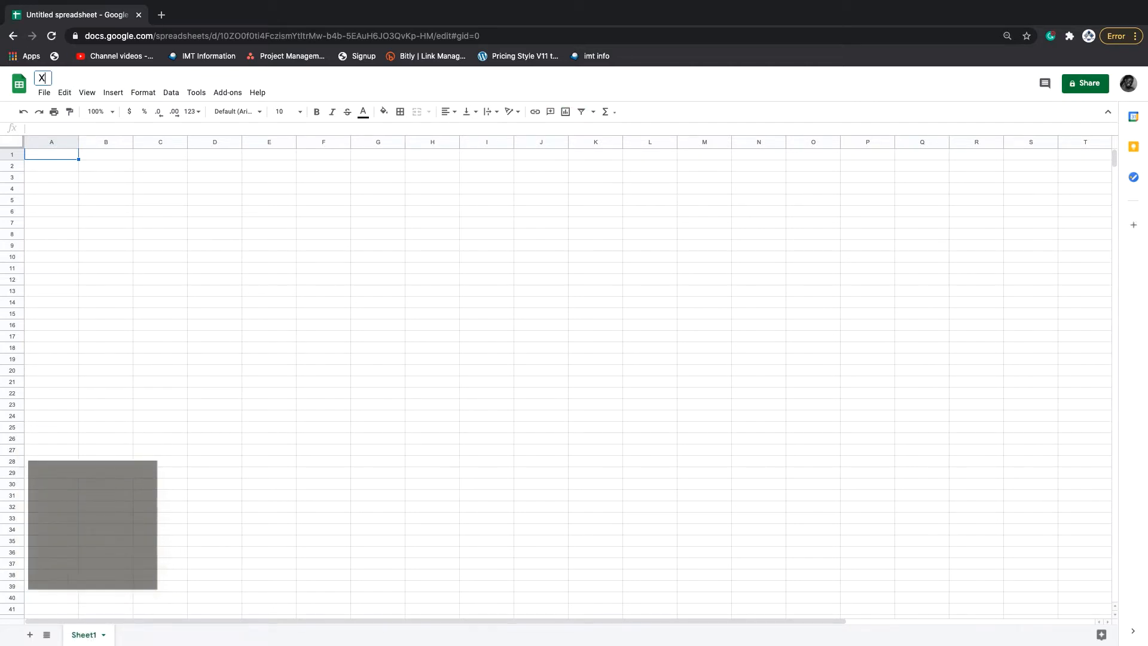
key("BackSpace")
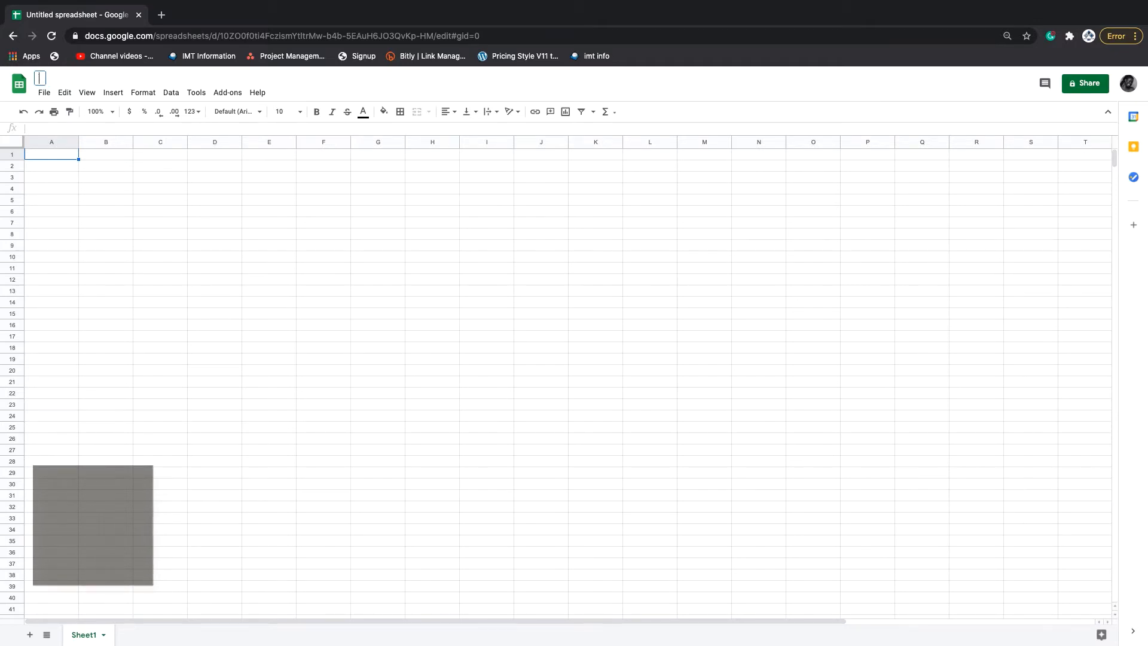
type("Christ")
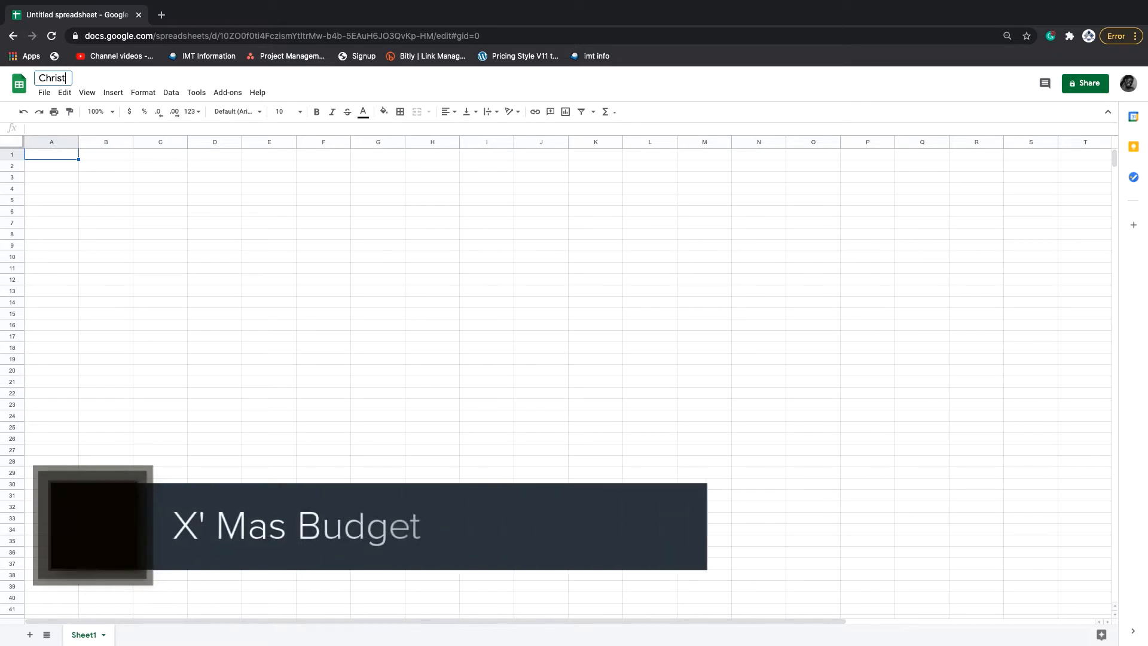
type("mas ")
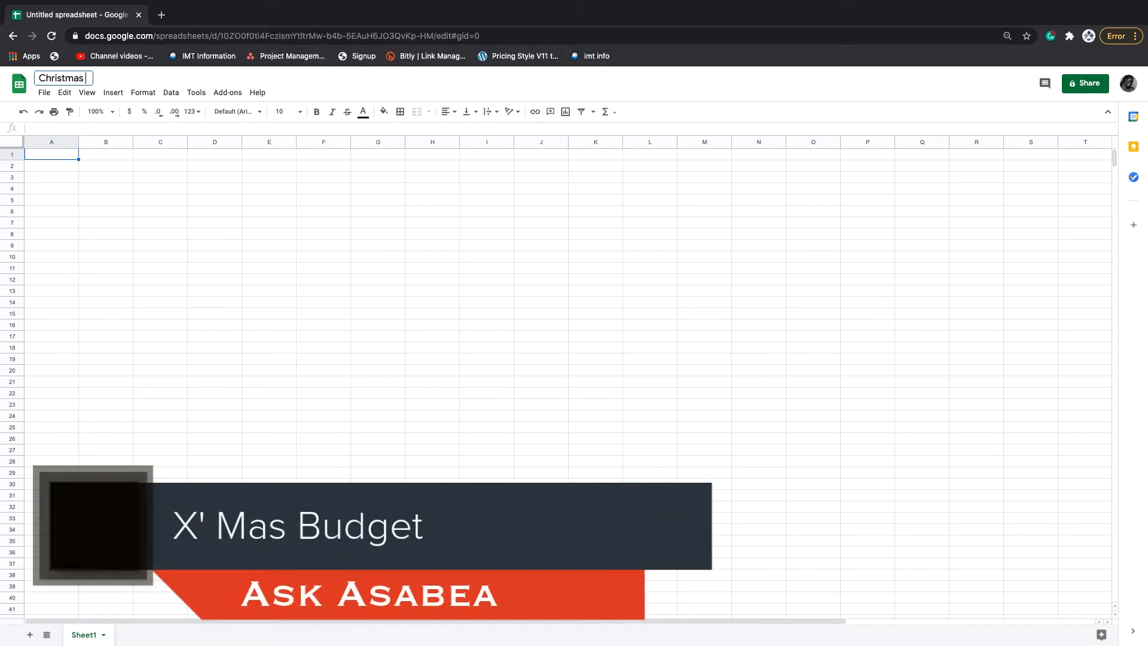
type("Budget")
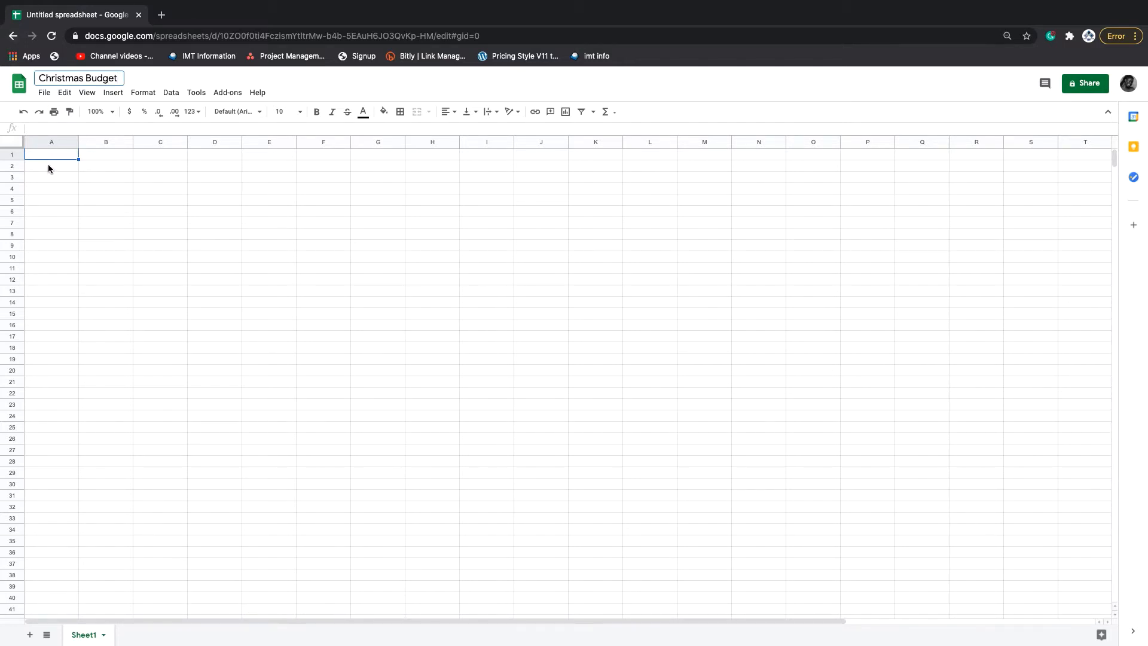
type("It")
key("BackSpace")
key("BackSpace")
key("BackSpace")
type("t")
Enter the column heading Items in cell A1 and the section title Gifts in cell A3
left_click(58, 157)
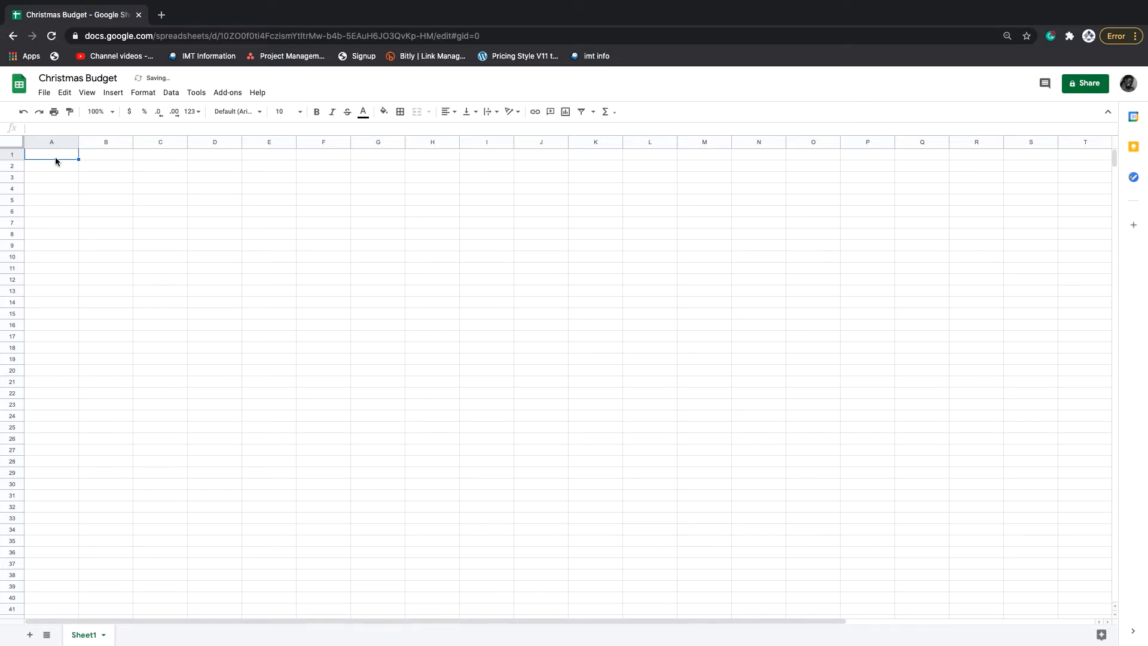
type("Items")
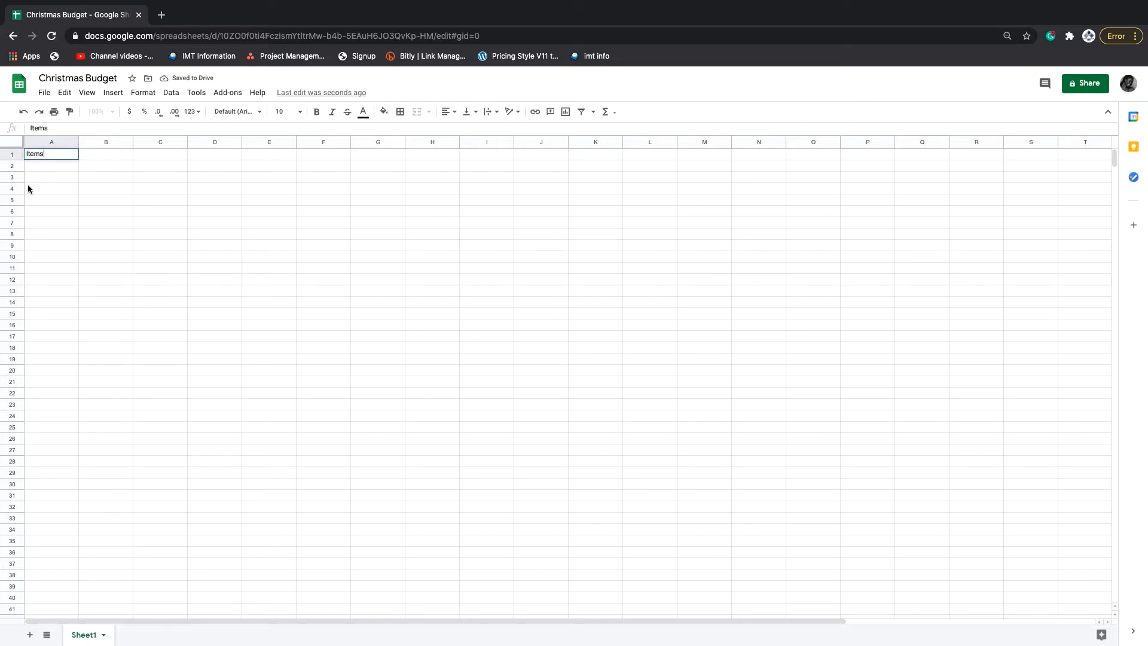
left_click(39, 174)
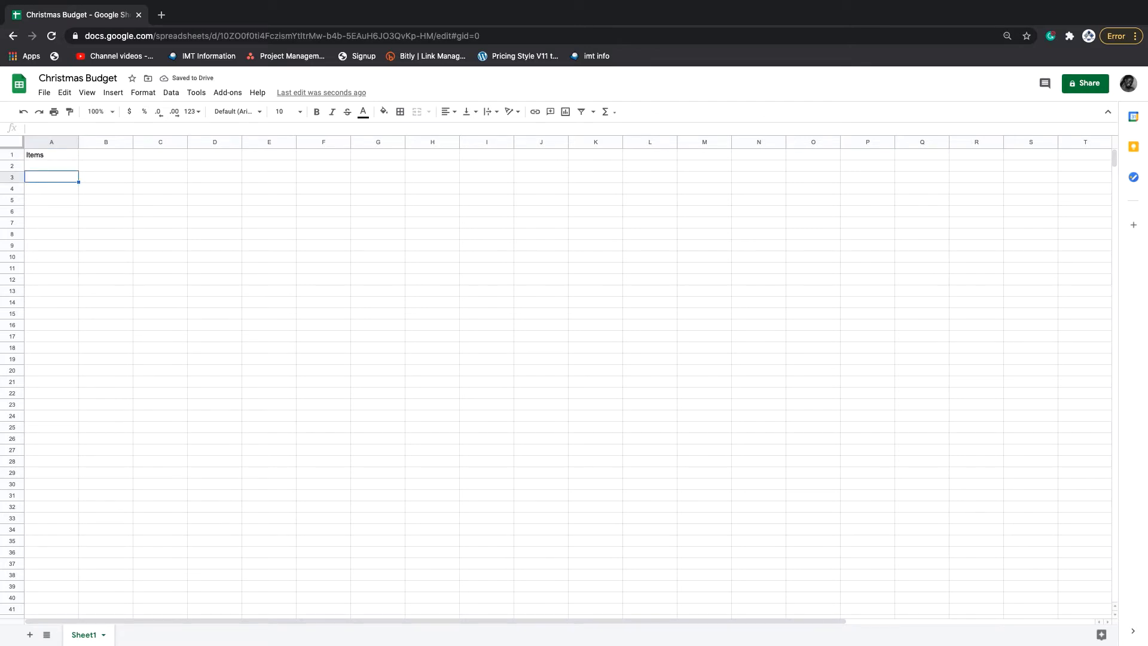
type("Gifts")
List Momo, Daddy, Children, Friends and Co-Workers beneath Gifts in cells A4 to A8
left_click(37, 189)
type("Momo")
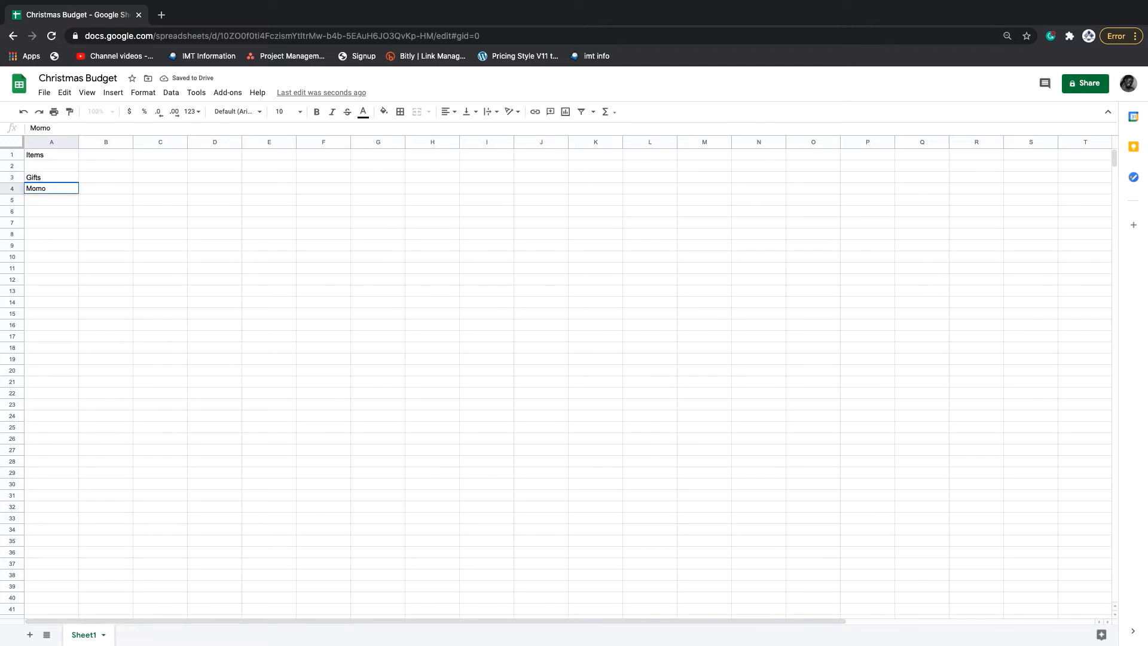
key("Return")
type("Daddy")
key("Return")
type("Children")
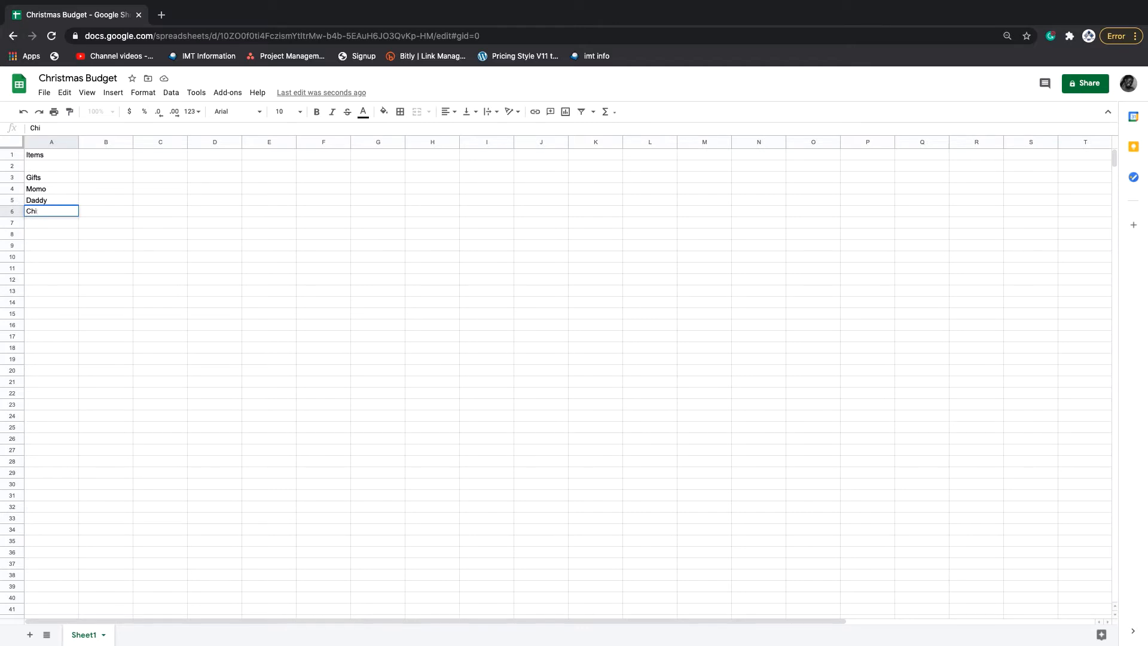
key("Return")
type("Friends")
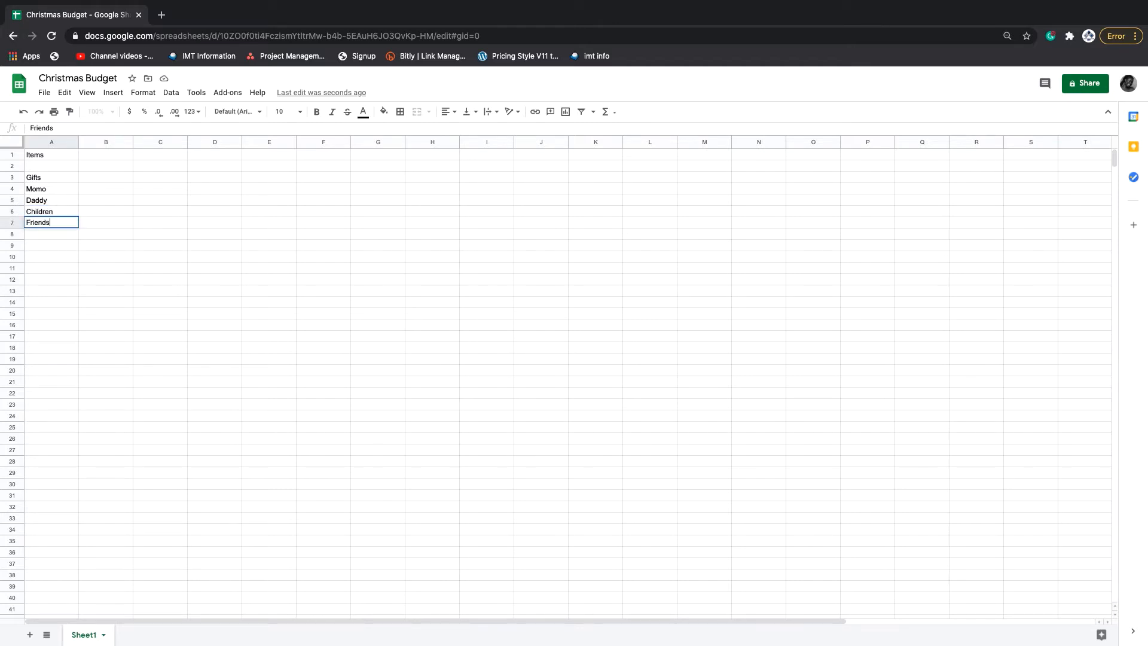
key("Return")
type("Co-Workers")
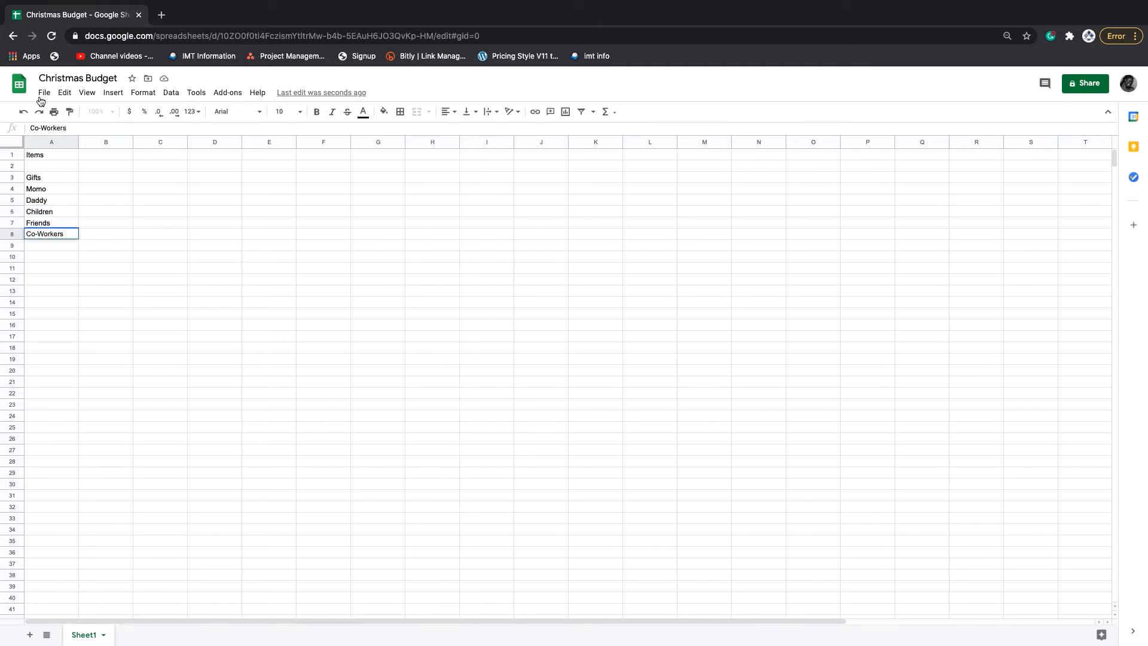
key("Return")
Add a Packaging section in cell A10 with Box, Wrappers, Deleivry and Others in cells A11 to A14
key("Return")
type("Packaging")
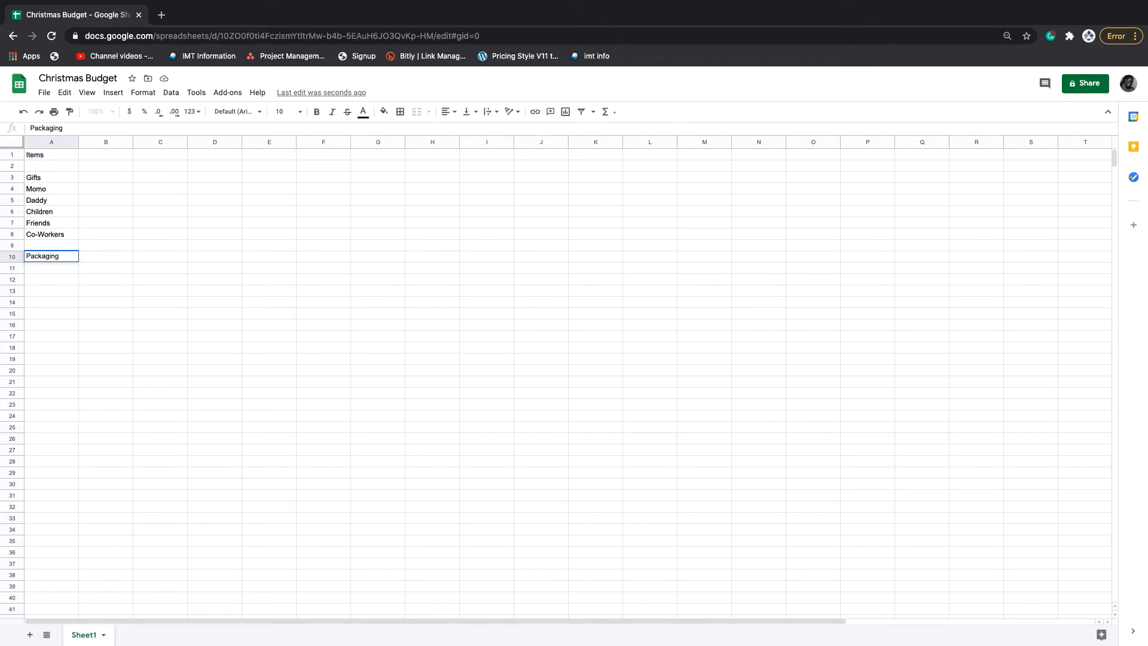
key("Return")
type("Box")
key("Return")
type("Wrappers")
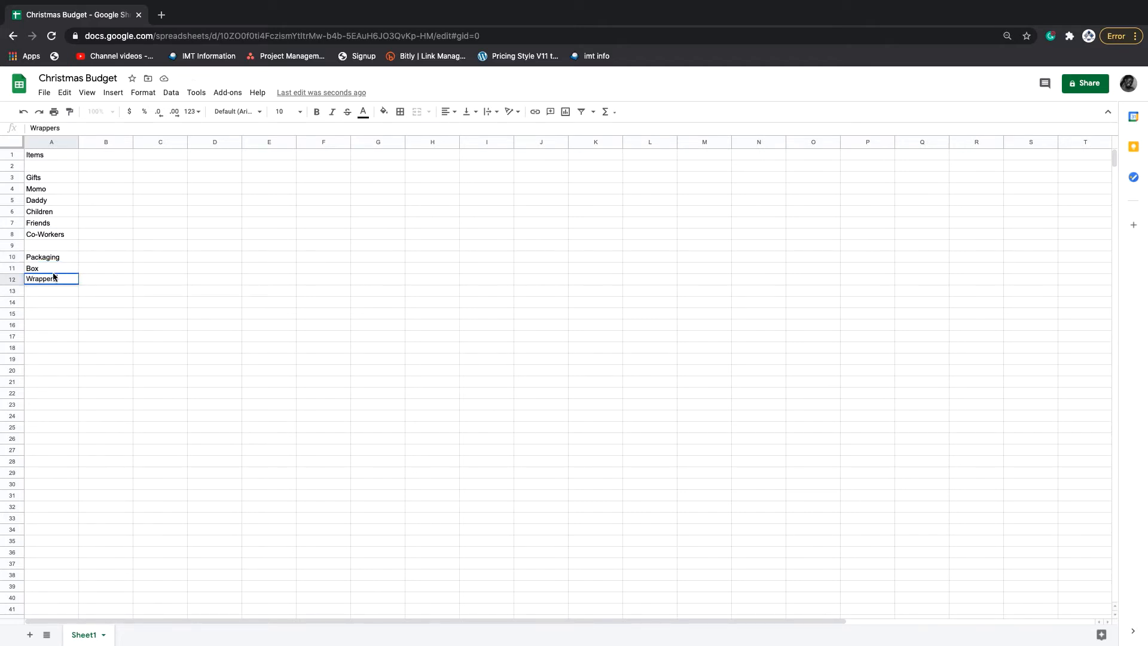
key("Return")
type("Deleivry")
key("Return")
type("Others")
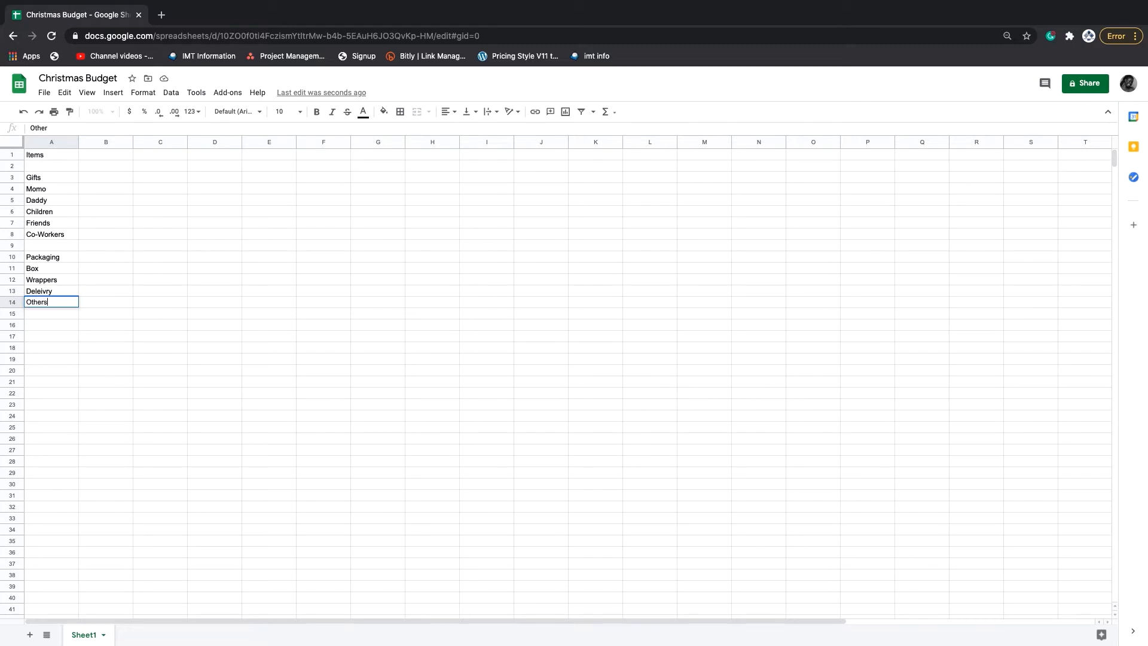
Add a Decoration section in cell A16 with Light, Tree, Onaments and Others in cells A17 to A20
left_click(43, 327)
type("Decoration")
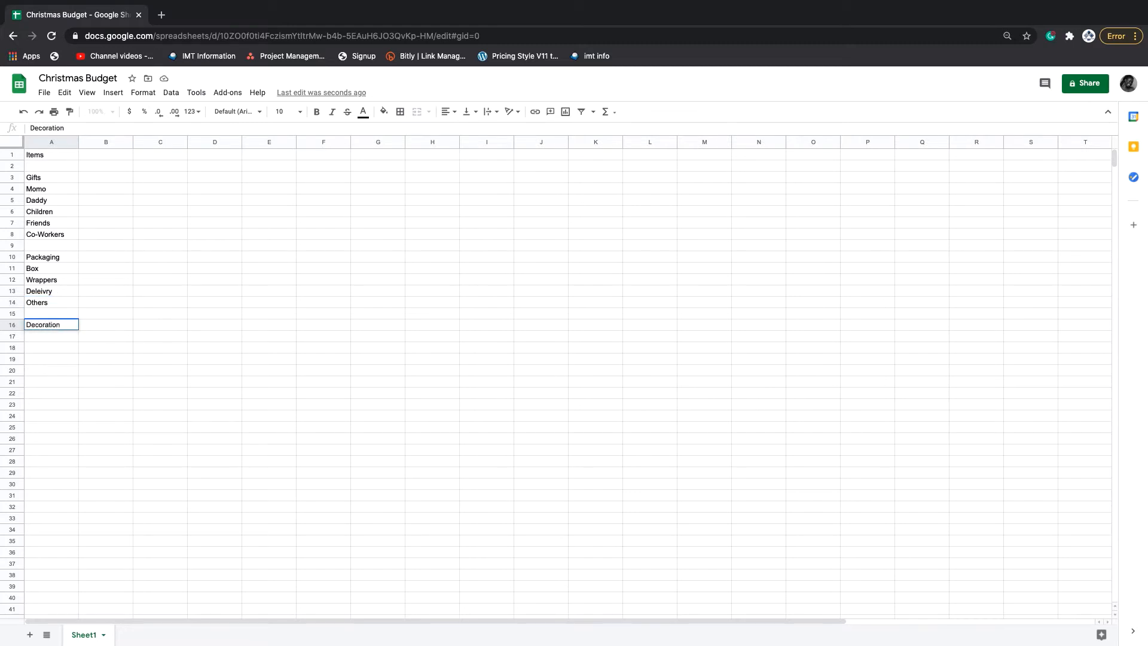
key("Return")
type("Light")
key("Return")
type("Tree")
key("Return")
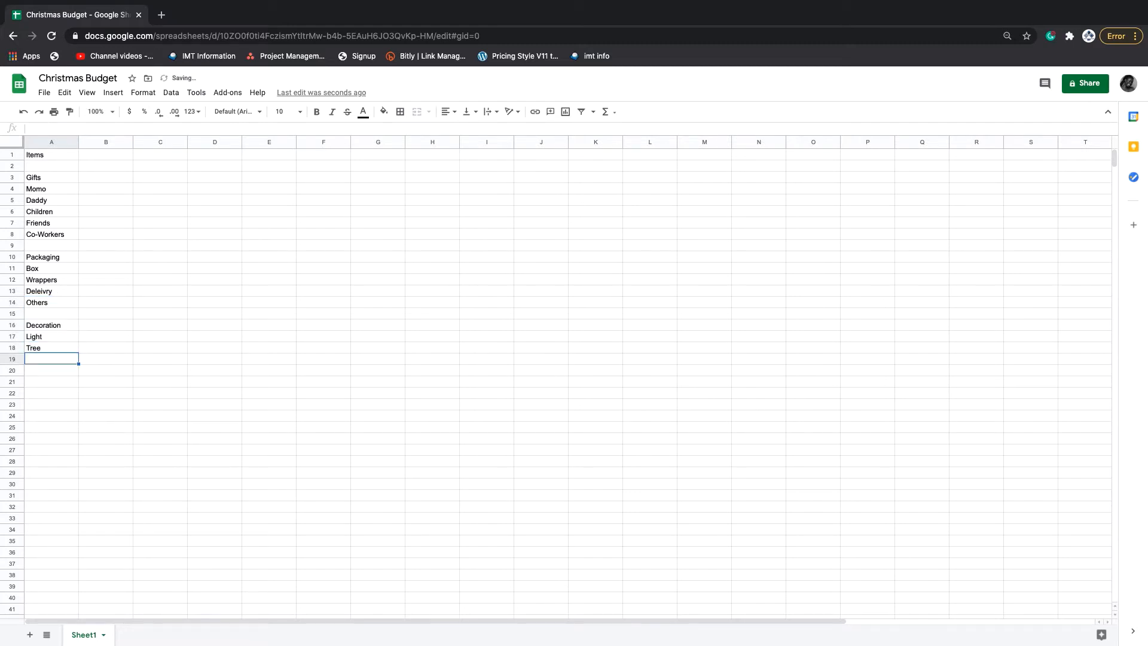
type("Onaments")
key("Return")
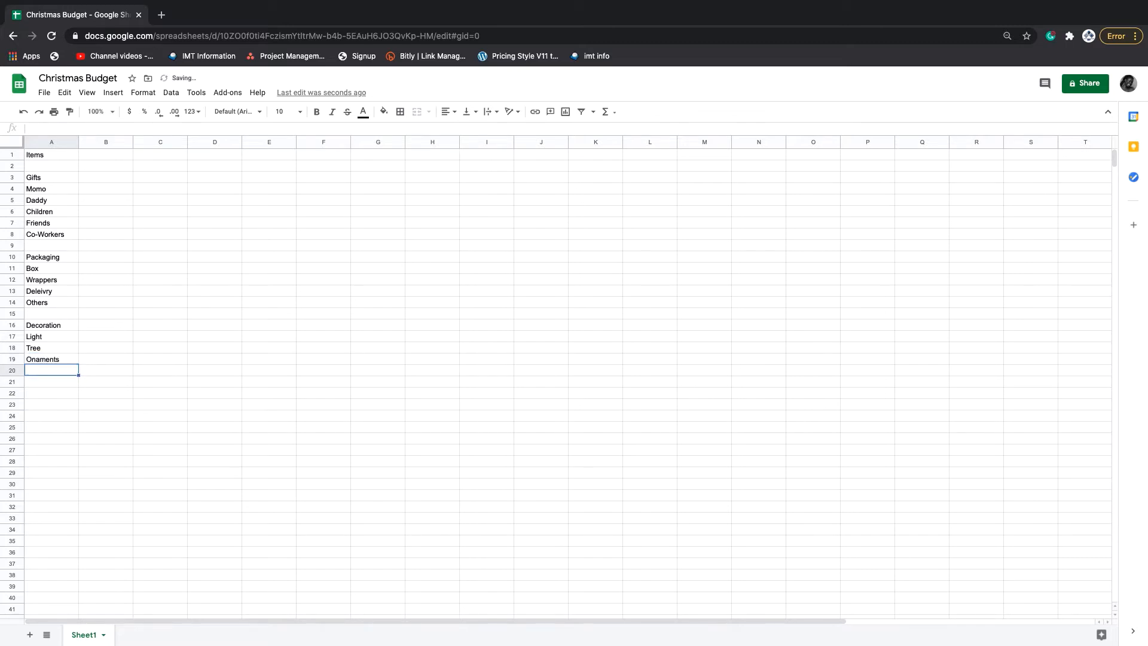
type("Others")
key("Return")
Enter Travel ( Transportation), To Mom And Dad and Visit To Friends in A21:A23, and shift them down one row to A22:A24
type("Tra")
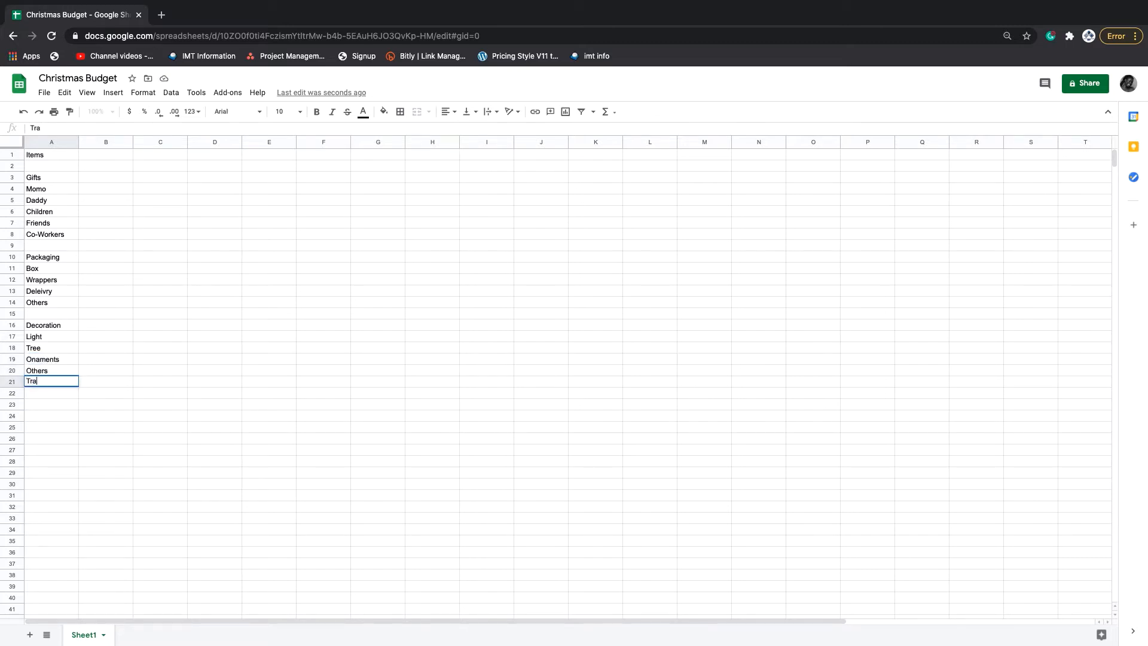
type("vel ) Transportation)")
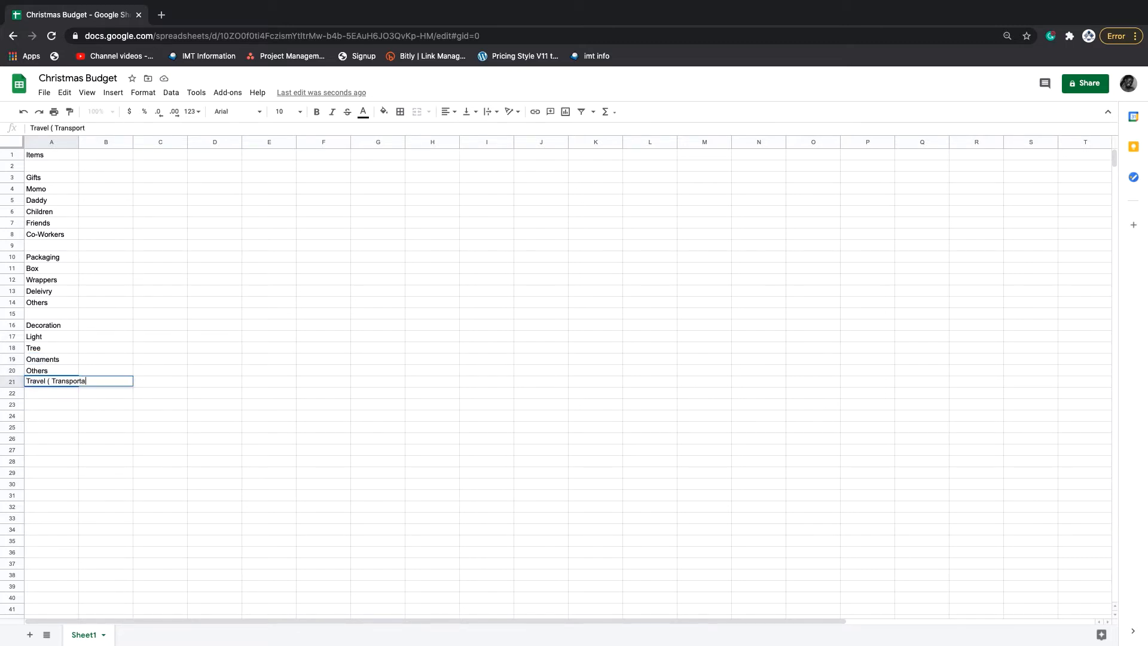
key("Return")
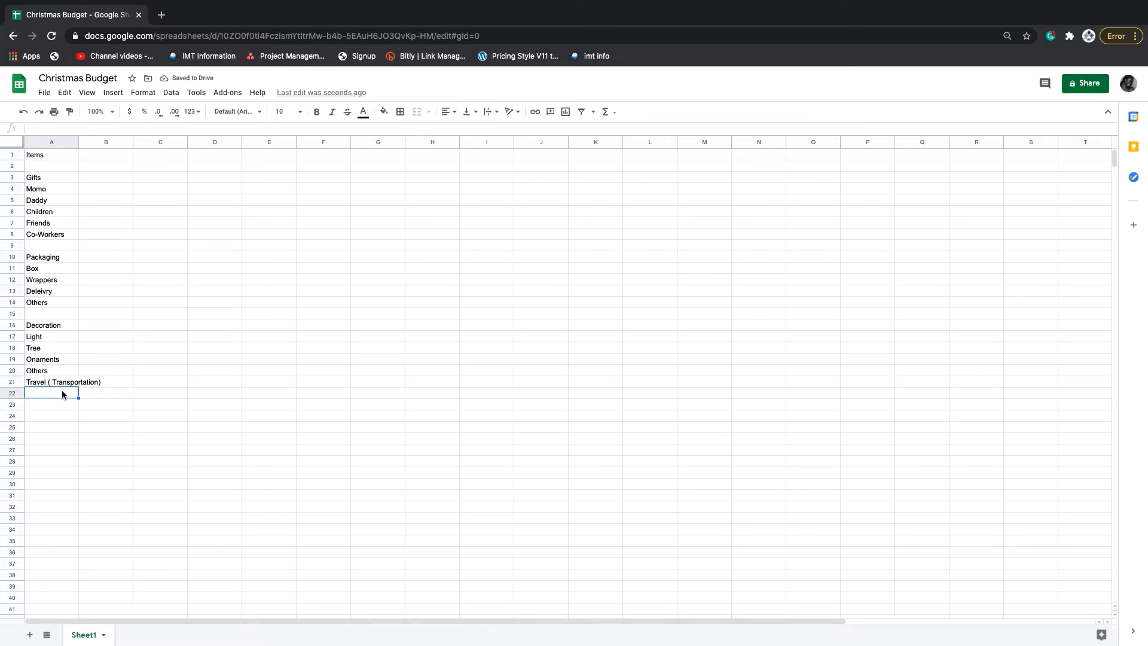
type("To Mom And Dad")
key("Return")
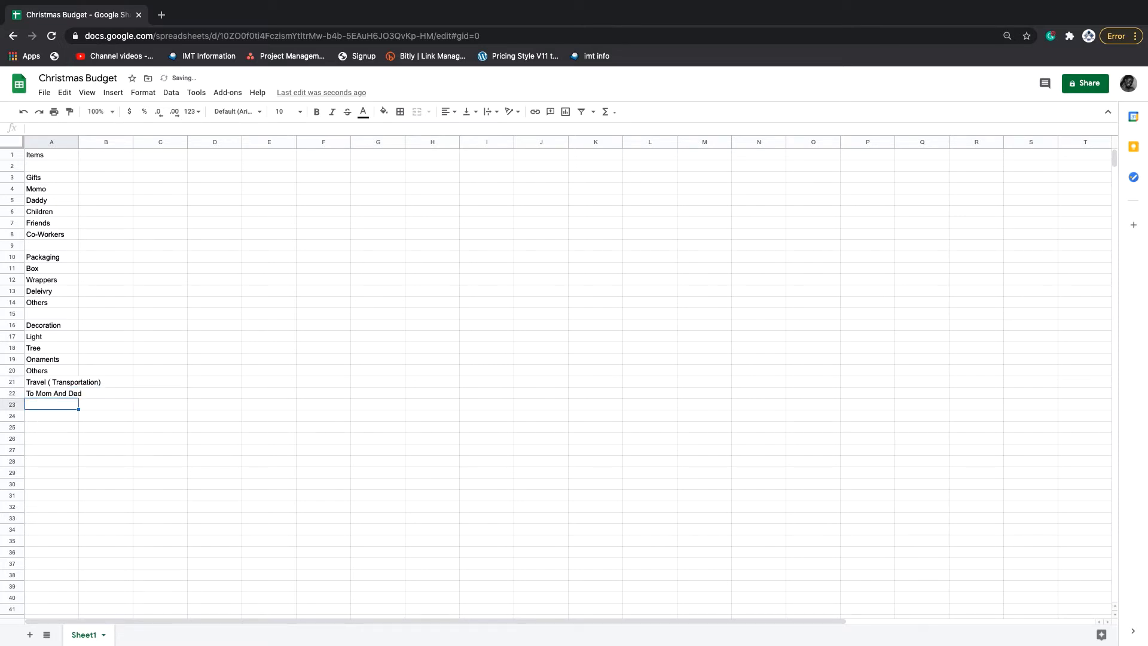
type("Visite")
key("BackSpace")
type("To F")
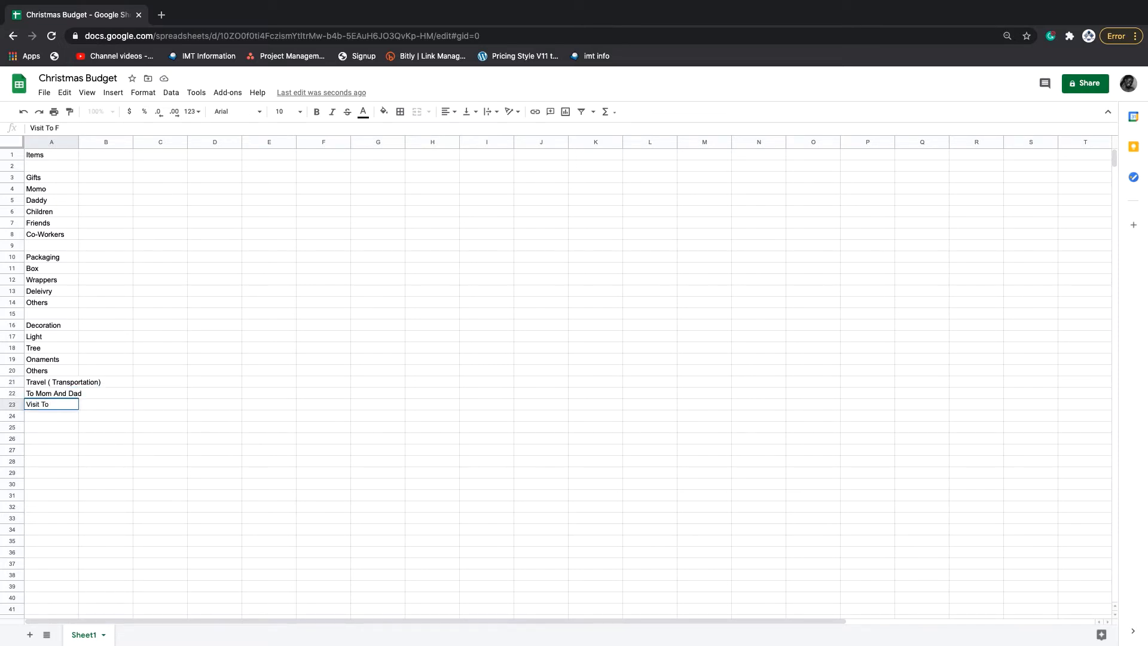
type("riends")
key("Return")
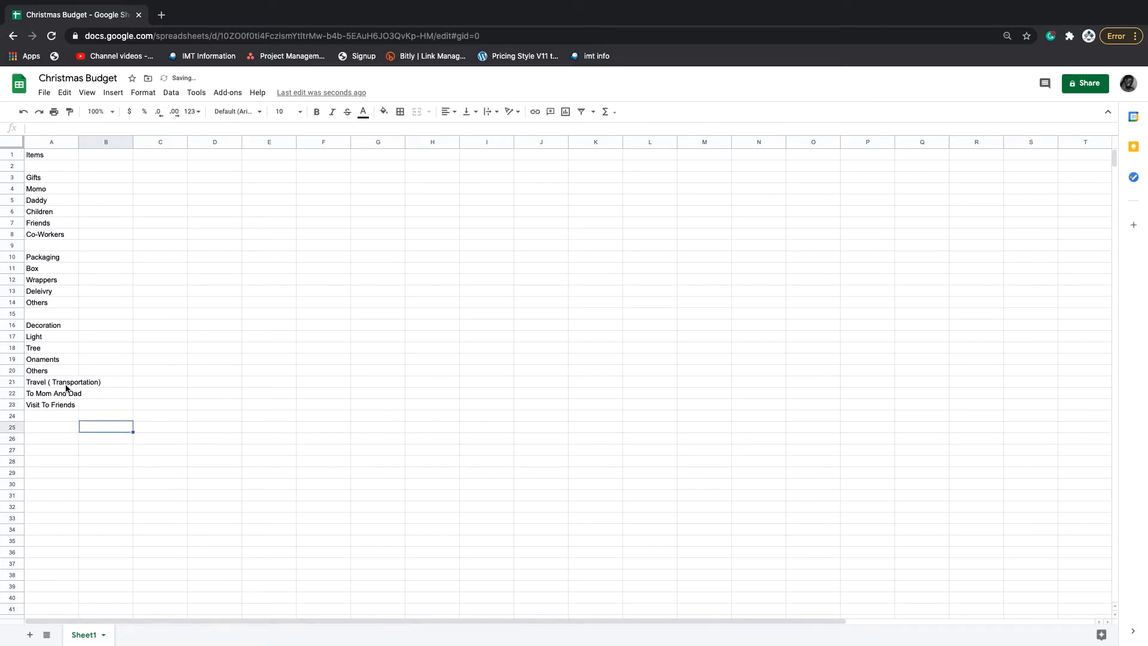
left_click_drag(48, 381, 36, 447)
left_click(36, 447)
Add a Hodiday Food section in cell A26 with Eating Out Side and Party Food in cells A27 and A28
left_click(51, 440)
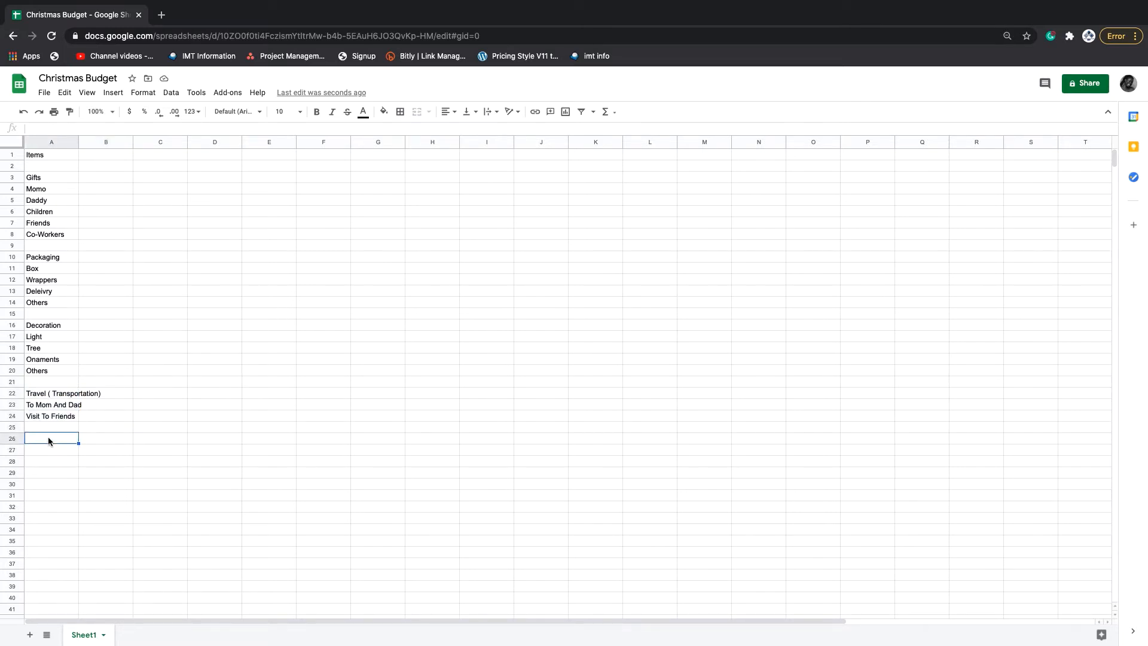
type("Hodiday Food")
key("Return")
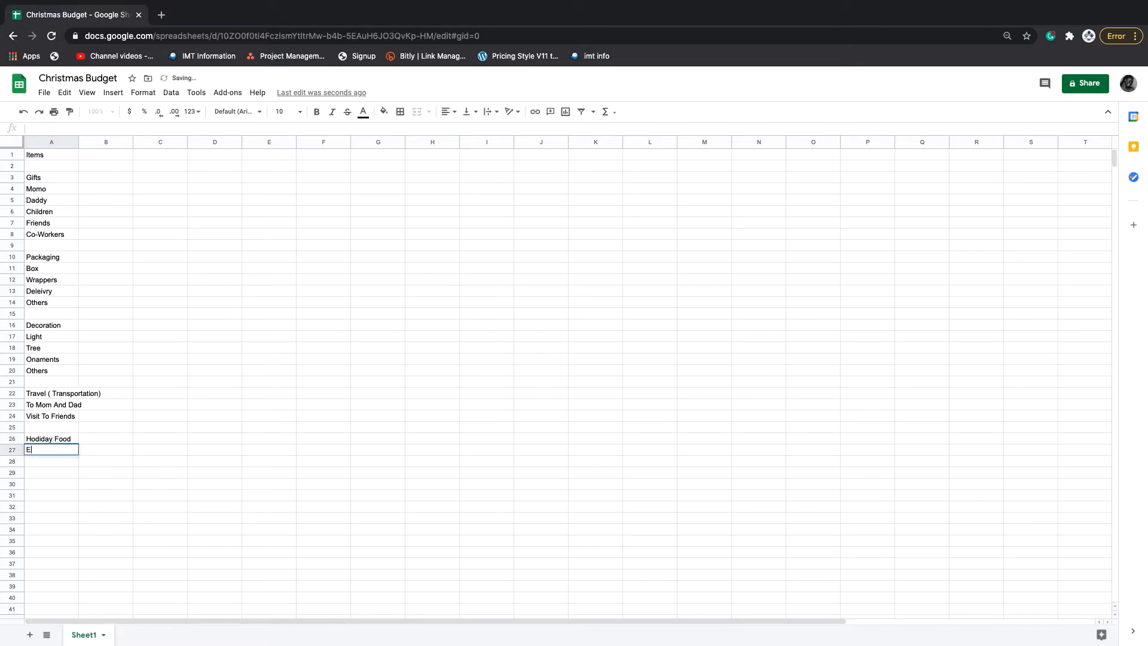
type("Eating Out Side")
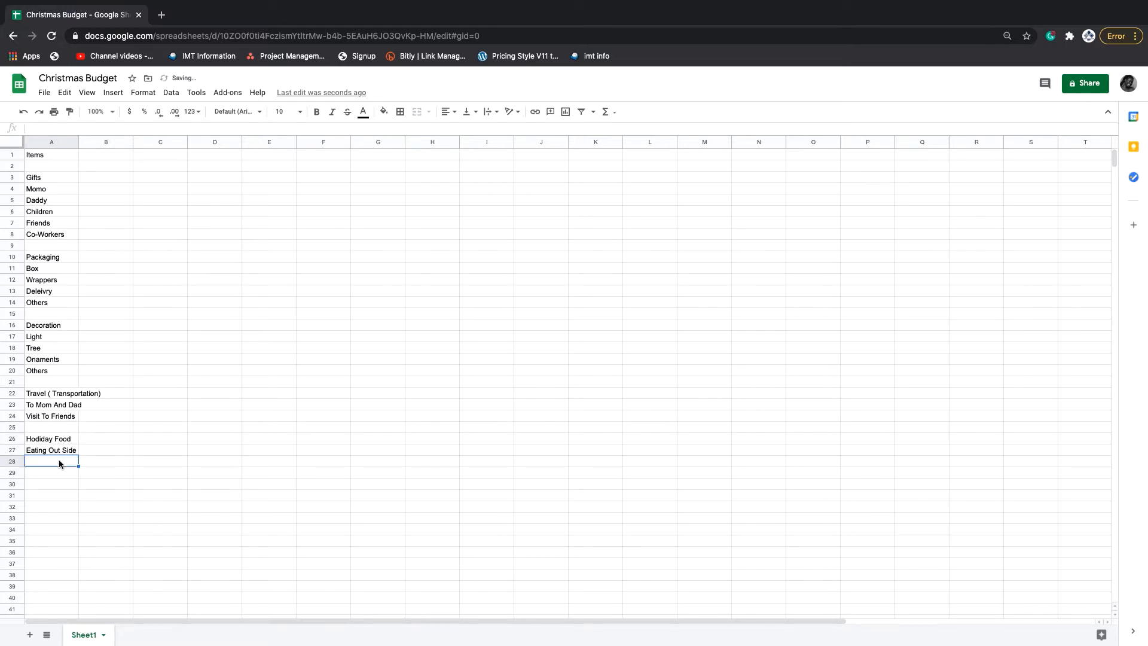
key("Return")
type("Party Food")
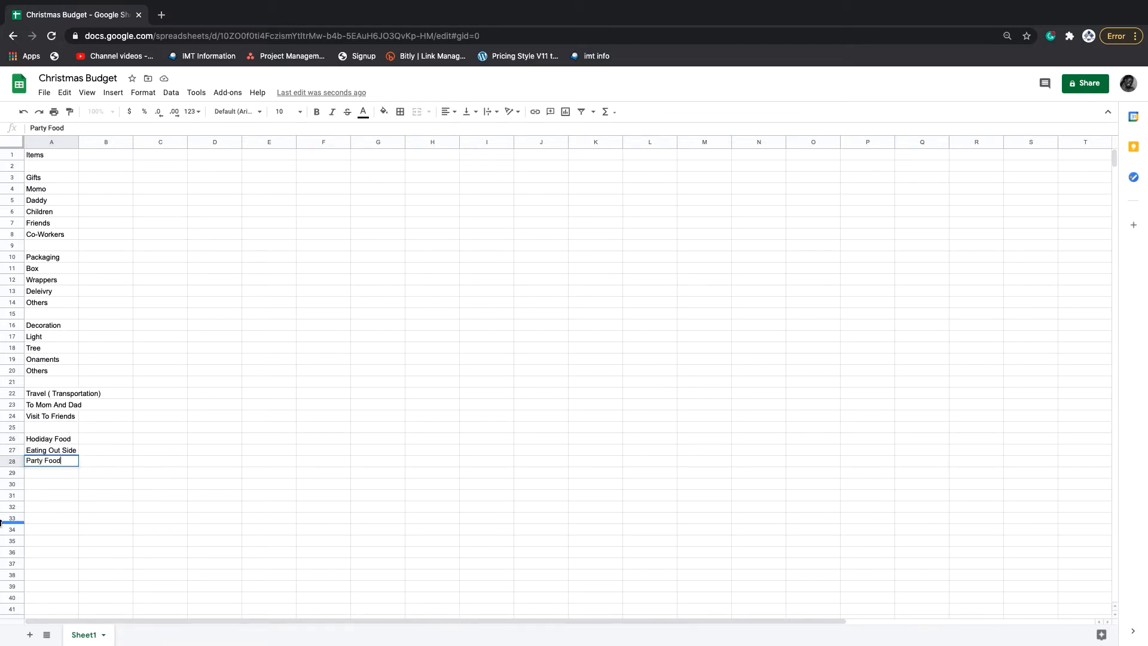
Add a Make Over section in cell A30 with Hair and Wears in cells A31 and A32
left_click(51, 483)
type("Make Over")
left_click(59, 497)
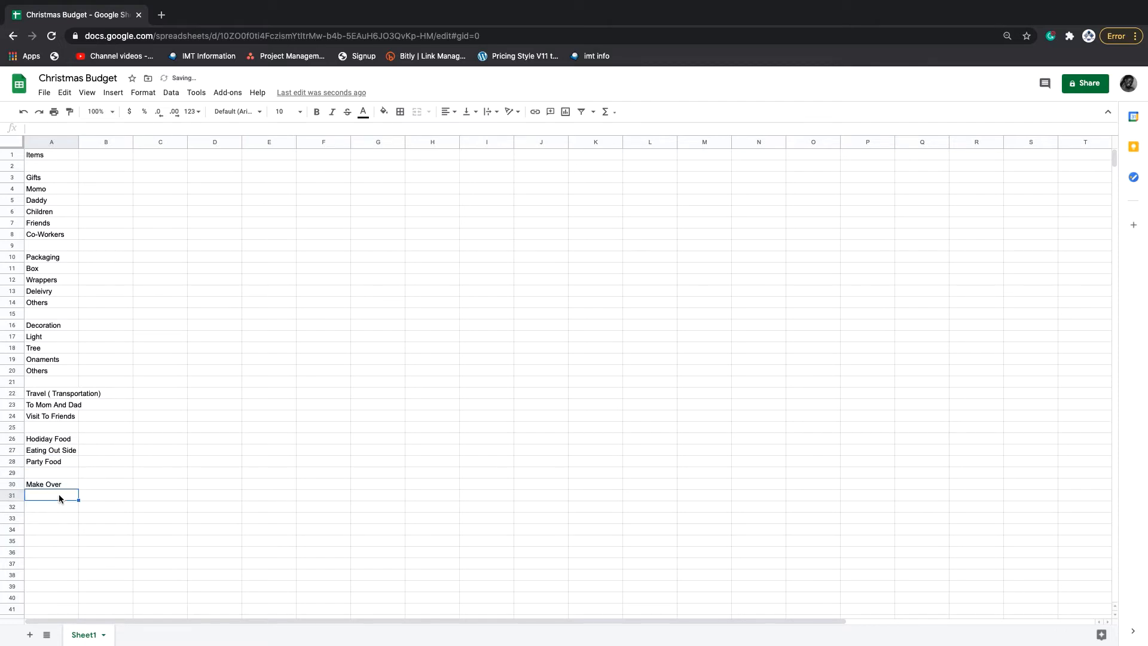
type("Hair")
key("Return")
type("Wear")
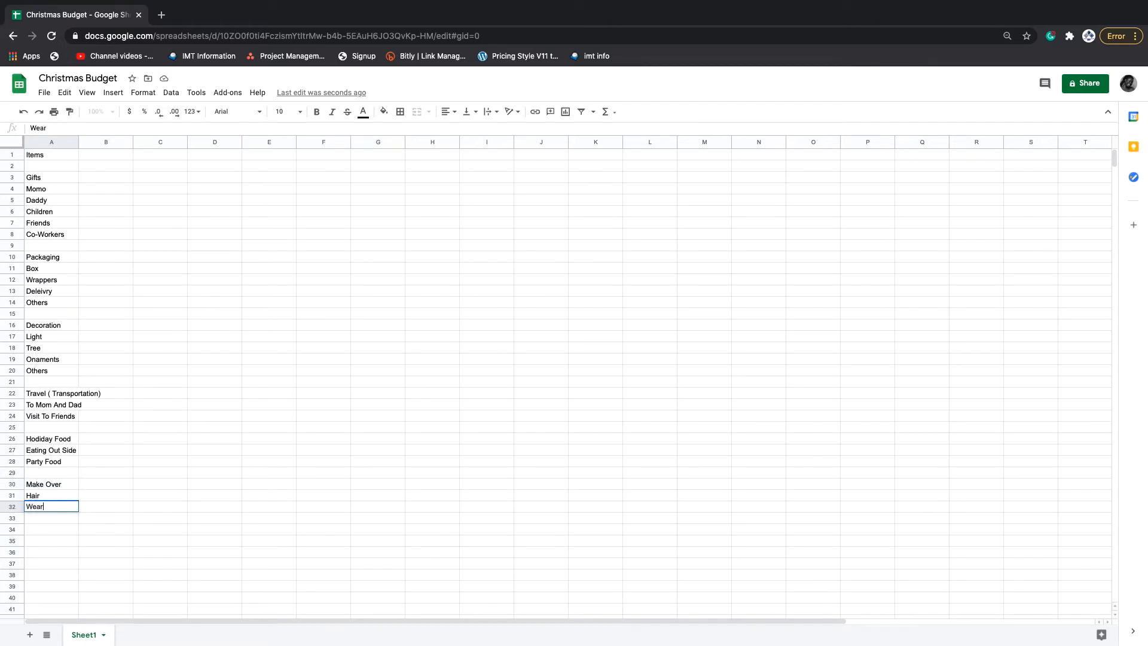
type("s")
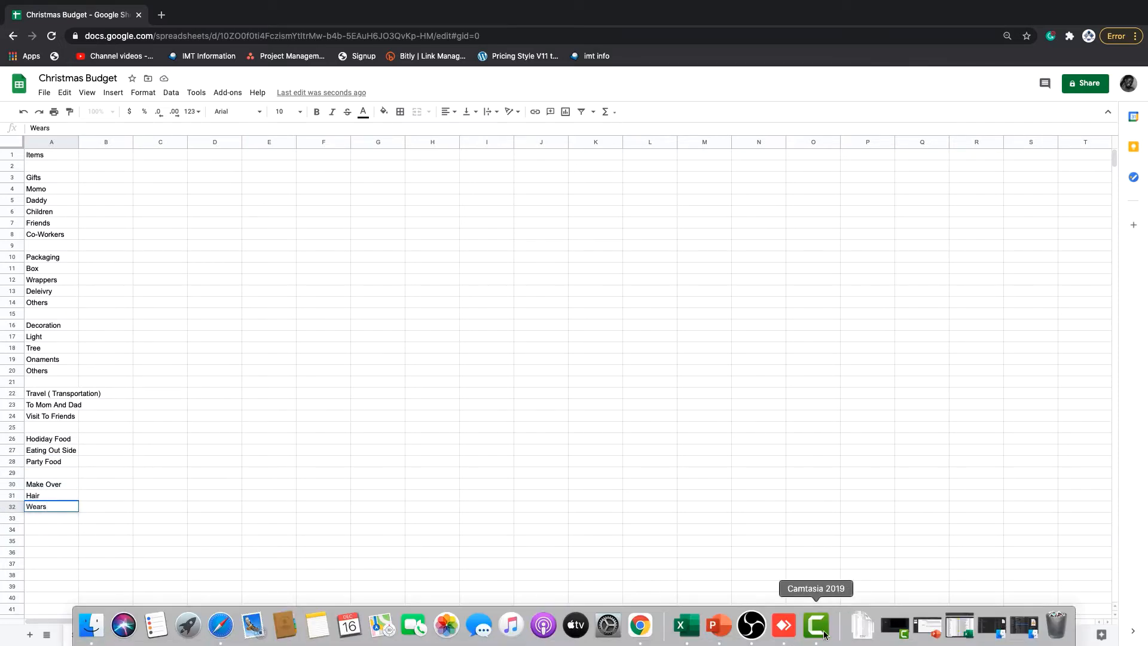
left_click(817, 625)
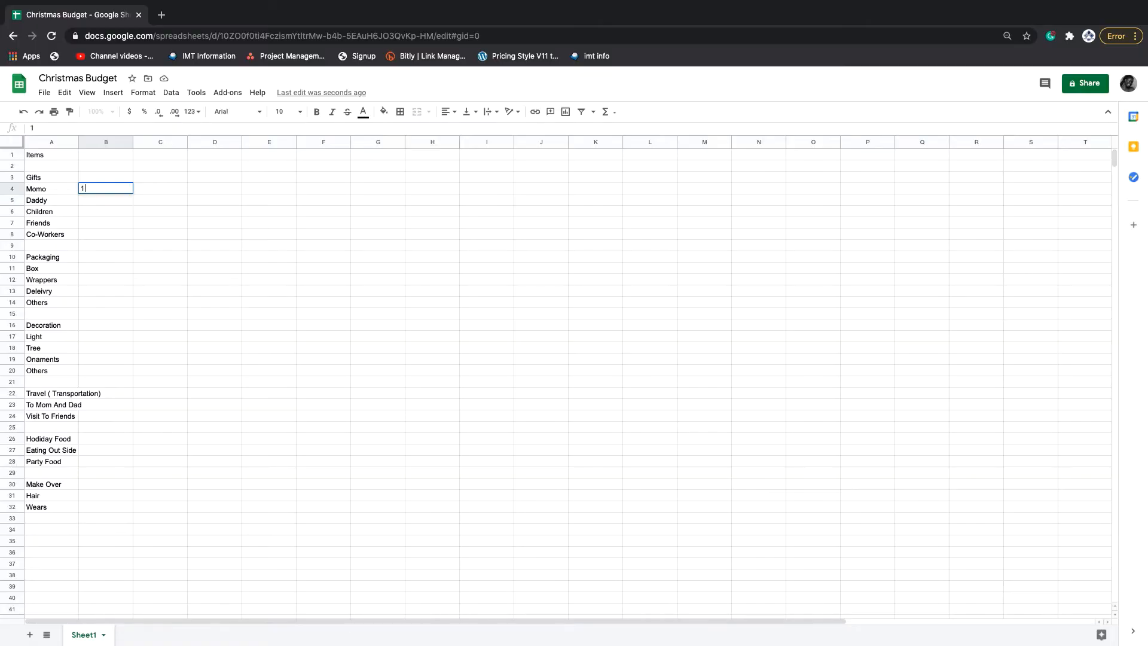
Enter 150 as the gift amount for Momo in cell B4
type("50")
key("Return")
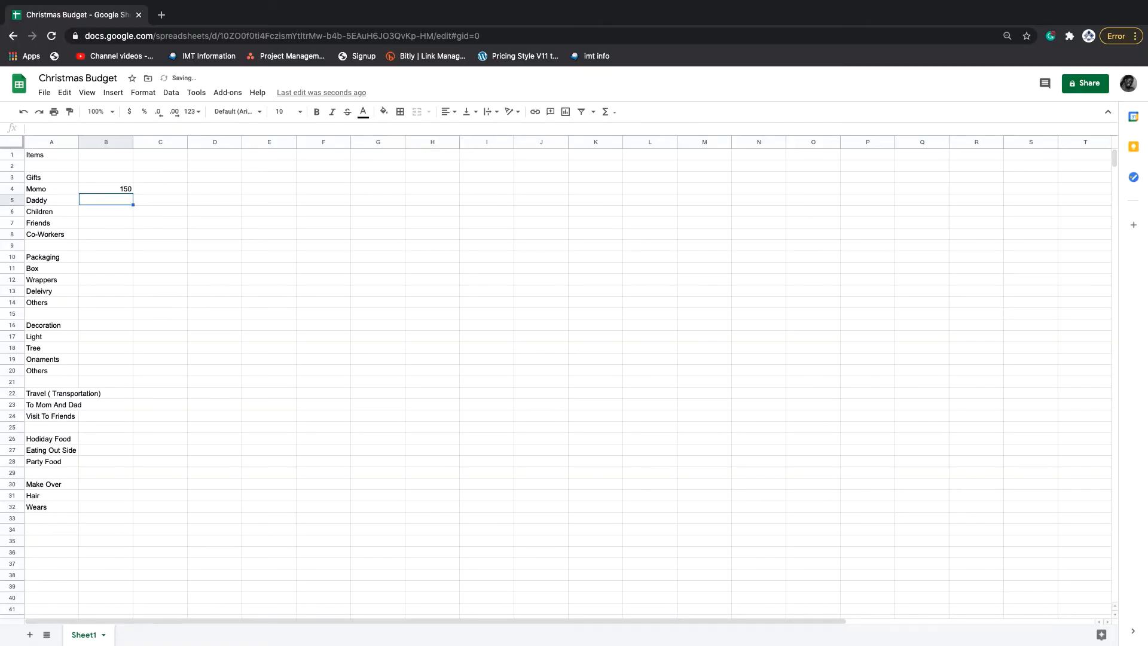
Enter gift amounts of 150 for Daddy, 50 for Children, 50 for Friends and 100 for Co-Workers in B5:B8
type("150")
key("Return")
type("50")
key("Return")
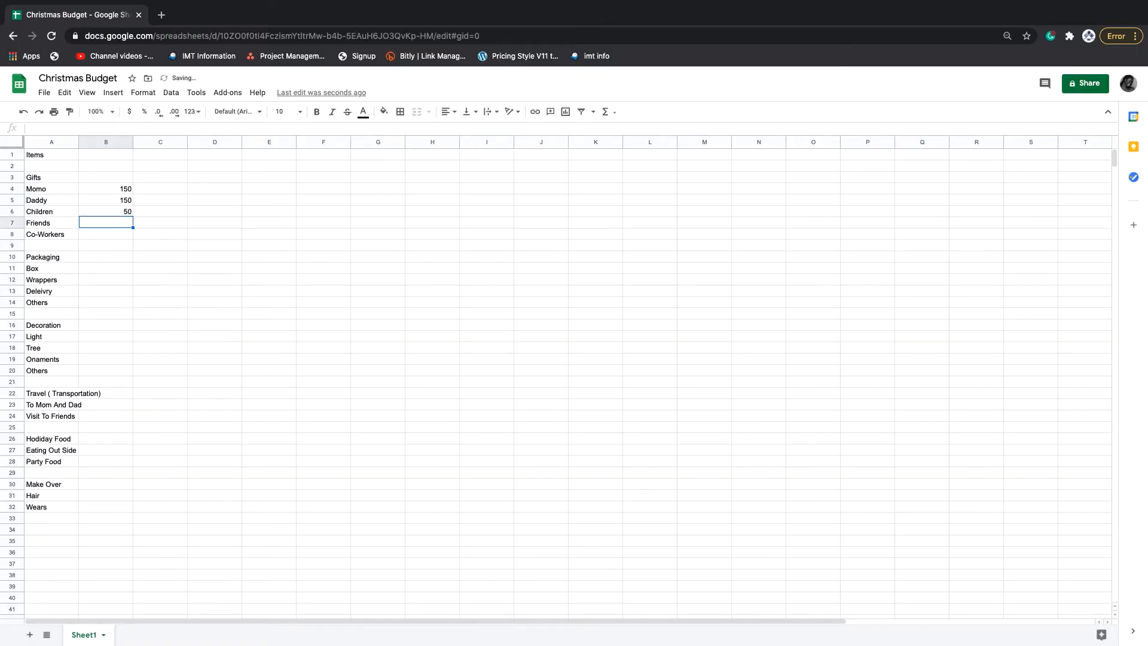
type("50")
key("Return")
type("100")
key("Return")
Enter packaging amounts of 10 for Box, 10 for Wrappers, 10 for Deleivry and 30 for Others in B11:B14
key("Return")
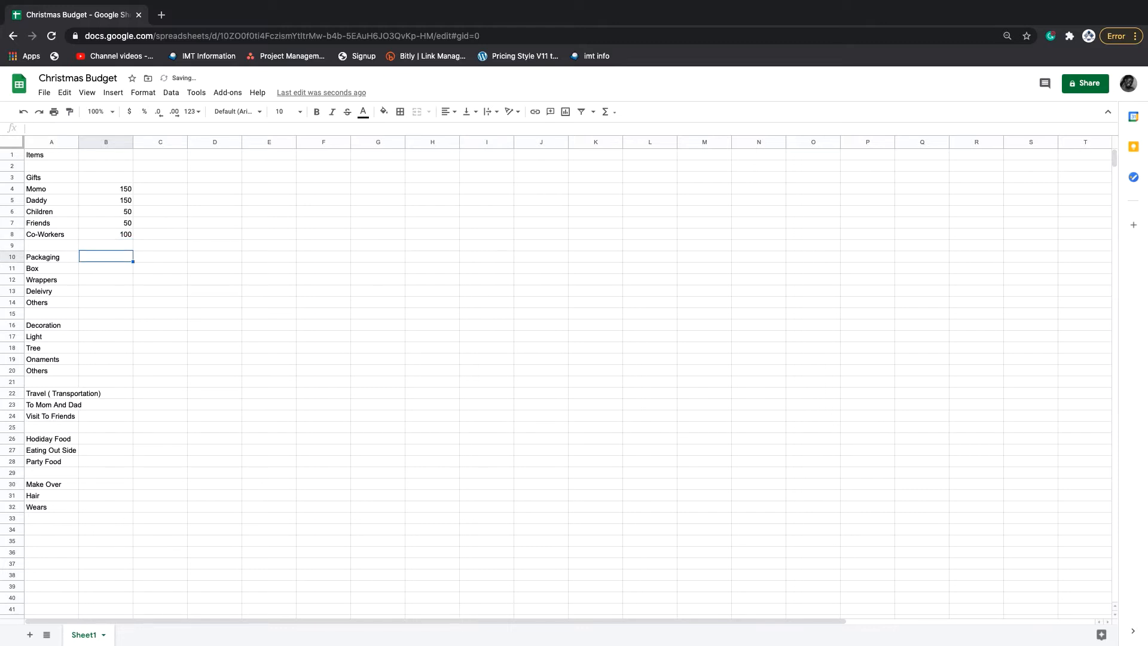
key("Return")
type("10")
key("Return")
type("10")
key("Return")
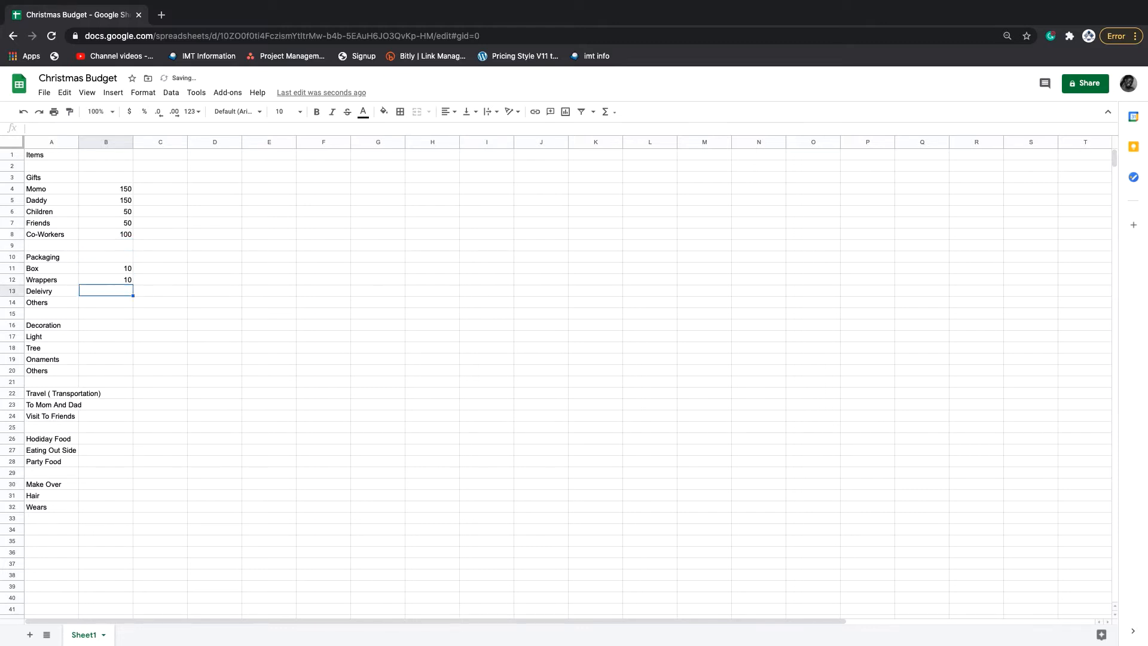
type("10")
key("Return")
type("30")
key("Return")
Enter decoration amounts of 112 for Light, 189 for Tree, 50 for Onaments and 50 for Others in B17:B20
key("Return")
key("Return")
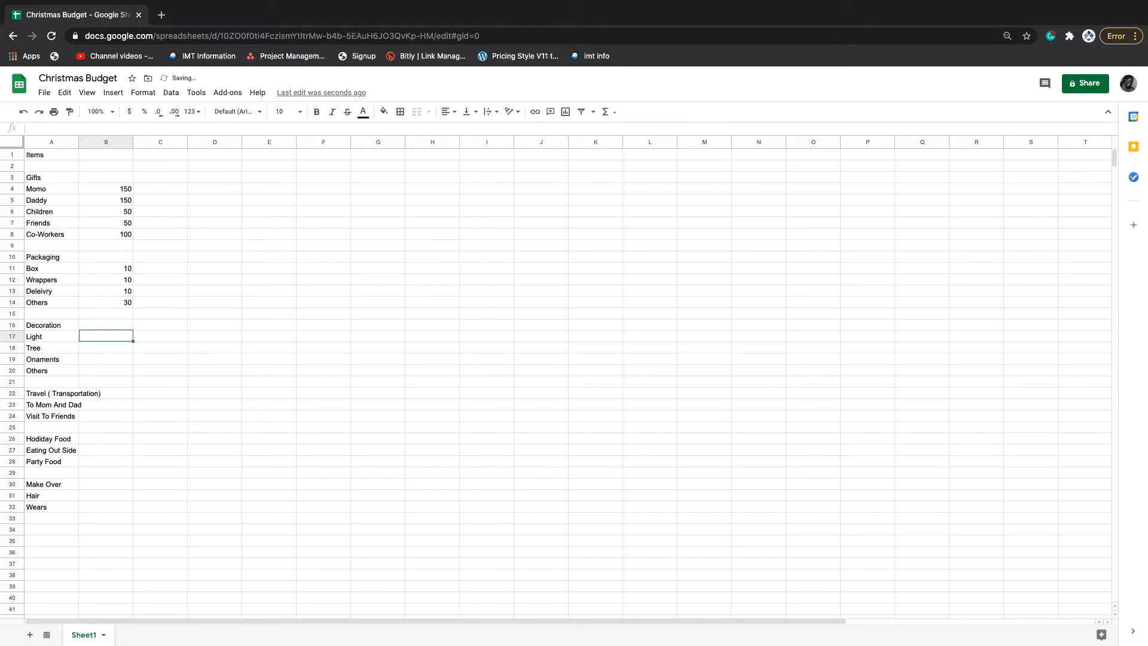
type("112")
key("Return")
type("189")
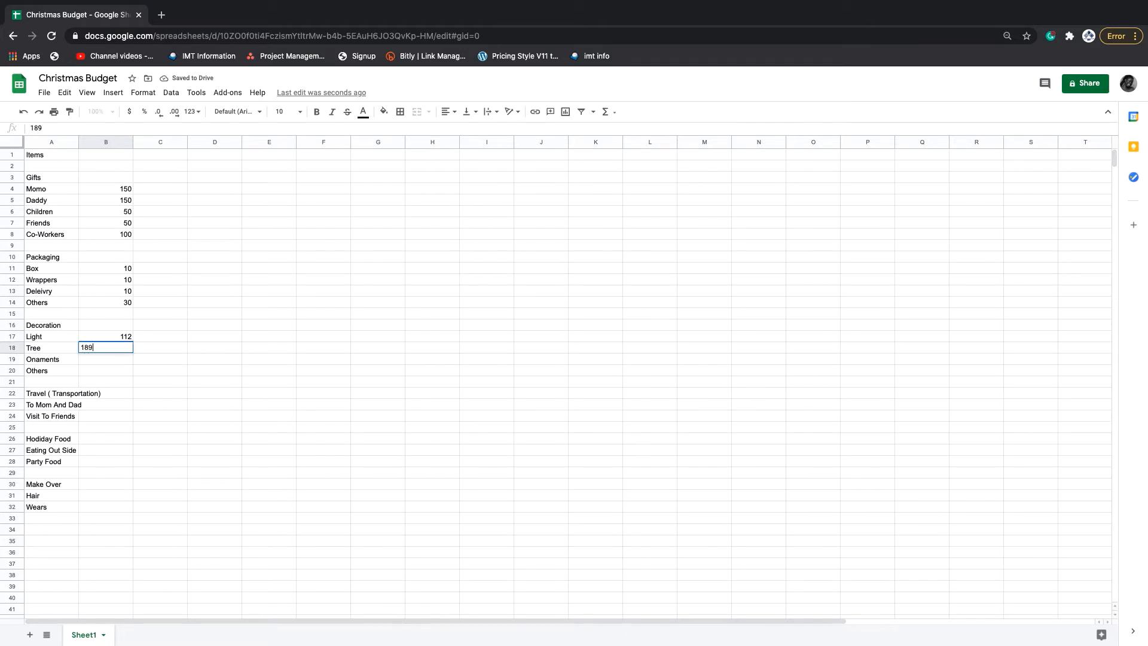
key("Return")
type("50")
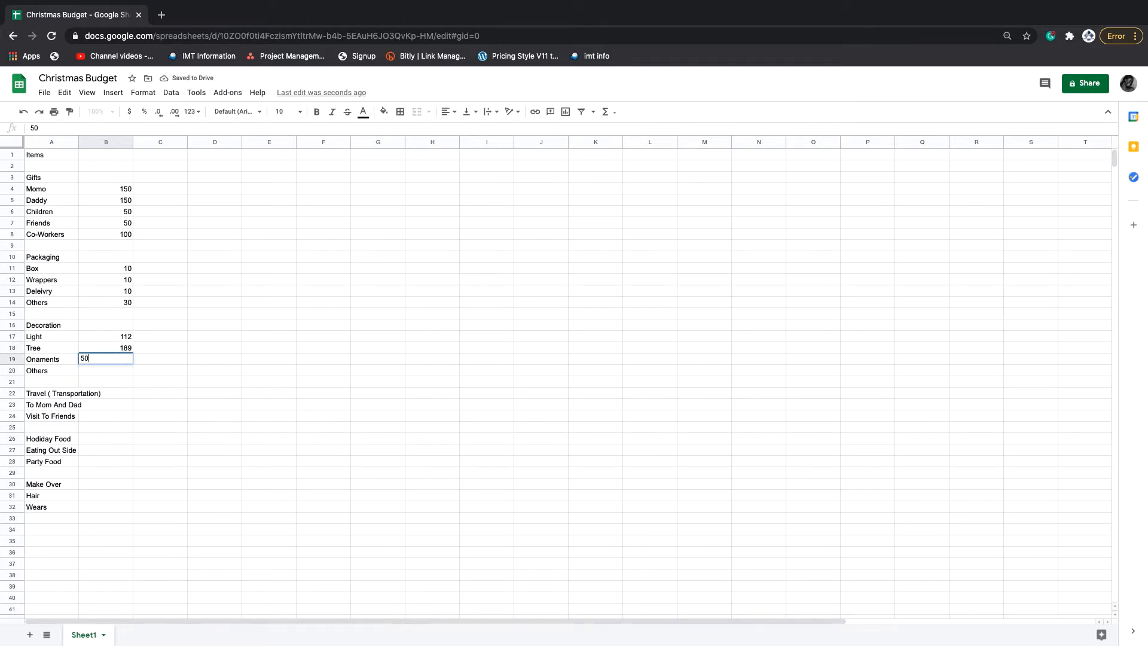
key("Return")
type("50")
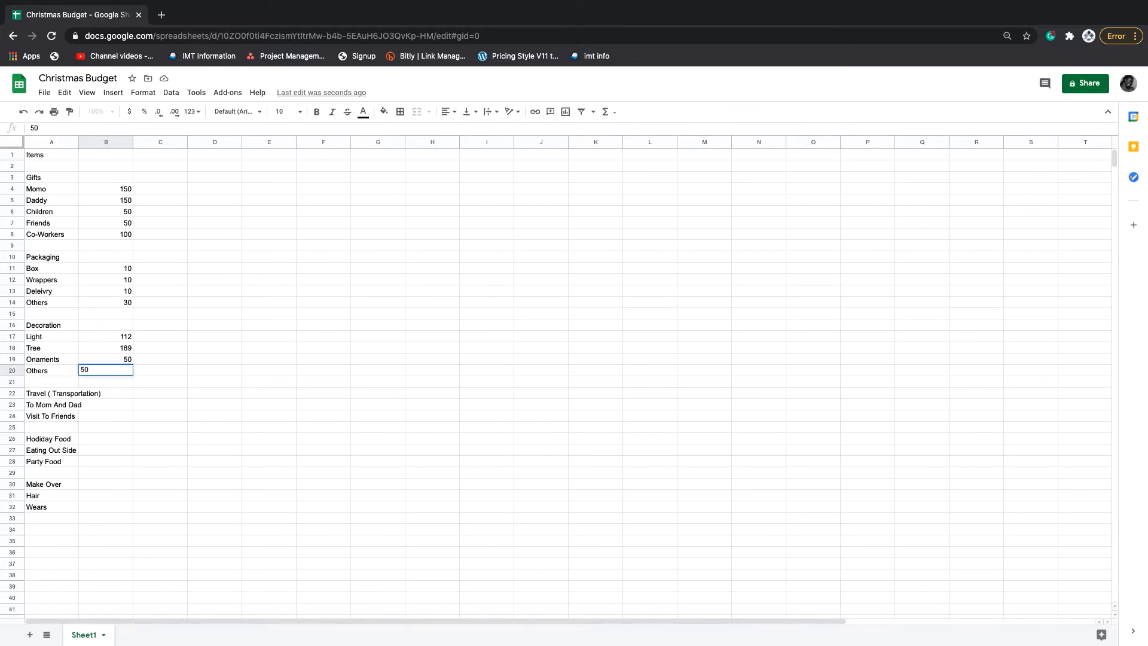
key("Return")
Enter travel amounts of 86 for To Mom And Dad in B23 and 50 for Visit To Friends in B24
key("Down")
key("Down")
type("8")
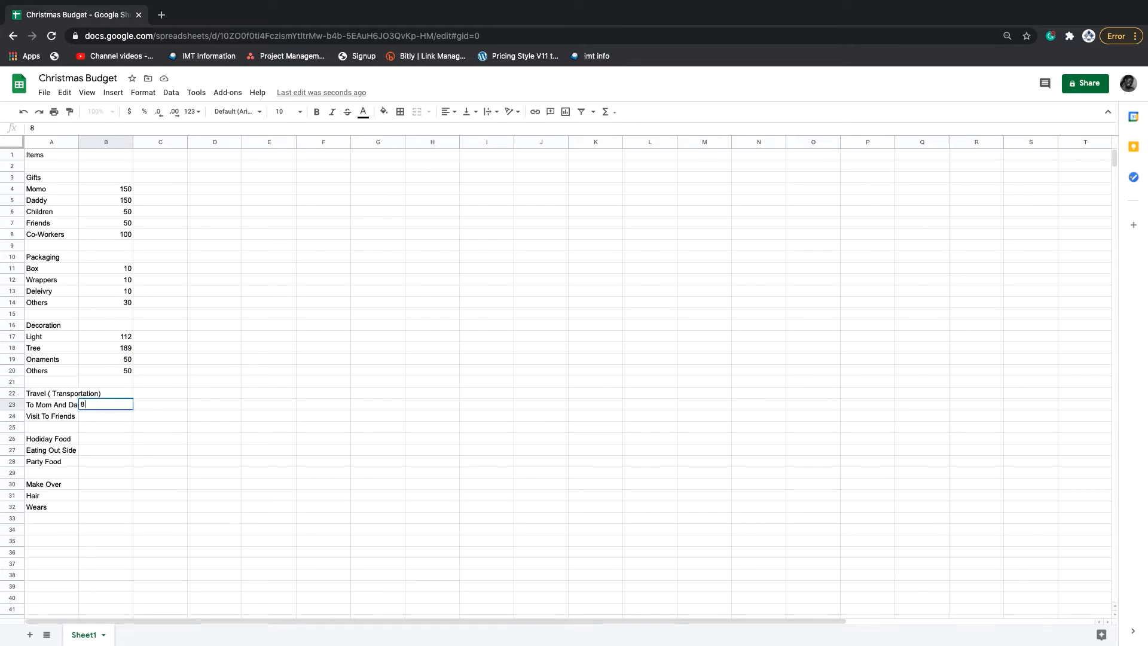
key("Return")
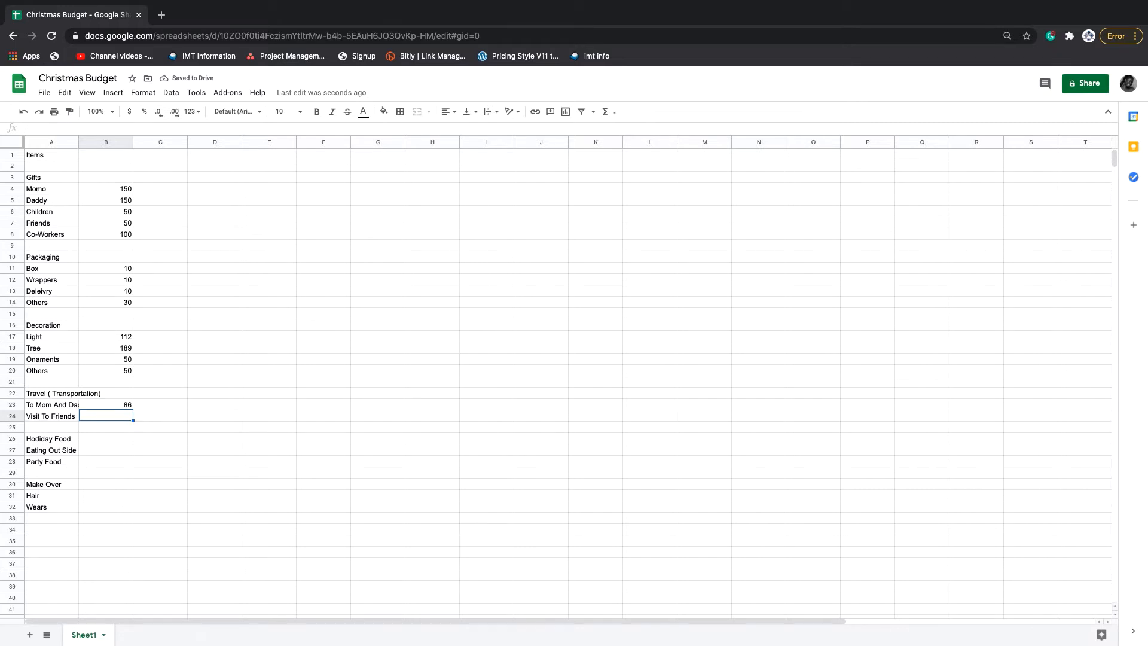
type("50")
key("Return")
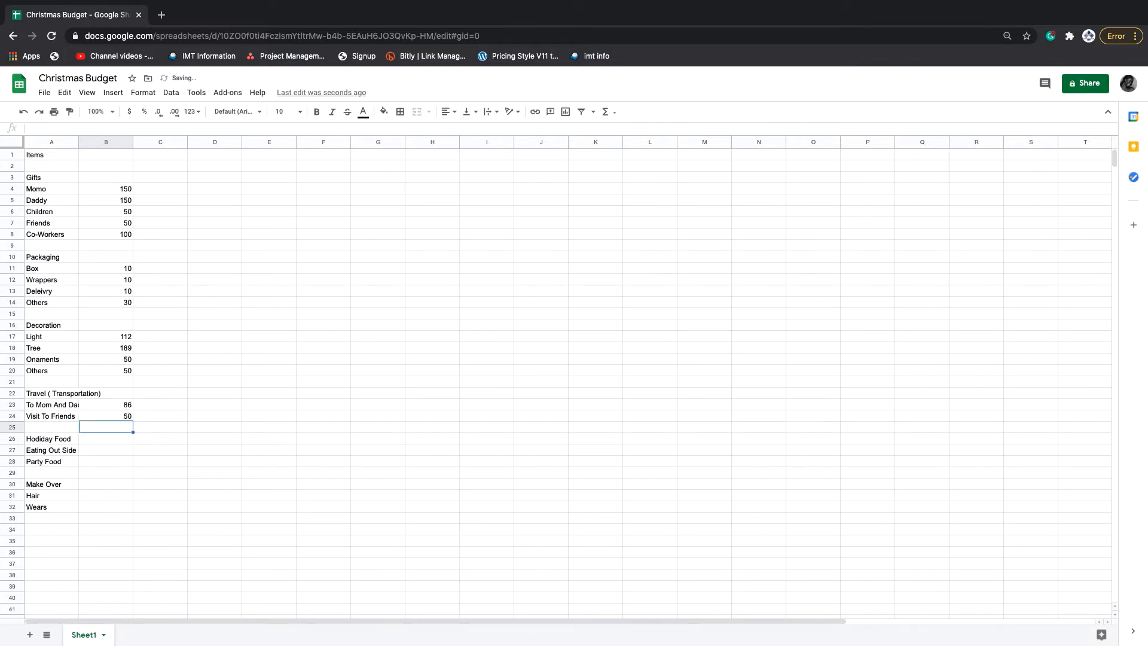
Enter food amounts of 200 for Eating Out Side in B27 and 400 for Party Food in B28
key("Right")
key("Left")
key("Down")
key("Down")
key("Down")
key("Up")
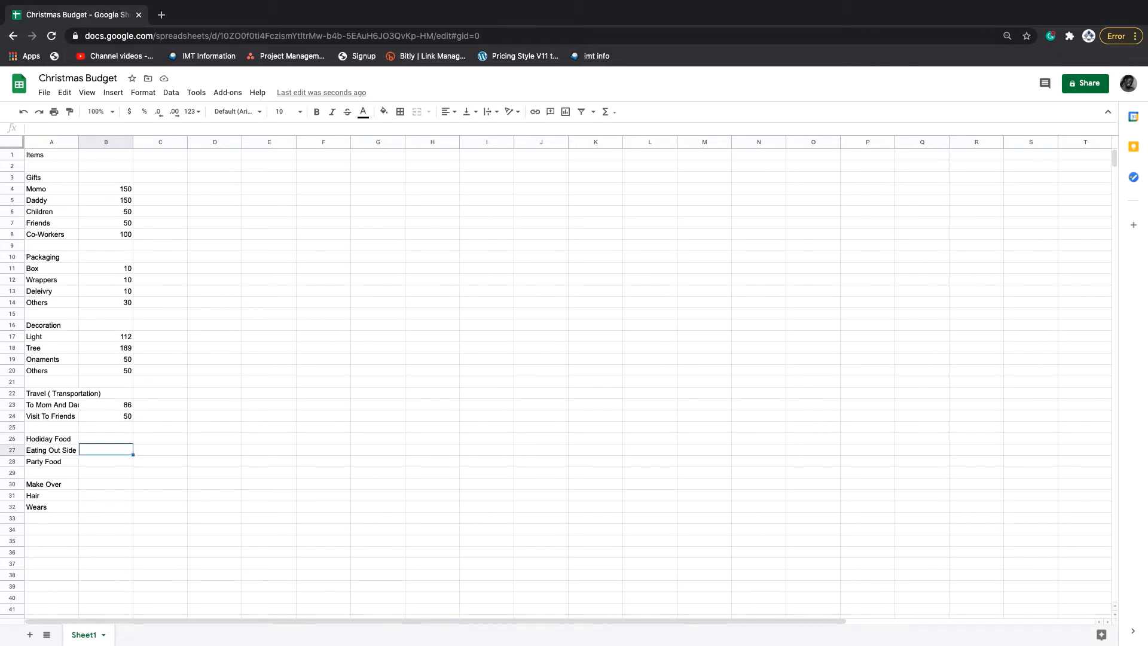
type("200")
key("Return")
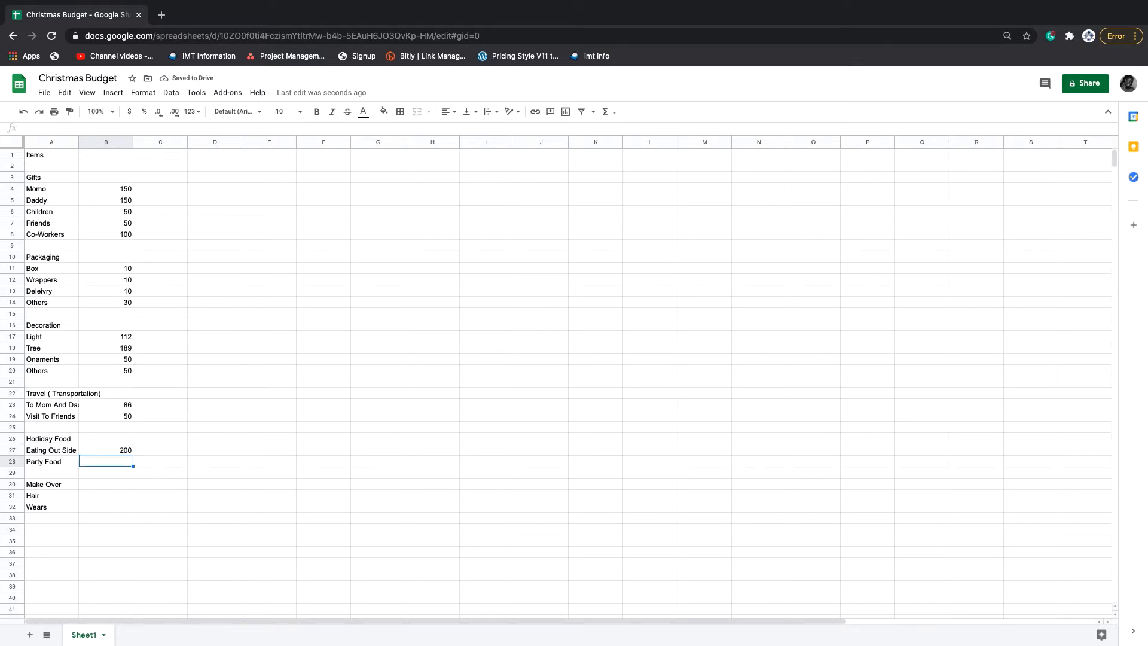
type("400")
key("Return")
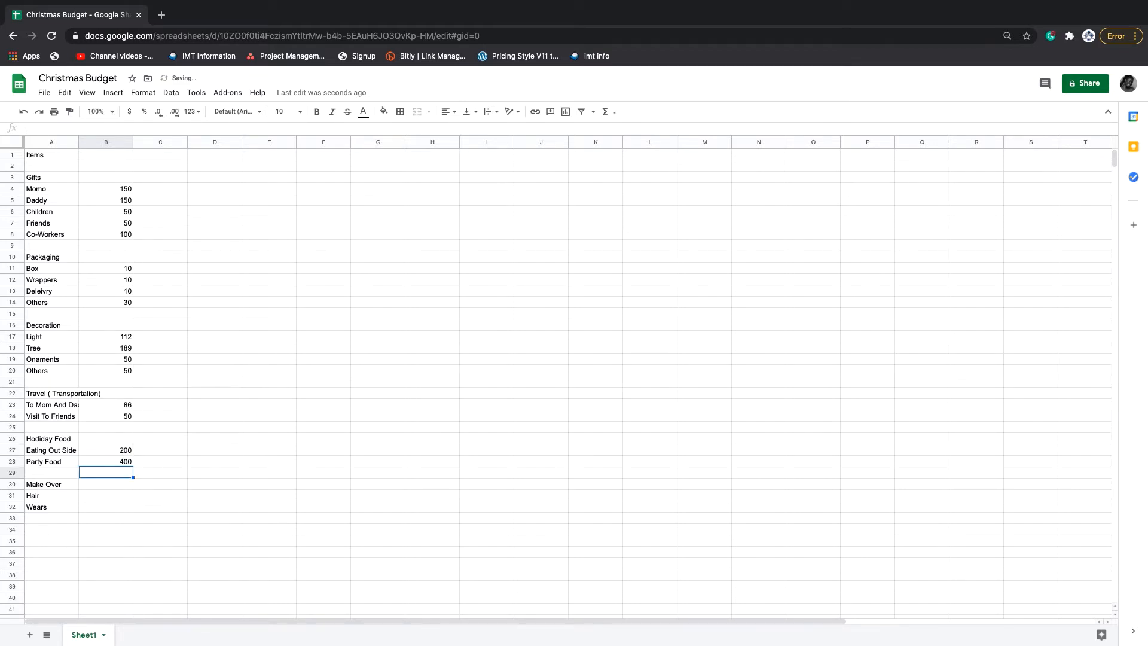
Enter make-over amounts of 200 for Hair in B31 and 325 for Wears in B32
key("Down")
key("Down")
type("200")
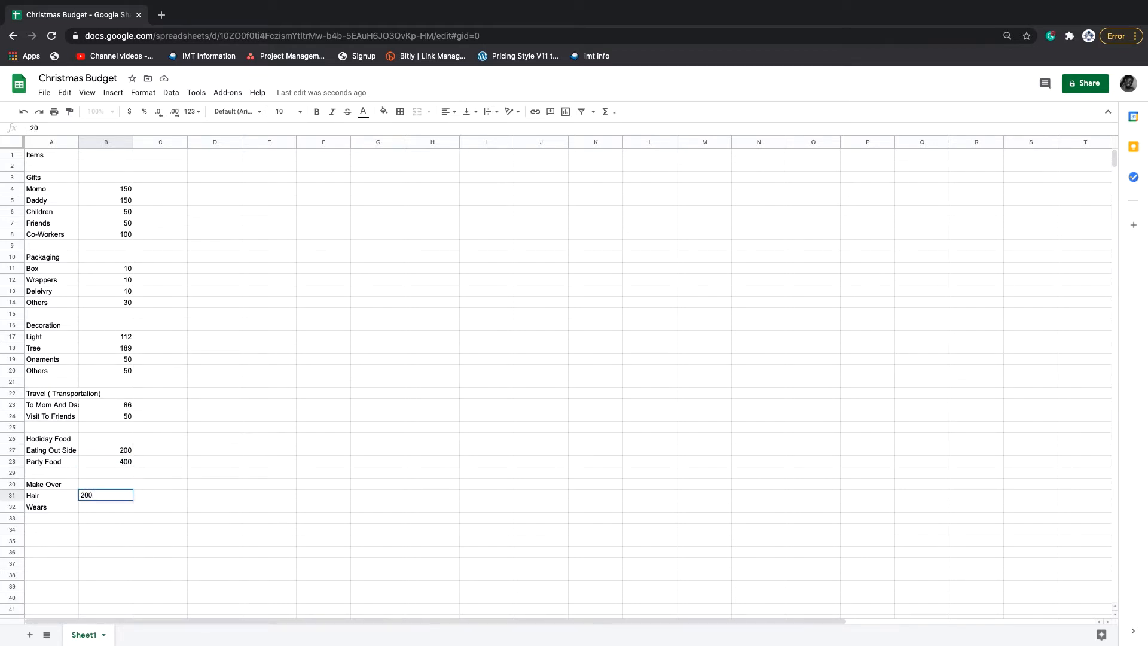
key("Return")
type("3")
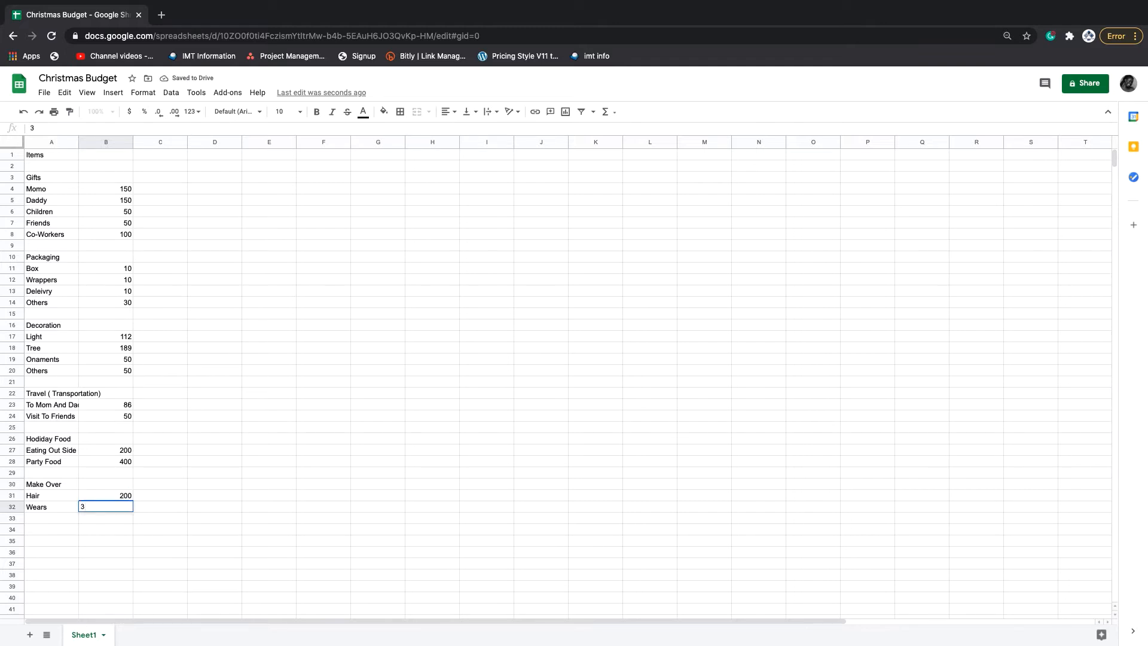
type("25")
key("Return")
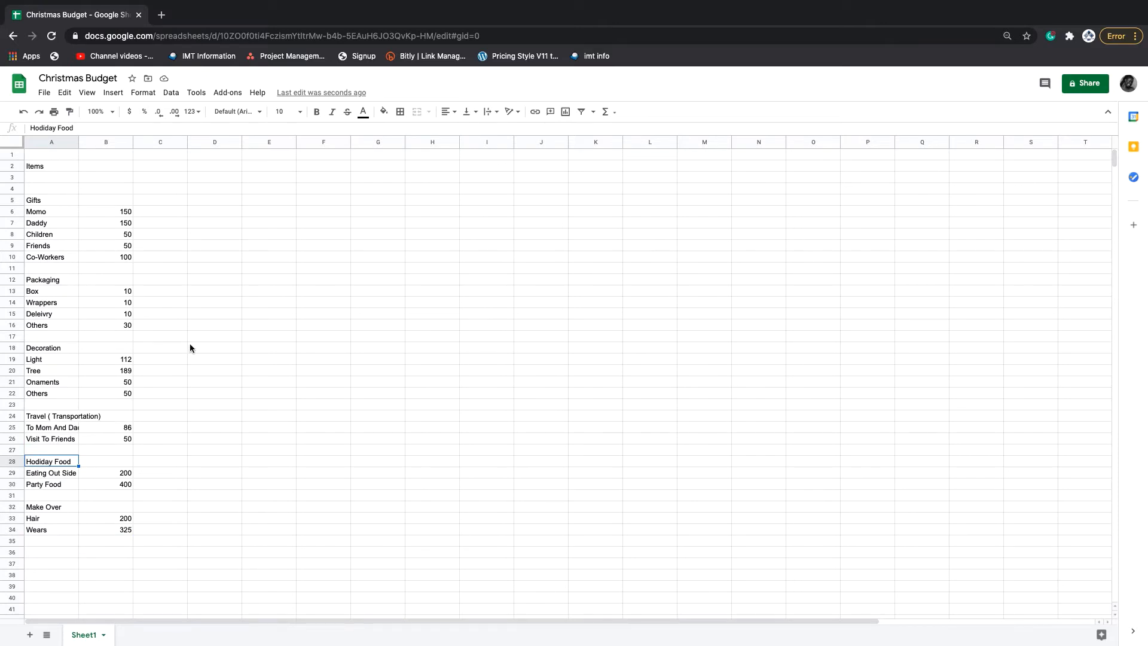
Add a Thanka Giving Offering entry in cell A36, below the Make Over section
left_click(42, 551)
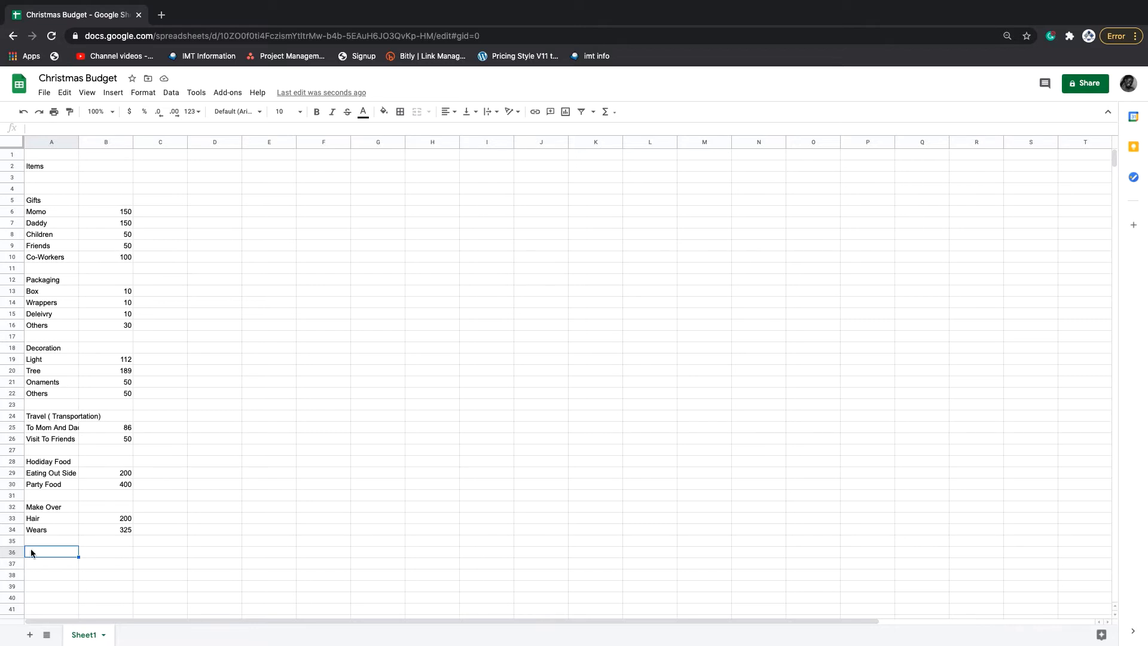
type("Thanka G")
type("iving O")
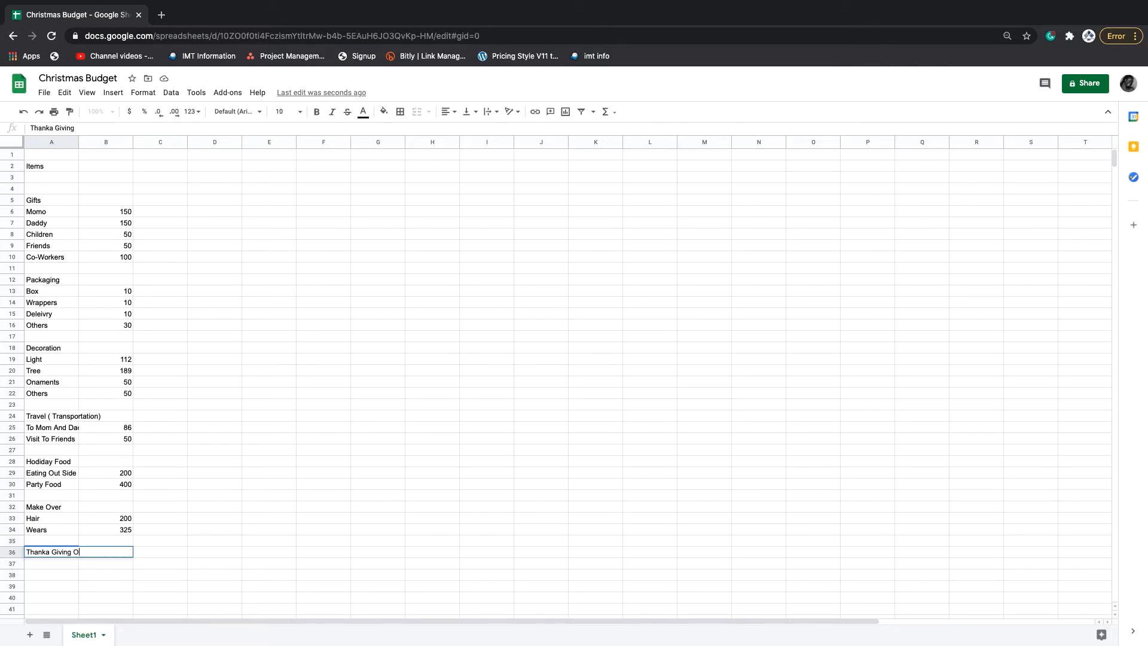
type("ffering")
left_click(196, 531)
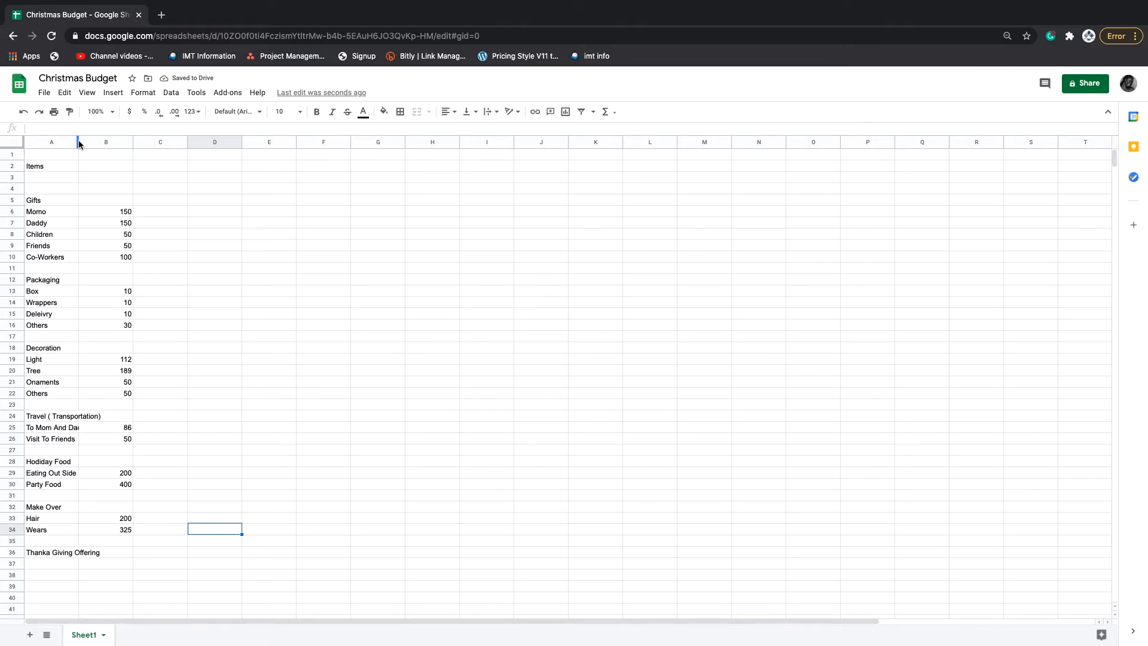
Widen column A to fit its longest labels and enter 200 for the Thanka Giving Offering in B36
left_click_drag(78, 144, 130, 144)
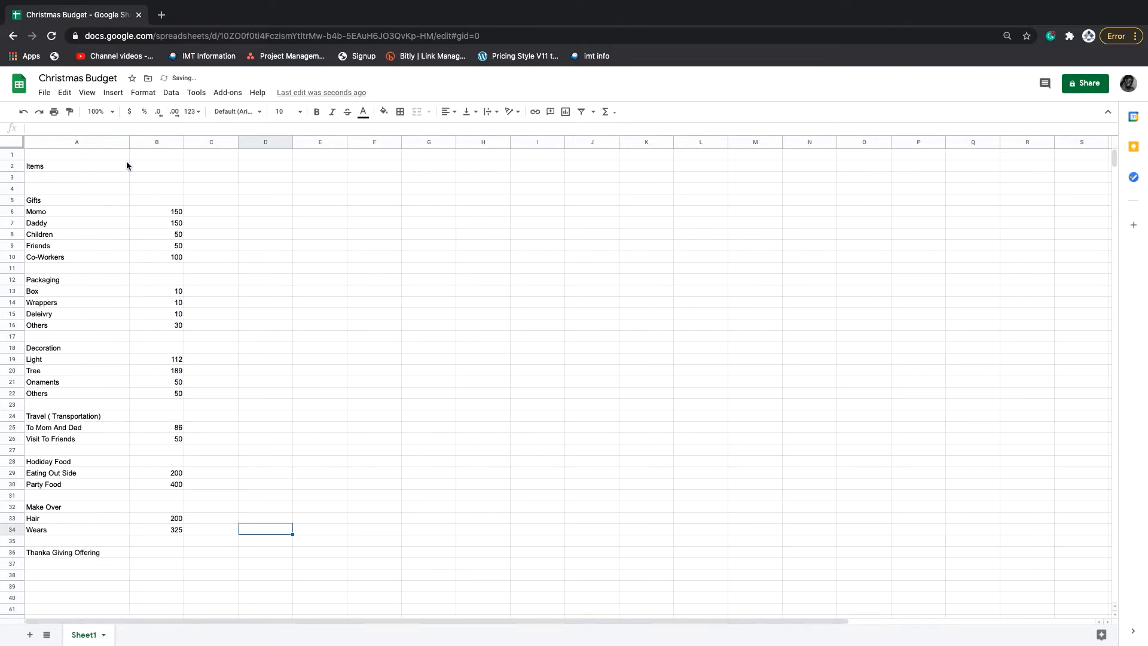
left_click(150, 550)
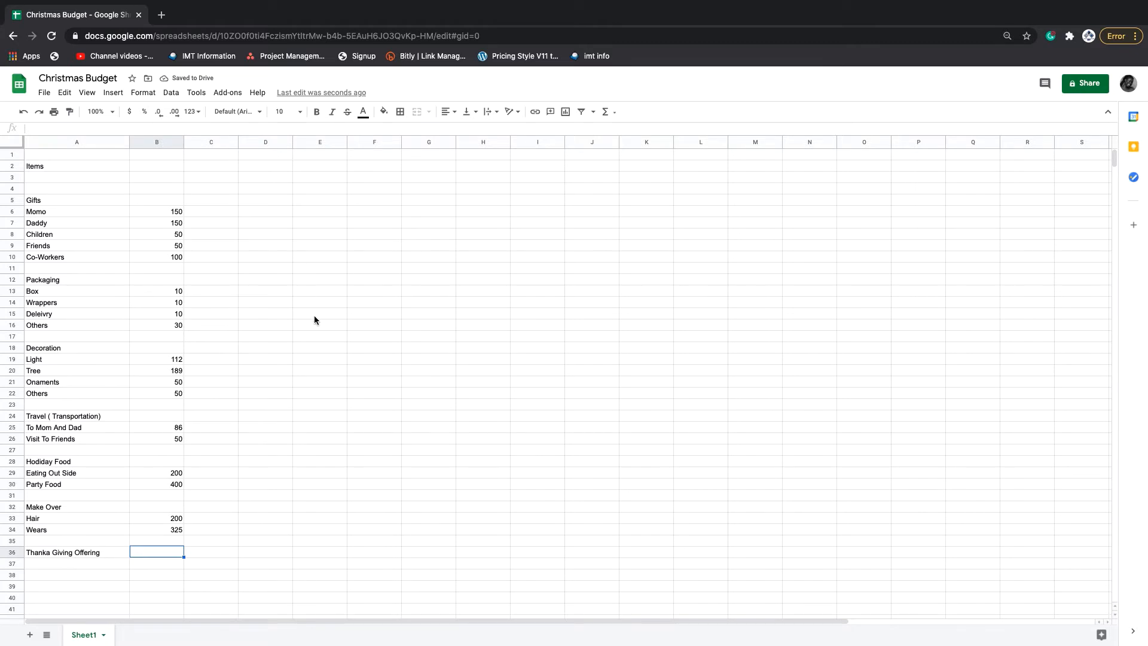
type("200")
left_click(302, 403)
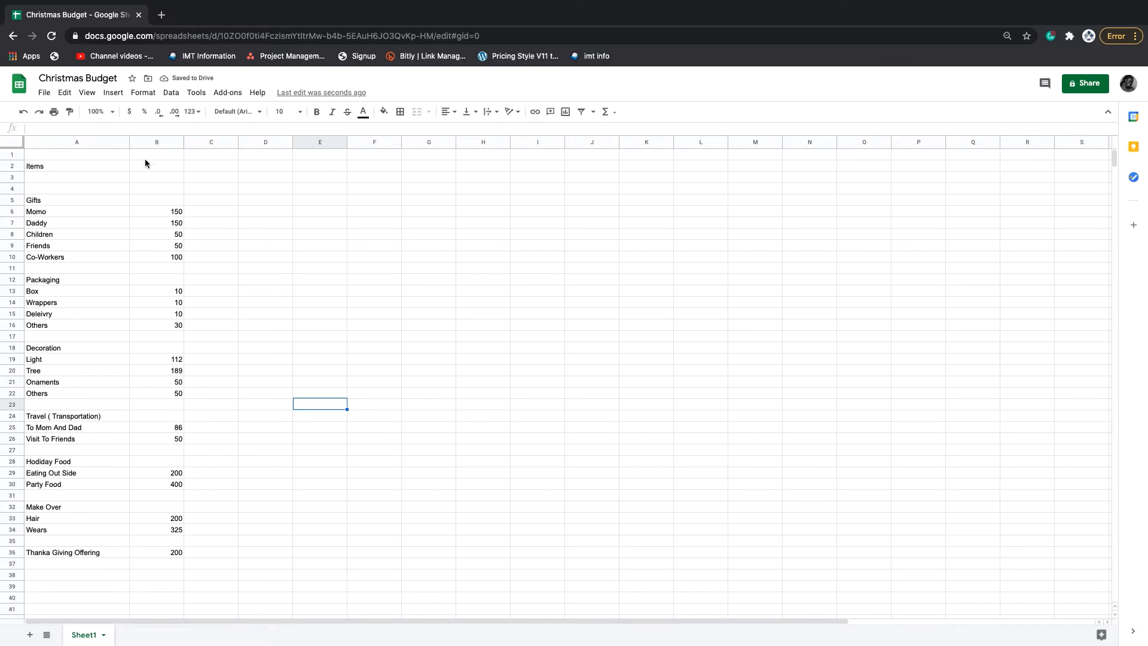
Insert one empty column to the left of the item names in column A
left_click(82, 135)
right_click(77, 140)
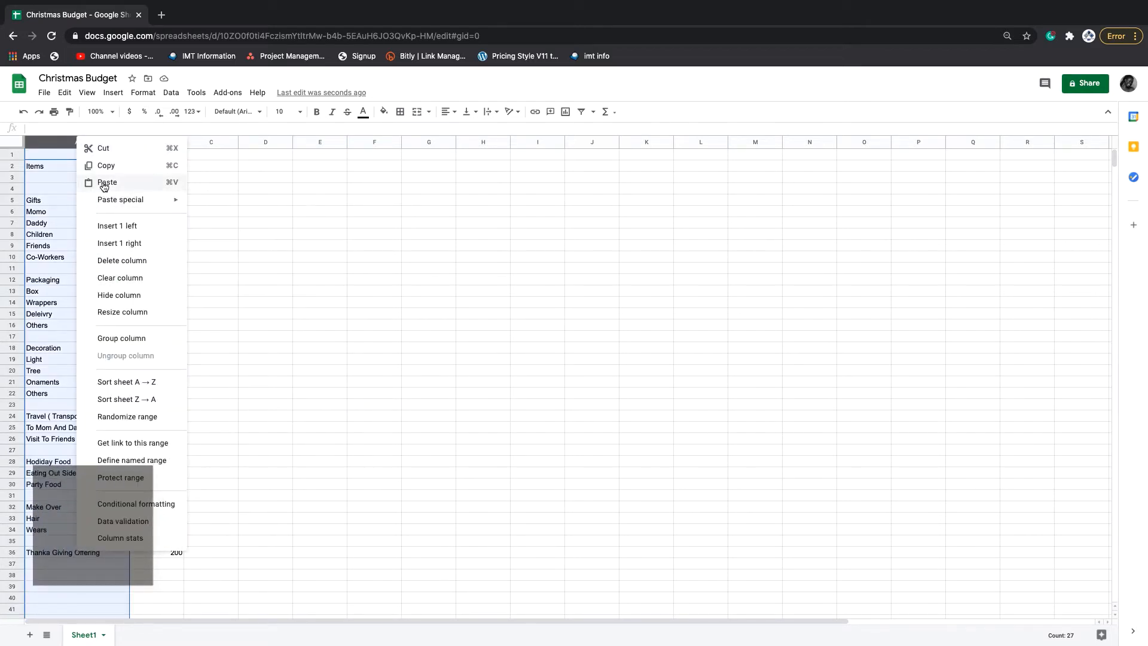
left_click(110, 226)
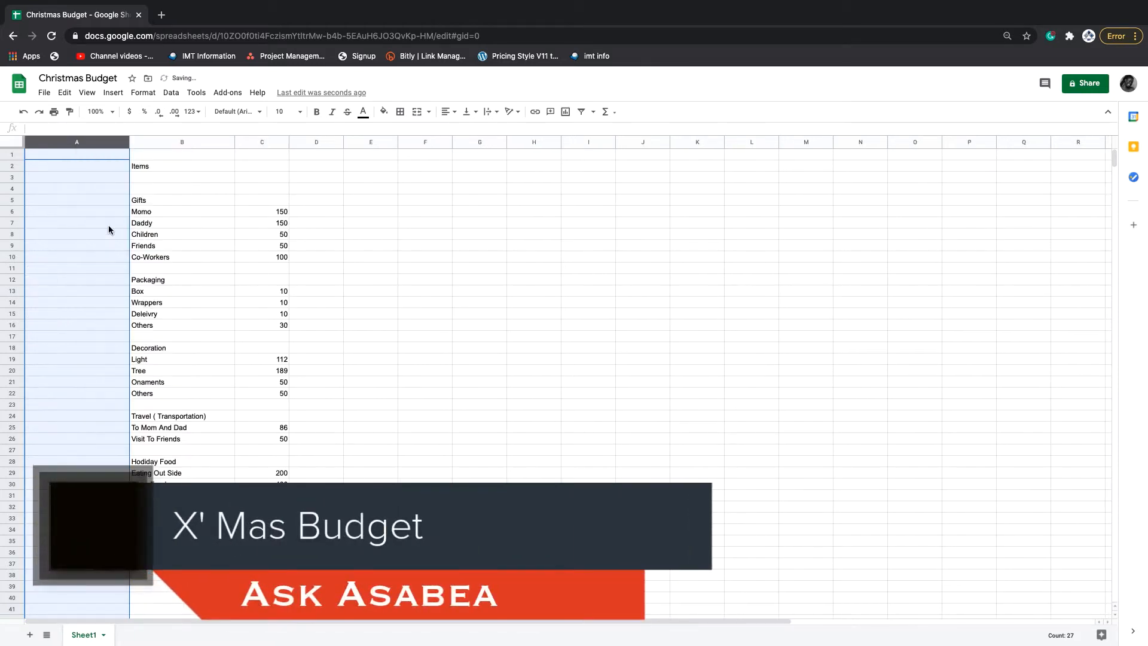
Move the whole budget table from B2:C37 down nine rows so that Items sits in B11
left_click(156, 166)
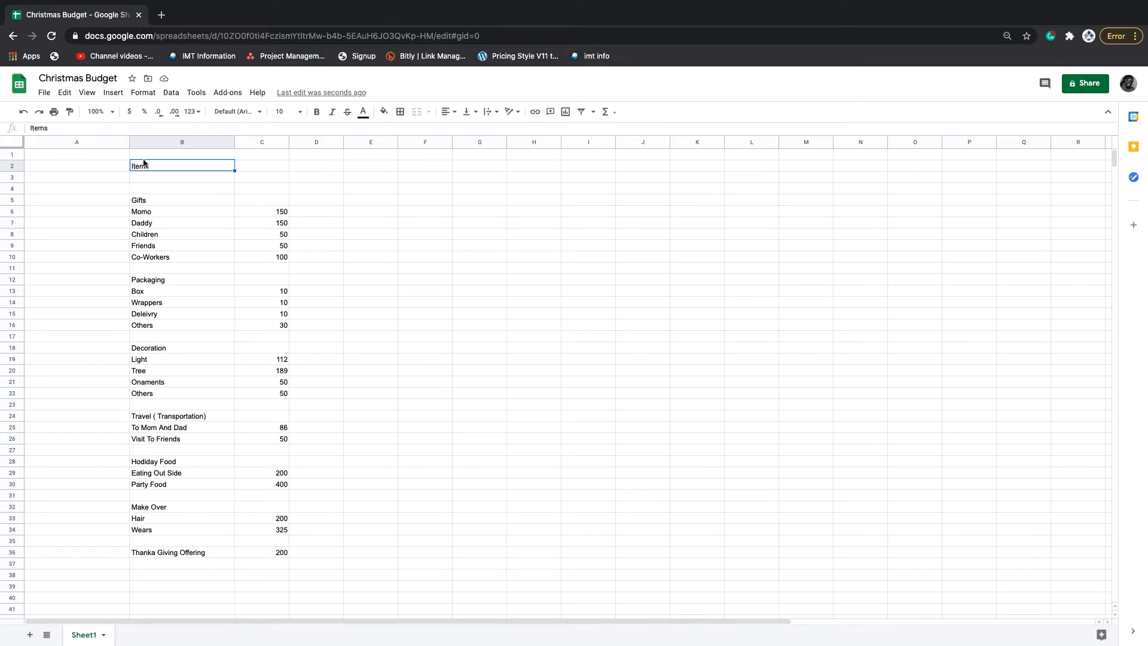
left_click_drag(146, 167, 246, 564)
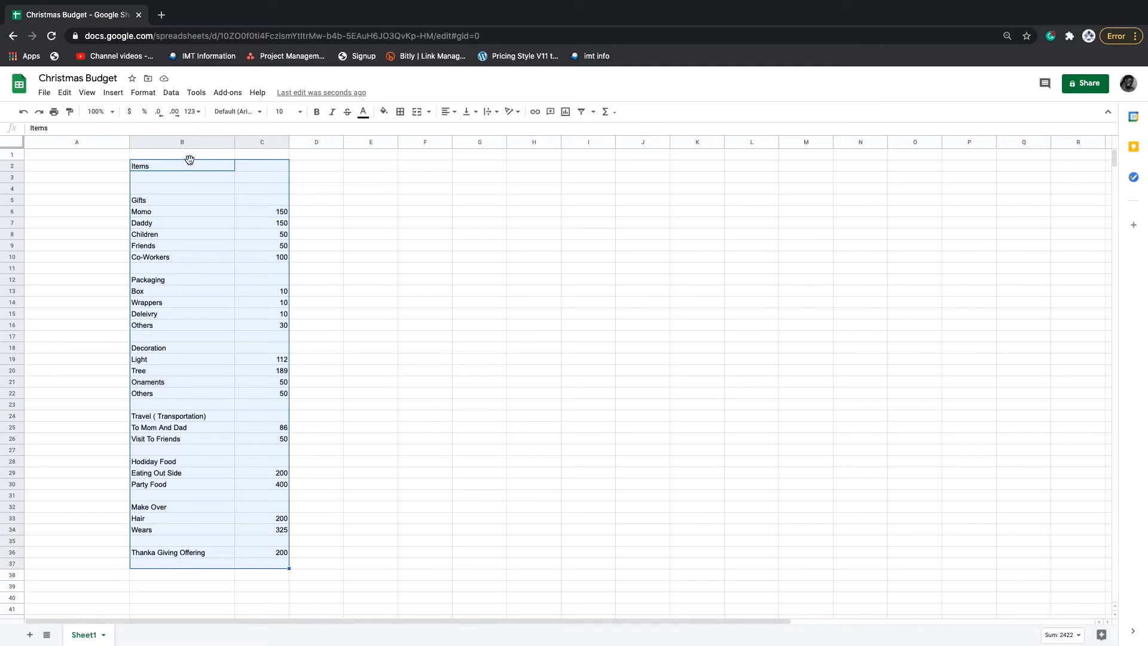
key("super+c")
left_click_drag(196, 339, 200, 266)
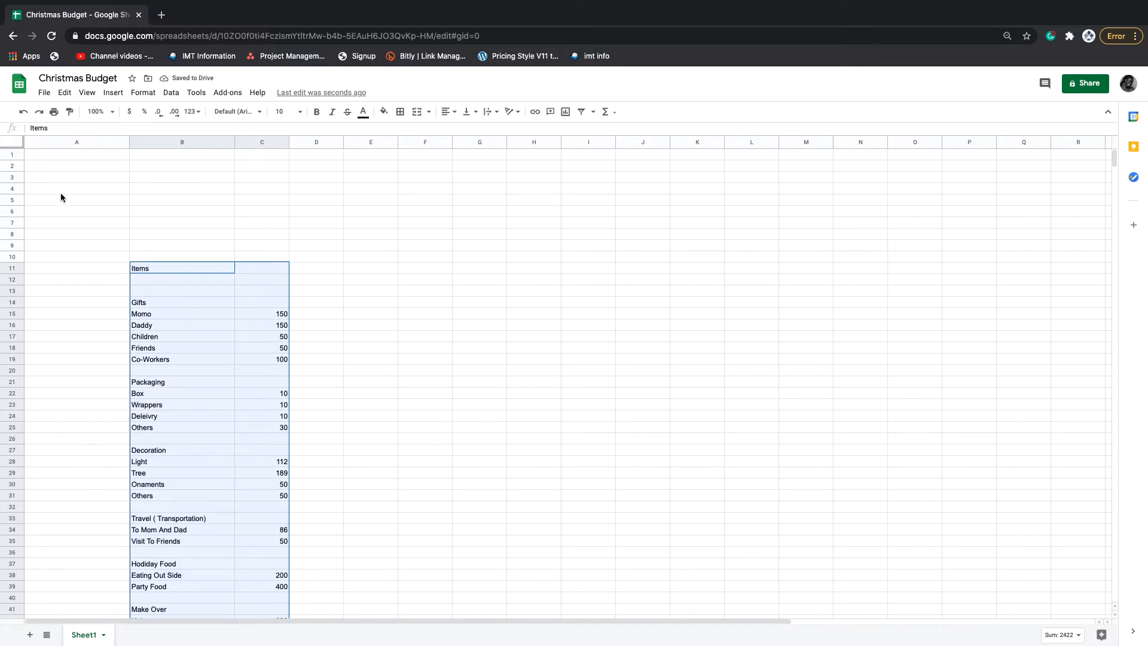
left_click(61, 154)
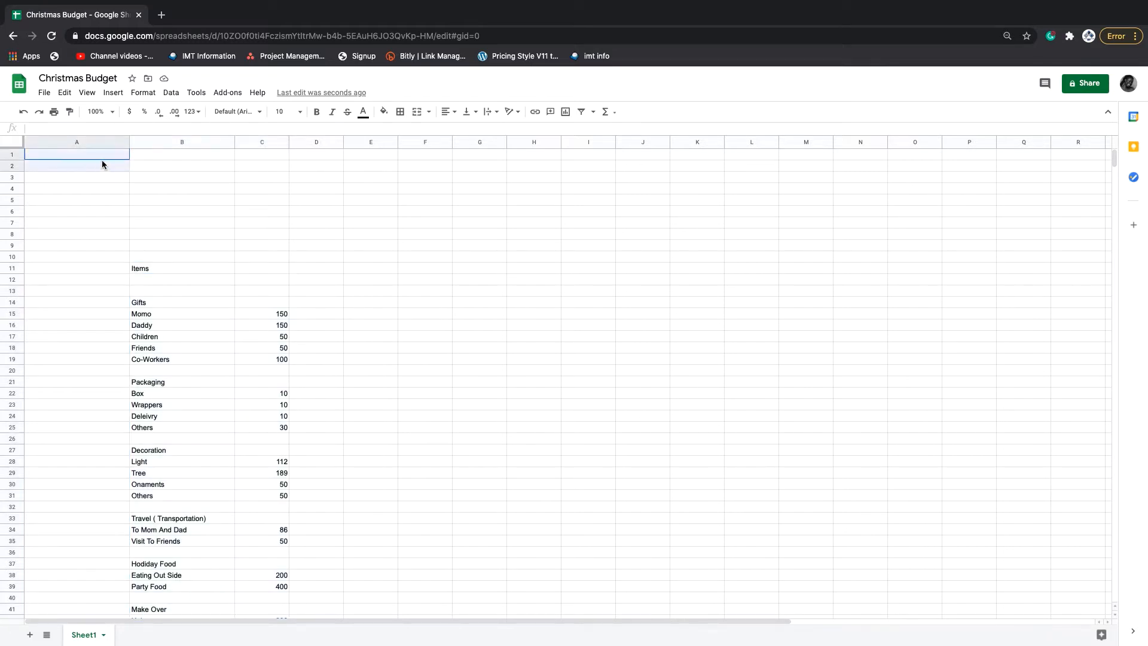
left_click(116, 164)
left_click_drag(115, 161, 278, 153)
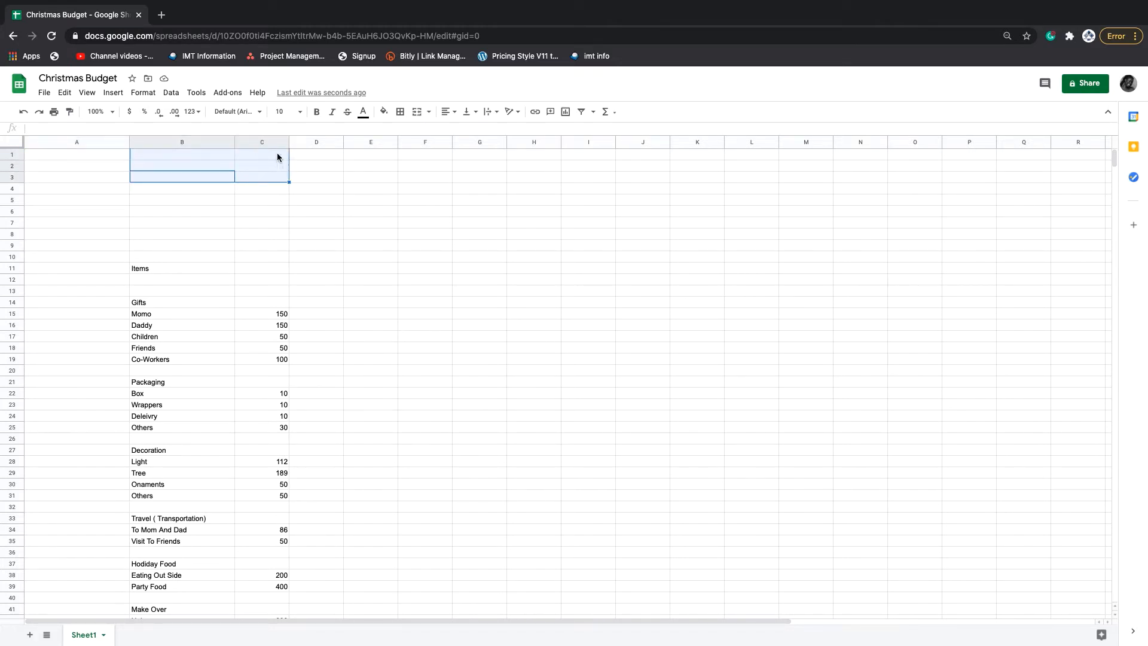
left_click(277, 155)
left_click(326, 155)
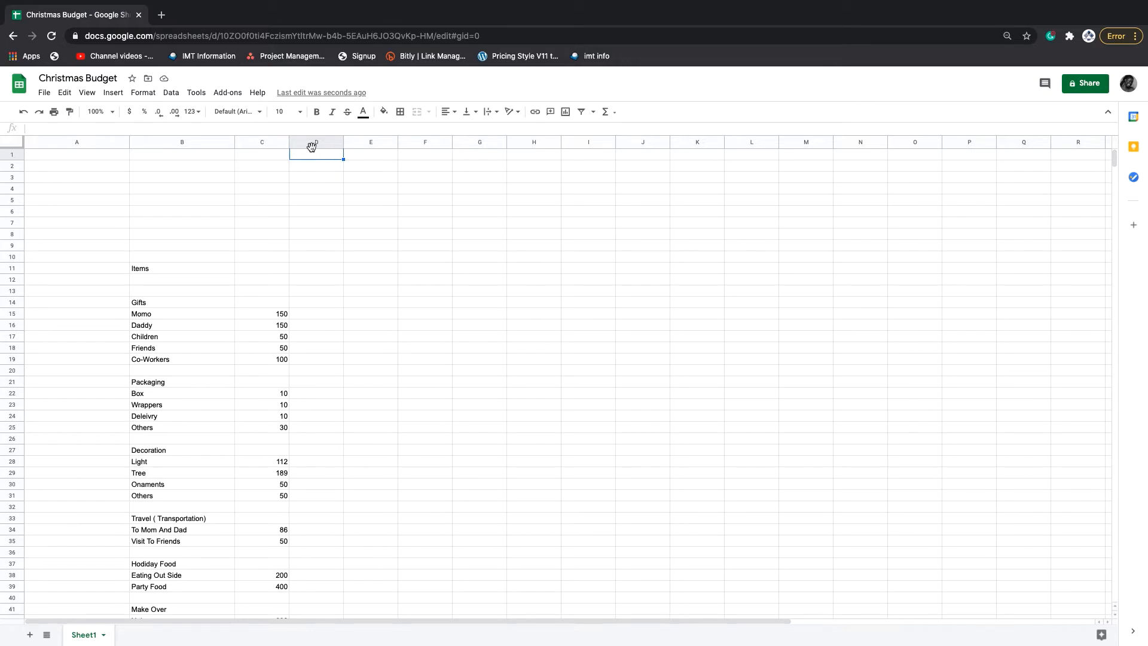
Enter the sheet title Christmas Budget 2020 25th-28th in cell A1
left_click_drag(76, 153, 316, 154)
type("Christmas")
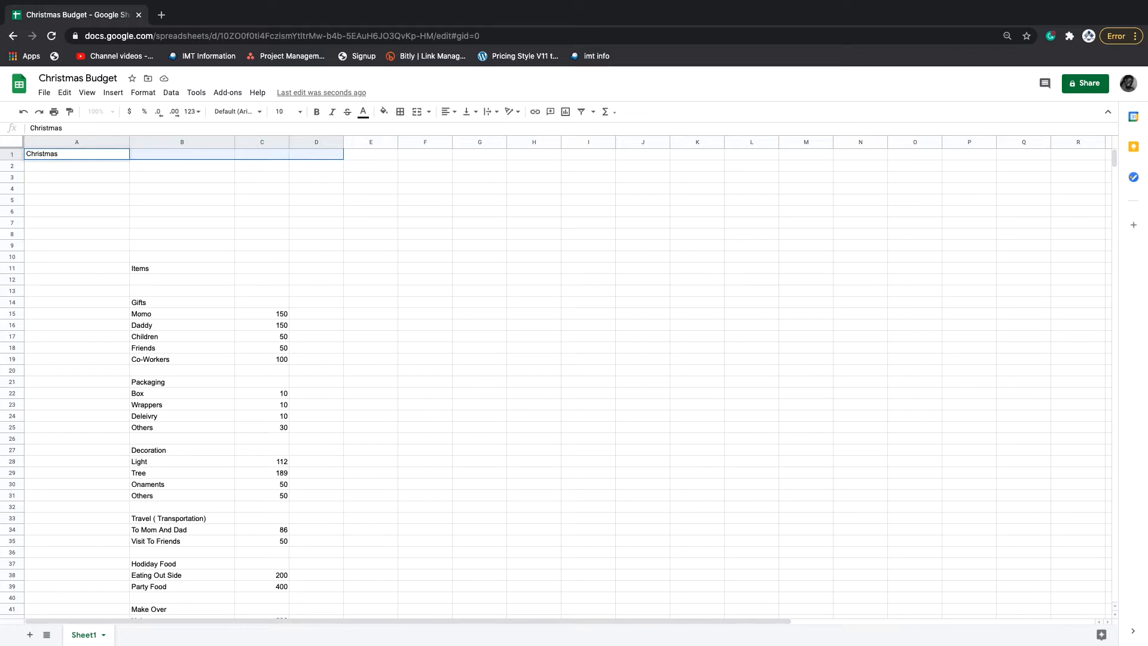
type(" Budge")
type("t @0")
key("BackSpace")
key("BackSpace")
key("BackSpace")
type("2")
type(" 200")
type(" 25")
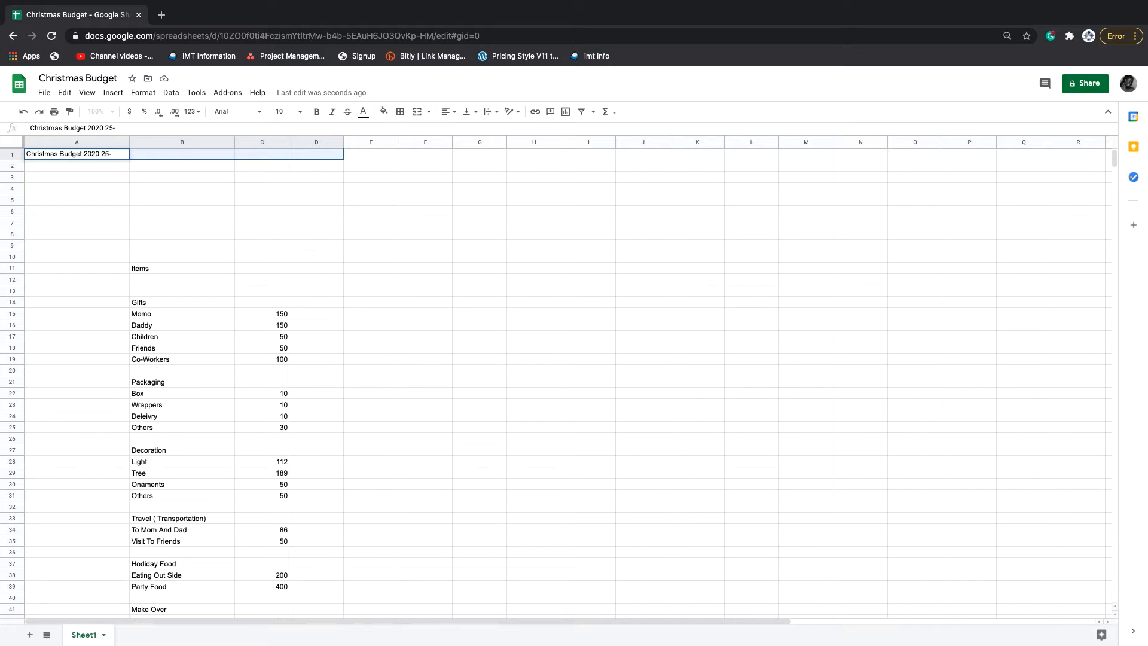
type("-28")
type("th")
type("th")
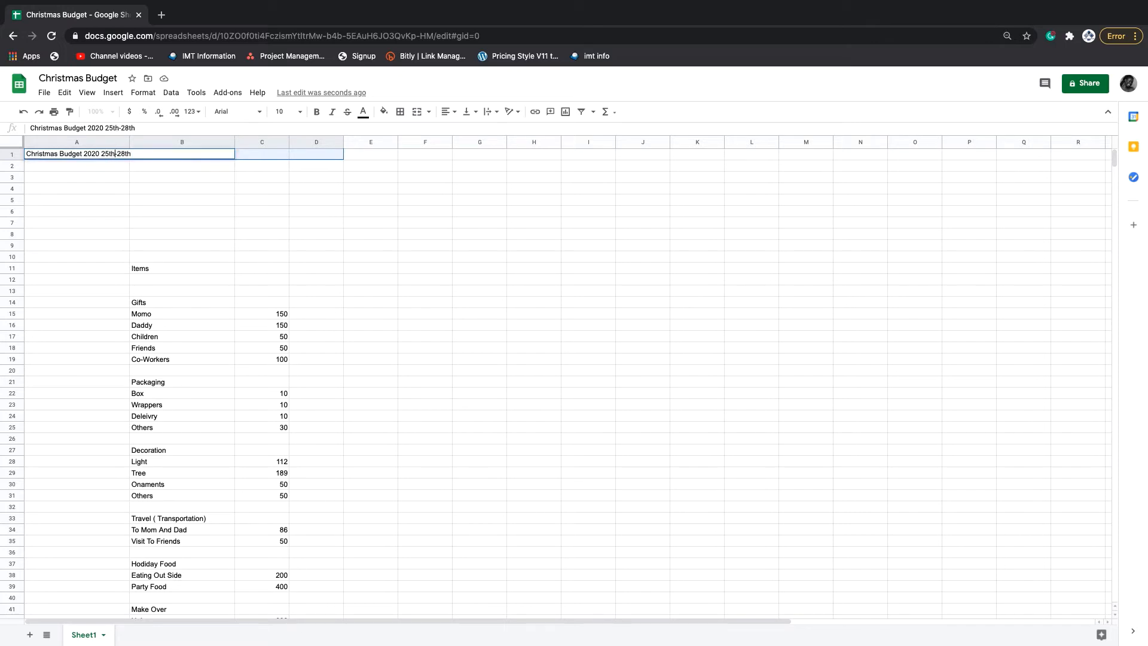
left_click(70, 167)
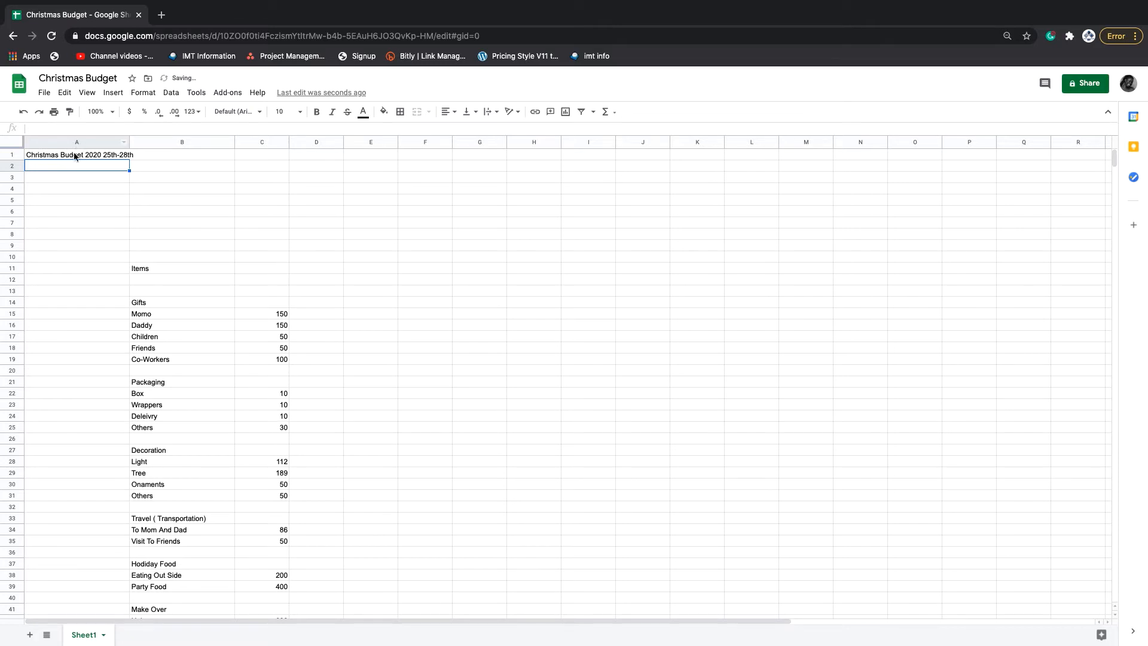
left_click(75, 156)
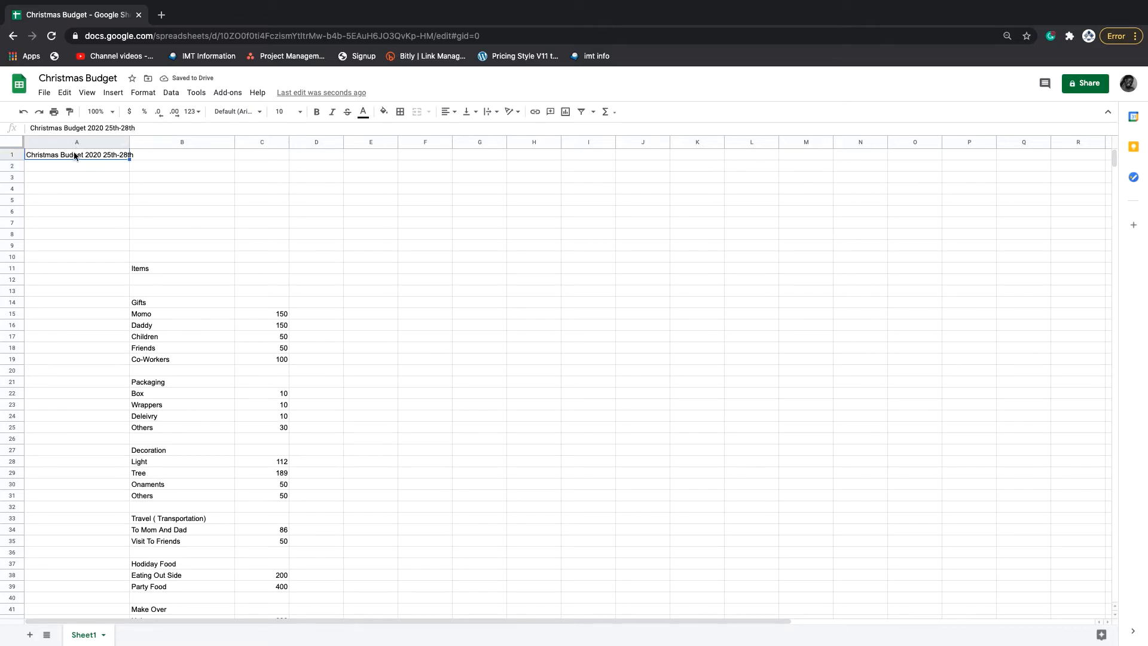
Merge cells A1:D1 horizontally and centre the sheet title across them
key("shift+Right")
key("shift+Right")
key("shift+Right")
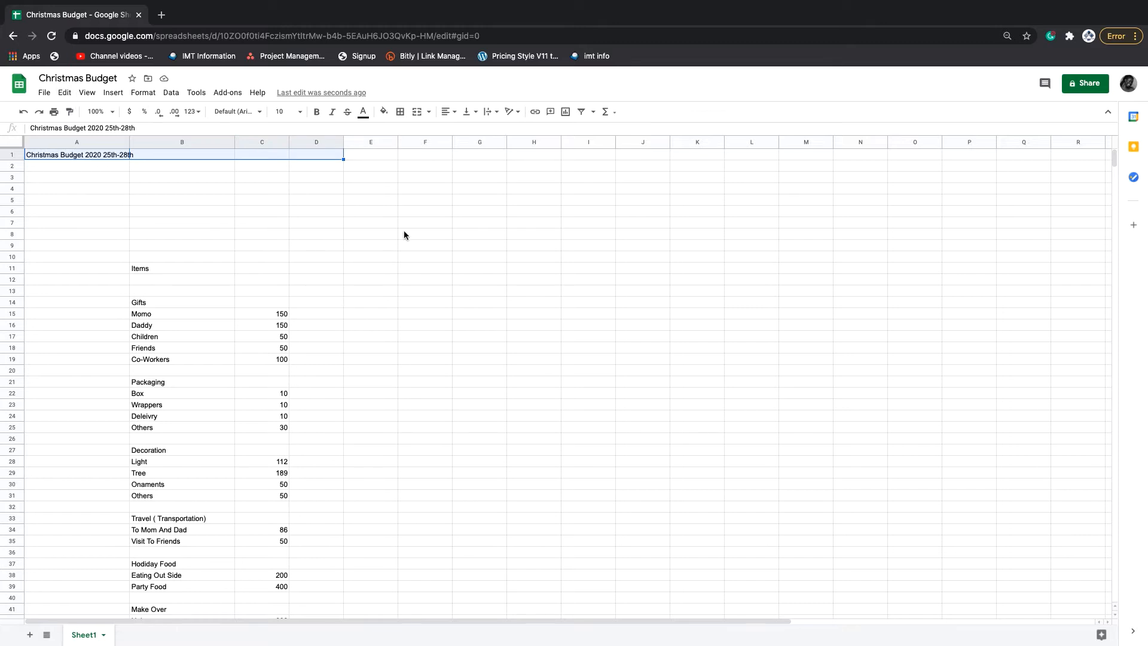
left_click(428, 112)
left_click(452, 148)
left_click(452, 113)
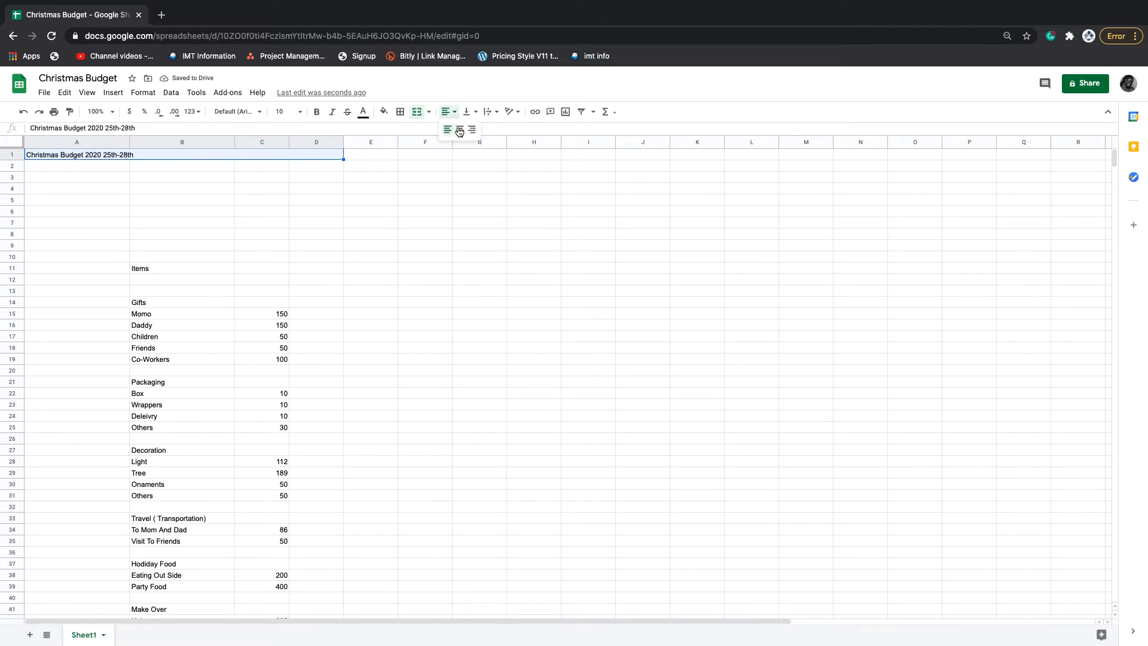
left_click(458, 129)
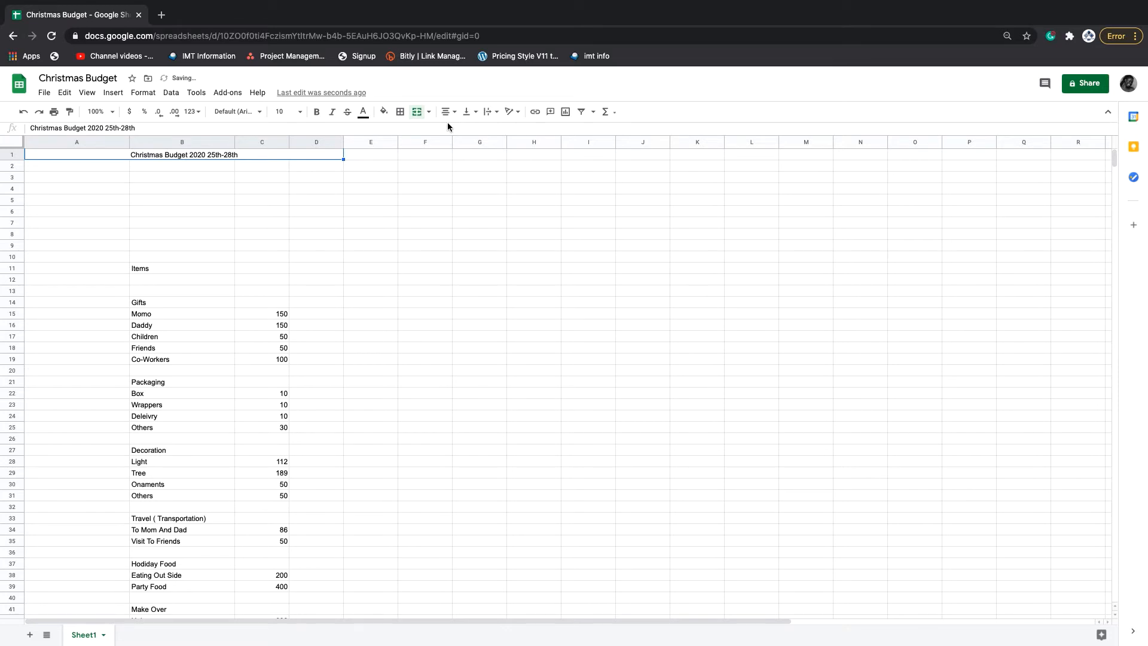
Enter Income in A2, merging A2:A9 vertically, and rotate its text up
left_click(63, 167)
left_click_drag(62, 168, 51, 245)
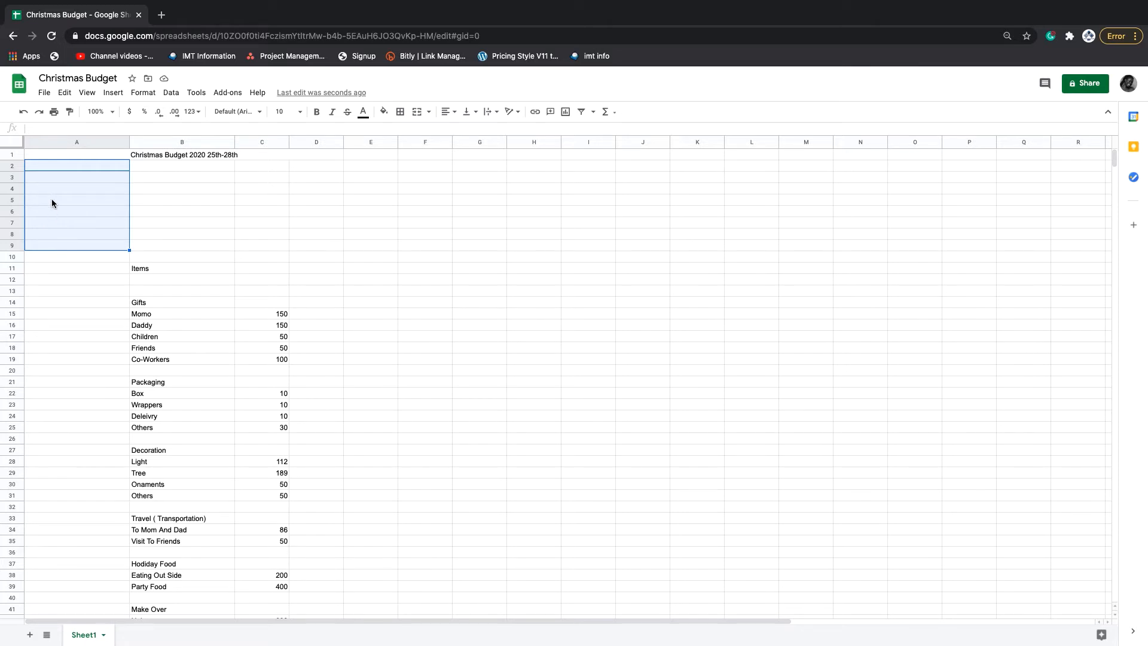
type("Inc")
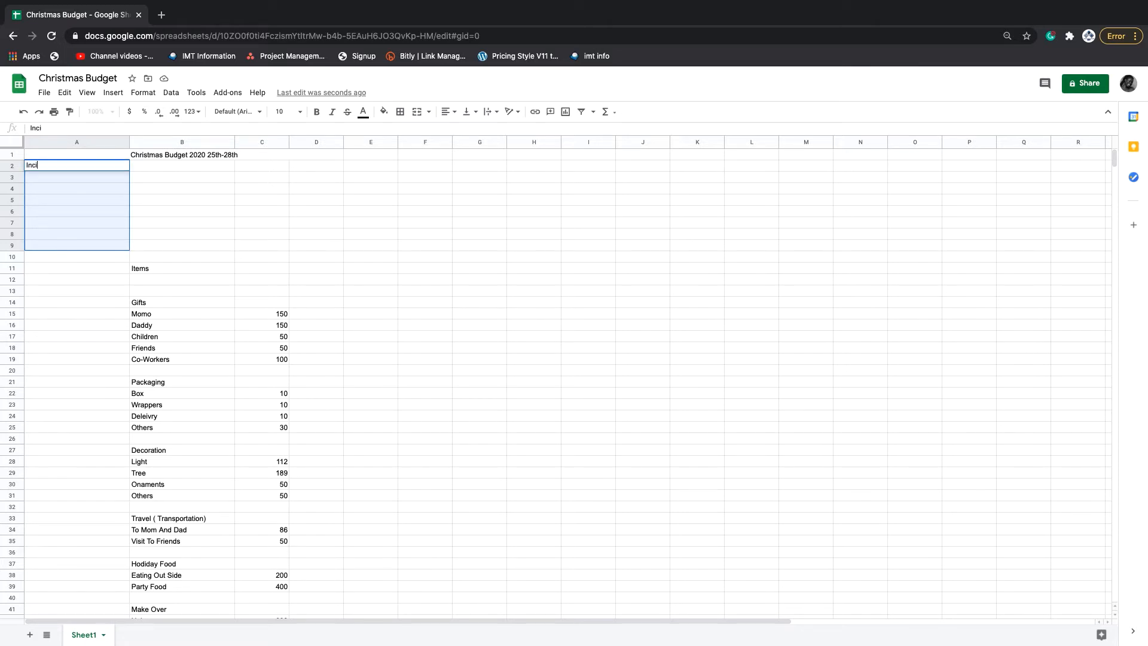
type("ome")
left_click(429, 112)
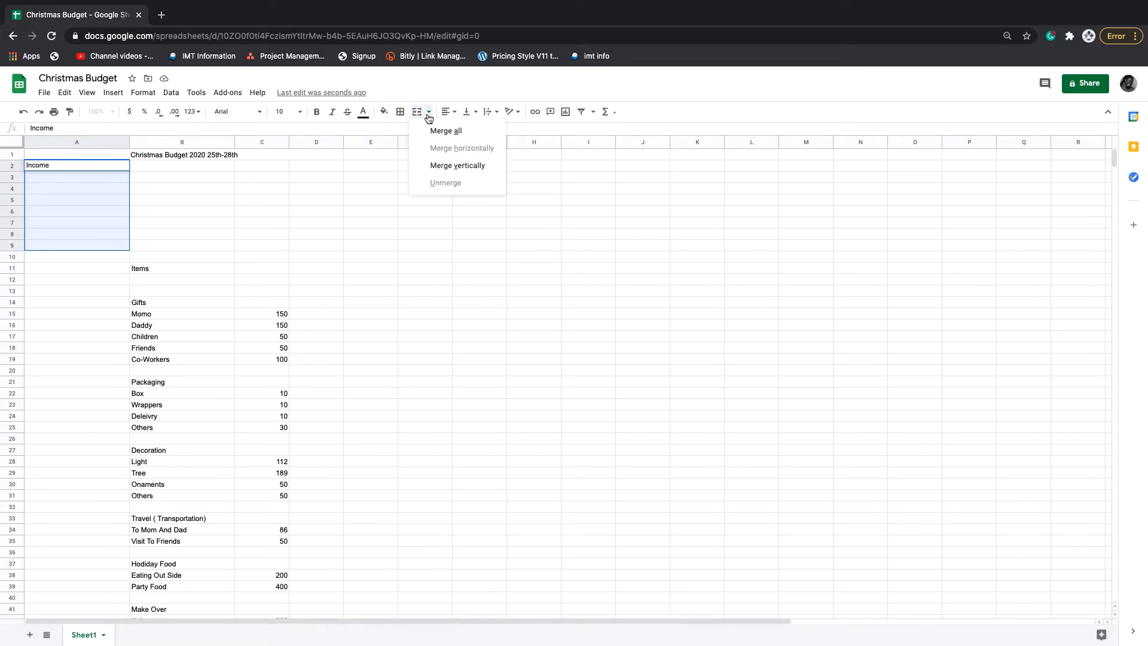
left_click(436, 163)
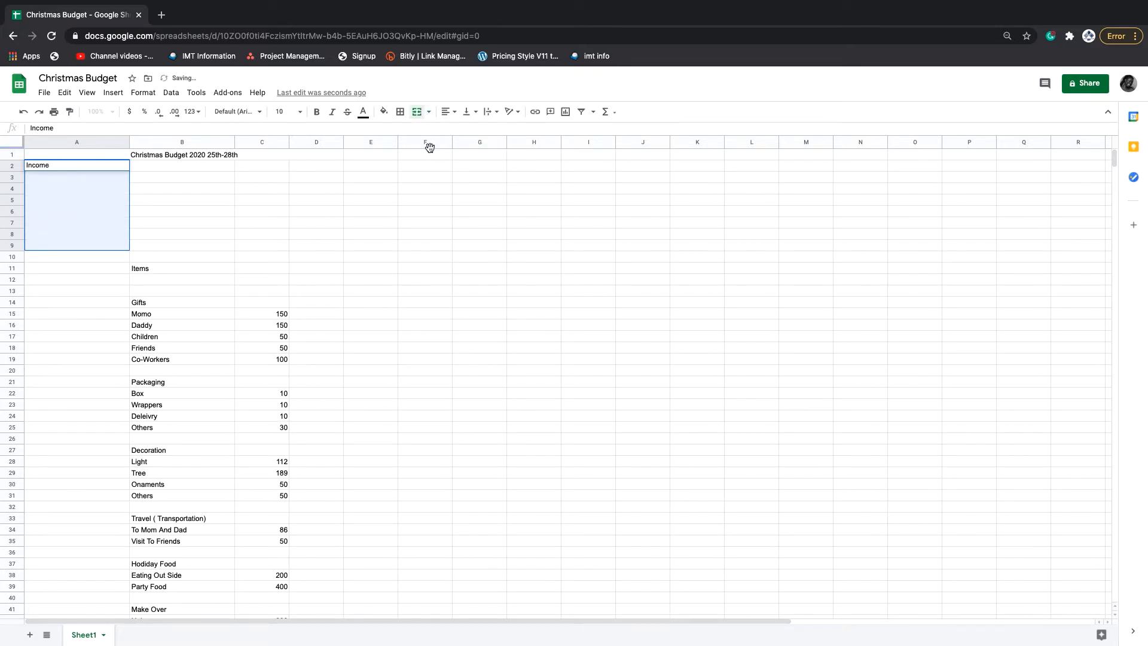
left_click(518, 112)
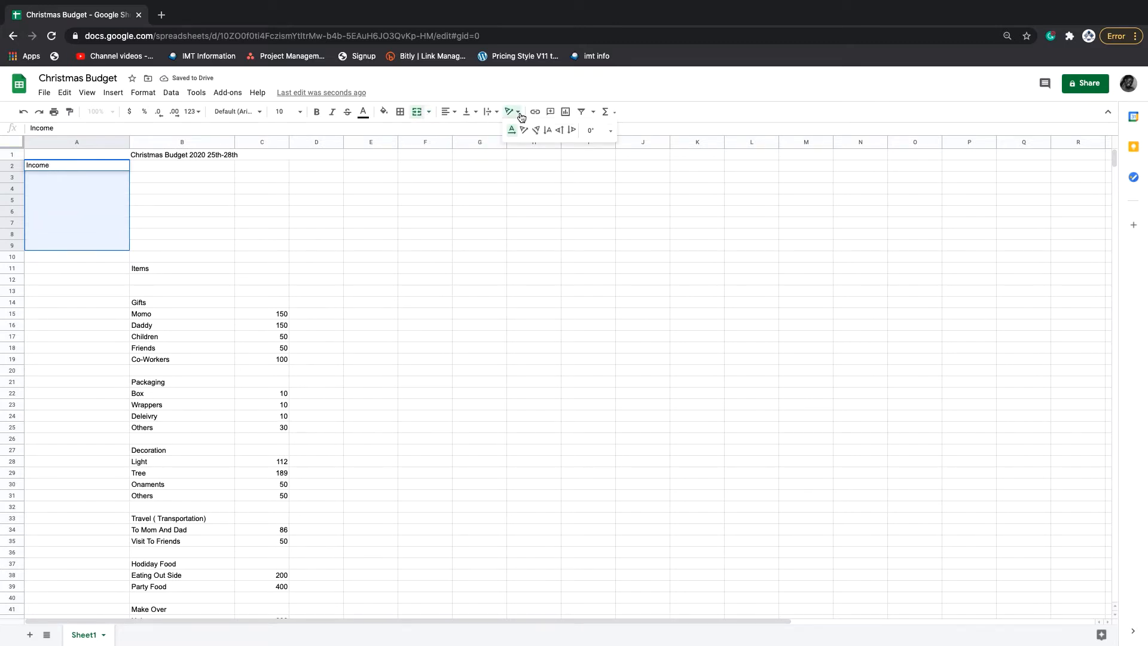
left_click(559, 130)
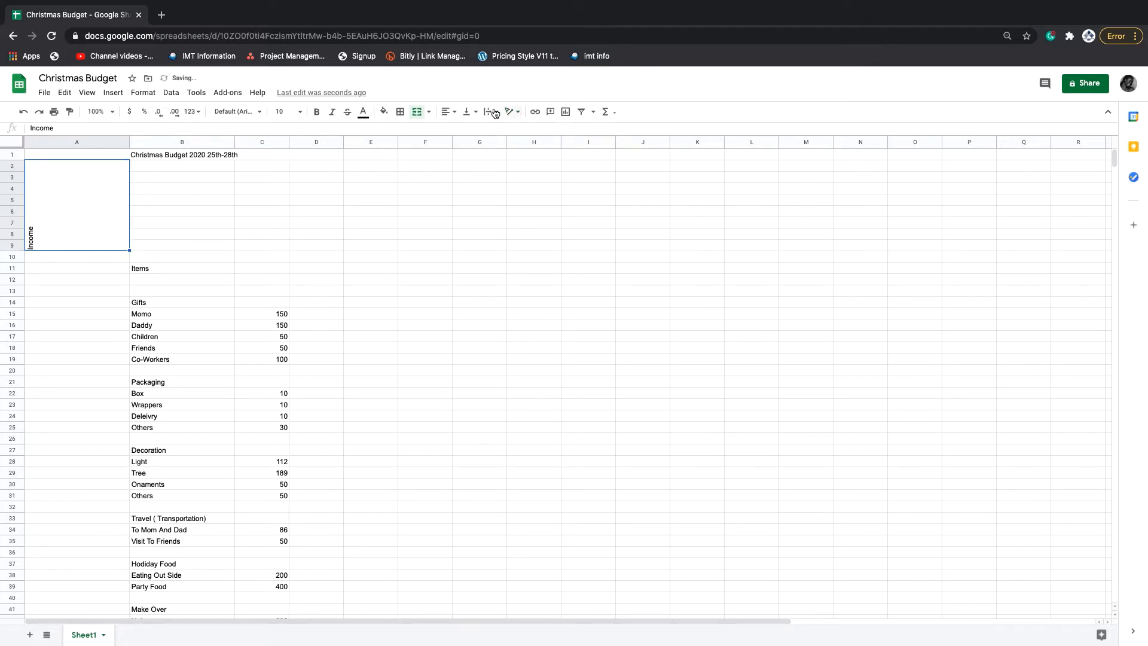
Try centring the Income label horizontally and return it to left alignment
left_click(455, 113)
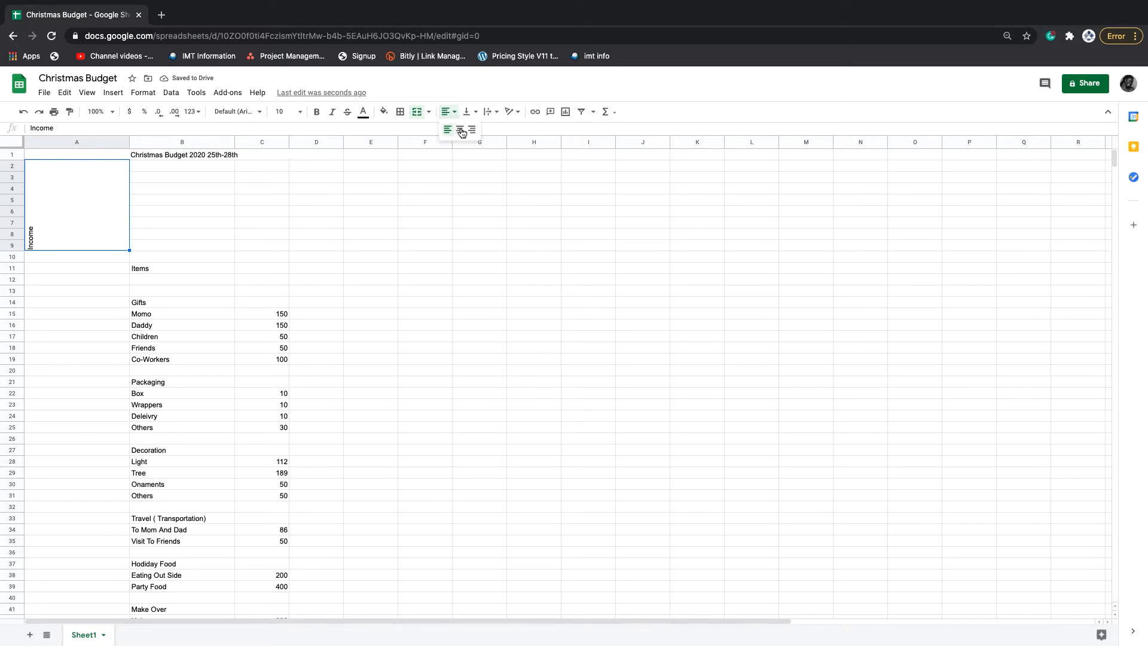
left_click(460, 129)
left_click(451, 113)
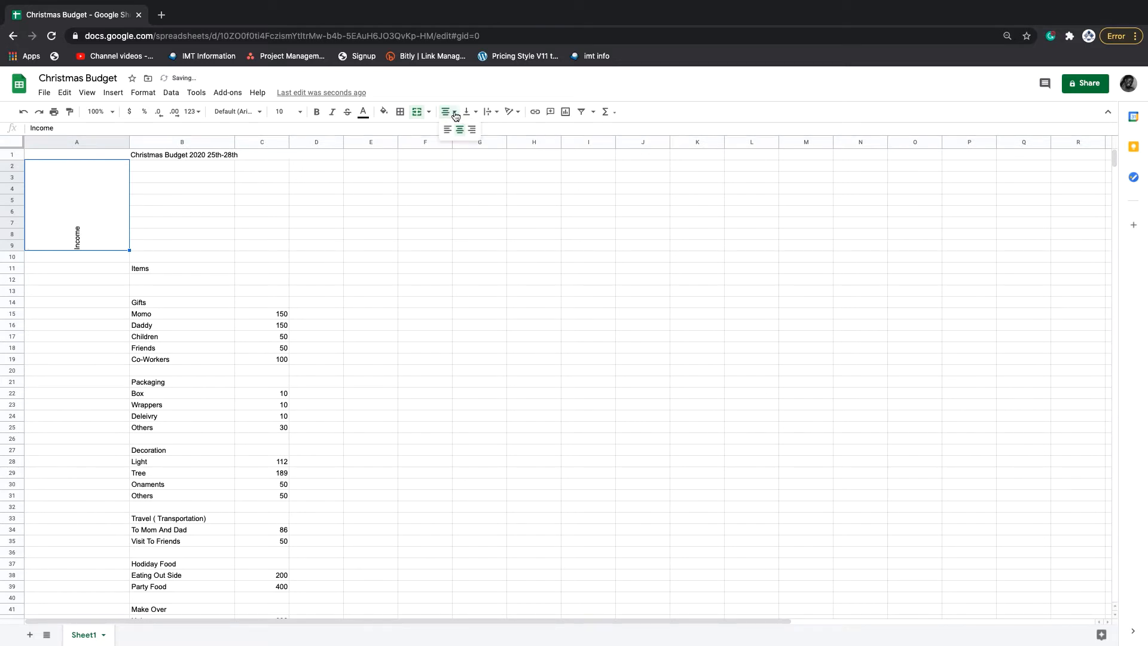
left_click(446, 130)
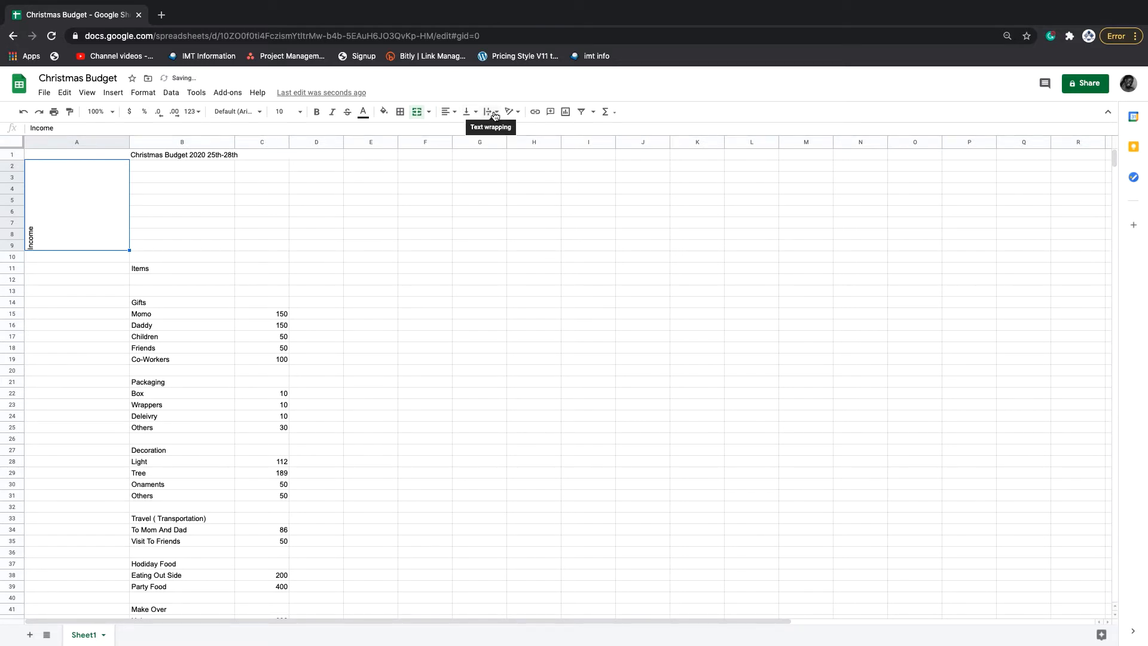
Align the Income label to the vertical middle of its merged cell
left_click(492, 112)
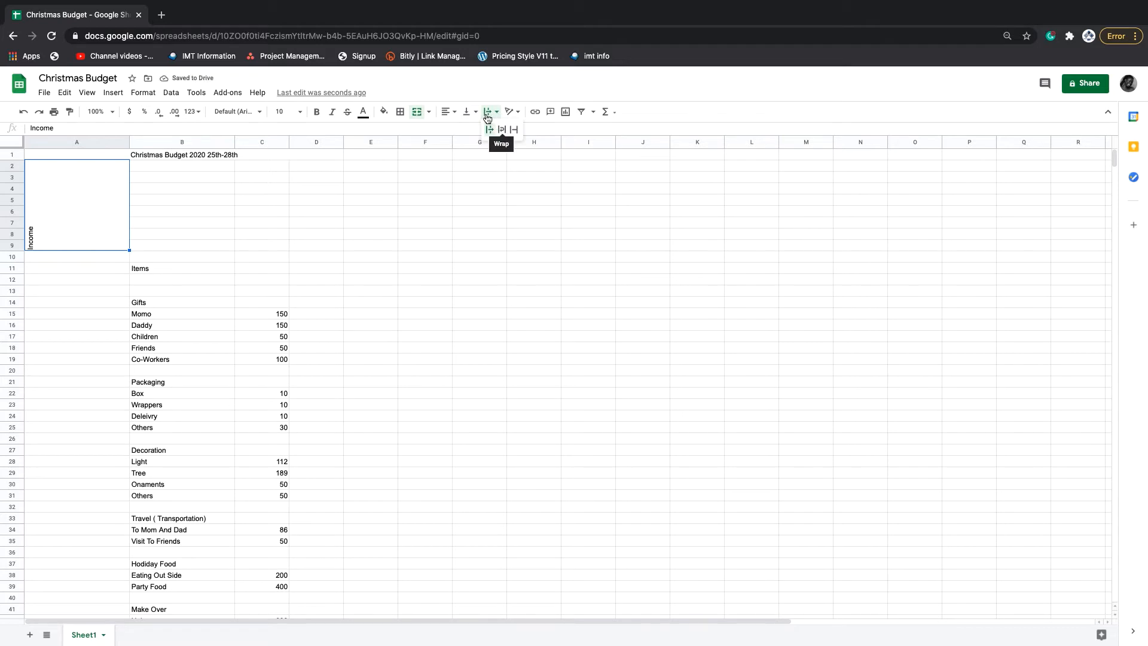
left_click(477, 113)
left_click(481, 130)
Move the Items heading from B11 down to B13, directly above Gifts
left_click(67, 269)
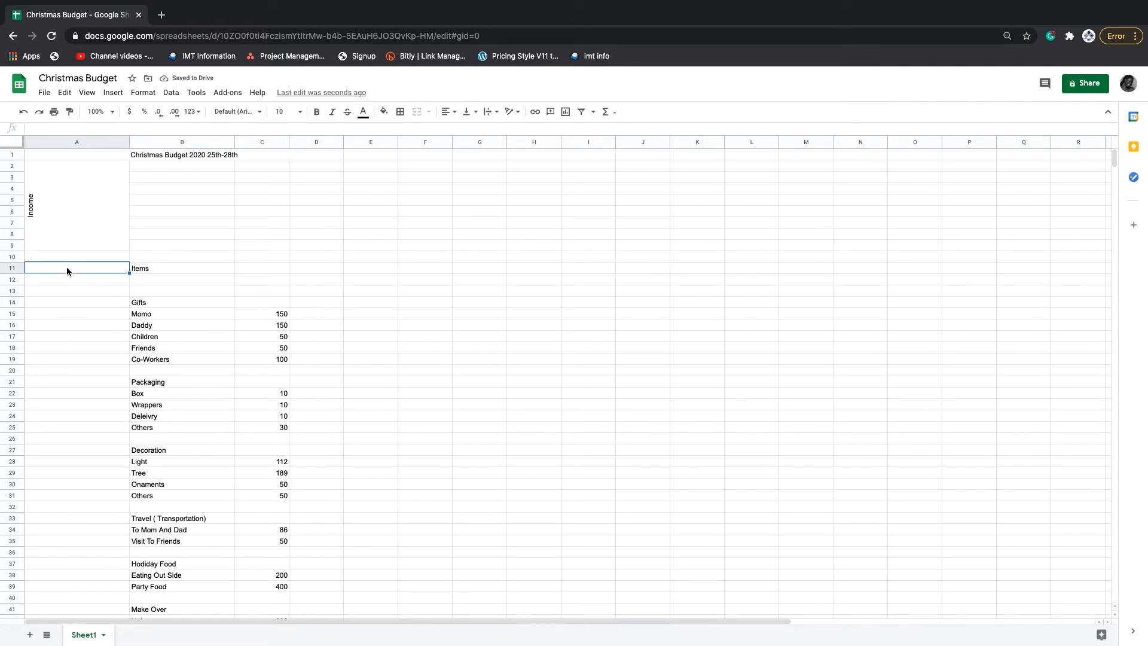
left_click(149, 271)
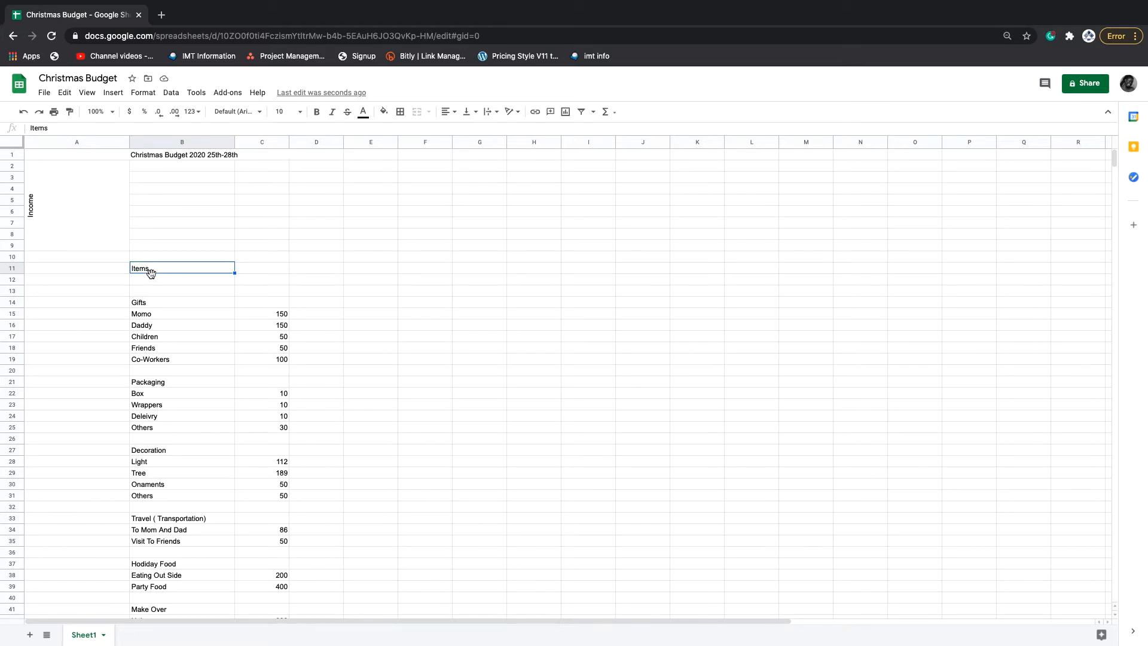
left_click_drag(150, 271, 148, 291)
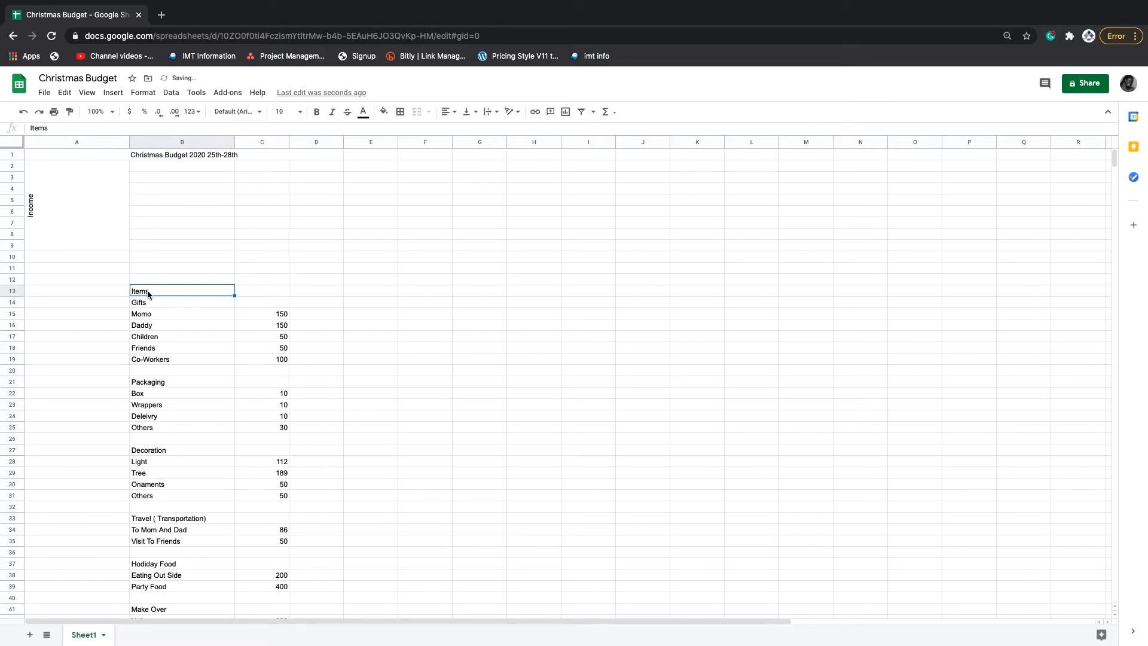
Enter Expenses in A13 and merge A13:A45 vertically alongside the whole item list
left_click(105, 291)
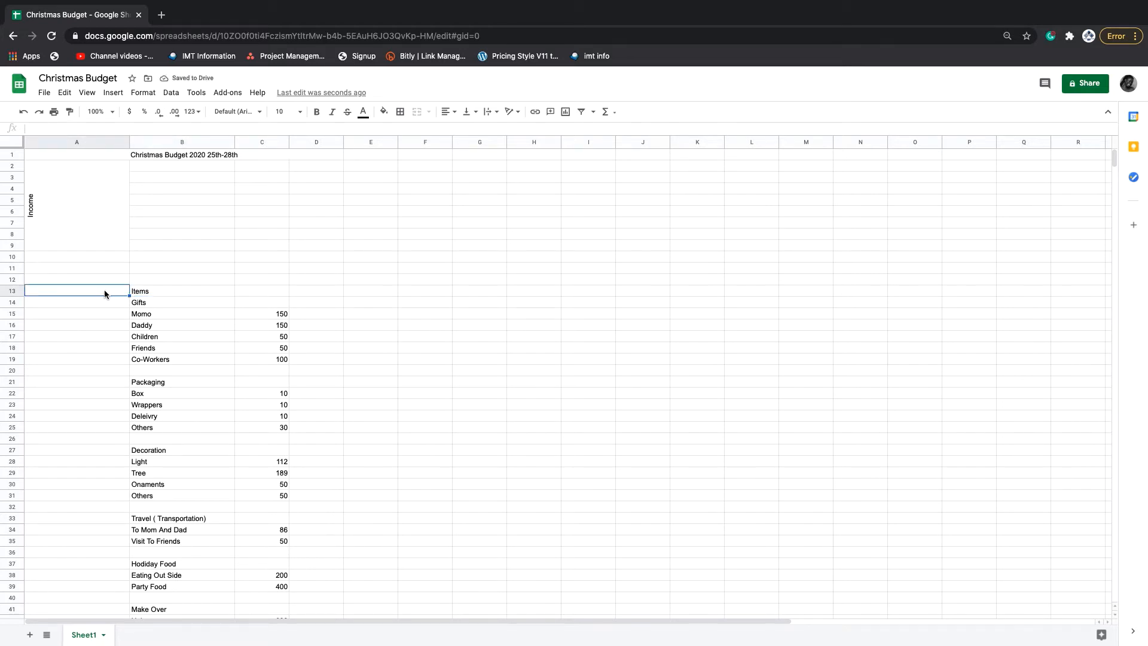
left_click_drag(104, 289, 98, 560)
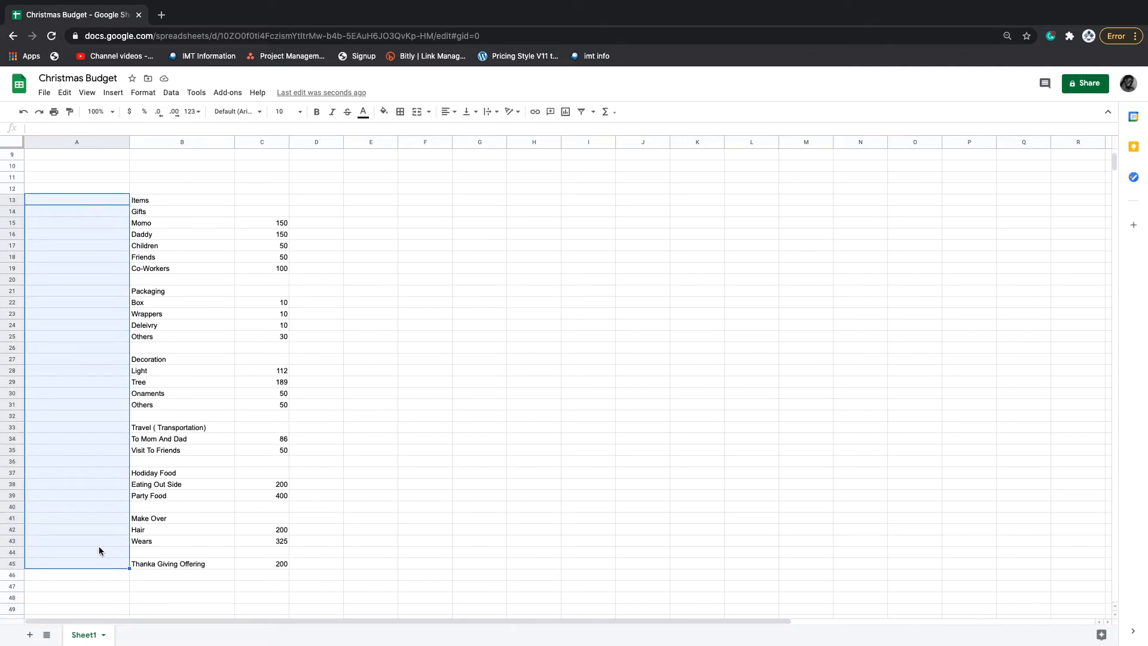
type("Expenses")
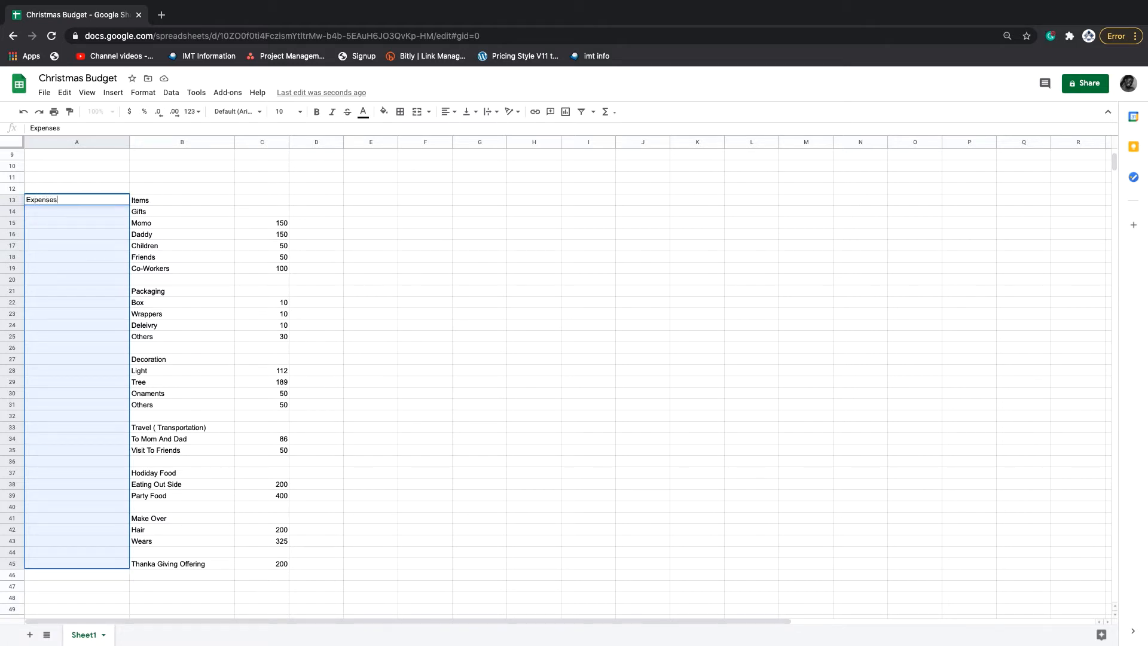
left_click(429, 112)
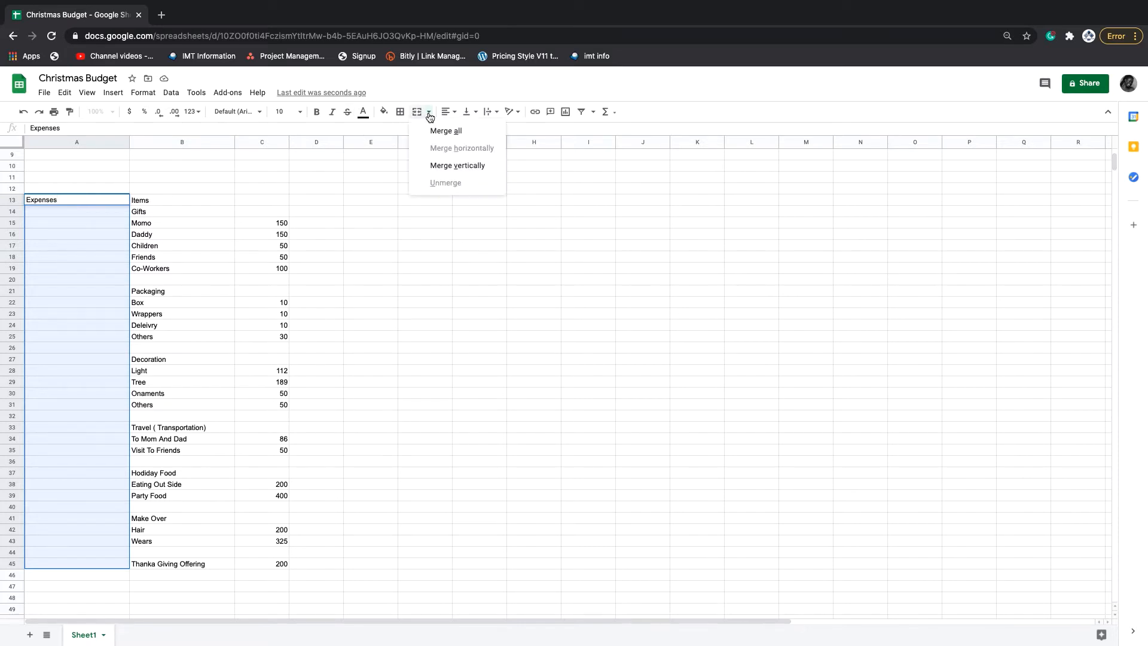
left_click(441, 166)
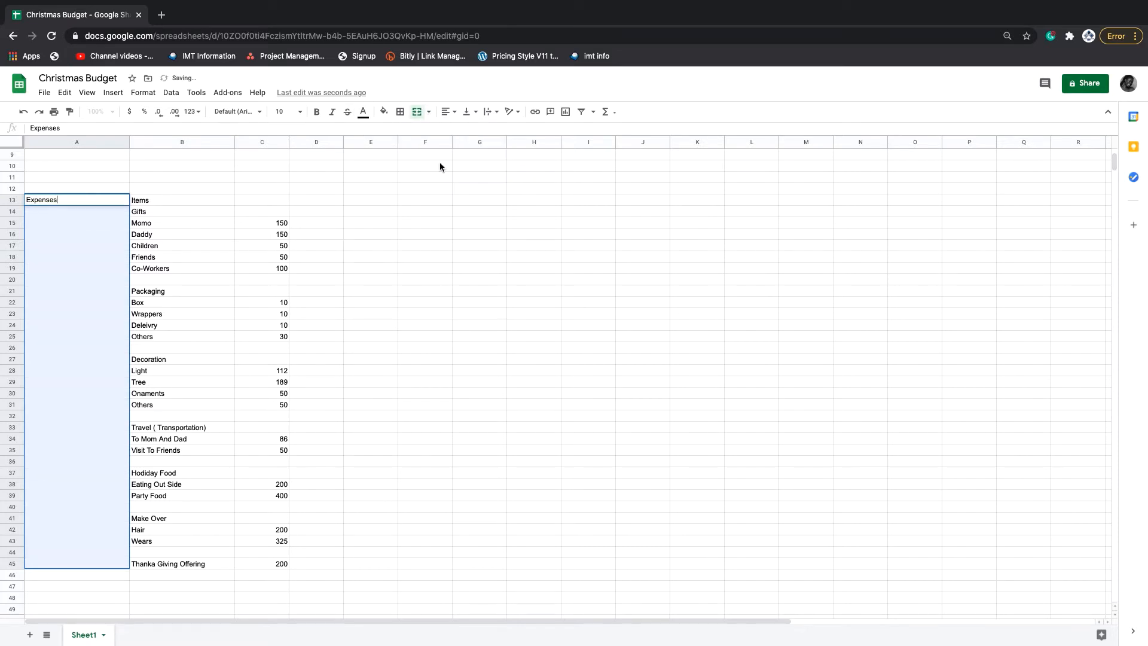
Align the Expenses label to the vertical middle of its merged cell and rotate its text up
left_click(493, 113)
left_click(469, 112)
left_click(479, 130)
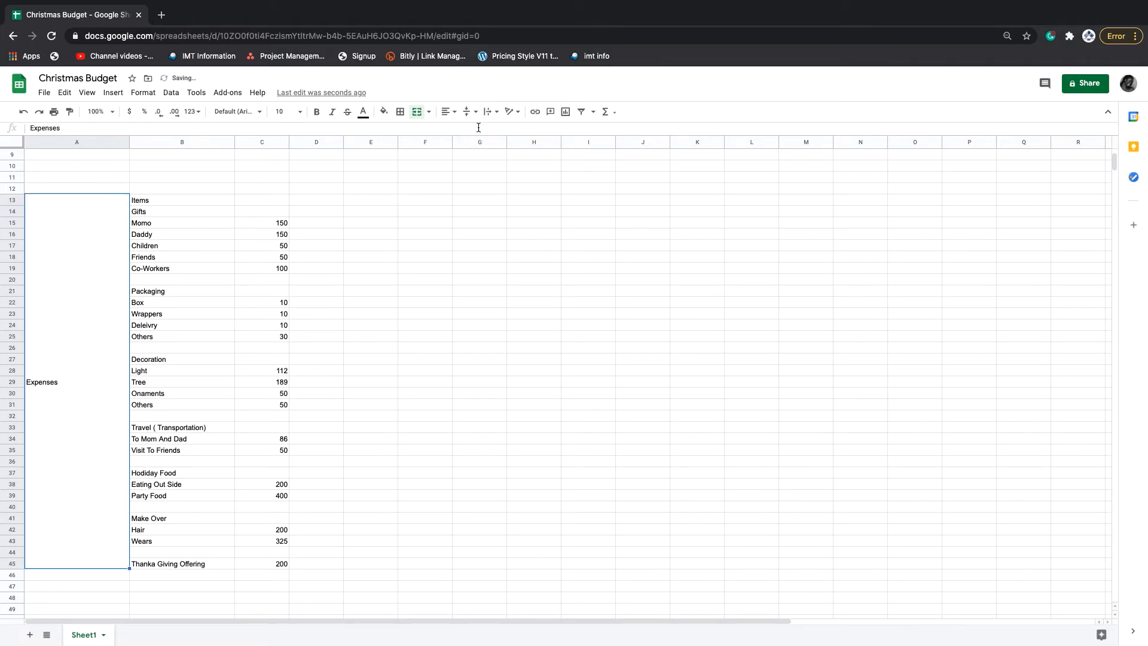
left_click(516, 112)
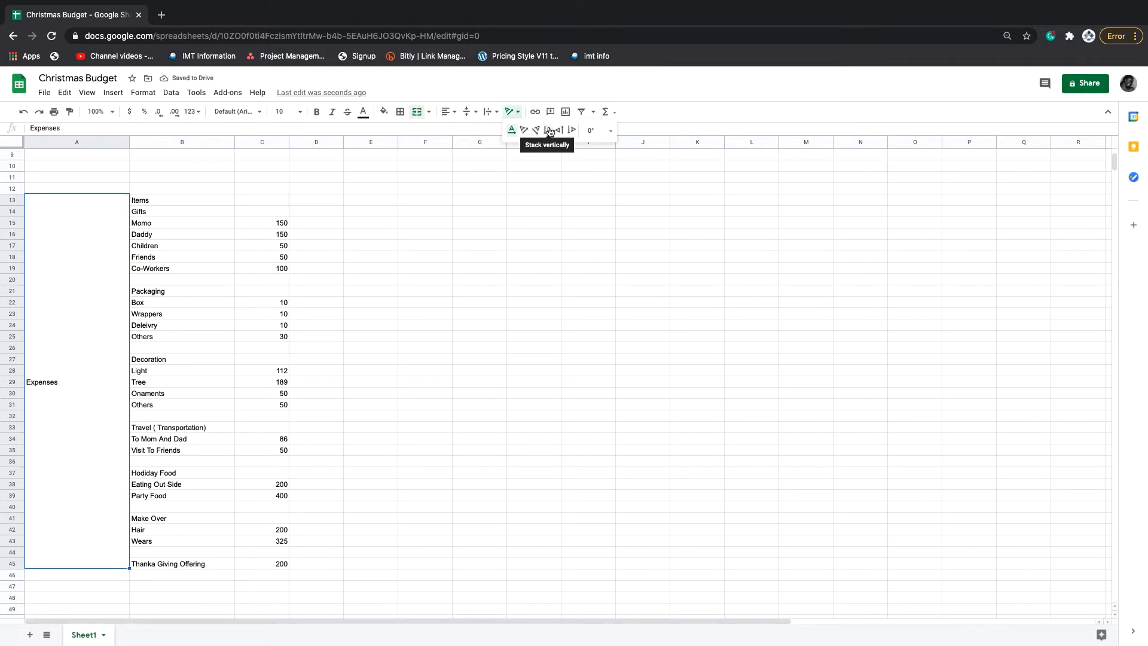
left_click(540, 131)
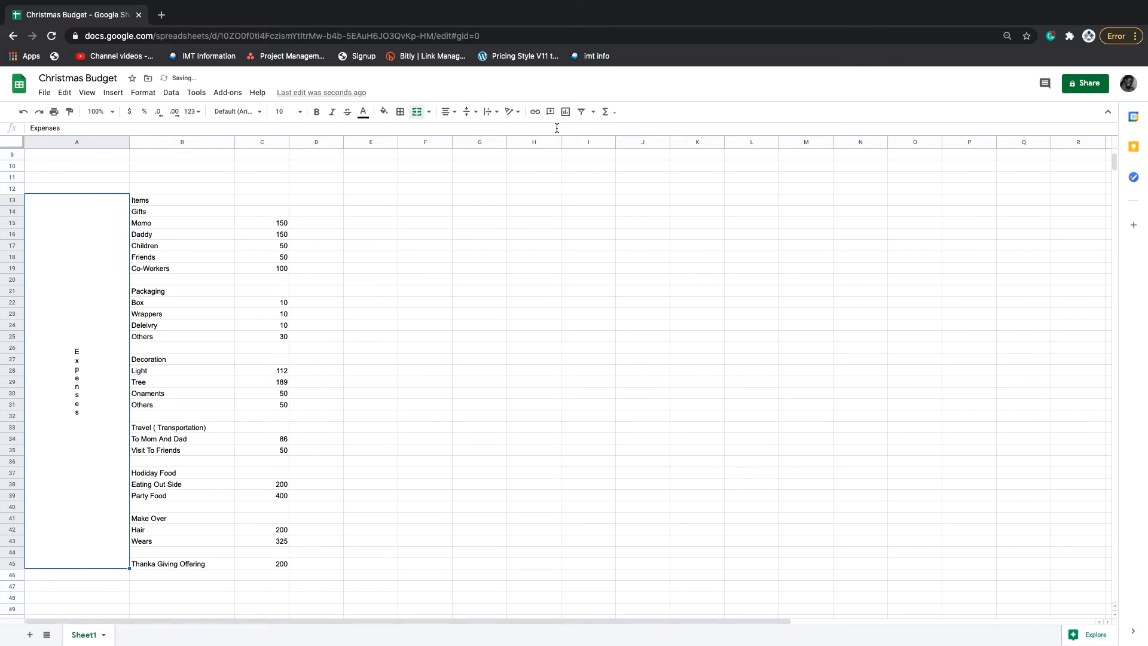
left_click(515, 112)
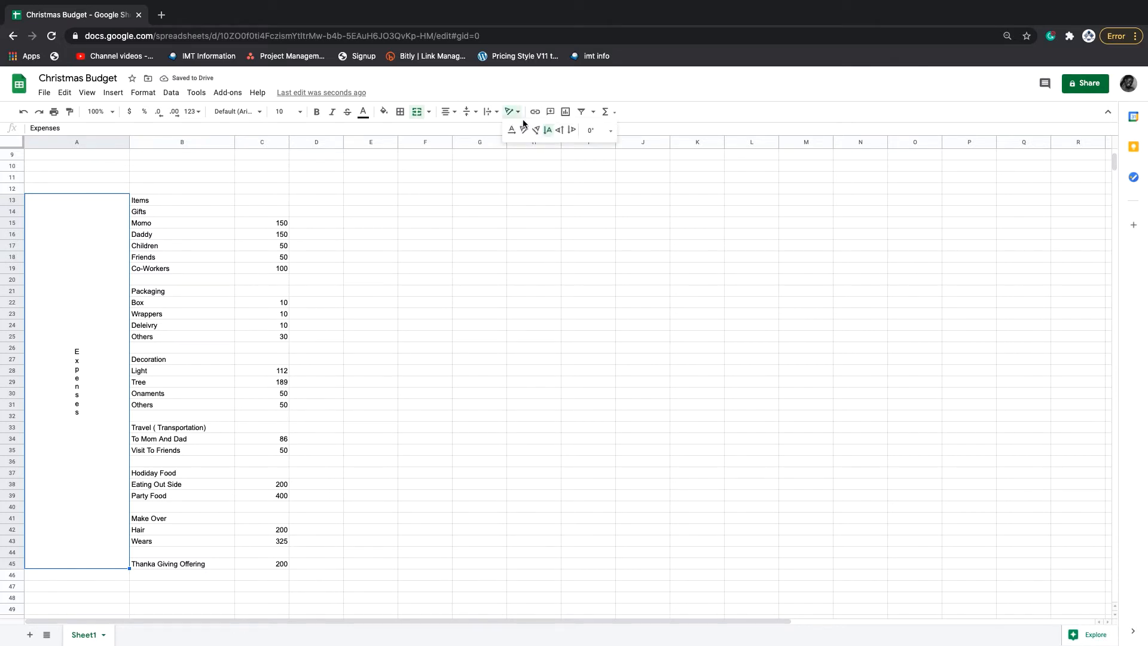
left_click(558, 130)
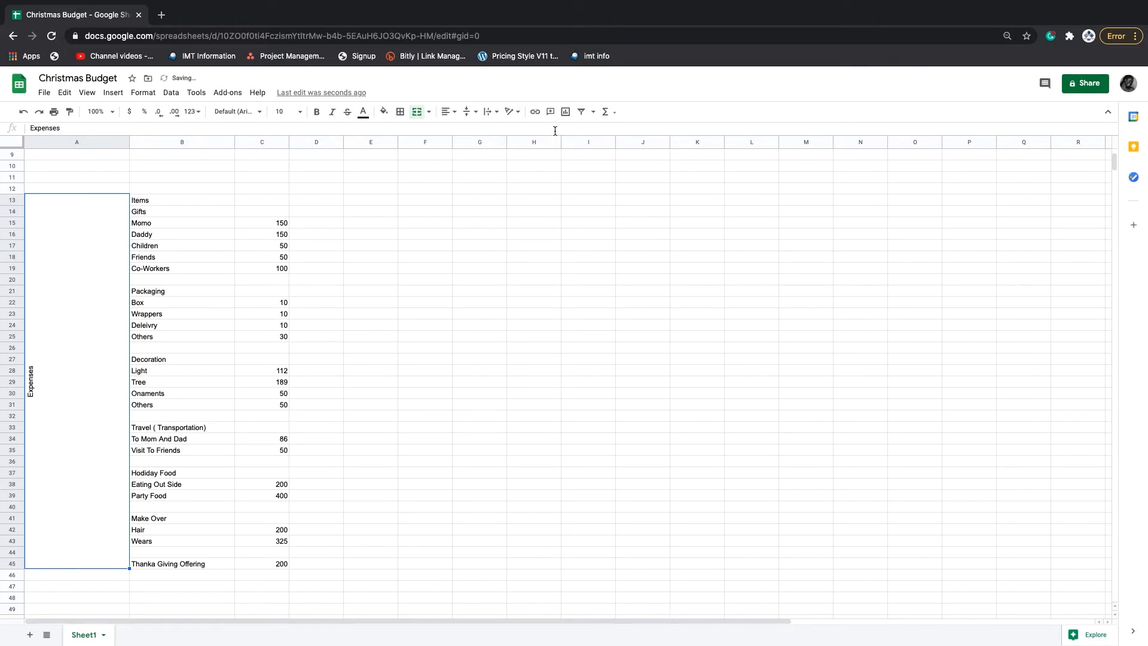
Set the font size of the Income label to 24
scroll(191, 250, "up", 3)
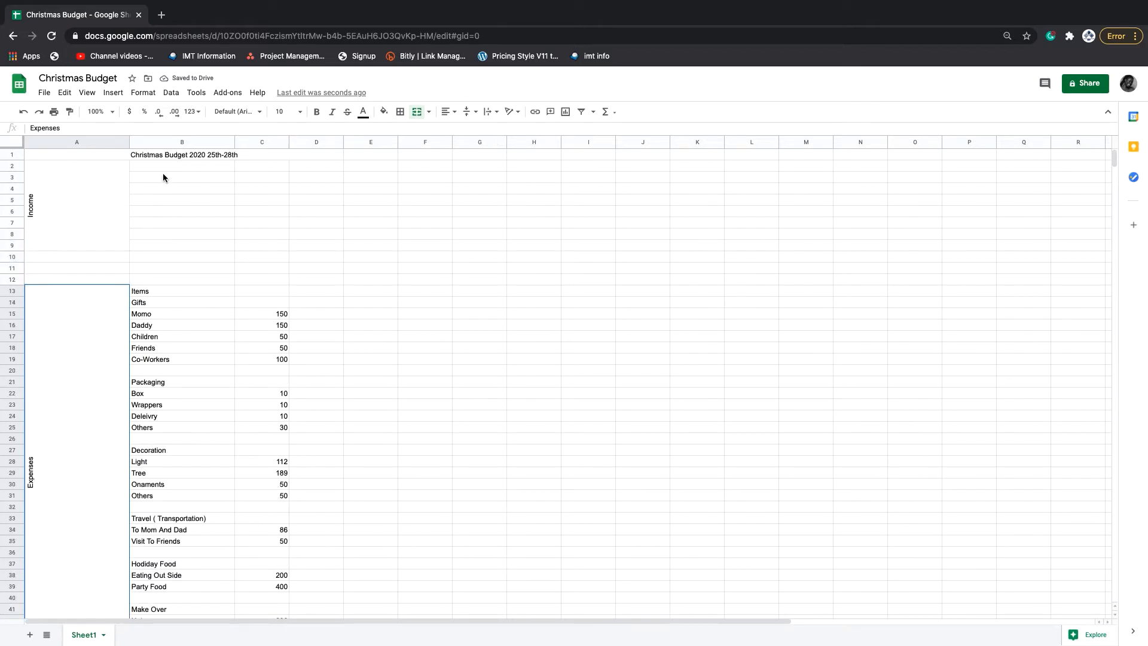
right_click(89, 195)
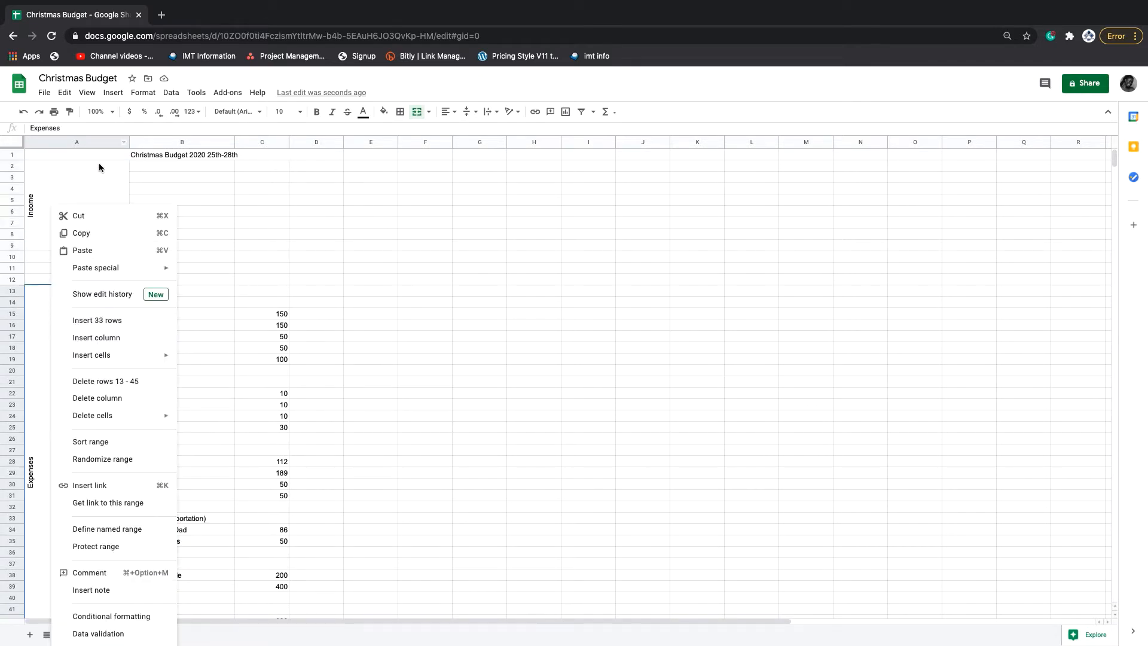
left_click(99, 167)
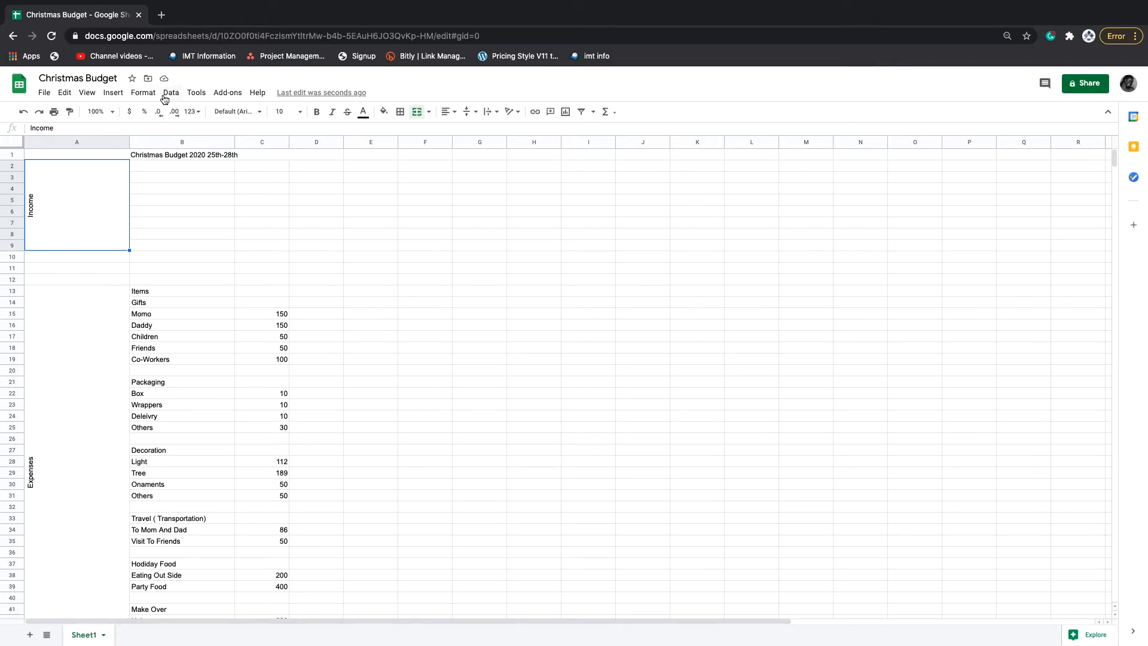
left_click(301, 113)
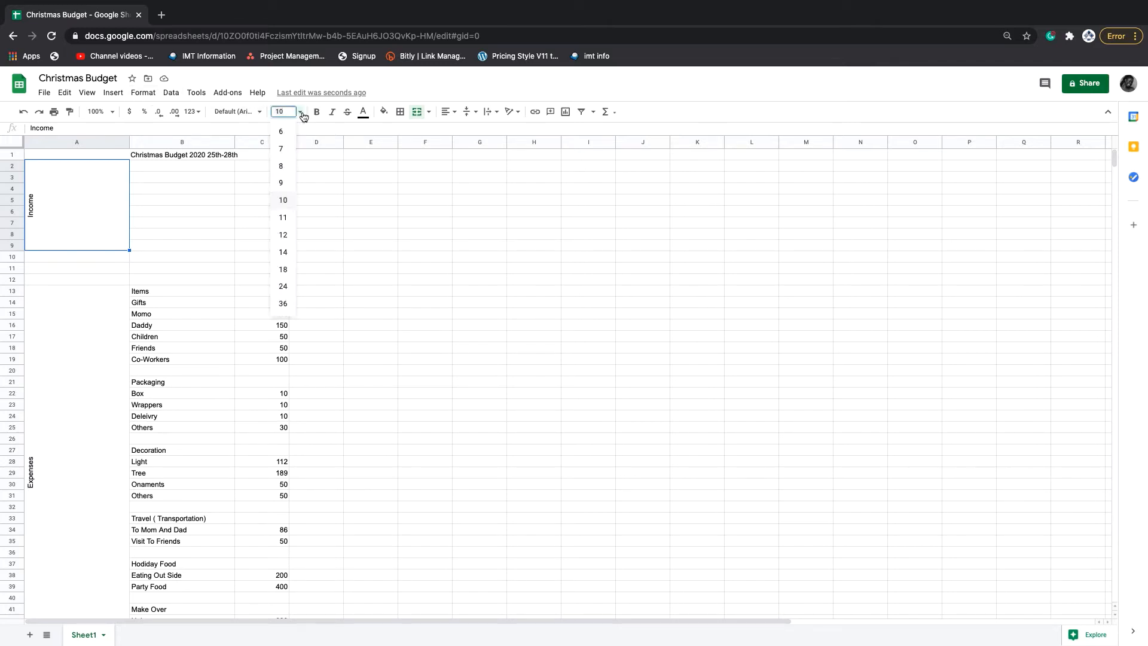
left_click(284, 254)
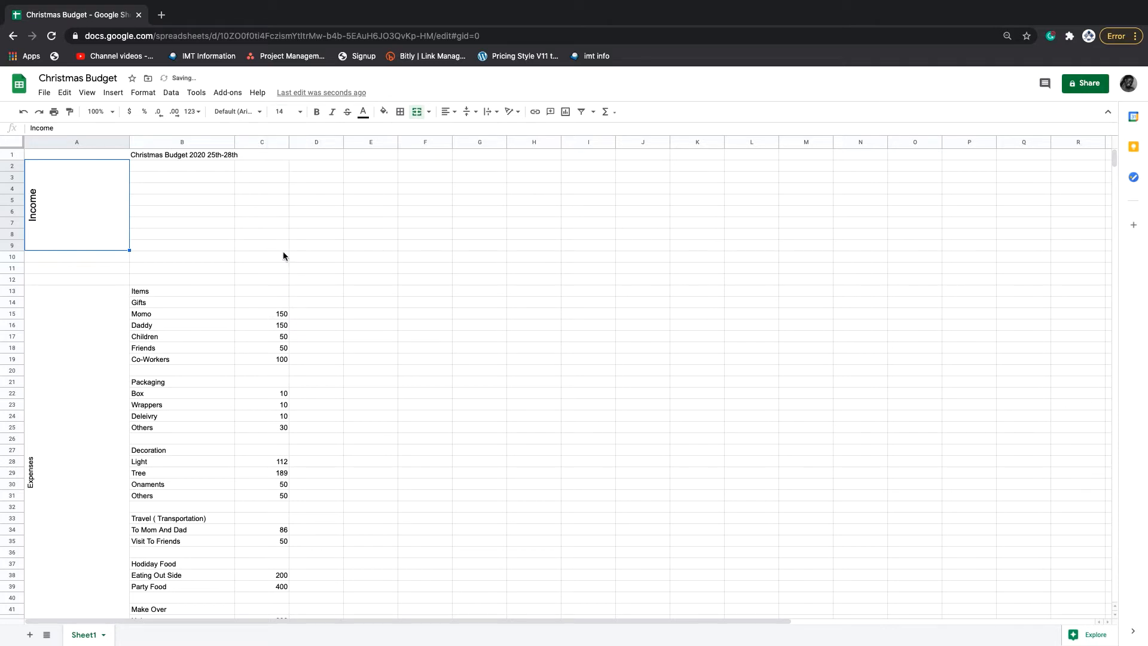
left_click(298, 112)
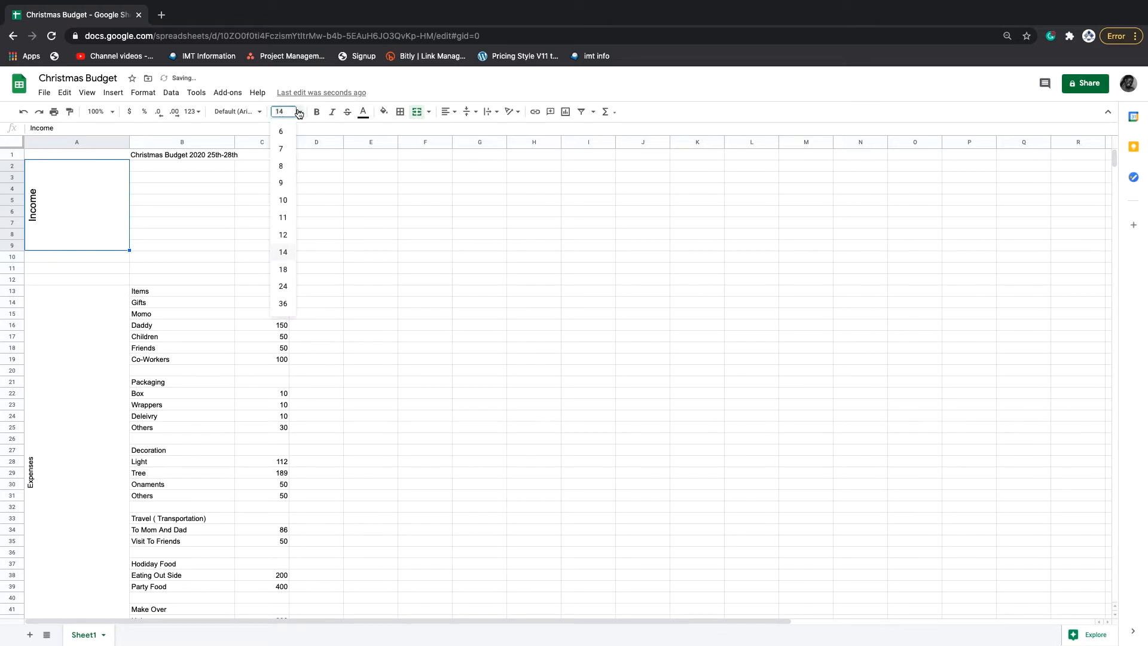
left_click(282, 289)
Set the font size of the Expenses label to 24
left_click(68, 442)
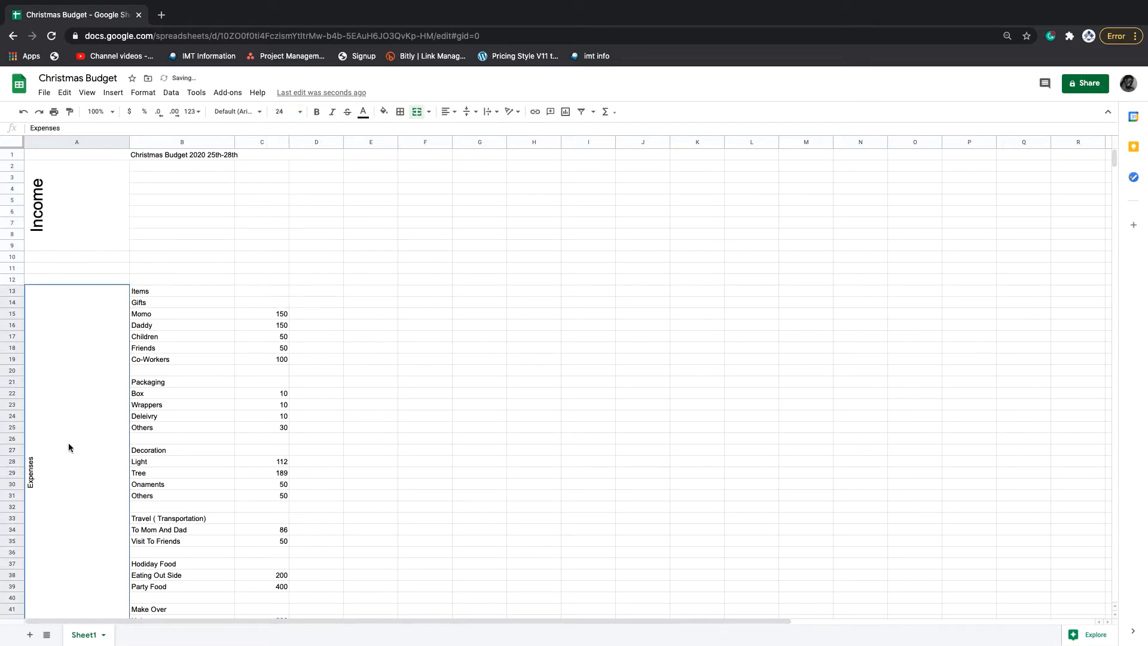
left_click(300, 111)
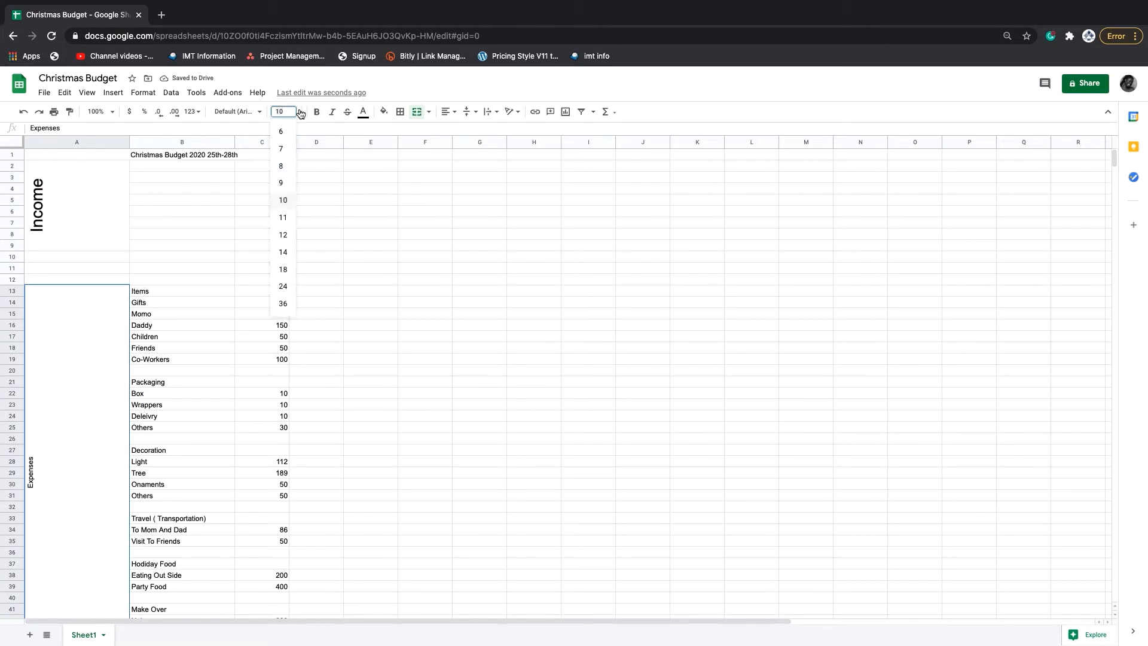
left_click(283, 287)
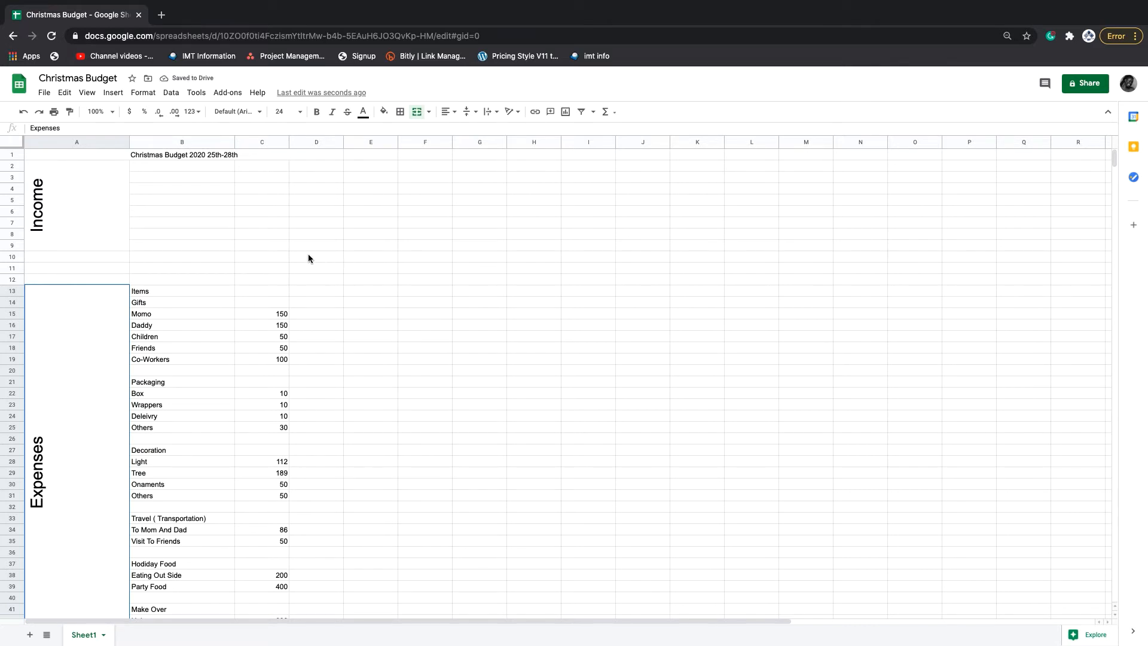
Enter Salary as the first income item in B3
left_click(178, 162)
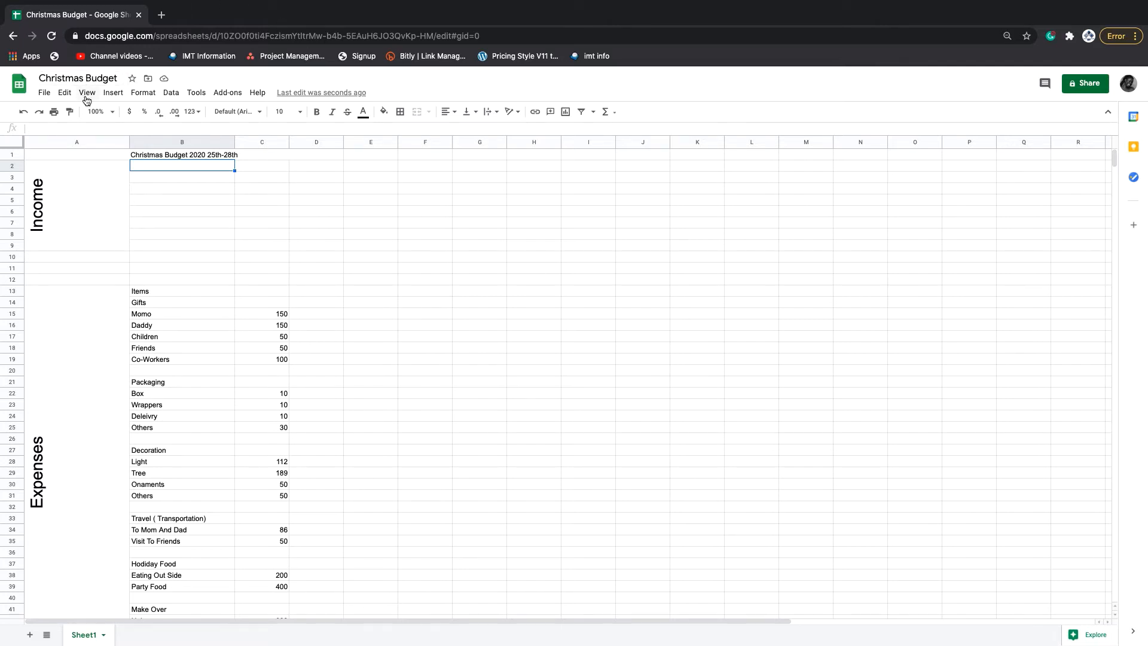
left_click(111, 112)
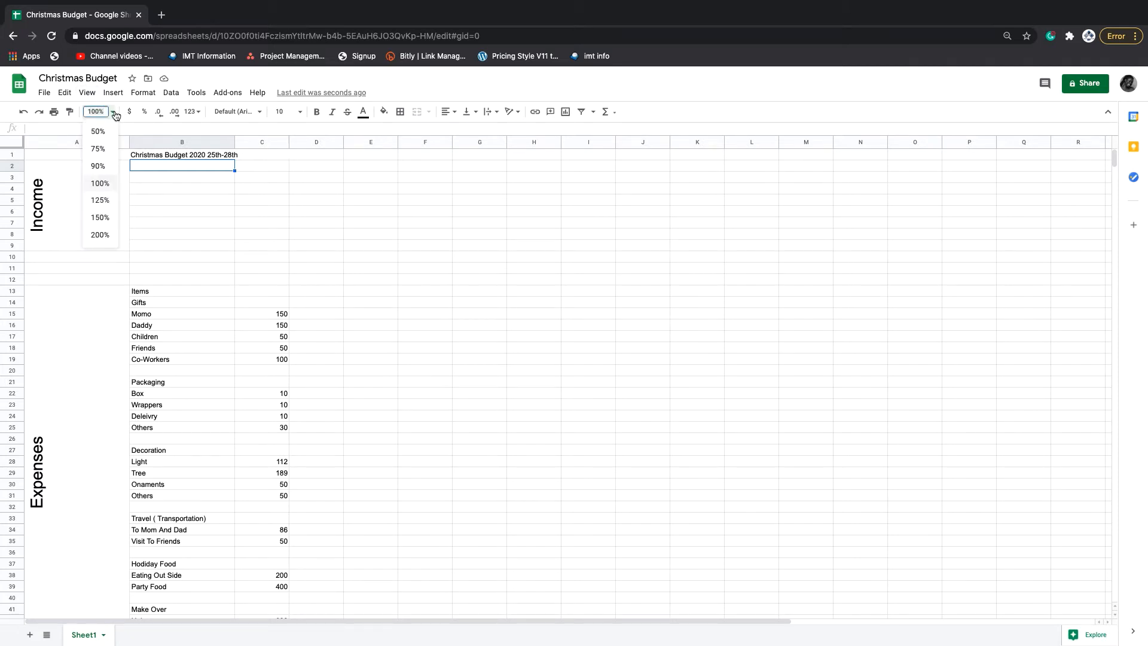
left_click(102, 218)
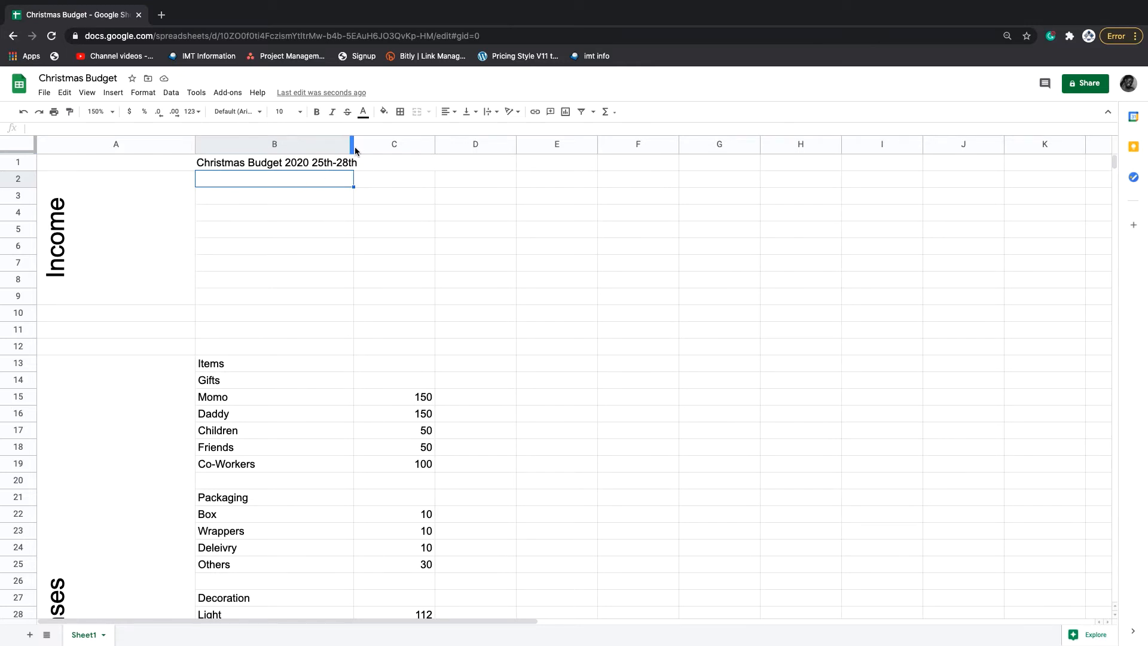
left_click(254, 164)
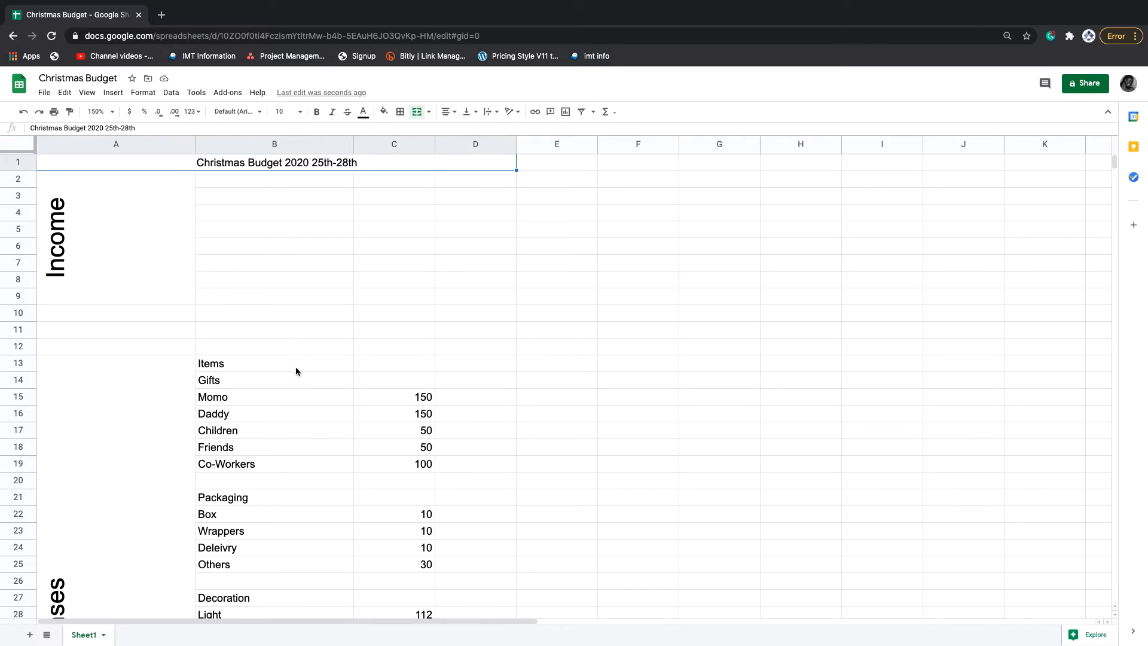
left_click(238, 199)
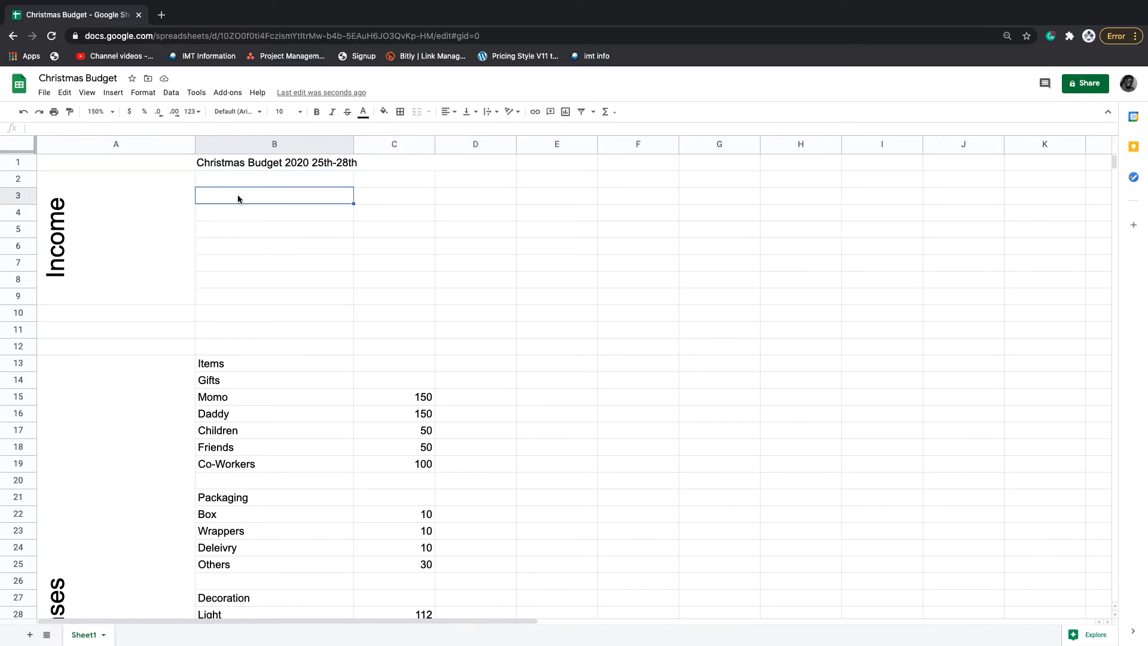
type("Sal")
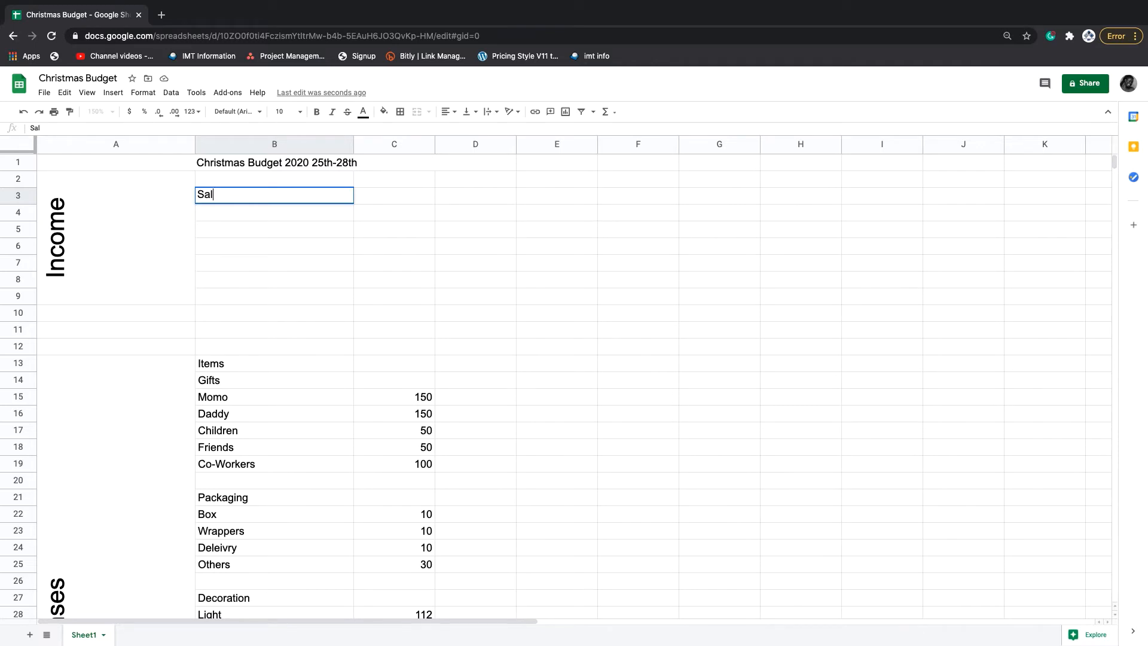
type("ary")
key("Return")
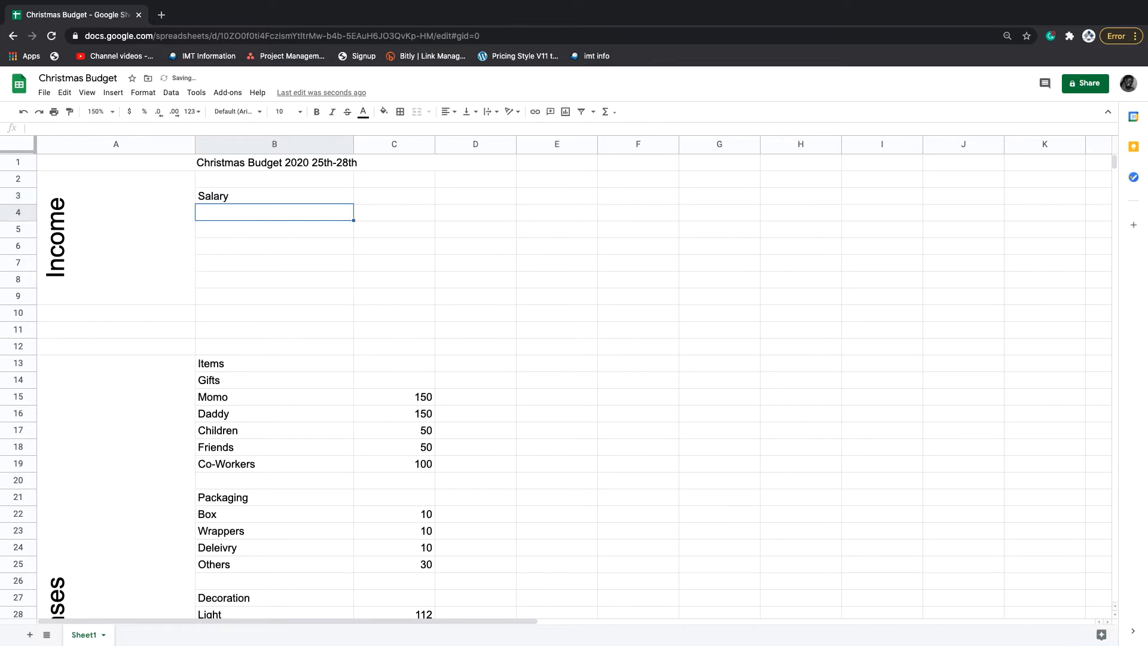
Extend the Salary entry in B3 to read 60% of Salary
double_click(230, 194)
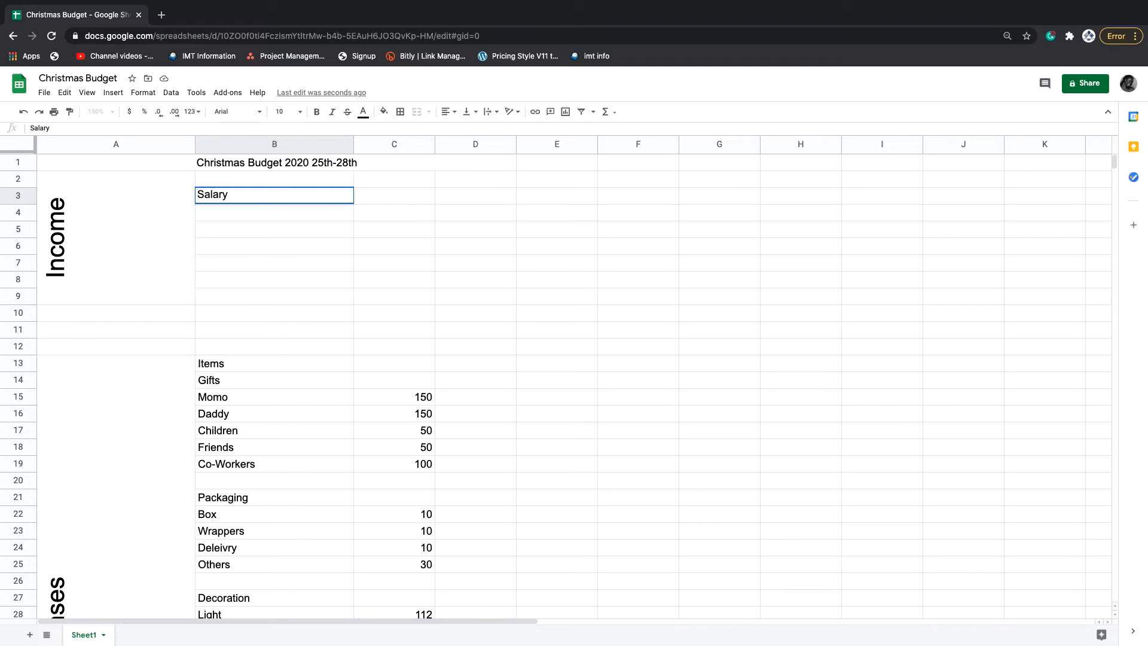
type("60&")
key("BackSpace")
type("% opf")
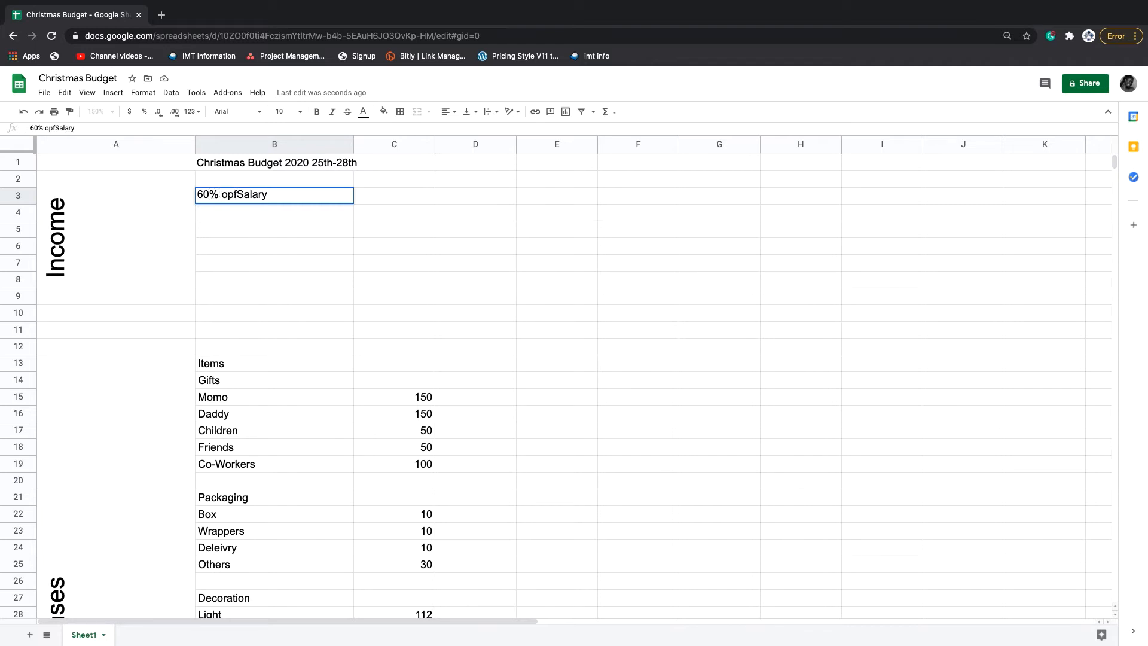
key("BackSpace")
key("BackSpace")
type("f")
left_click(263, 213)
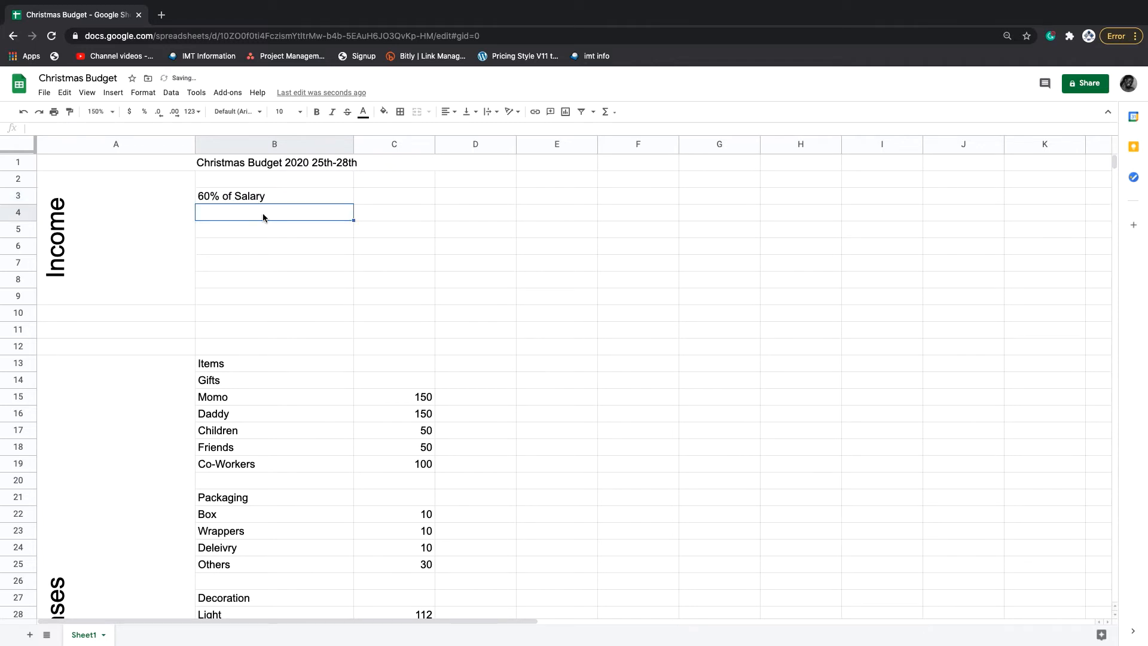
Change the percentage in the B3 salary item to 20%
left_click(203, 195)
double_click(206, 195)
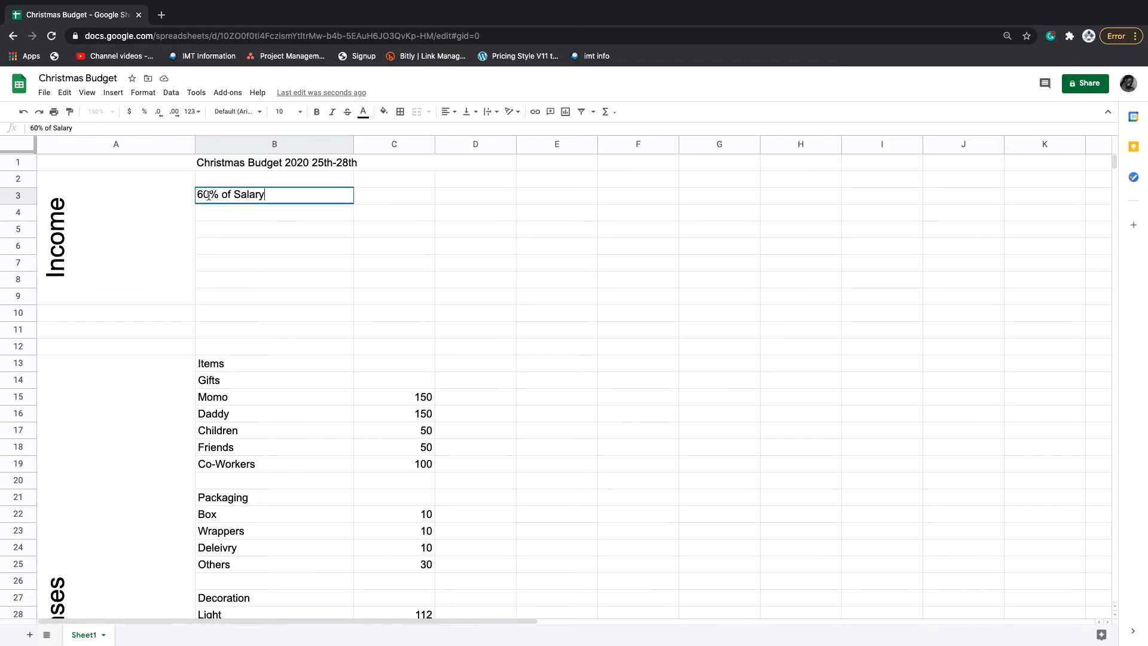
left_click_drag(208, 195, 202, 196)
type("40")
key("BackSpace")
key("BackSpace")
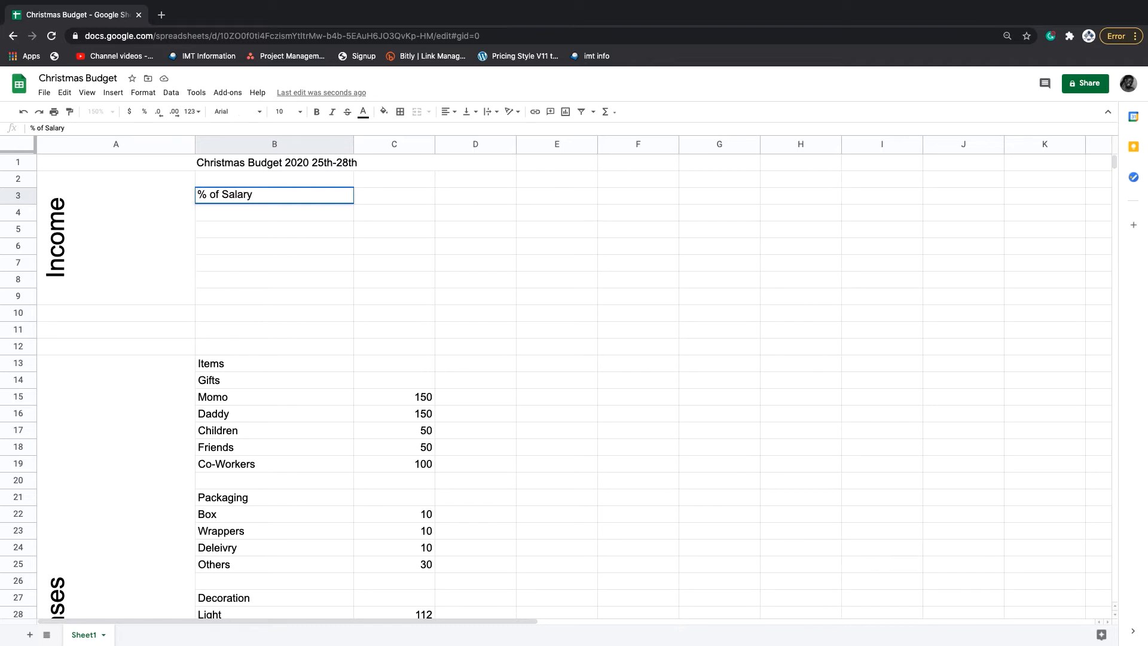
type("0")
key("BackSpace")
type("20")
key("Return")
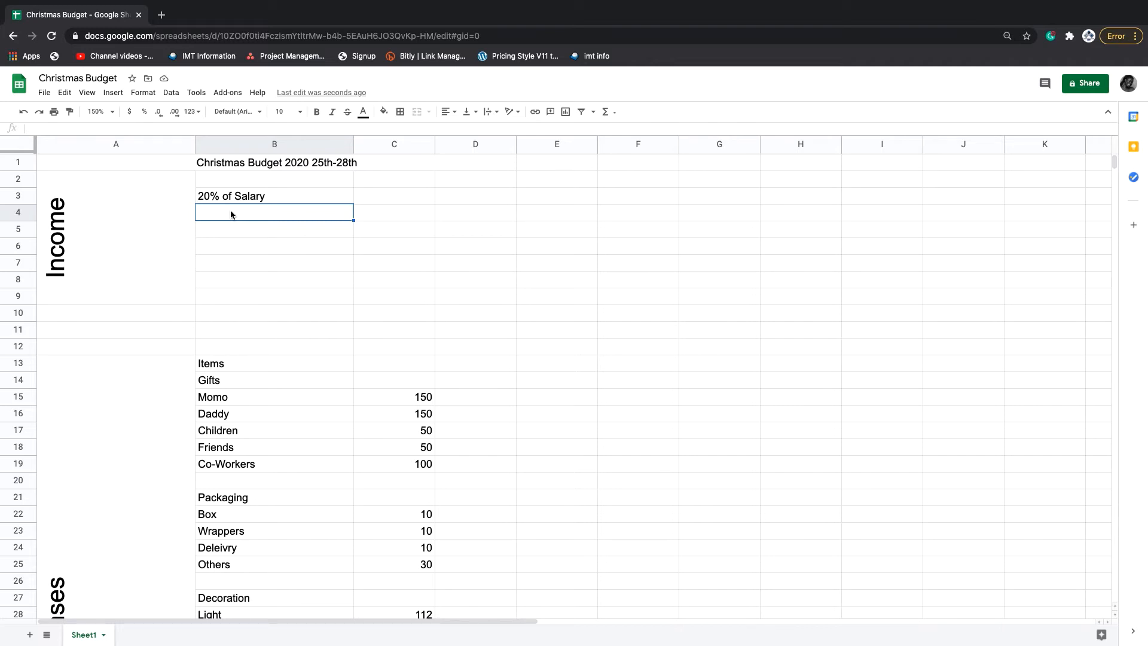
Enter Exmas Allowance as the income item in B4, and replace the word Allowance with Bonus
type("Ex")
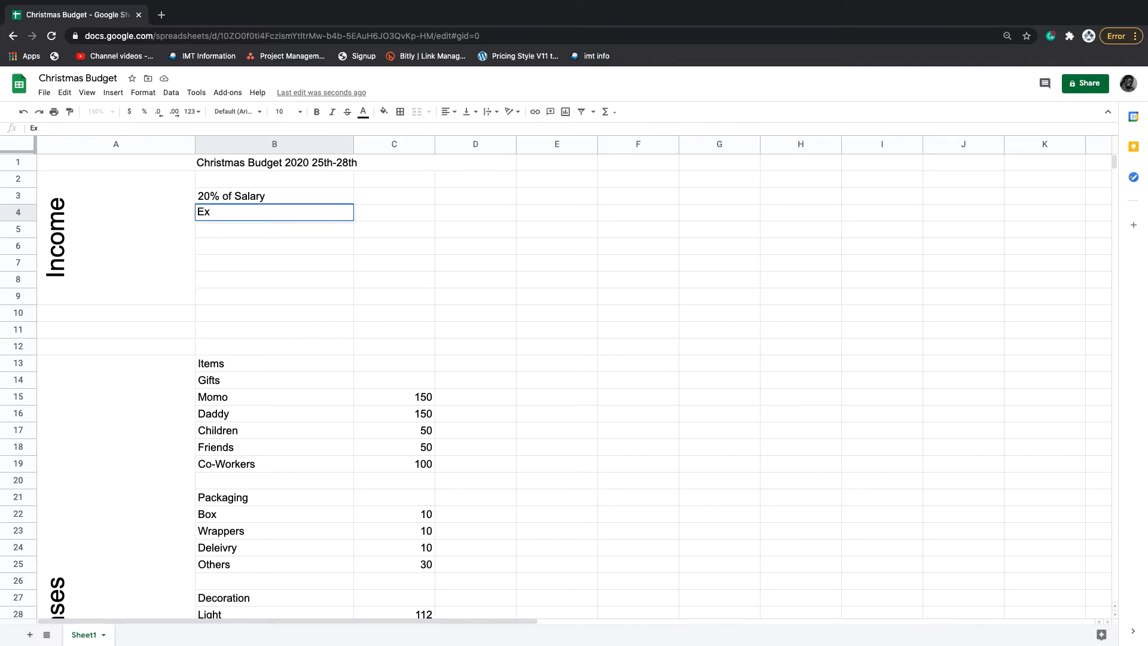
type("mas Allowance")
left_click(254, 229)
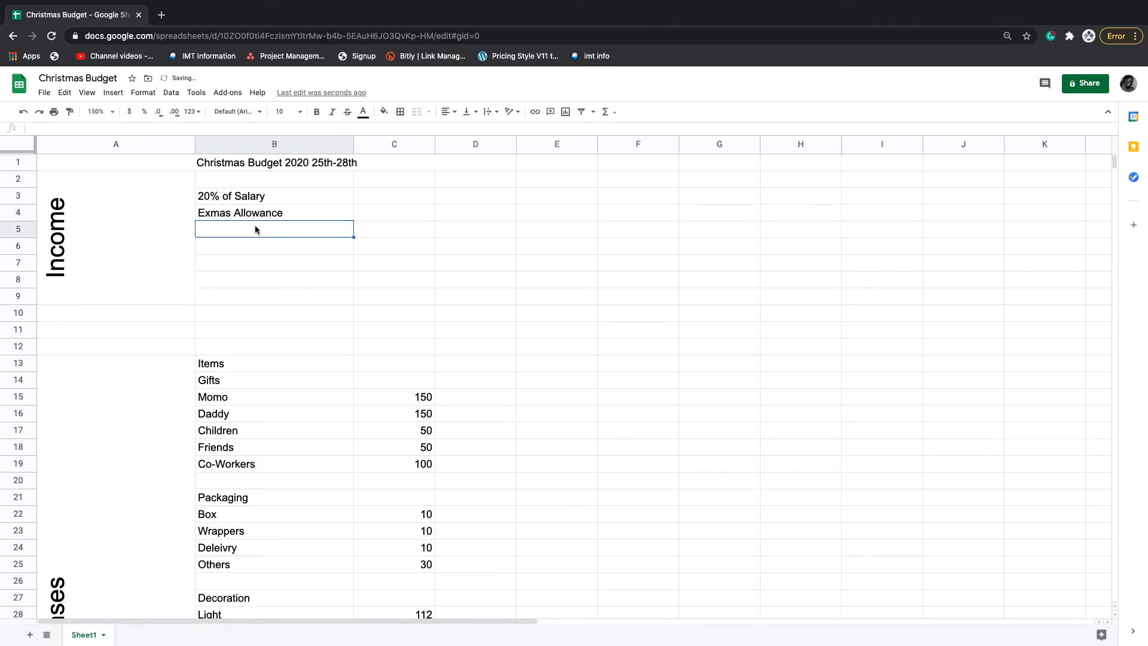
double_click(265, 213)
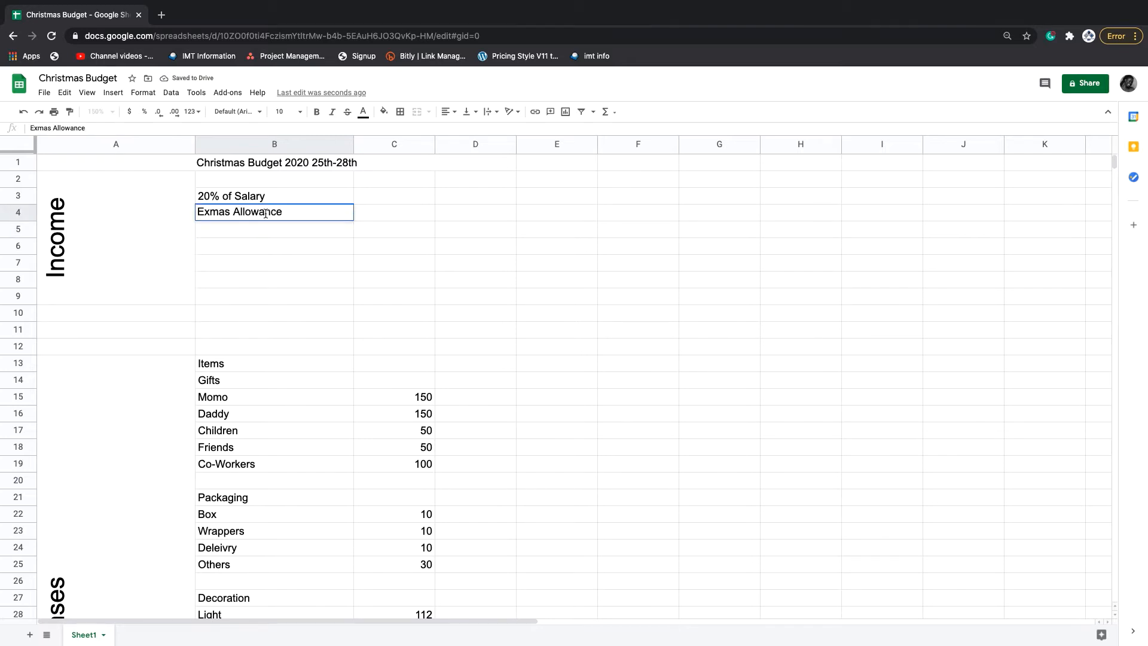
double_click(265, 213)
type("Bonus")
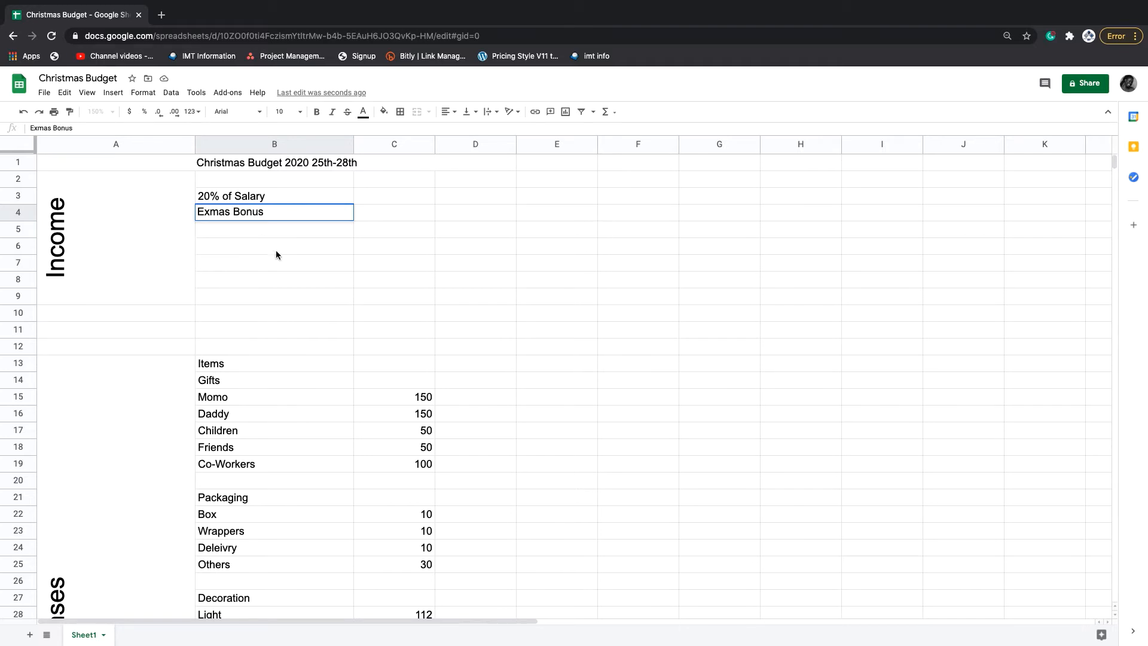
key("Return")
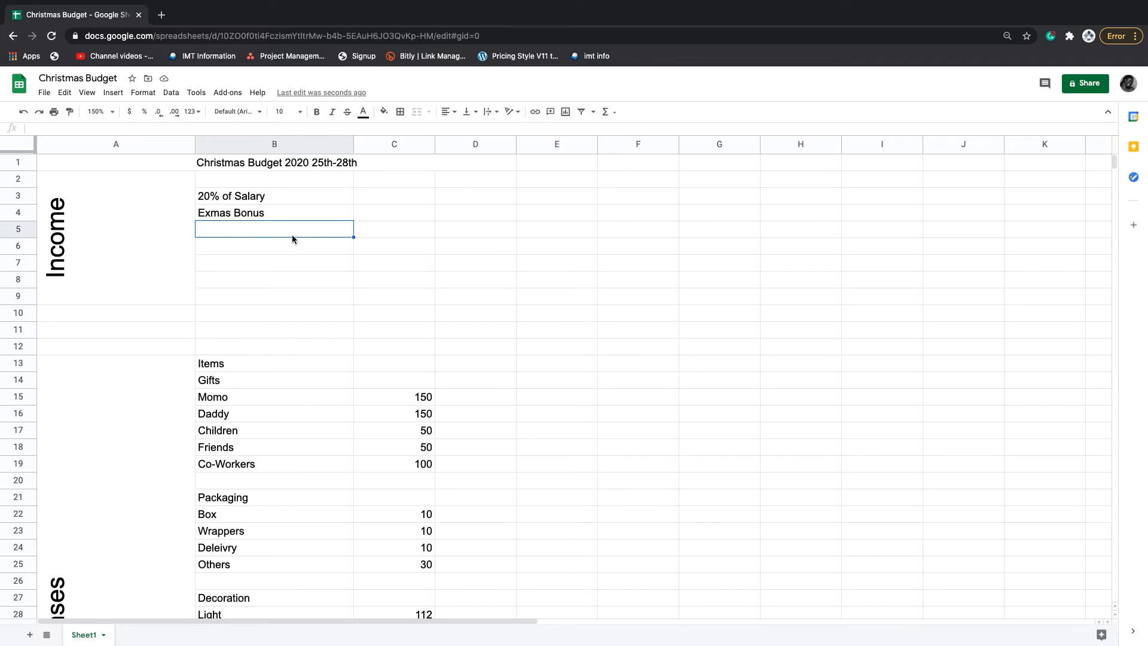
Enter Side Job 40% of Profit as the third income item in B5
type("Side ")
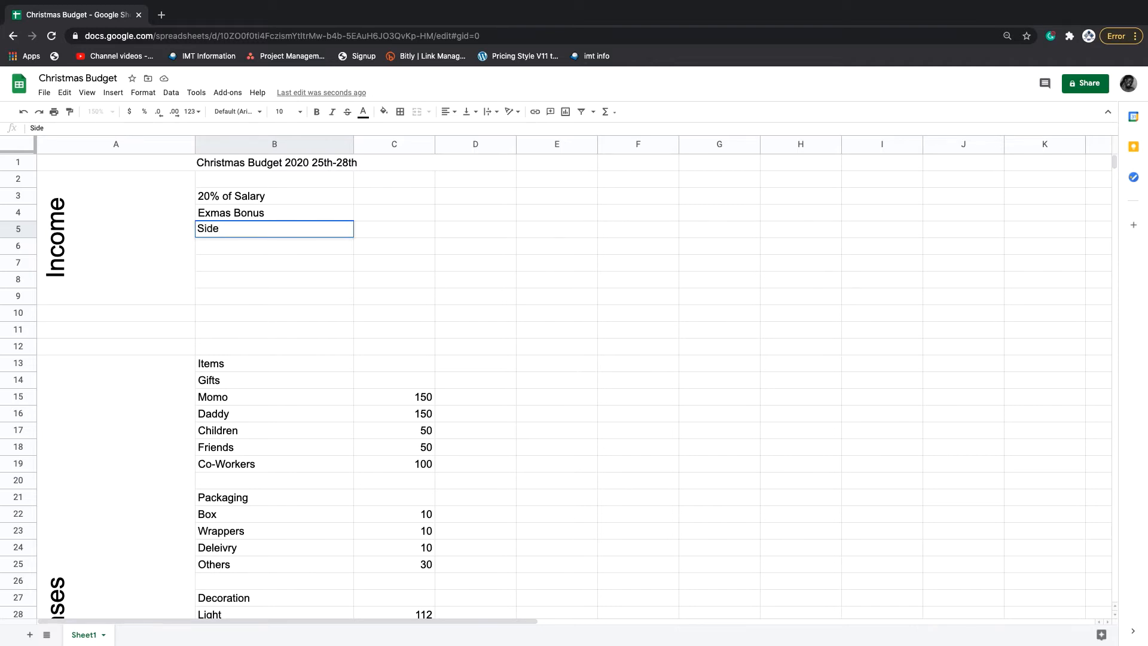
type("Job 40% of Profit")
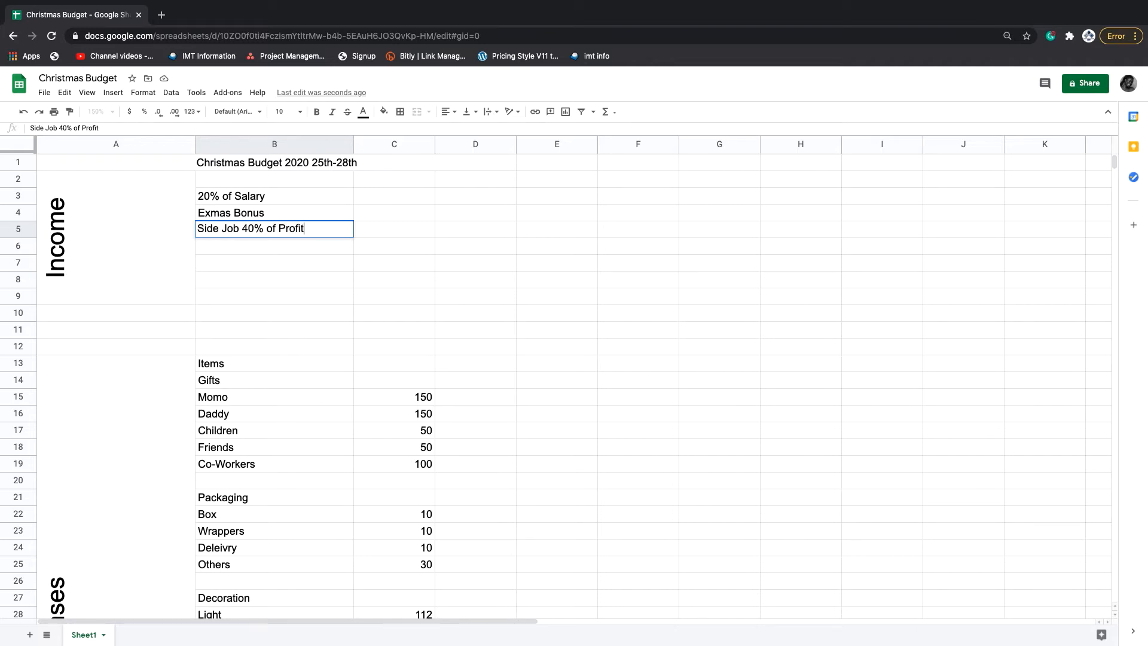
left_click(320, 251)
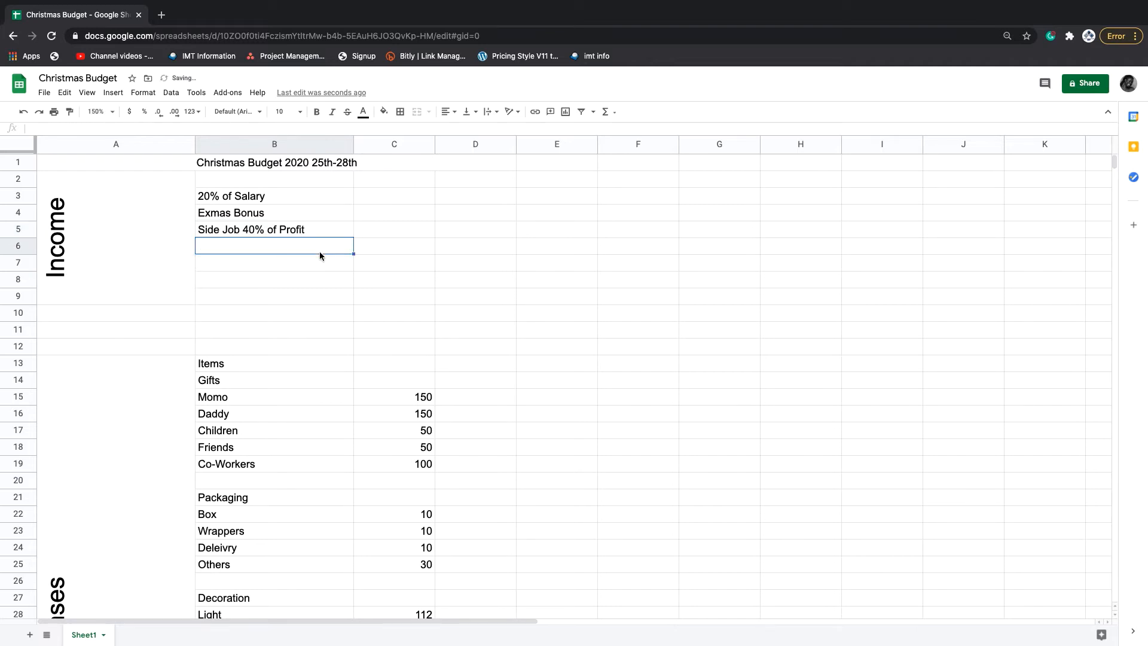
Add the income column headers Amount in C2 and Item in B2
left_click(312, 174)
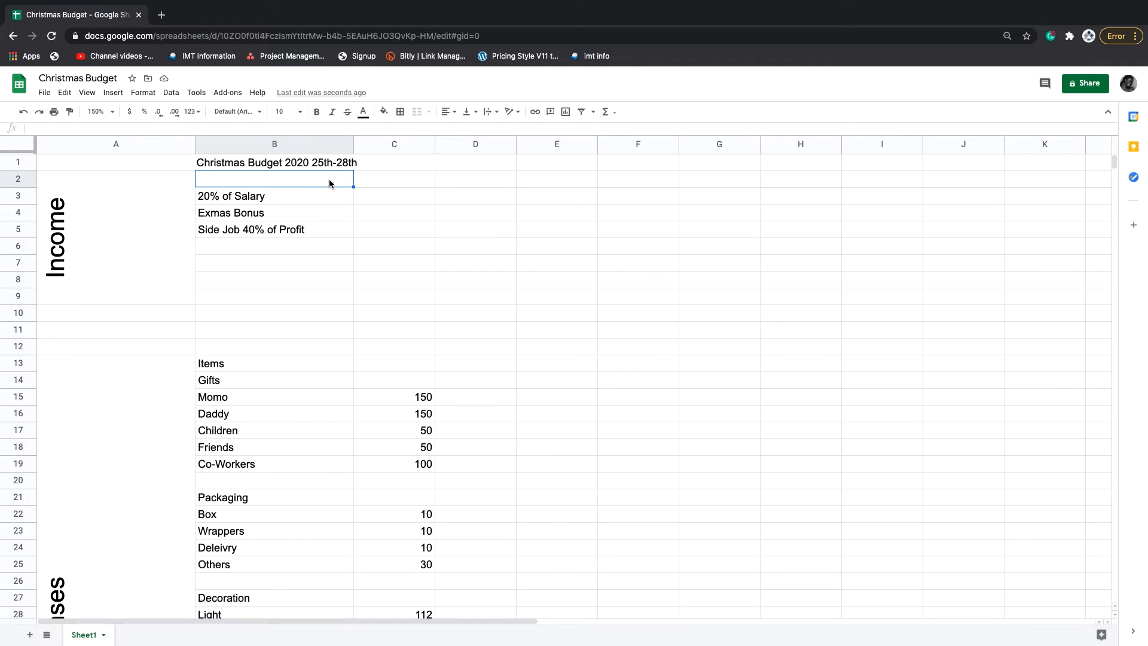
left_click(382, 177)
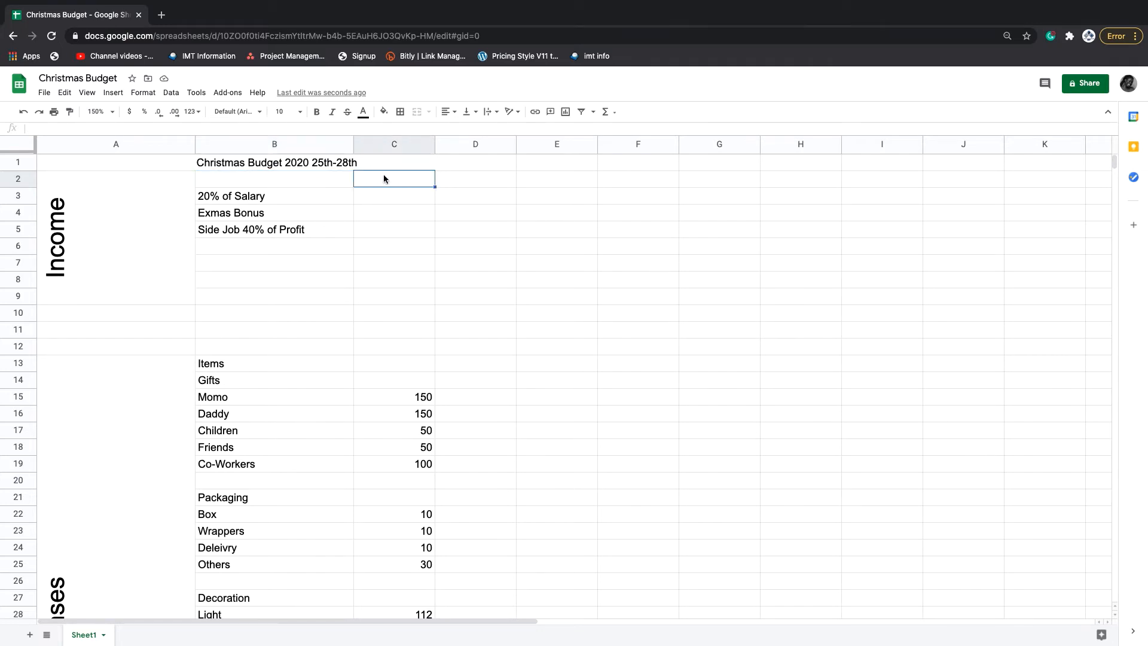
type("Amount")
left_click(270, 186)
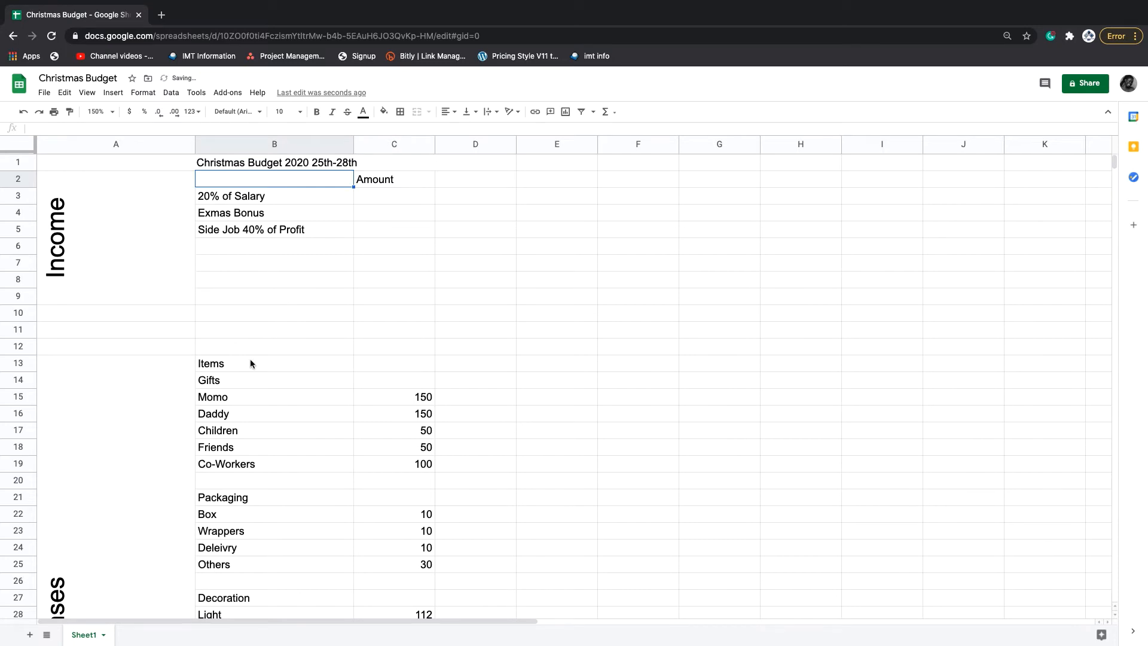
type("I")
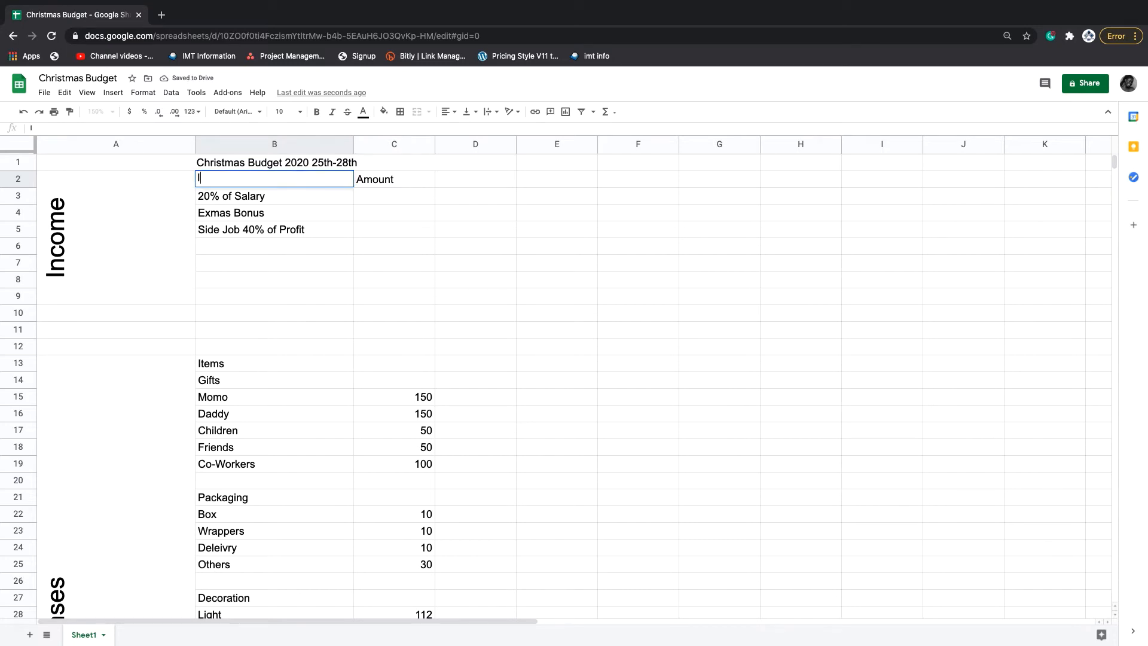
type("tem")
left_click(417, 201)
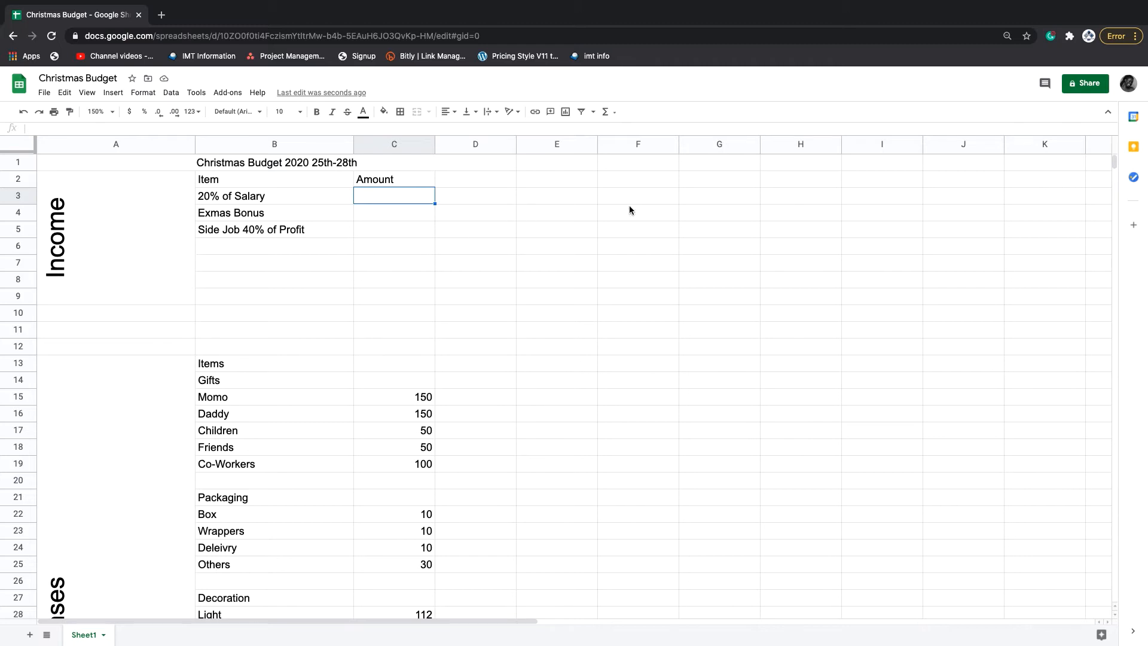
Enter the row labels Salary in F2 and Side Job in F3 for a separate income table
left_click(655, 178)
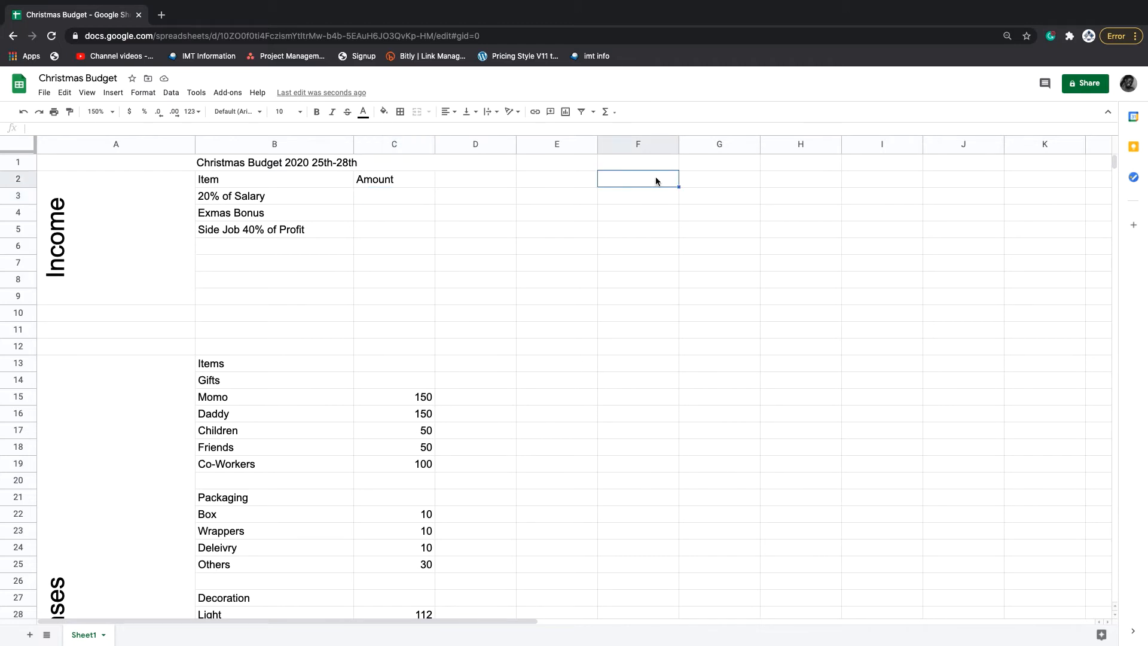
type("Salary")
key("Return")
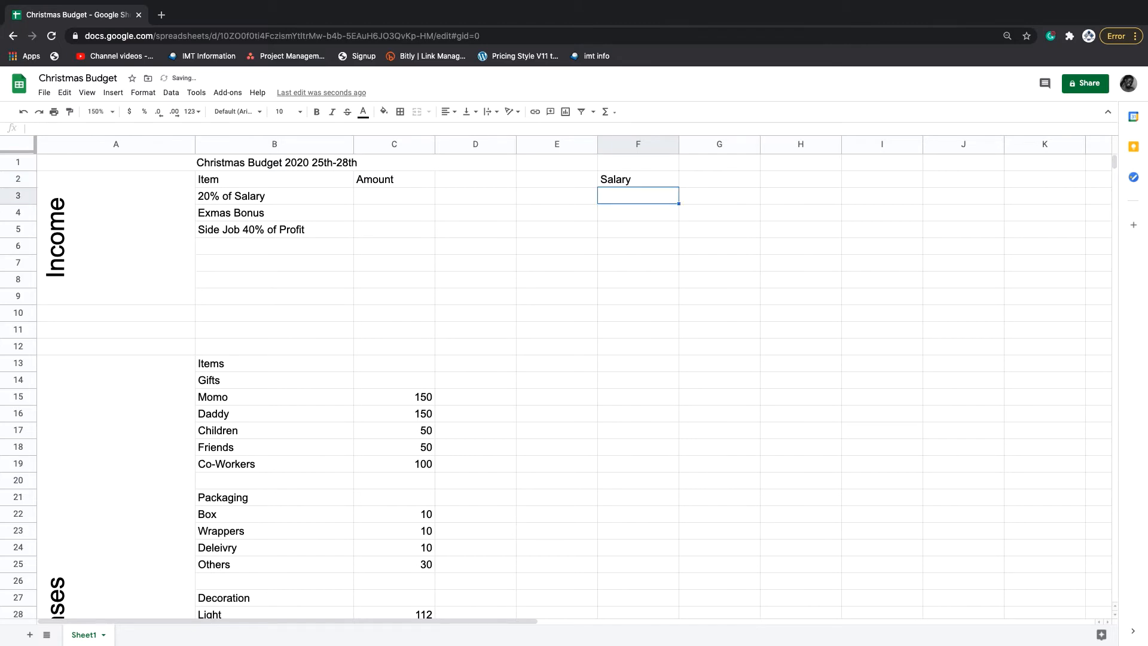
type("Side")
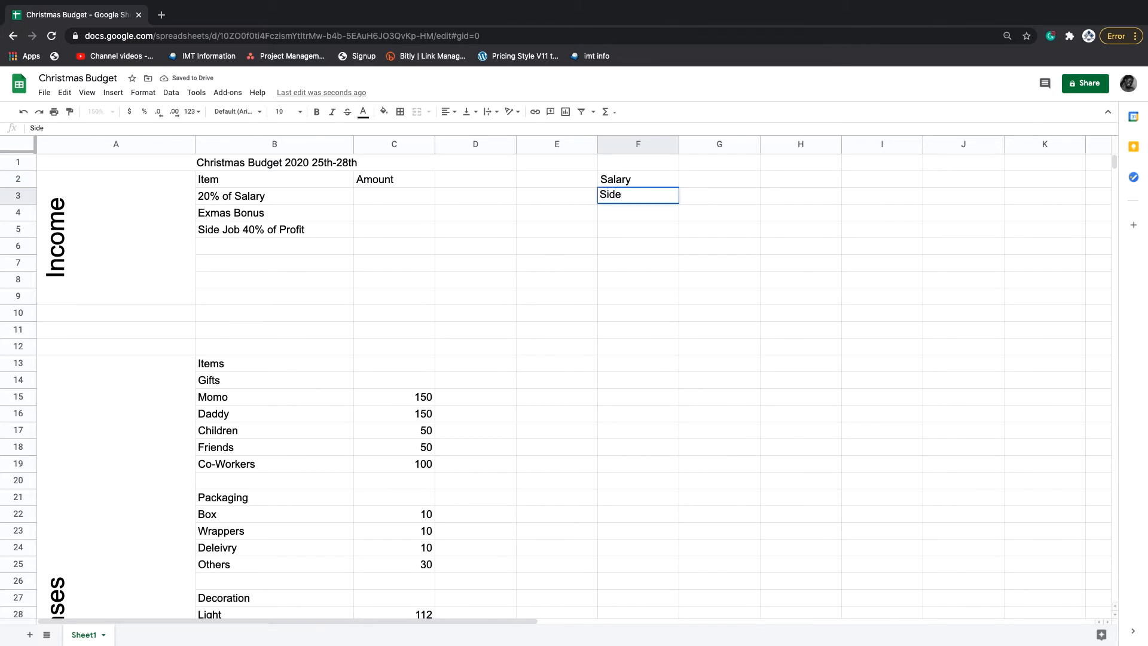
type(" Job")
left_click(706, 182)
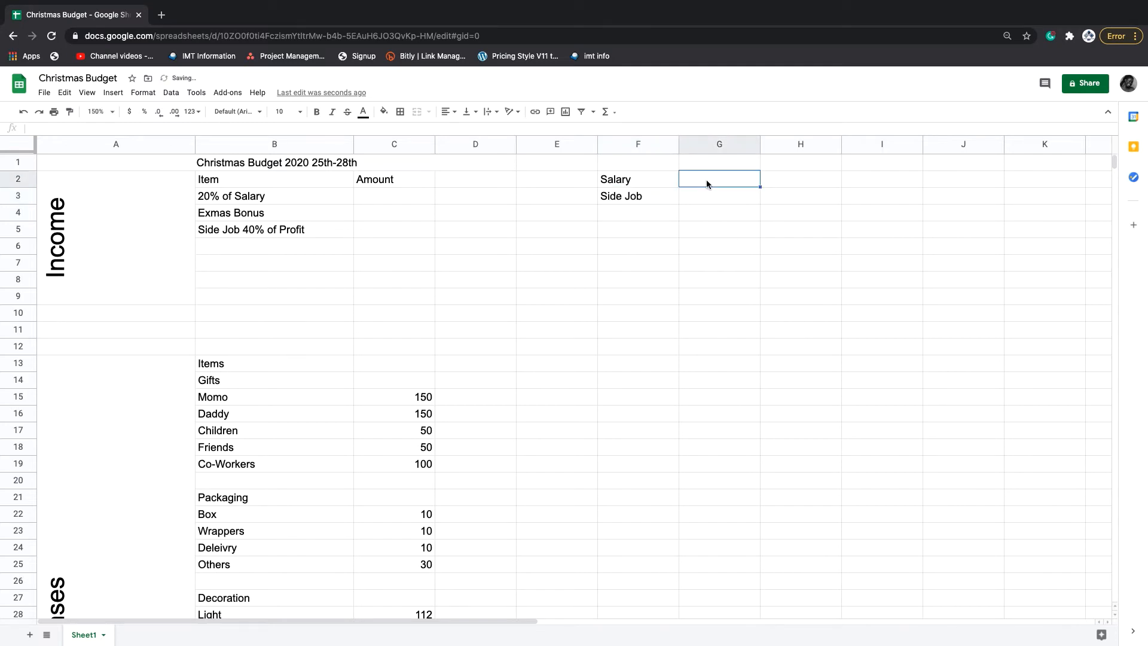
Enter the column header X'mas % in F1 and move it to H1
left_click(705, 157)
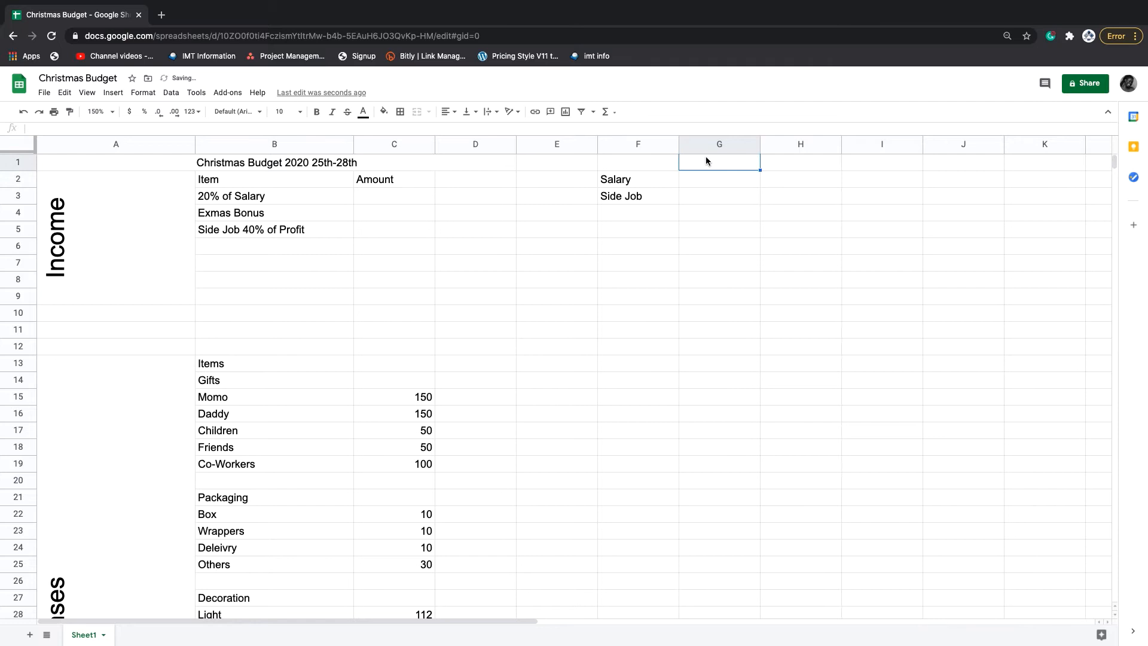
left_click(645, 161)
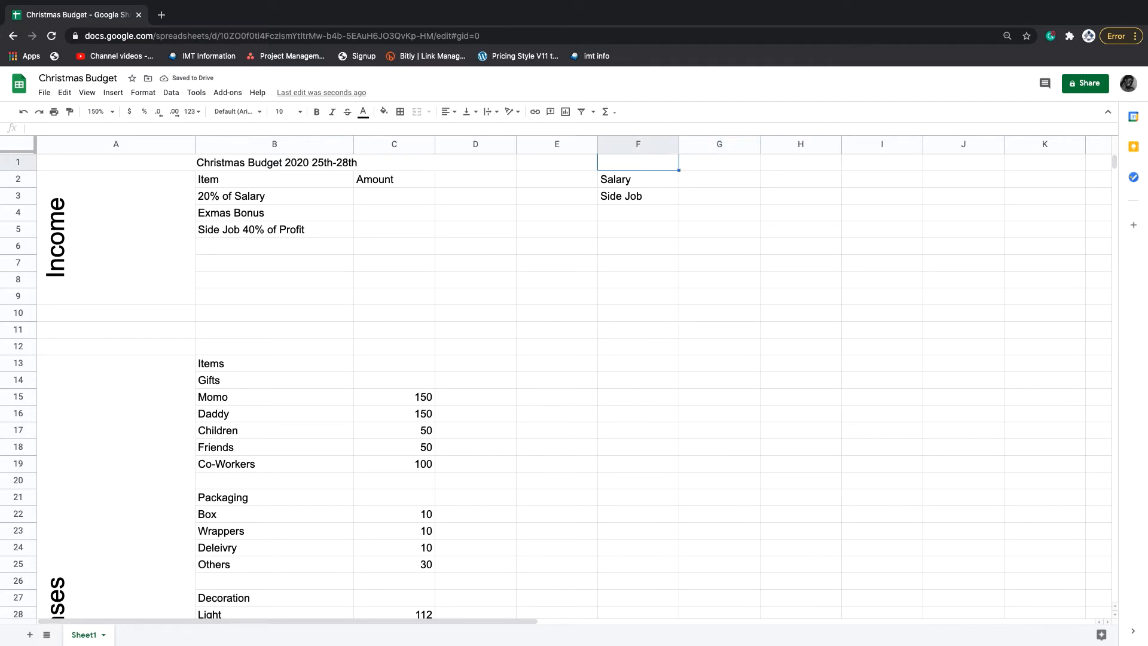
type("X")
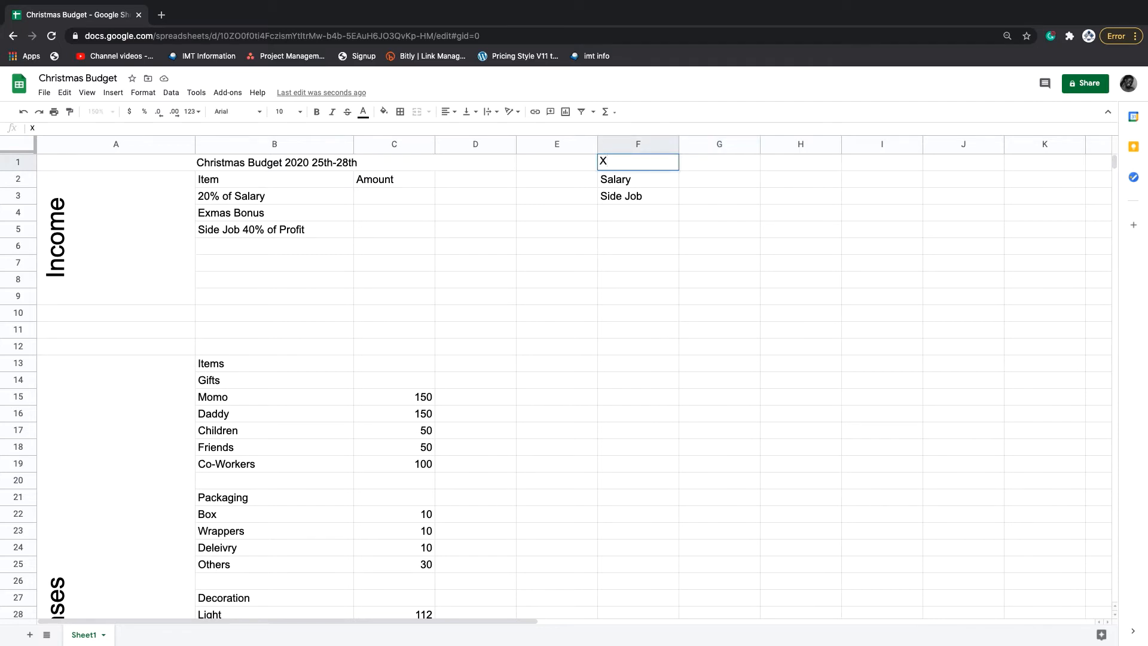
type("'mas")
type("%")
left_click(740, 162)
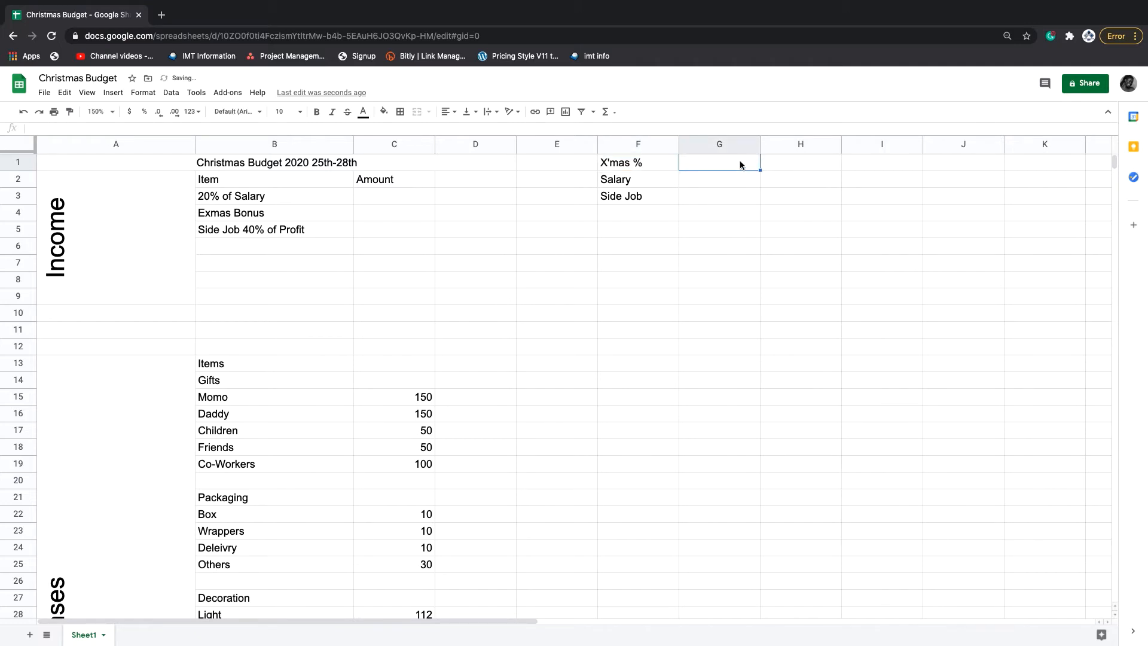
left_click(646, 160)
left_click_drag(646, 171, 795, 167)
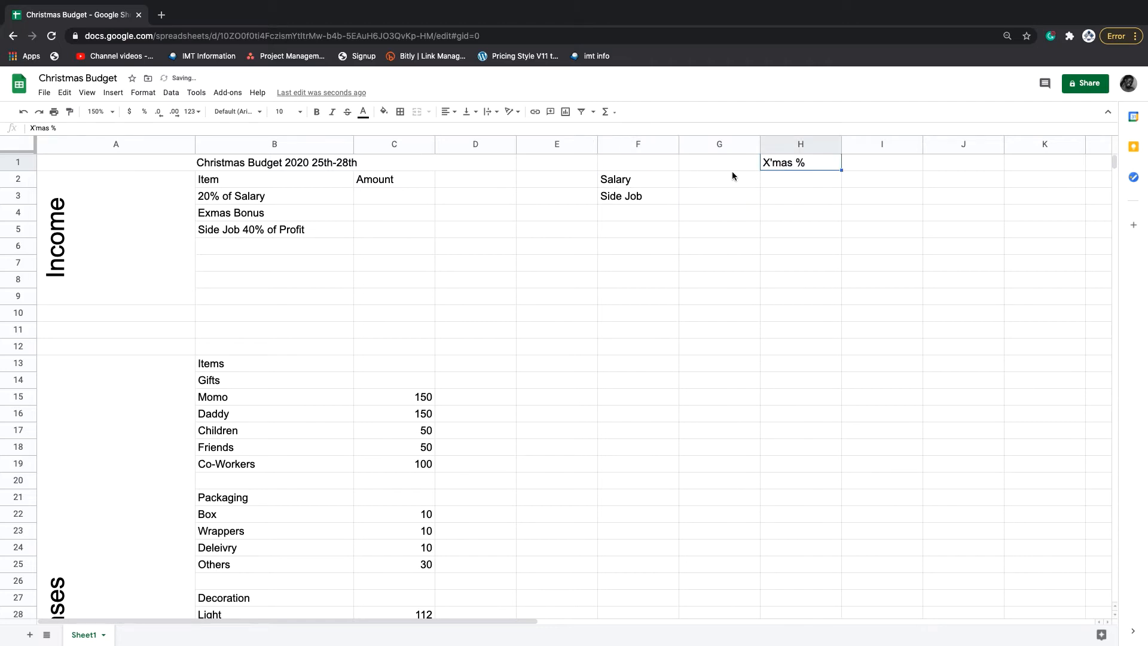
left_click(726, 178)
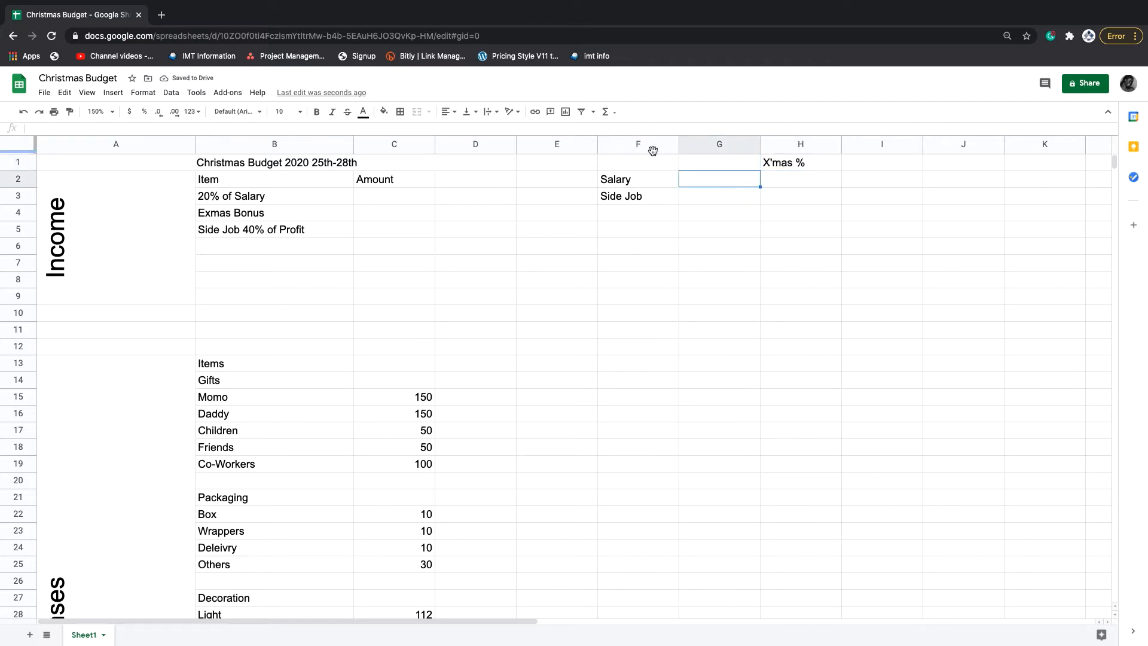
left_click(726, 165)
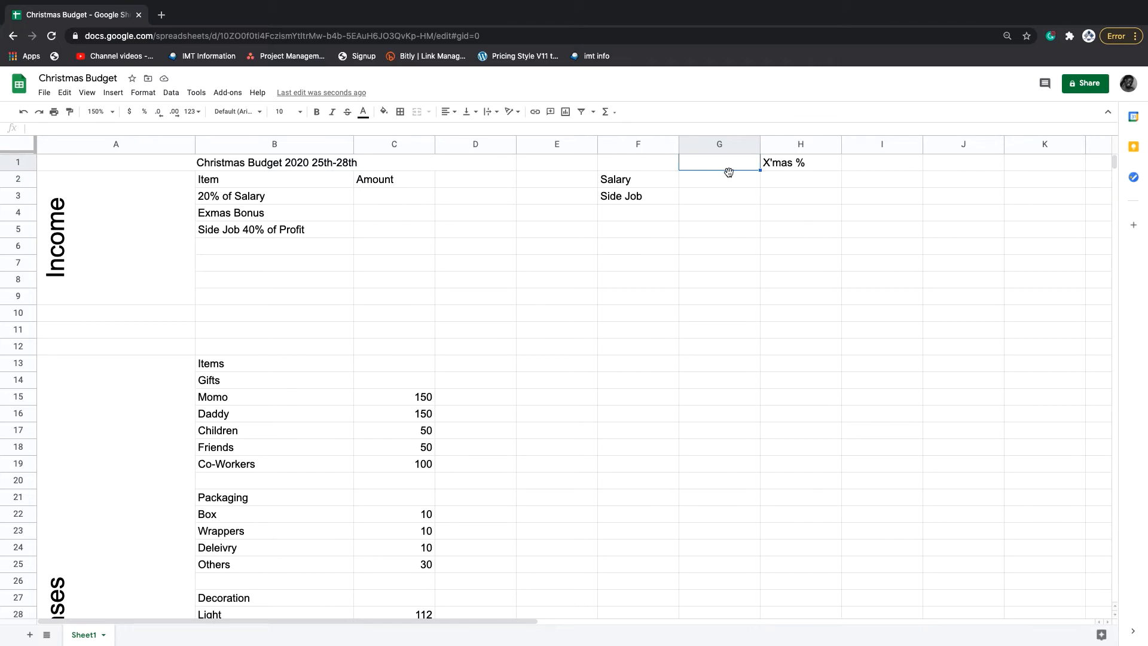
type("Tota")
key("BackSpace")
key("BackSpace")
key("BackSpace")
key("BackSpace")
key("BackSpace")
Enter 2000 as the Salary amount in G2
left_click(736, 179)
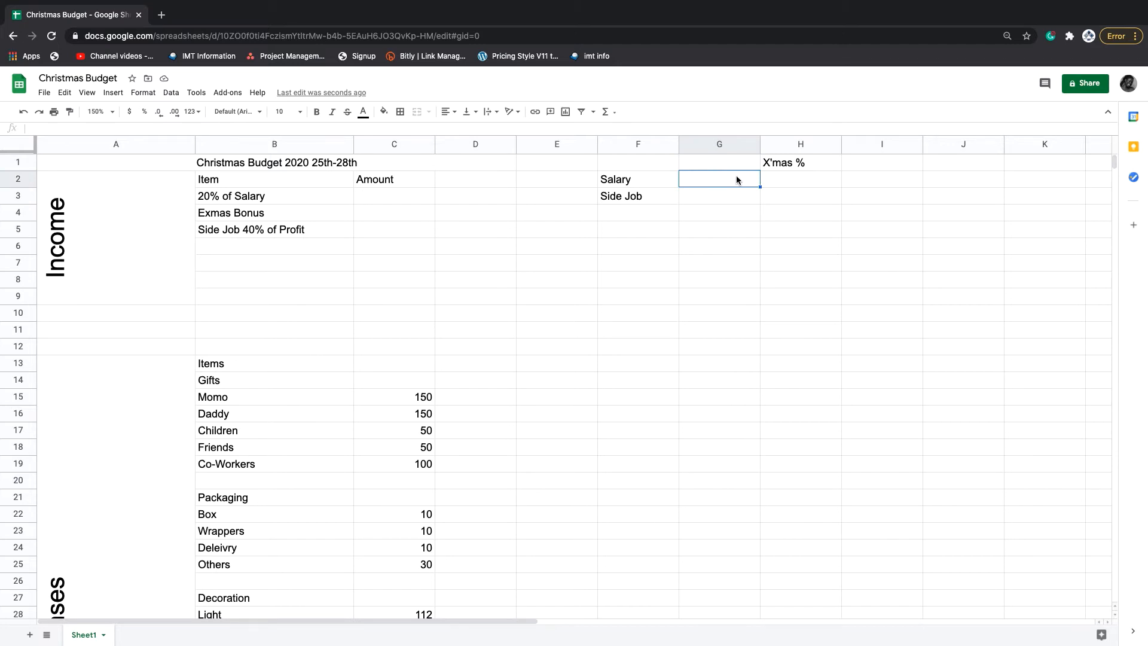
type("2000")
key("Return")
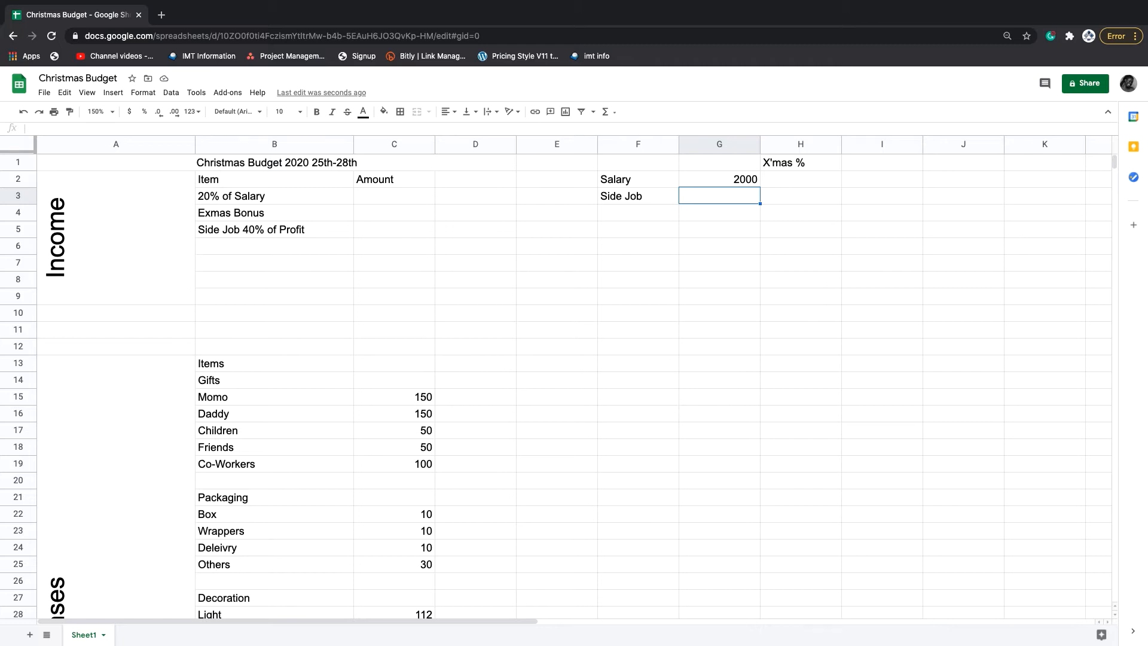
Extend the F3 label to Side Job profit and enter 1200 as its amount in G3
double_click(643, 194)
type("pro")
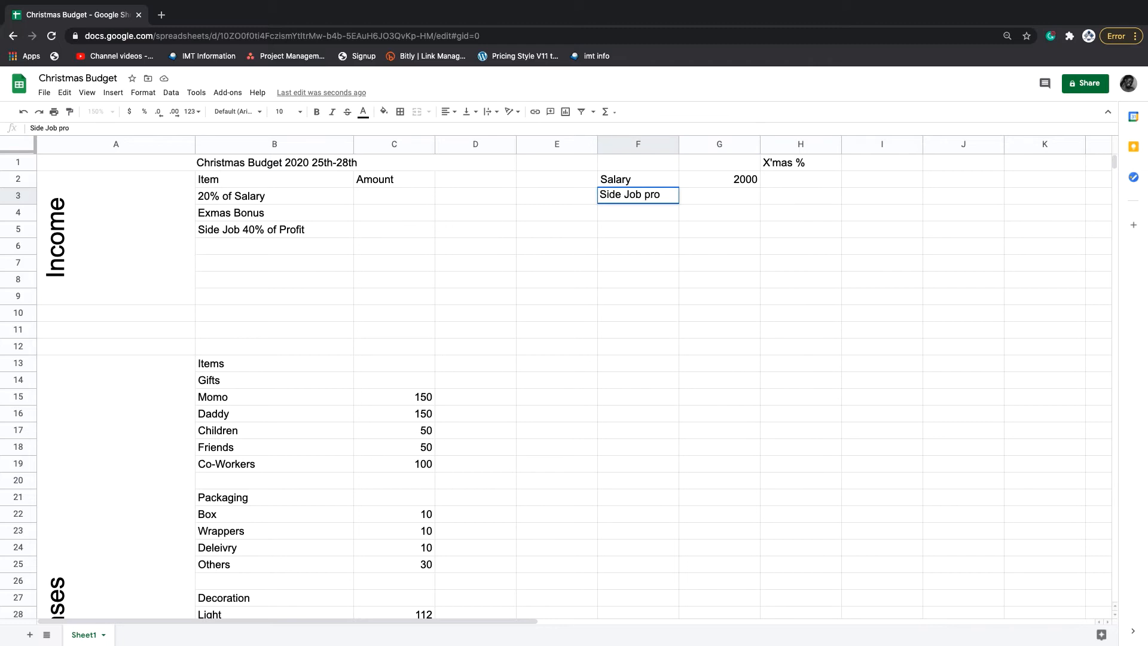
type("fit")
left_click(698, 201)
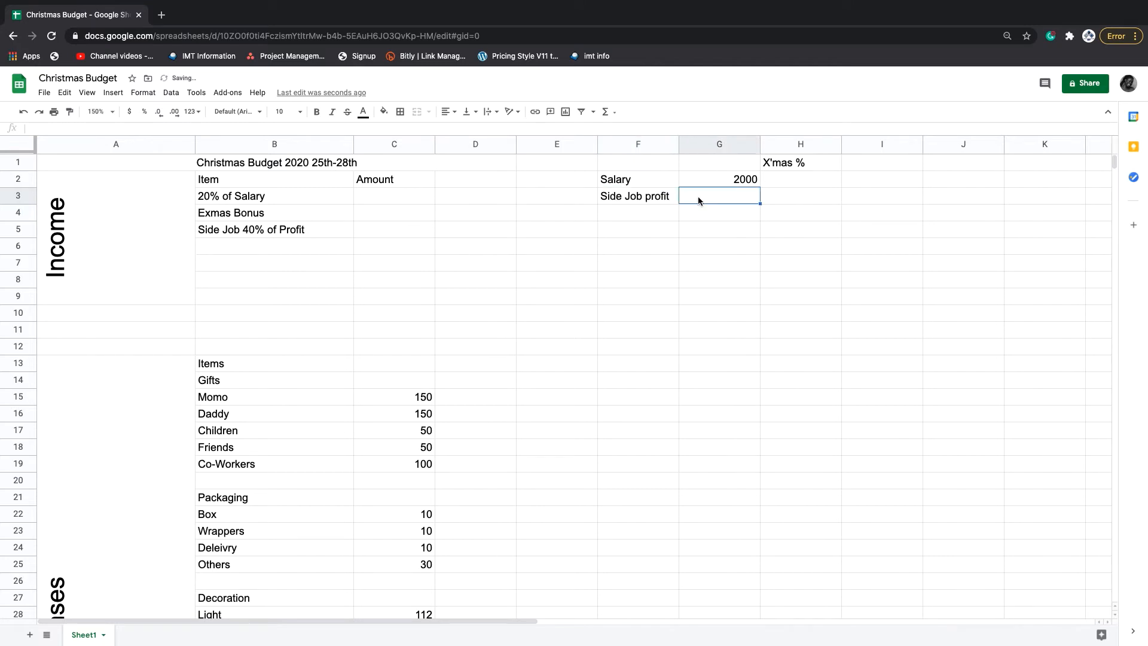
type("1200")
Fill in the X'mas % column with 20% for Salary in H2 and 40% for Side Job profit in H3
left_click(773, 178)
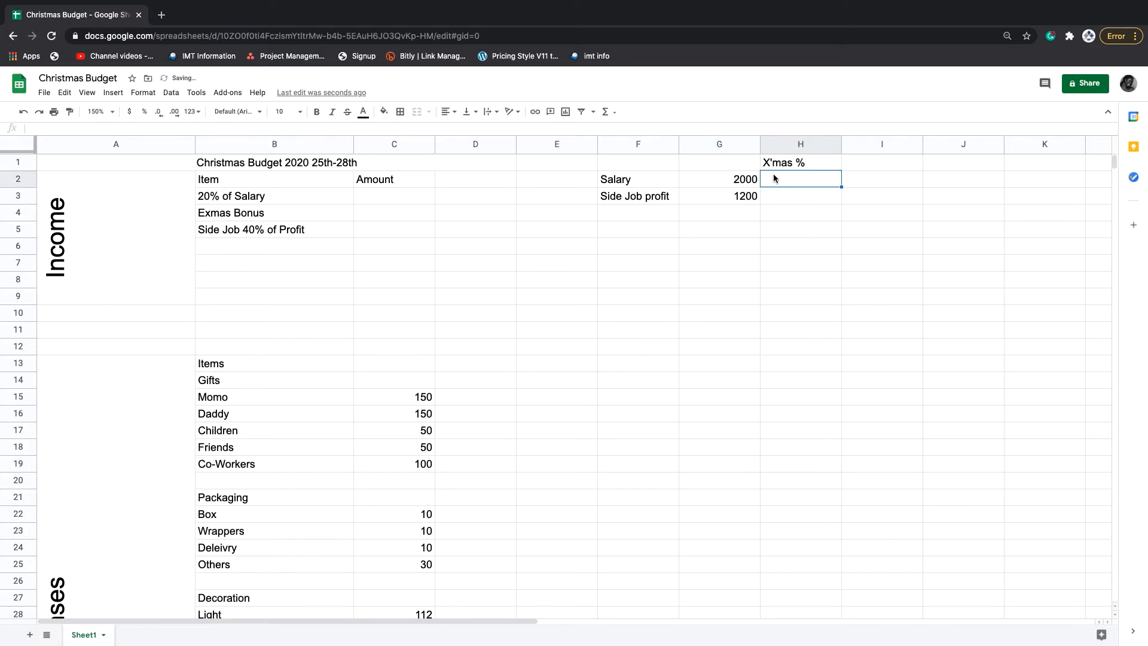
type("20%")
key("Return")
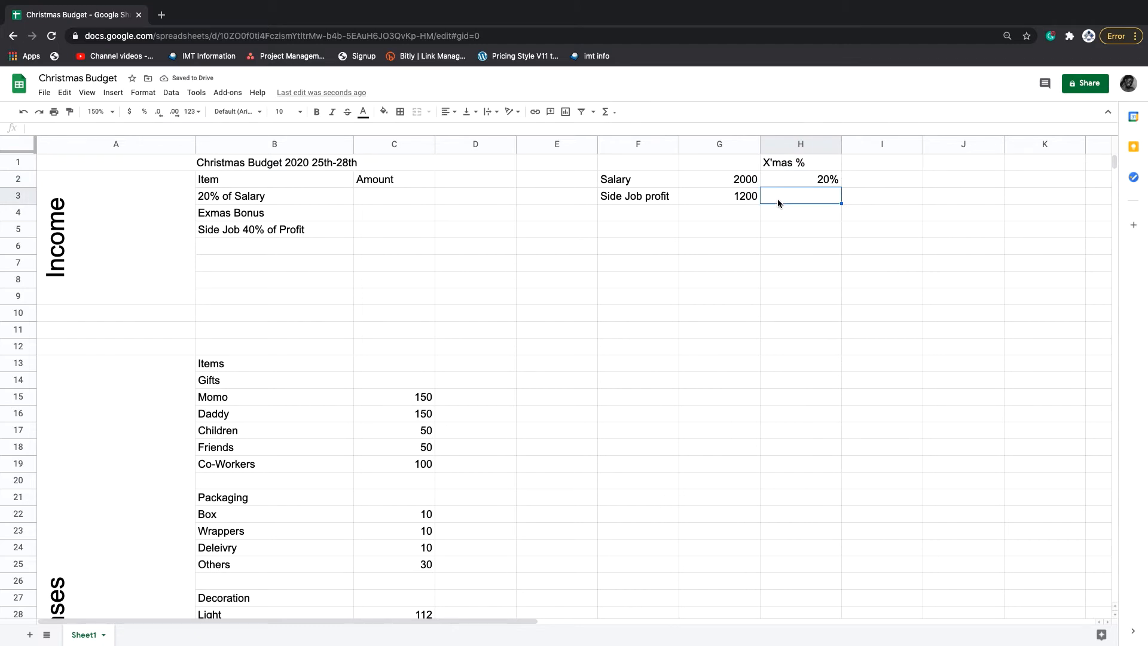
type("40%")
key("Return")
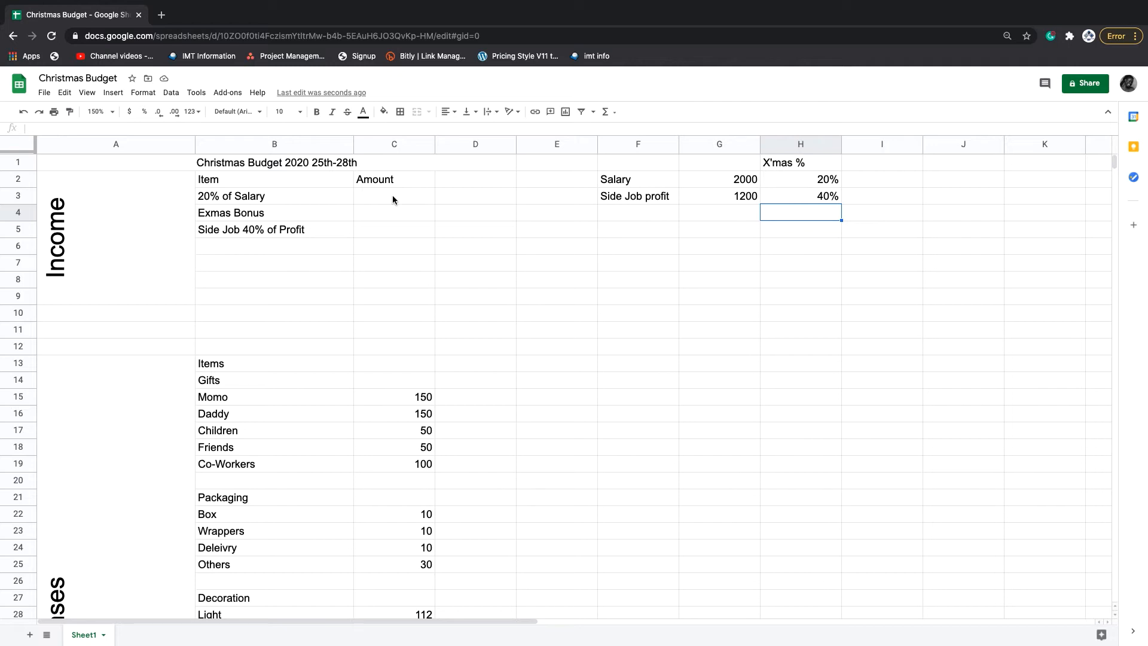
Add a Total row label in B6 beneath the income items
left_click(322, 248)
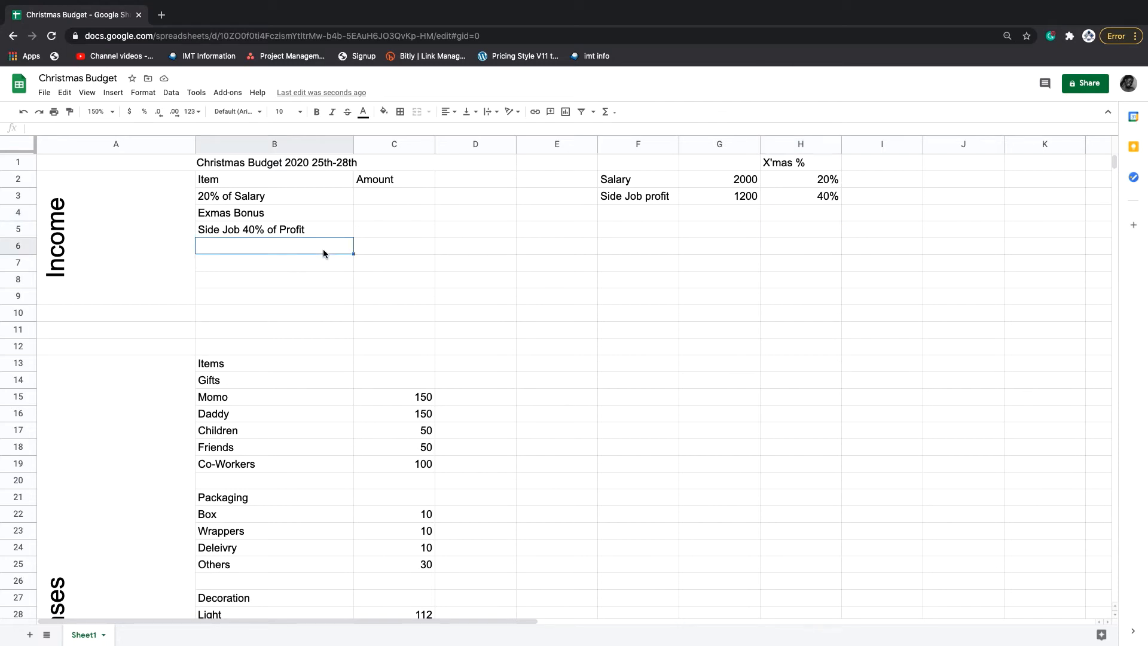
type("Total")
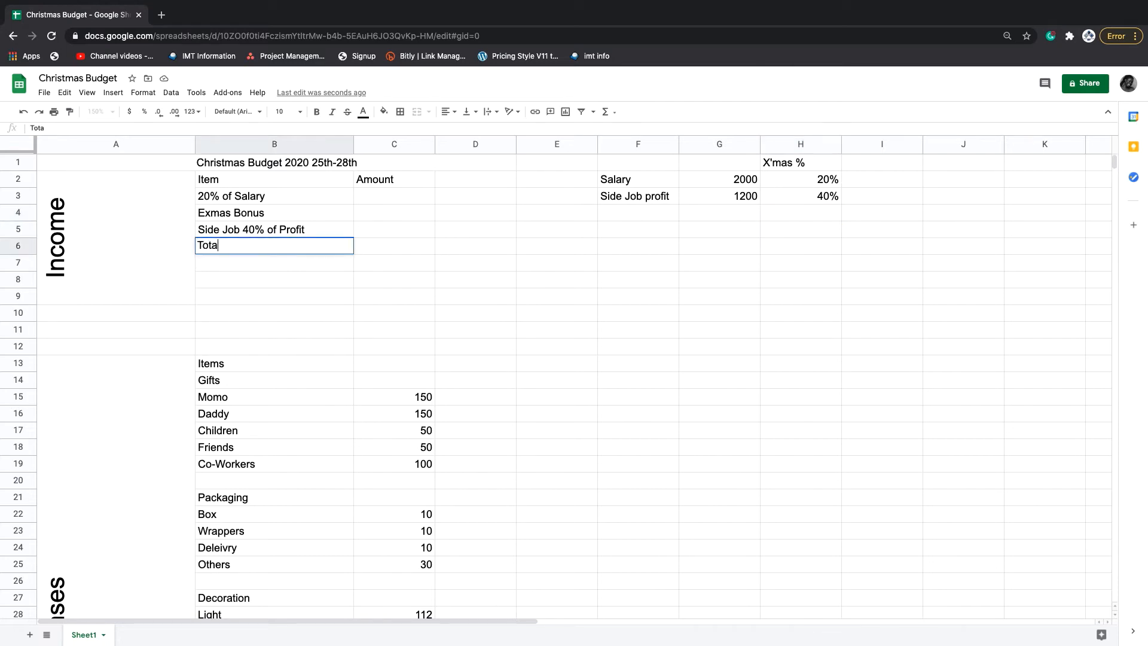
left_click(392, 249)
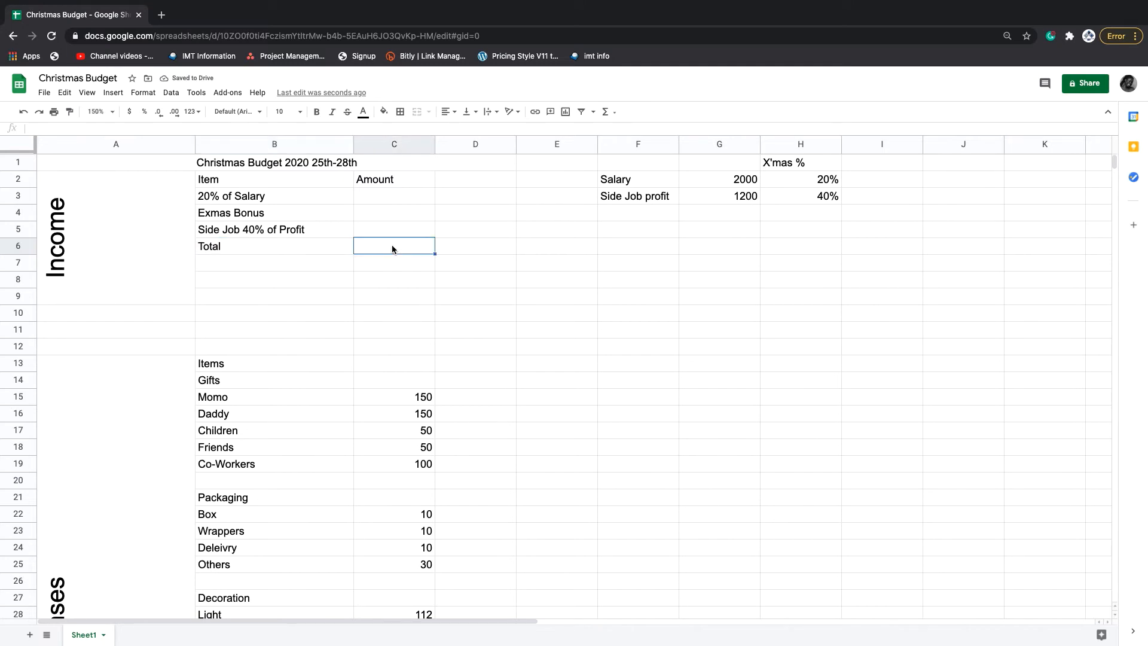
scroll(494, 284, "down", 6)
scroll(496, 286, "down", 4)
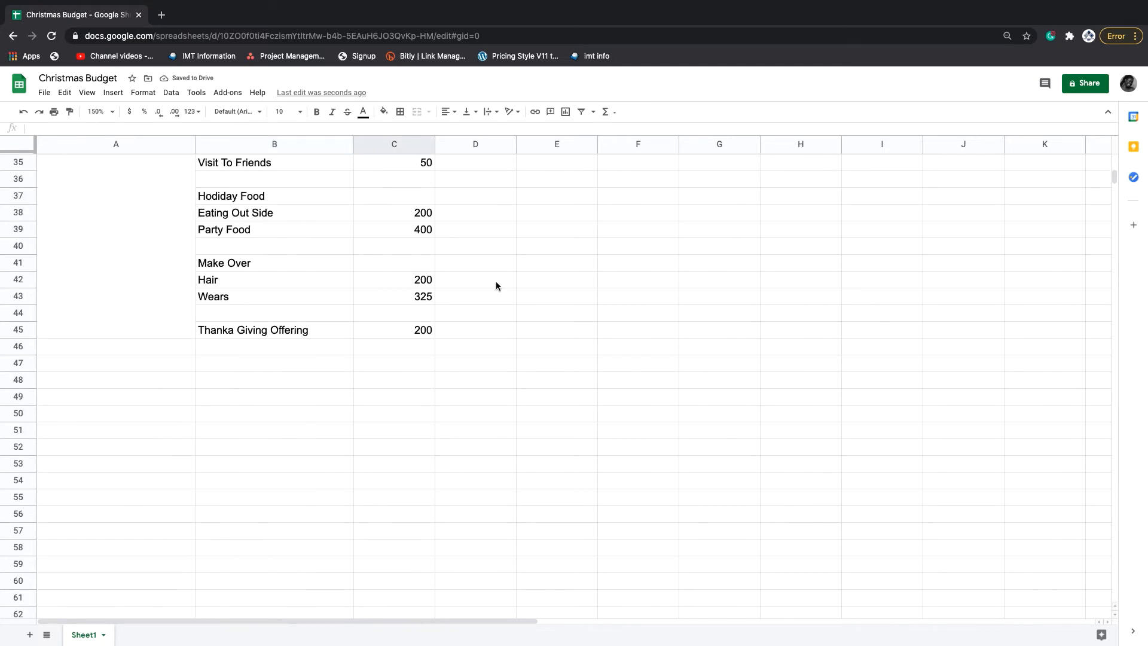
scroll(495, 285, "up", 8)
scroll(495, 286, "up", 3)
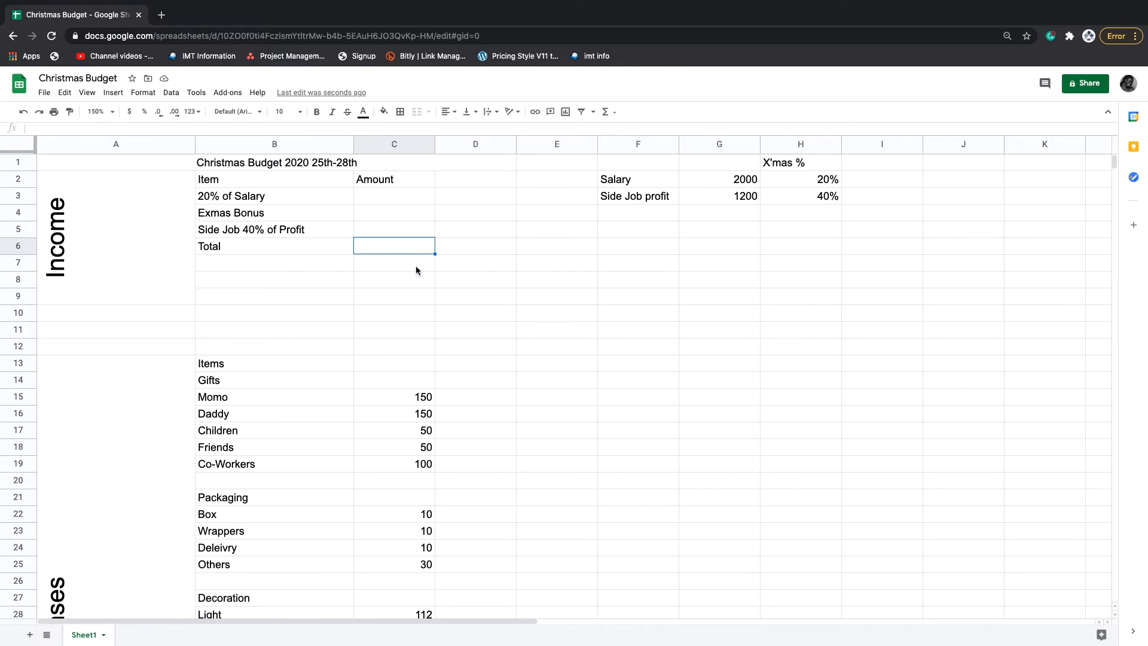
Enter the header income in F1 above the Salary and Side Job profit labels
left_click(666, 169)
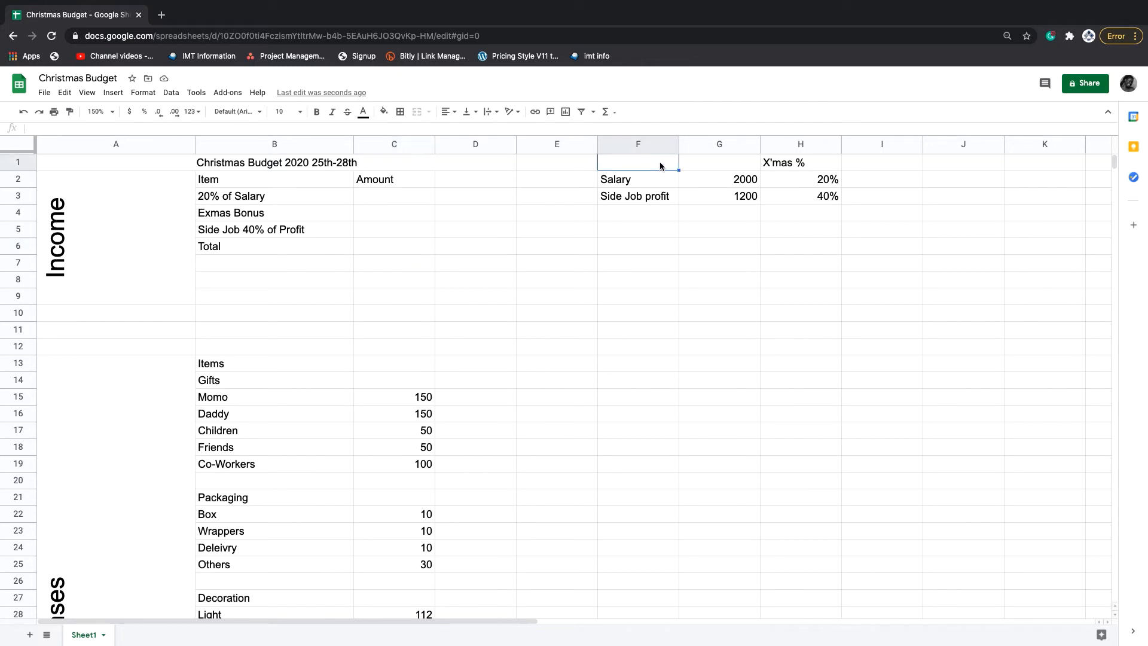
type("income")
left_click(627, 214)
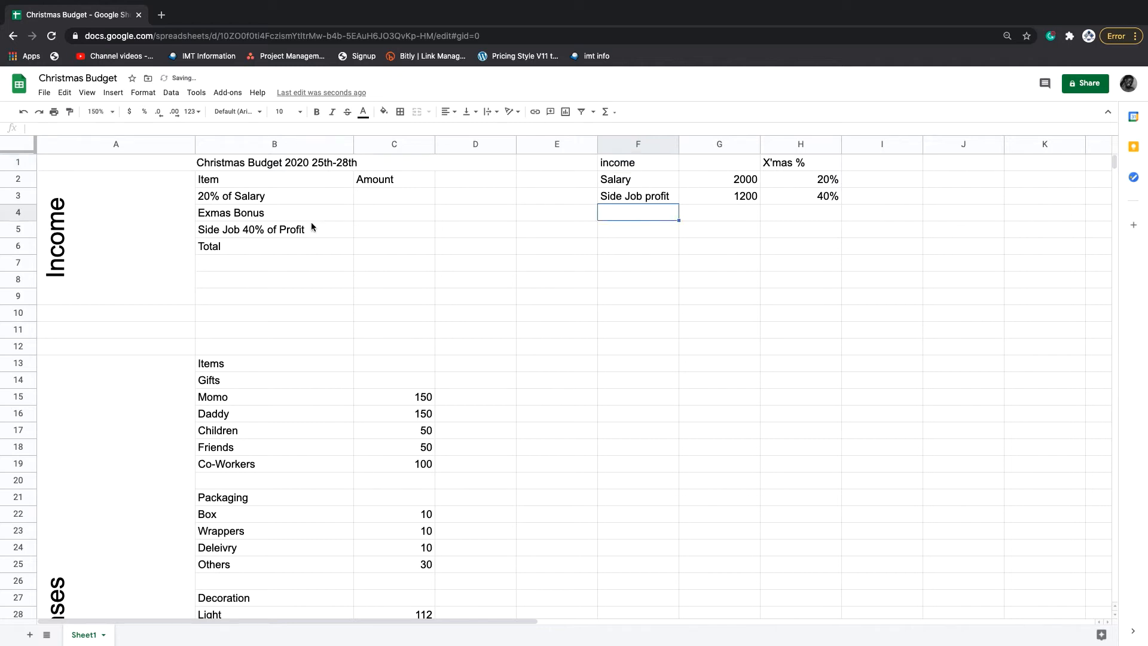
Copy the Exmas Bonus label from B4 into F4 of the income helper table
left_click(259, 215)
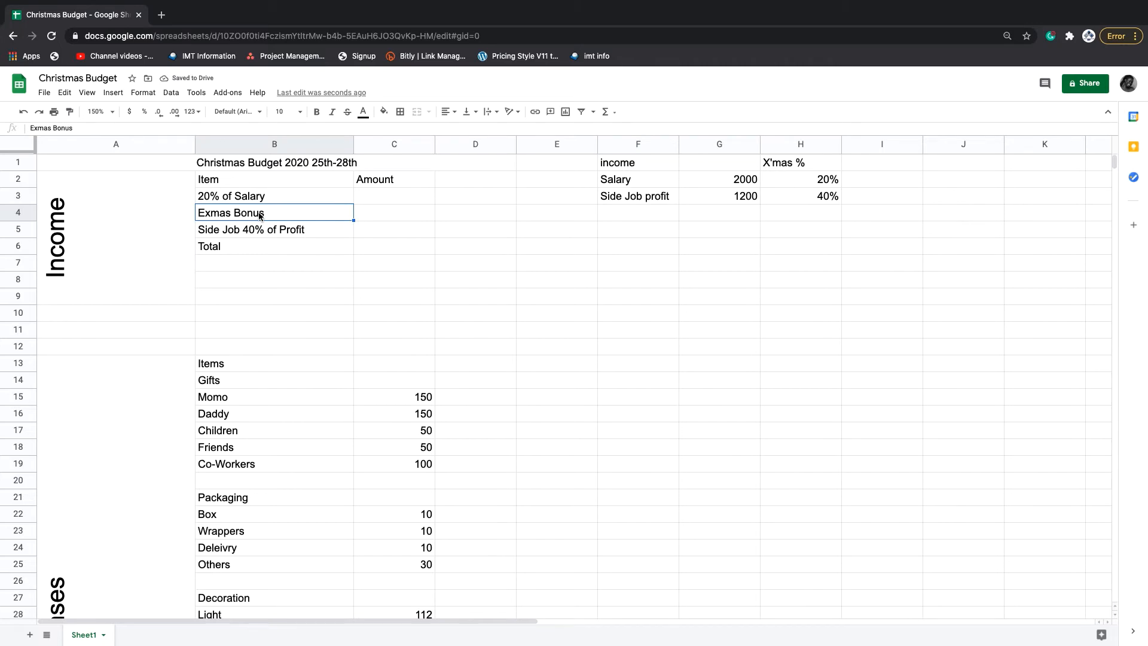
right_click(260, 215)
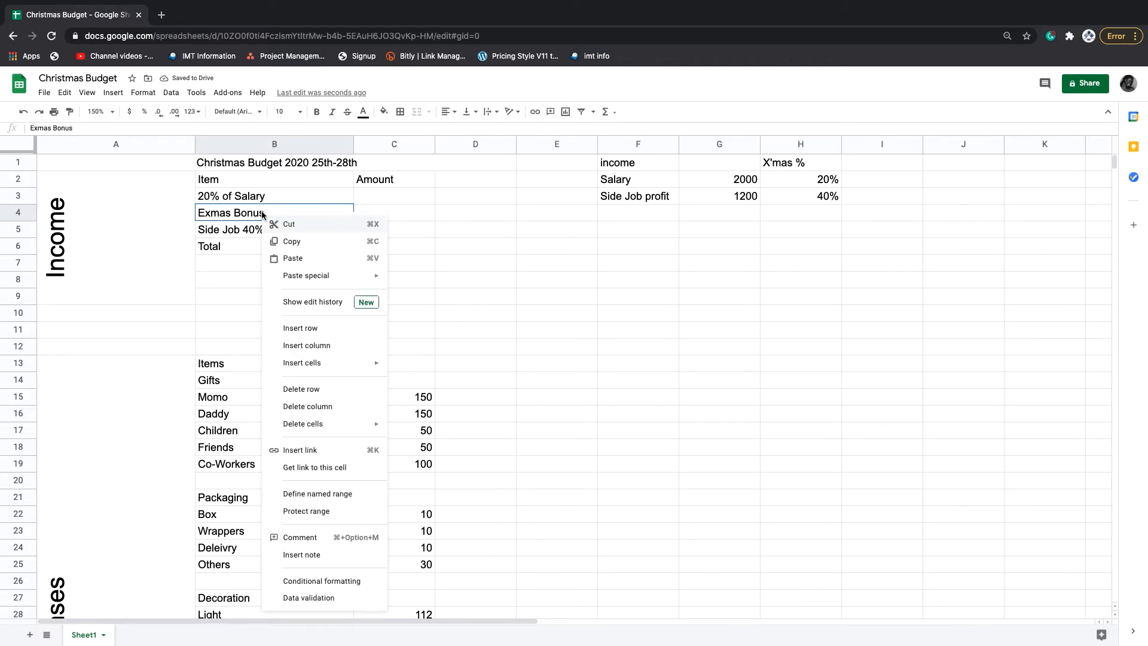
left_click(291, 241)
left_click(644, 209)
right_click(643, 210)
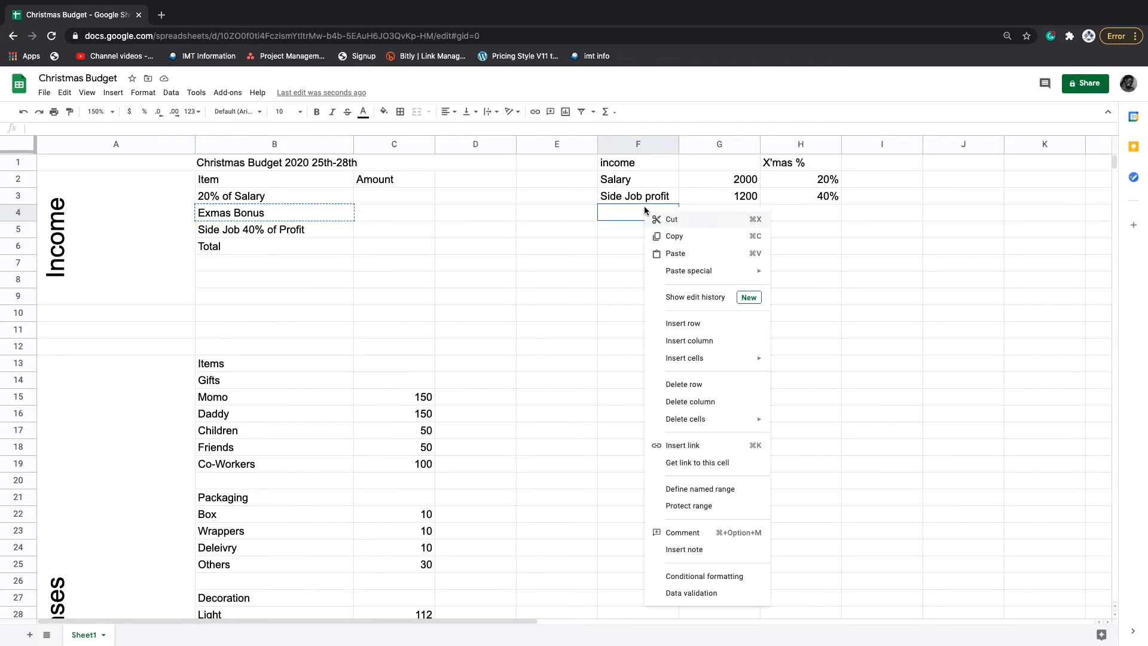
left_click(665, 251)
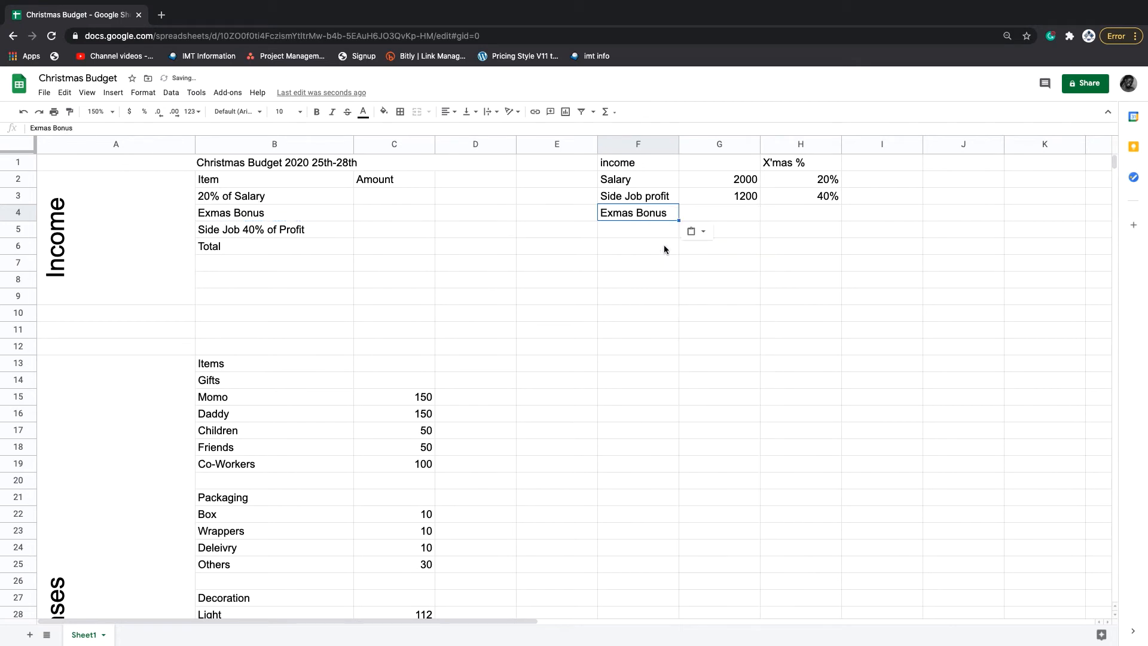
Enter 500 in G4 and 100% in H4 for the Exmas Bonus row of the helper table
left_click(690, 216)
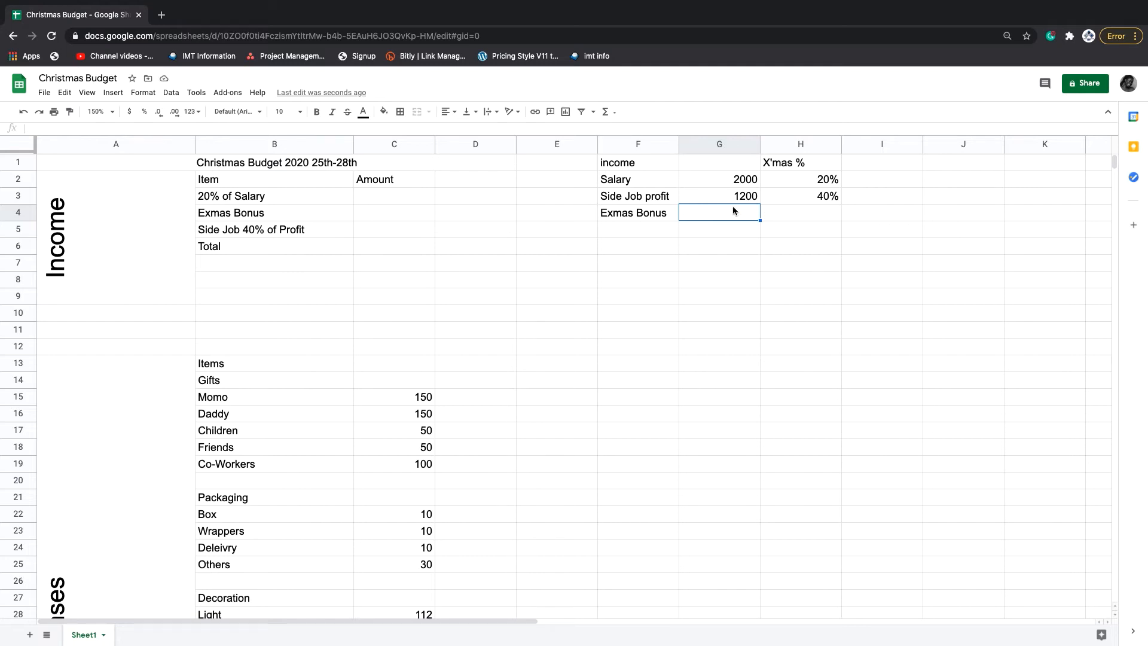
type("500")
left_click(800, 214)
type("60")
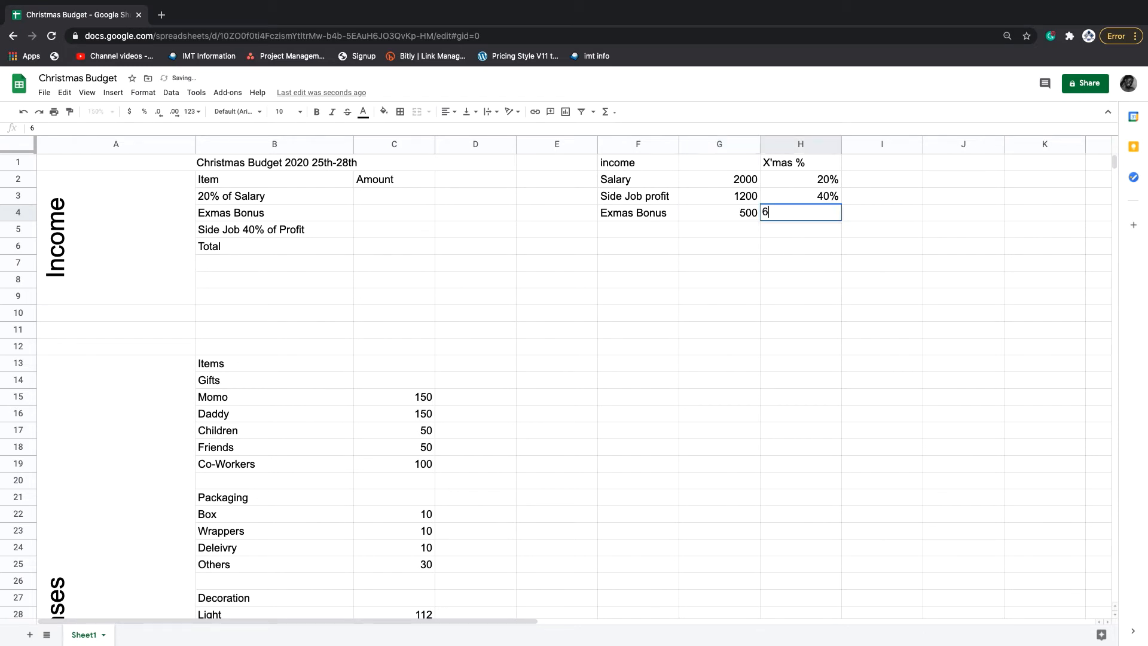
key("BackSpace")
key("BackSpace")
type("100%")
key("Return")
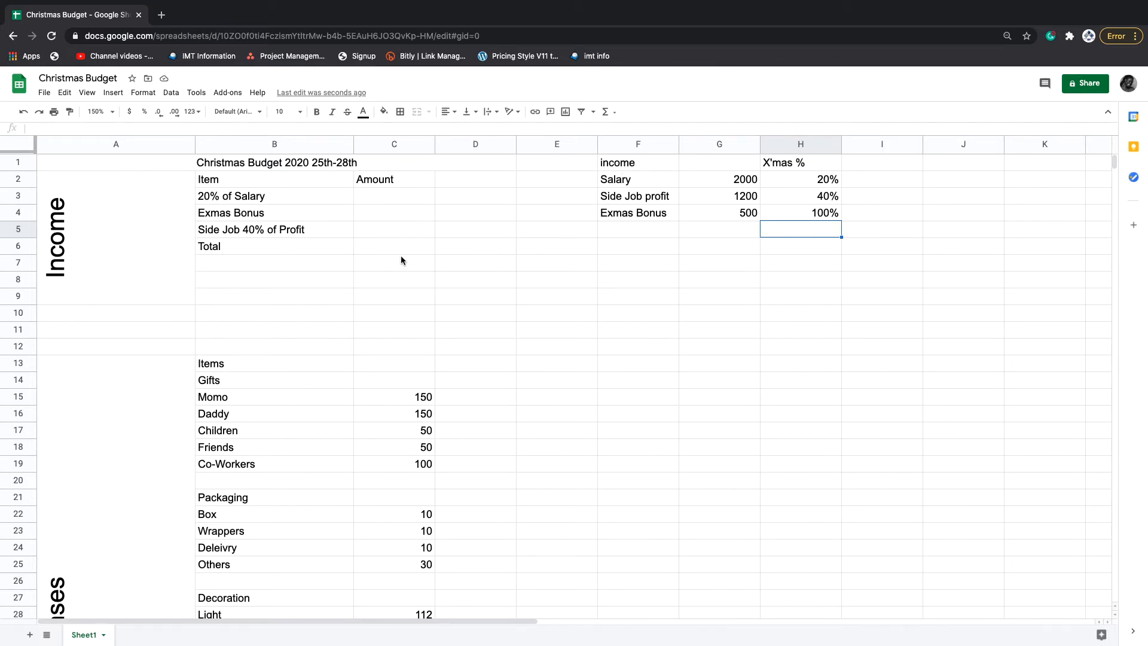
Apply all borders to the whole budget table, A1 through D47
left_click(151, 164)
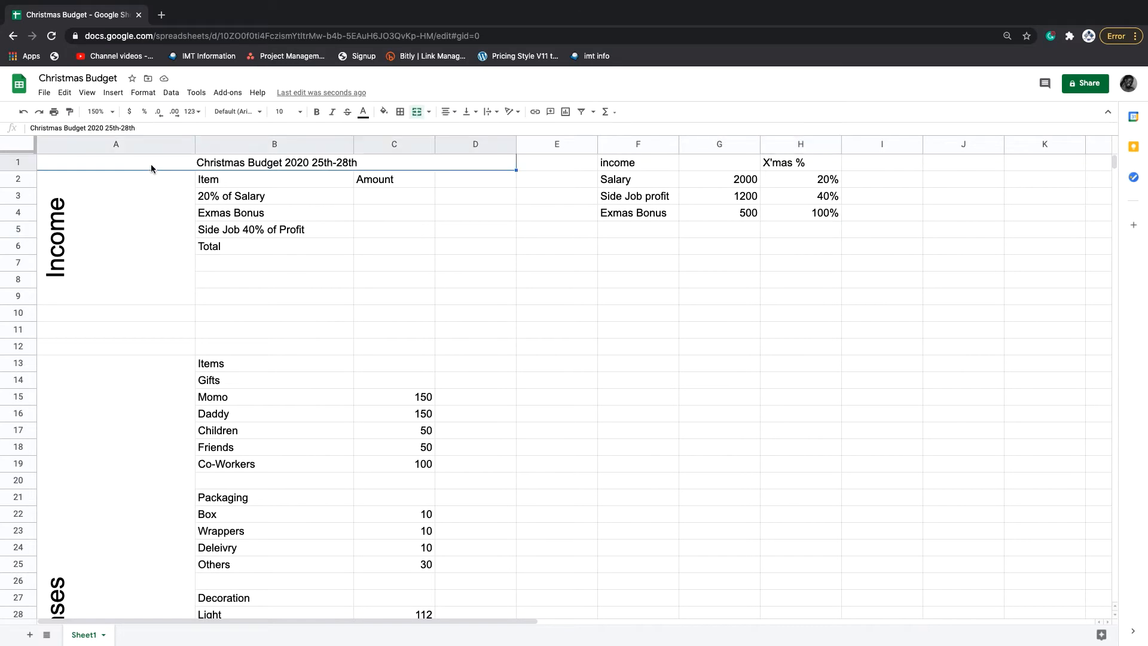
left_click_drag(151, 168, 144, 449)
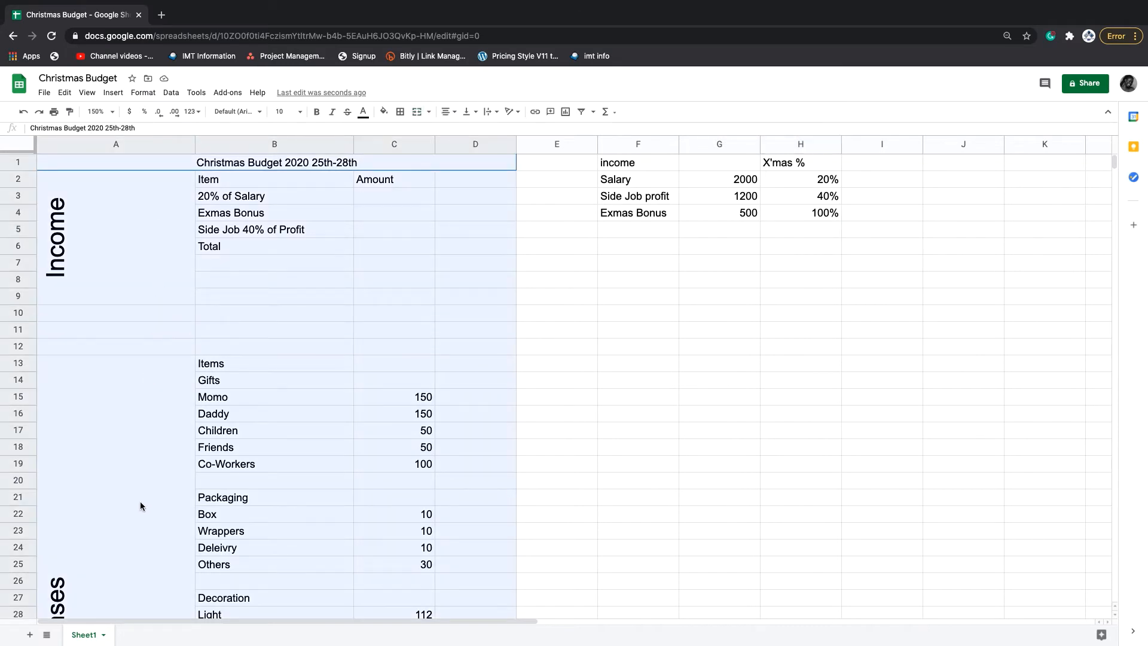
left_click_drag(126, 558, 171, 379)
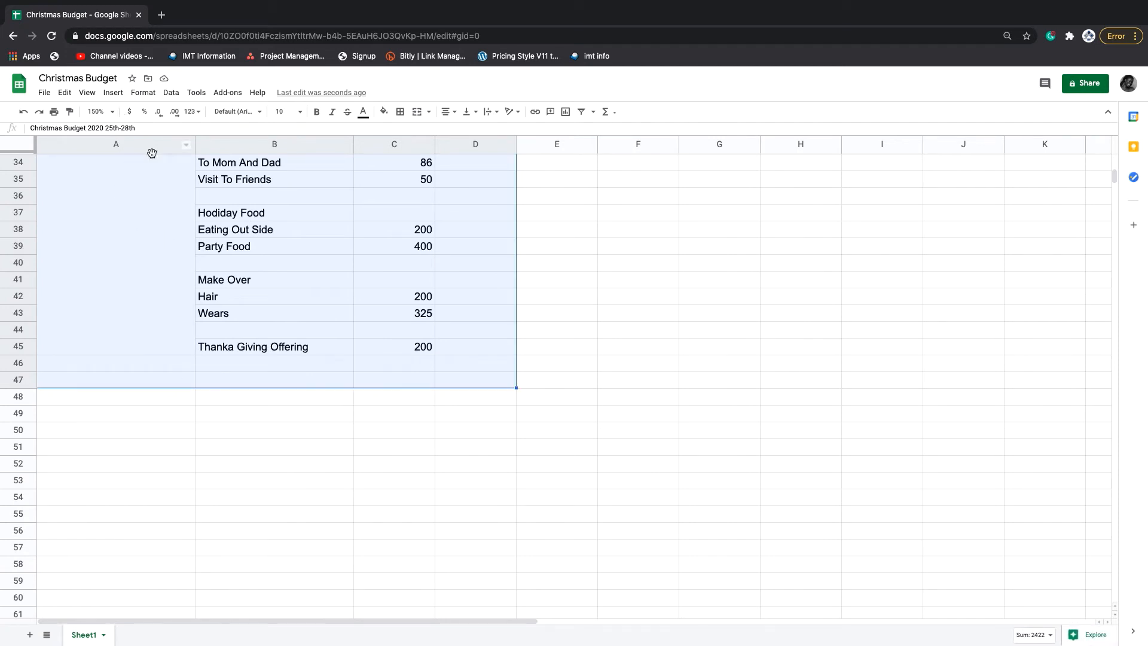
left_click(399, 113)
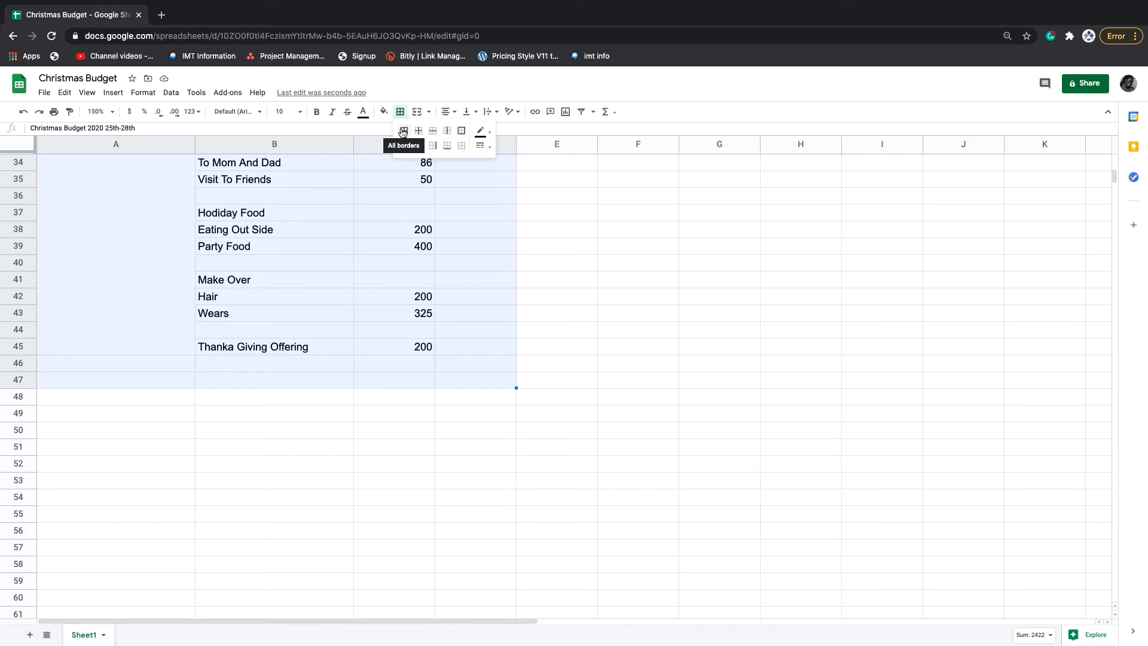
left_click(404, 131)
scroll(369, 261, "up", 10)
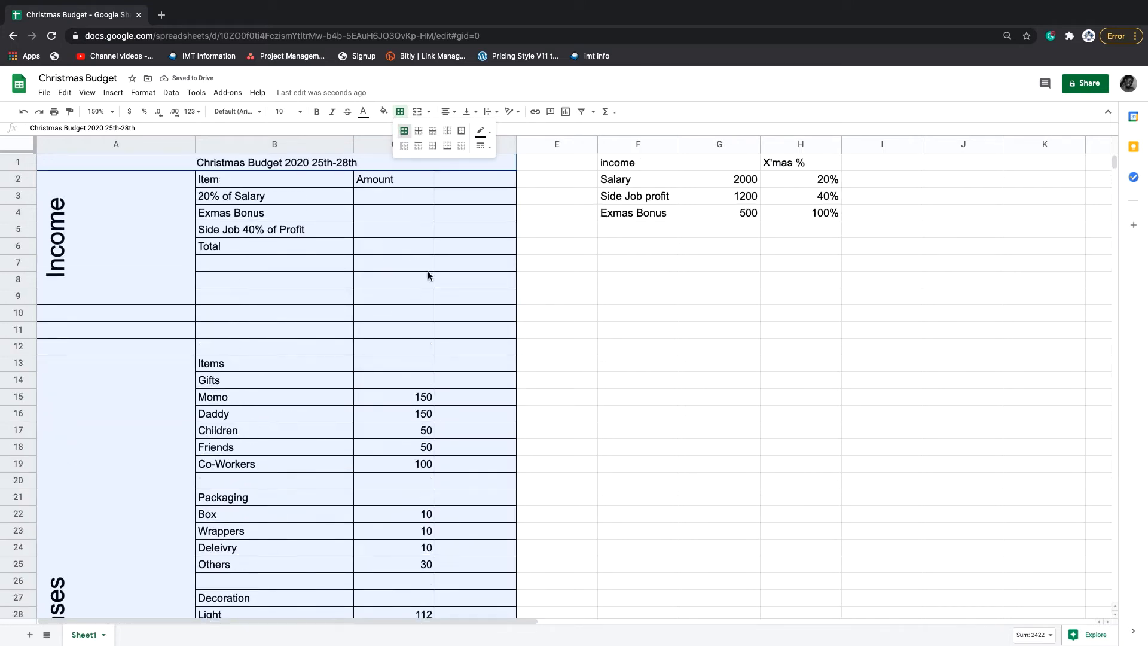
left_click(391, 265)
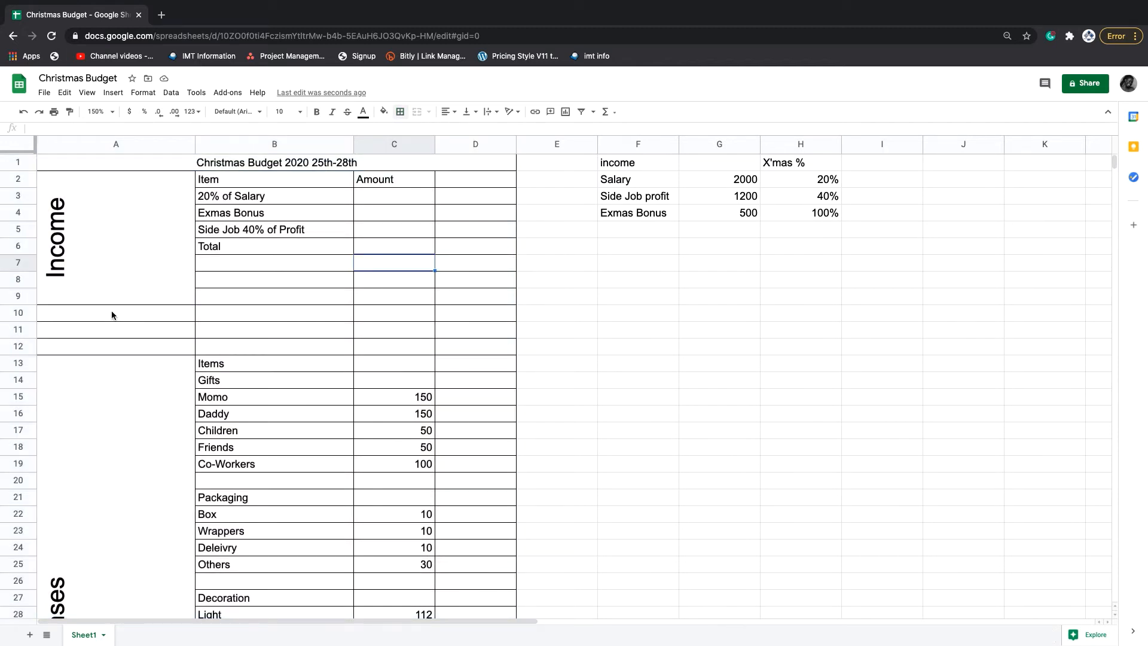
Remove all borders from the empty cells A10:D12 between the Income and Expenses sections
left_click_drag(112, 315, 470, 350)
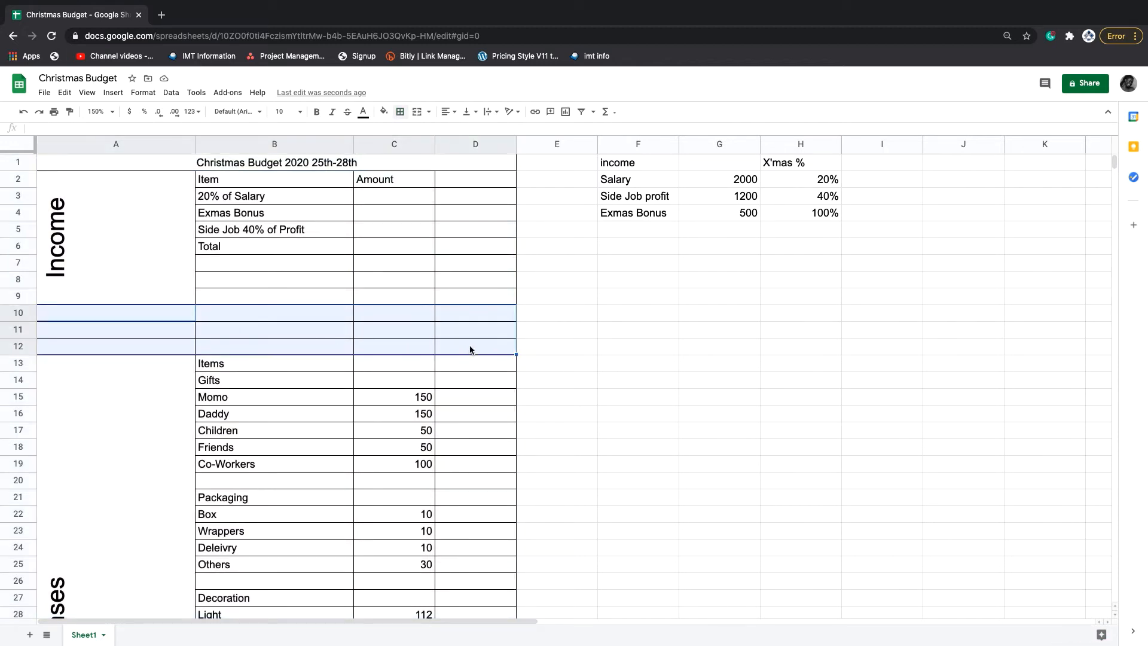
left_click(400, 111)
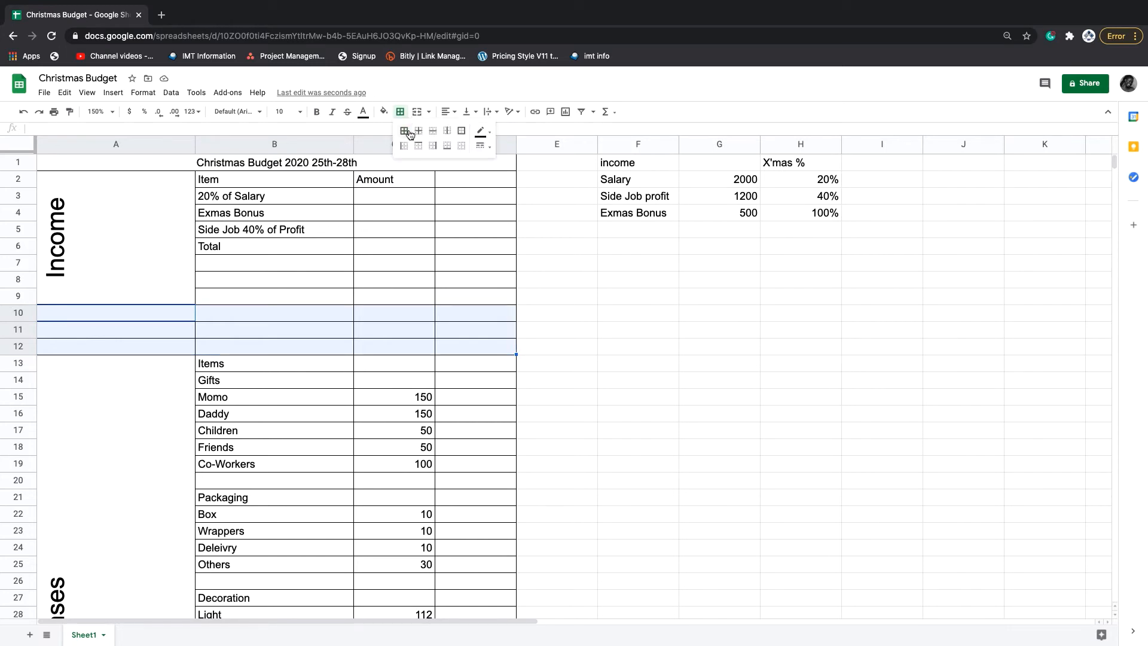
left_click(459, 147)
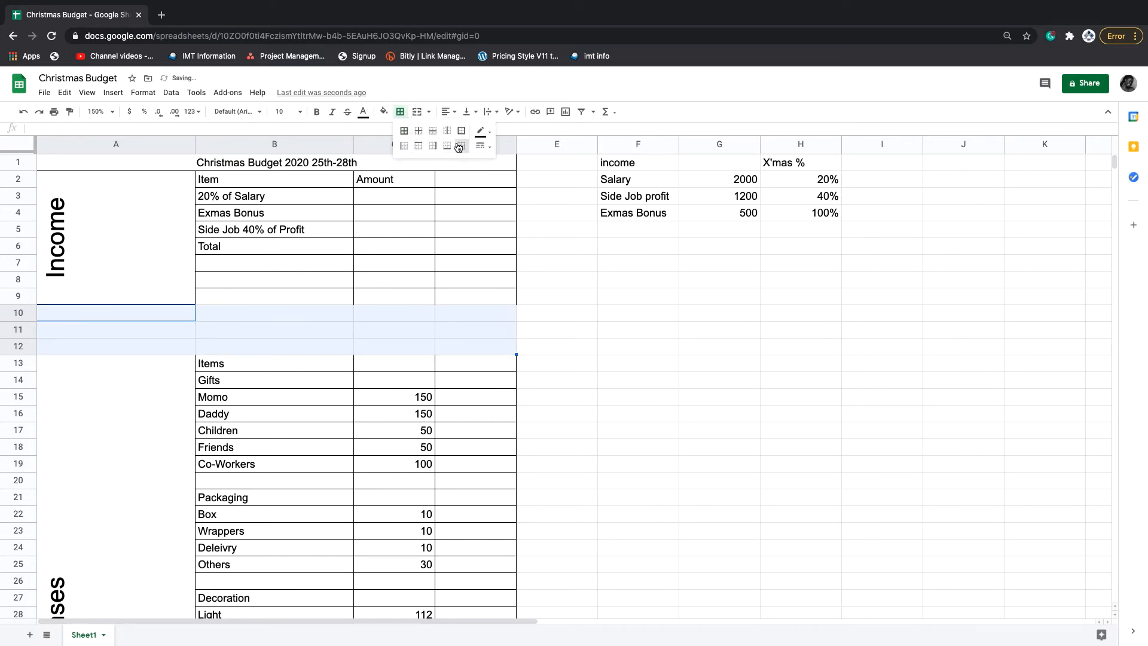
left_click(554, 326)
Apply all borders to B9:D9, the last row of the Income section
left_click_drag(280, 299, 448, 292)
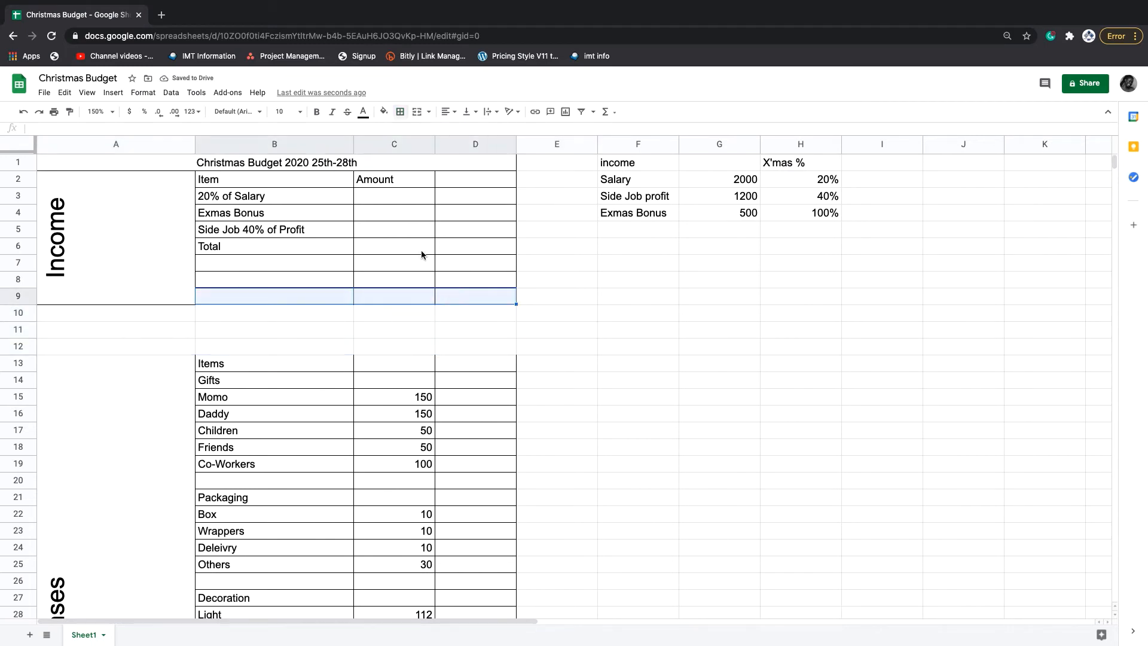
left_click(406, 115)
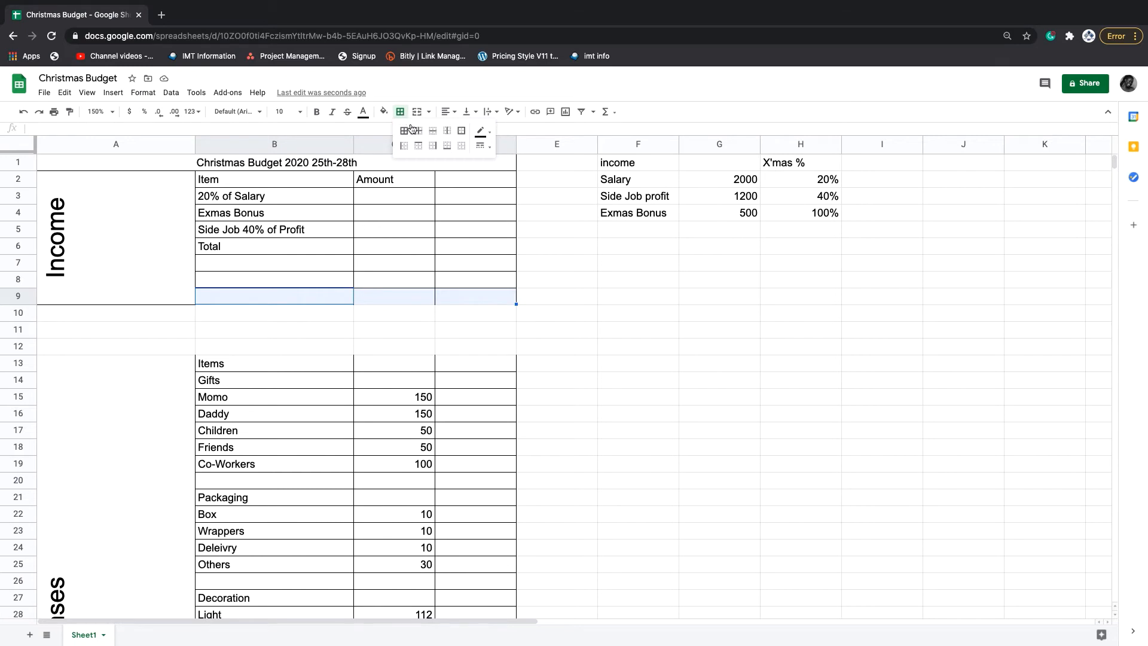
left_click(404, 130)
left_click(464, 349)
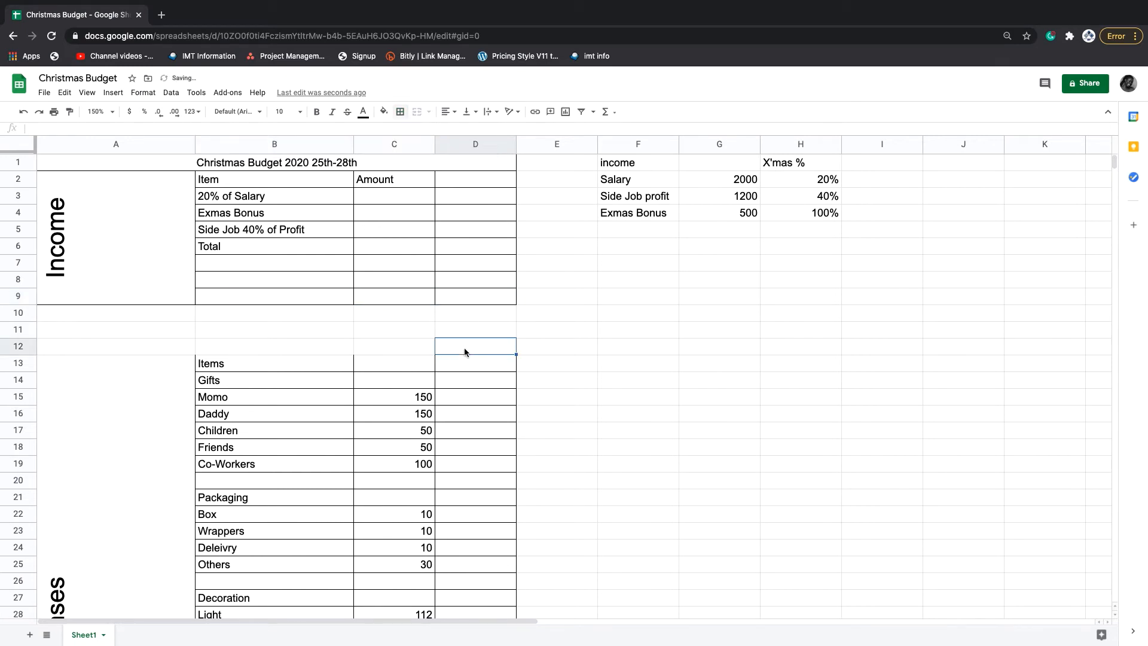
Apply all borders to the whole Expenses section, A13 through D45
scroll(415, 268, "down", 4)
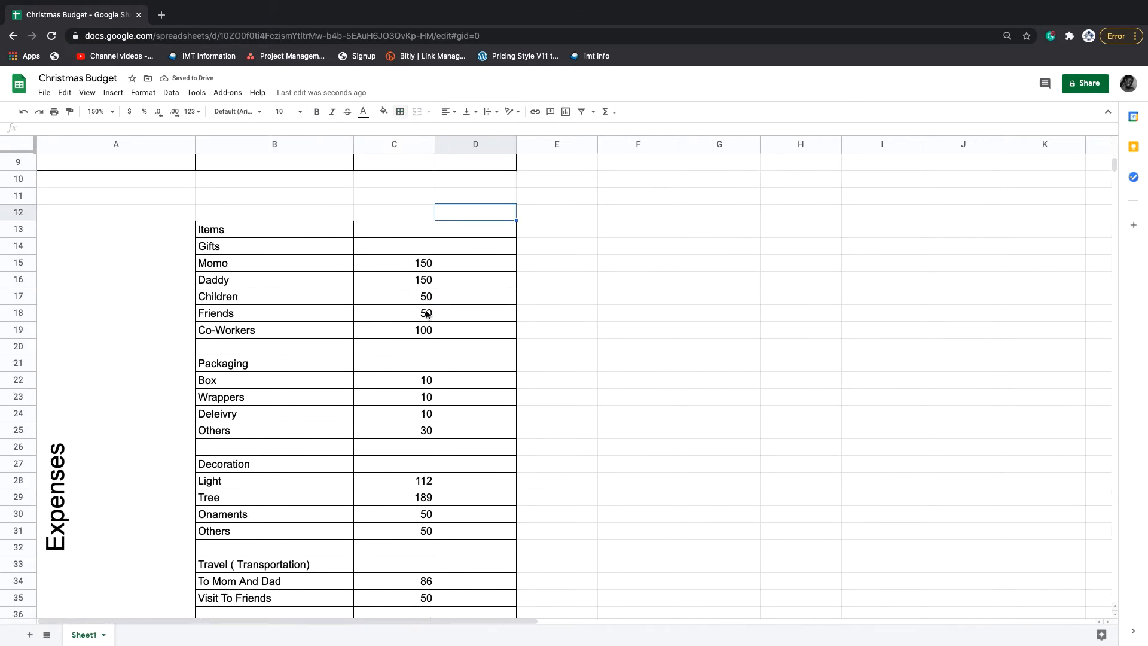
left_click_drag(128, 230, 495, 254)
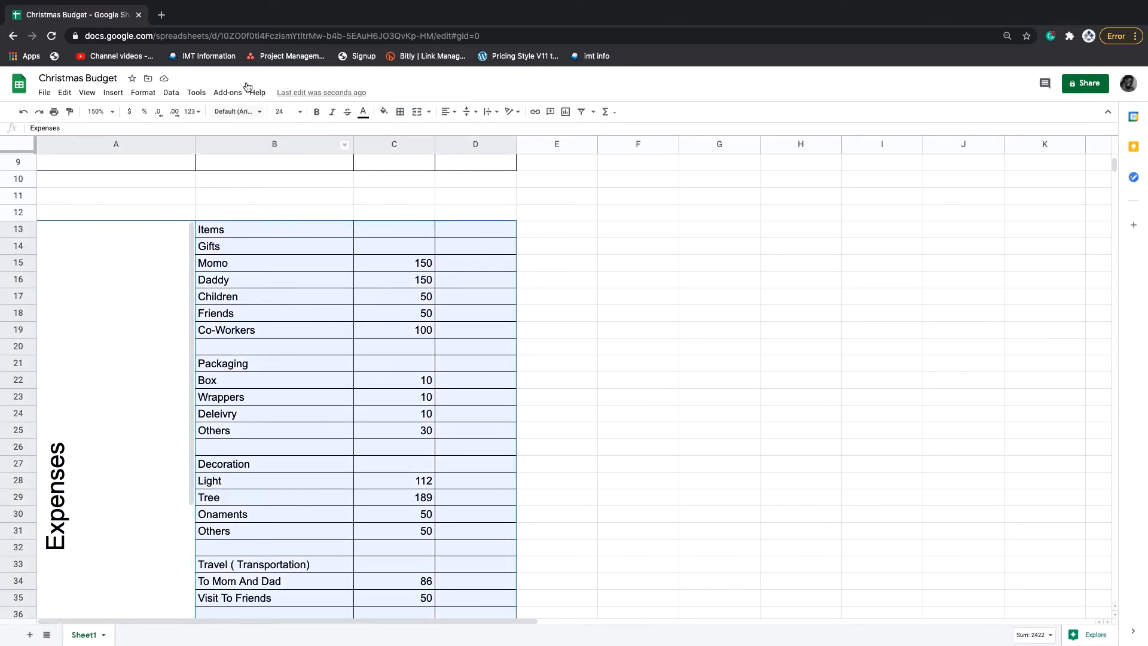
left_click(400, 113)
left_click(400, 113)
left_click(401, 113)
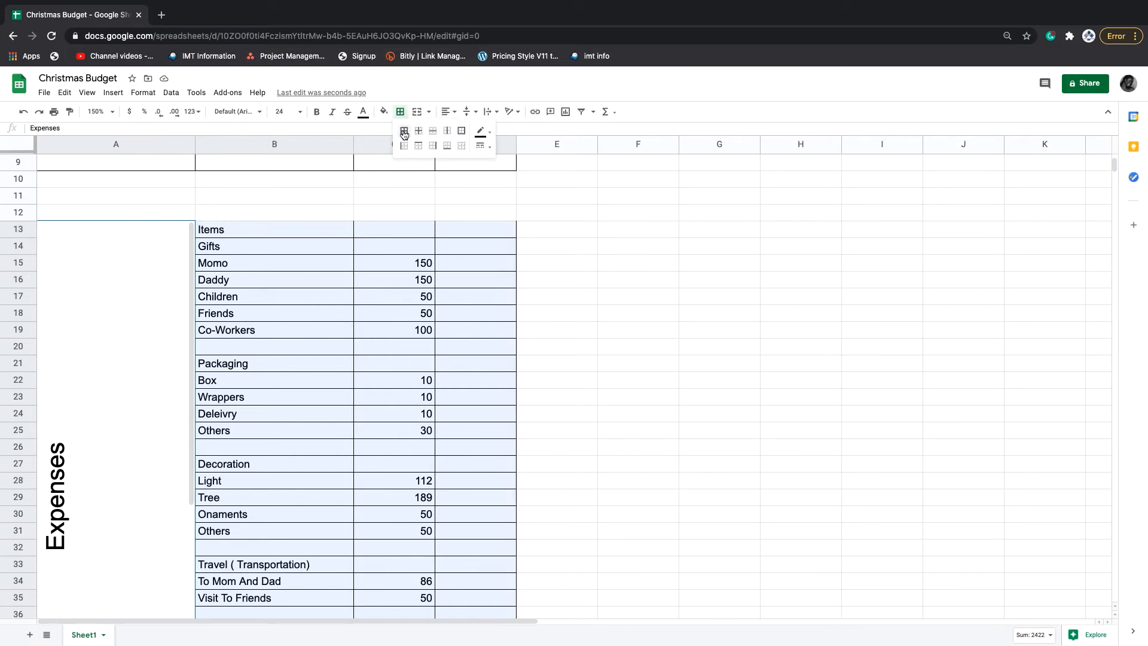
left_click(404, 131)
scroll(354, 416, "down", 6)
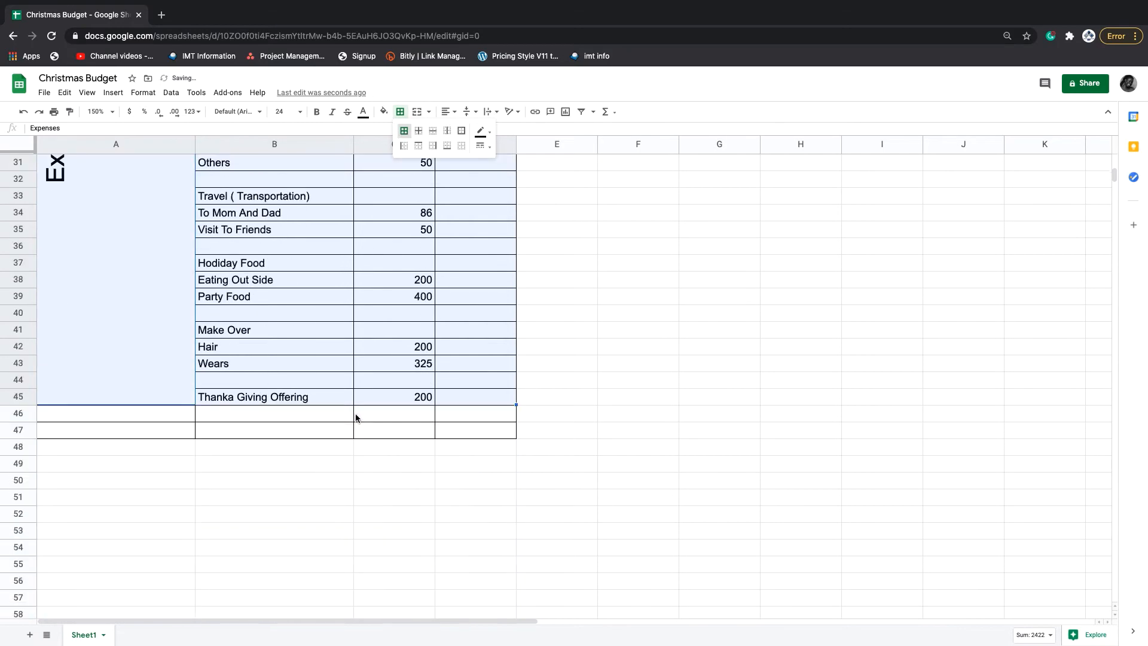
left_click(346, 418)
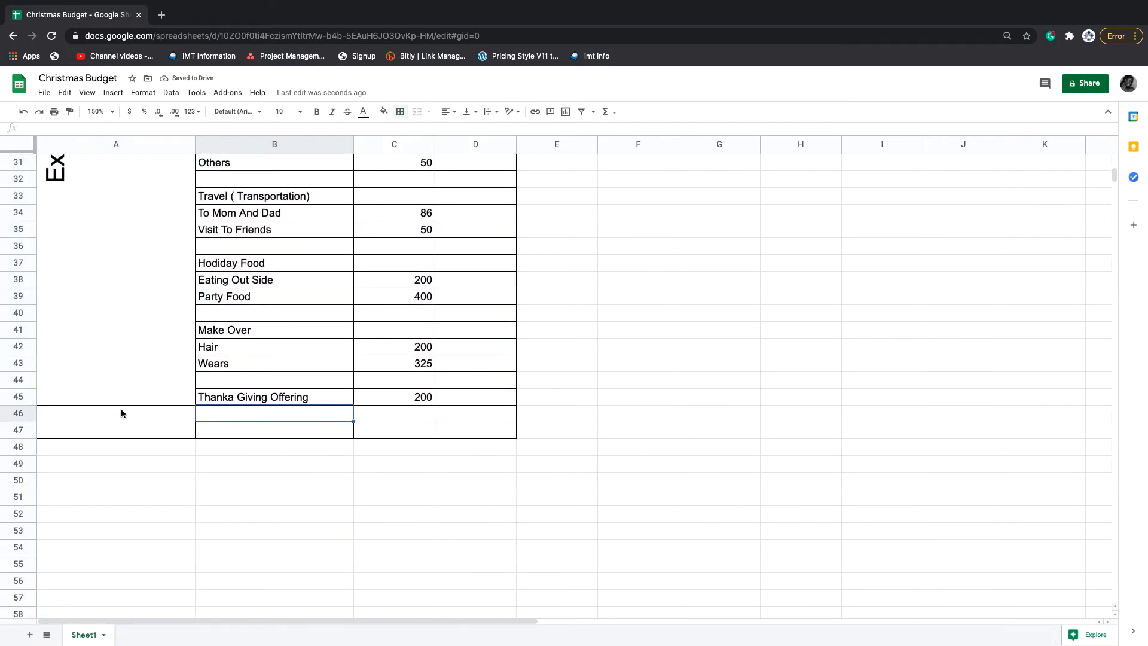
Fill the merged Income label cell in column A with light grey
scroll(398, 359, "up", 8)
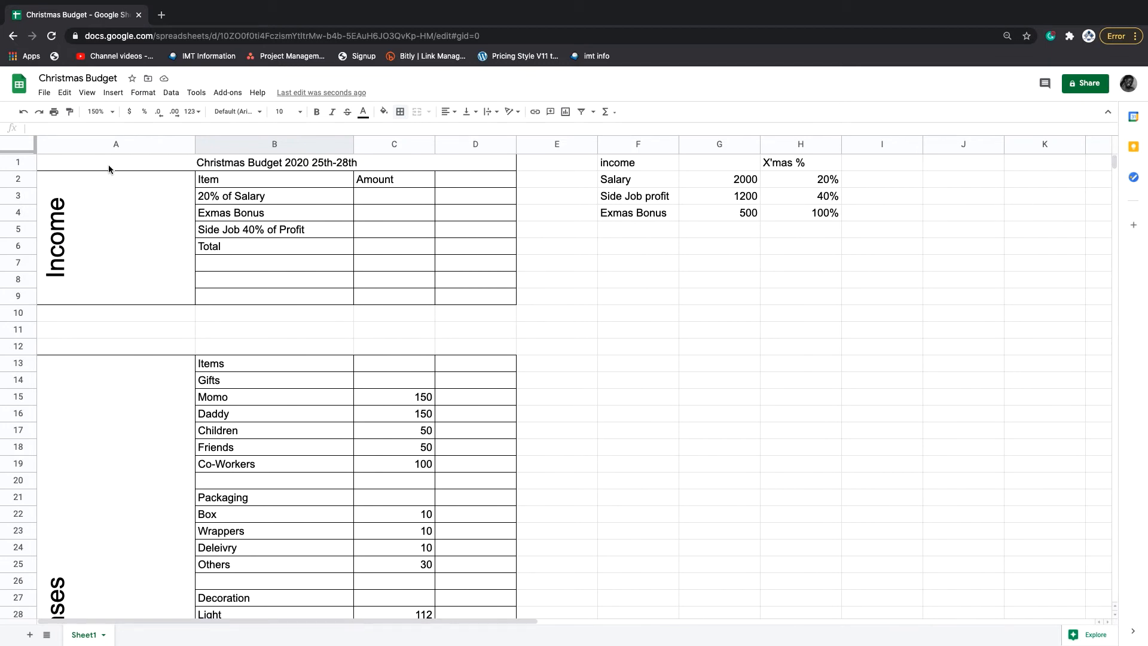
left_click_drag(108, 165, 356, 208)
left_click_drag(369, 256, 386, 169)
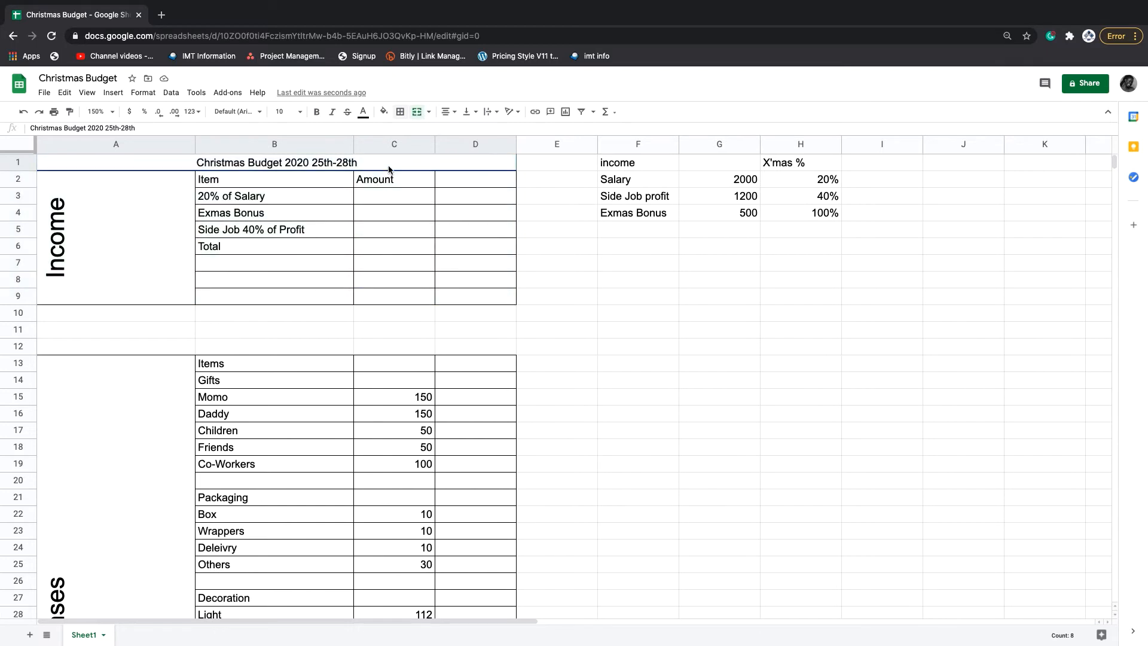
left_click(138, 195)
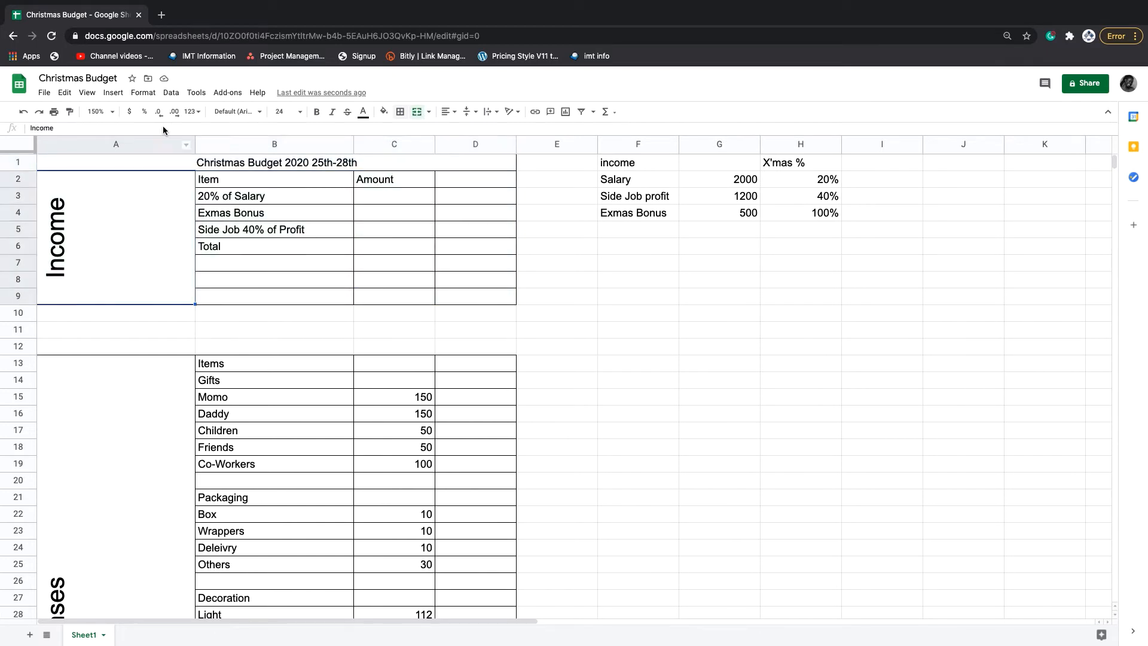
left_click(388, 113)
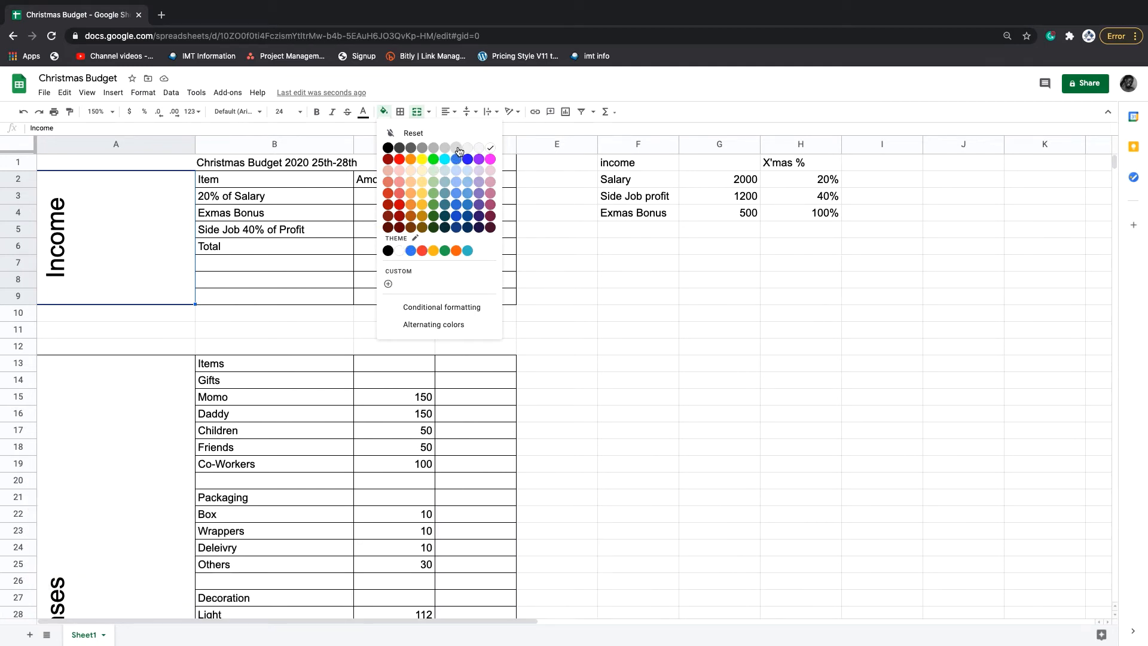
left_click(467, 150)
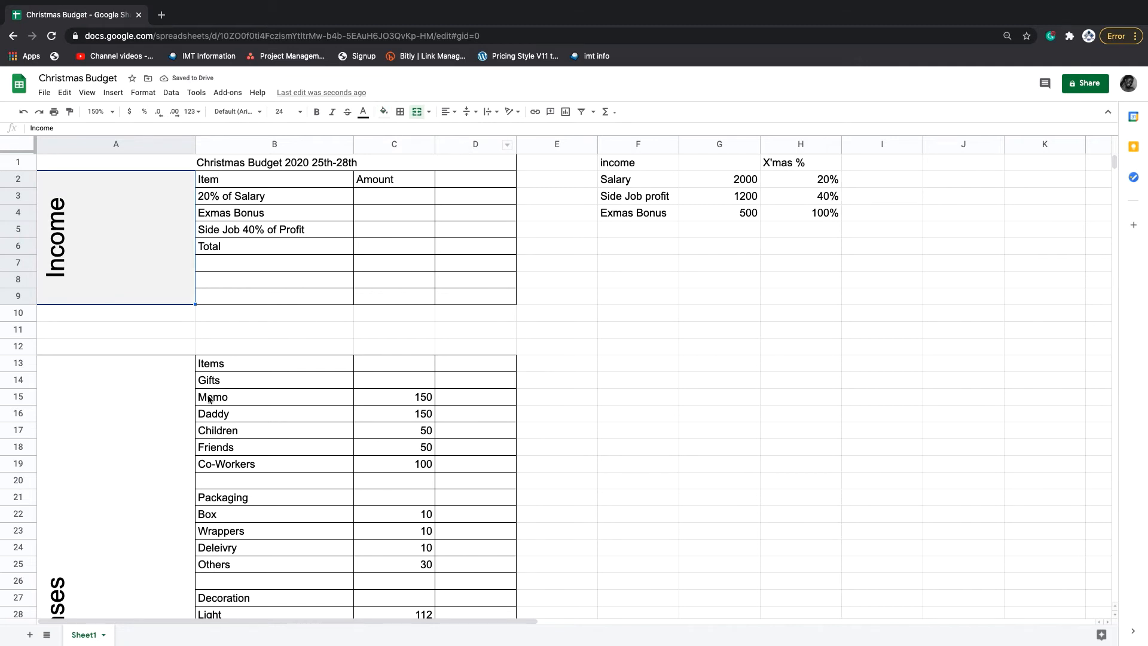
Fill the merged Expenses label cell in column A with the same light grey as the Income label
left_click(176, 392)
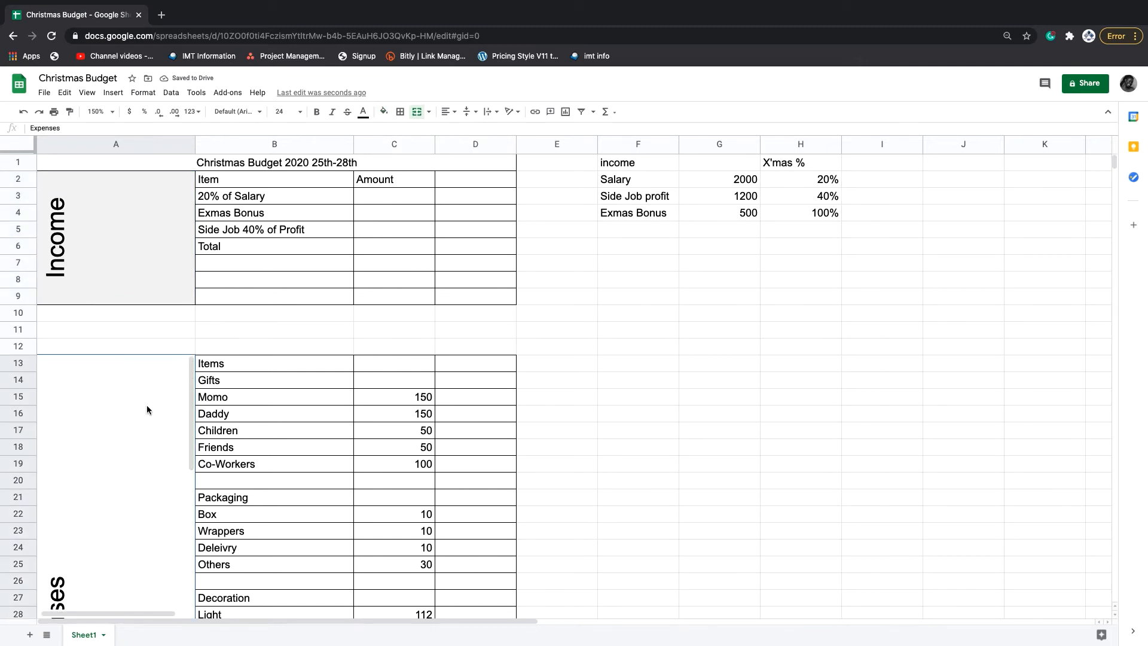
scroll(178, 382, "down", 5)
scroll(178, 374, "up", 2)
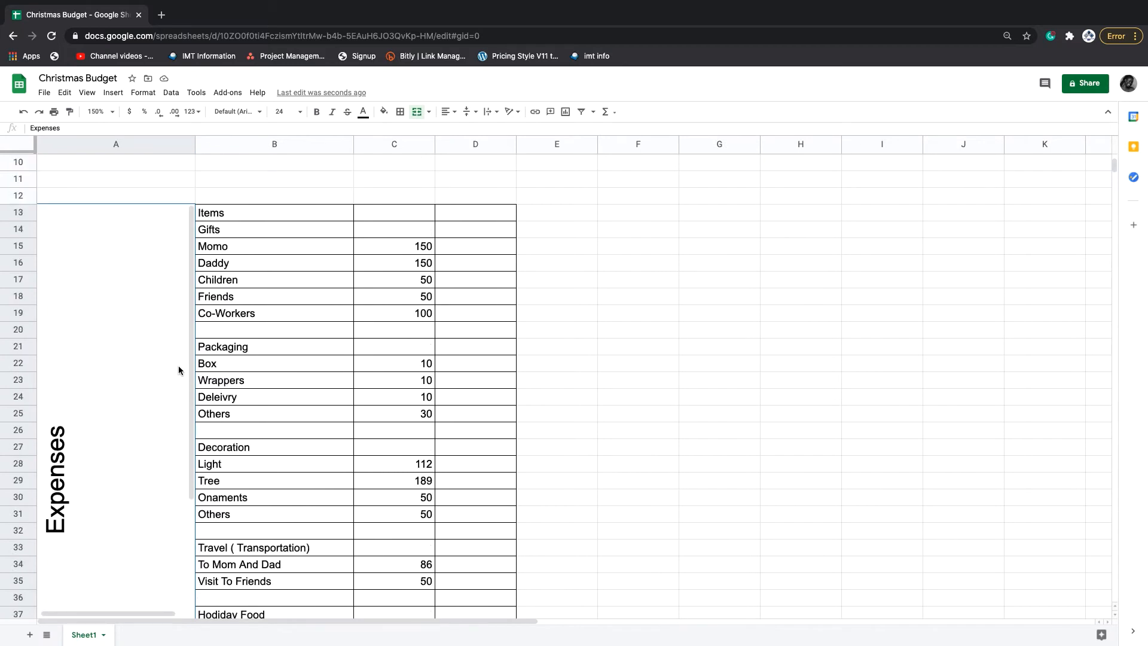
scroll(178, 370, "down", 1)
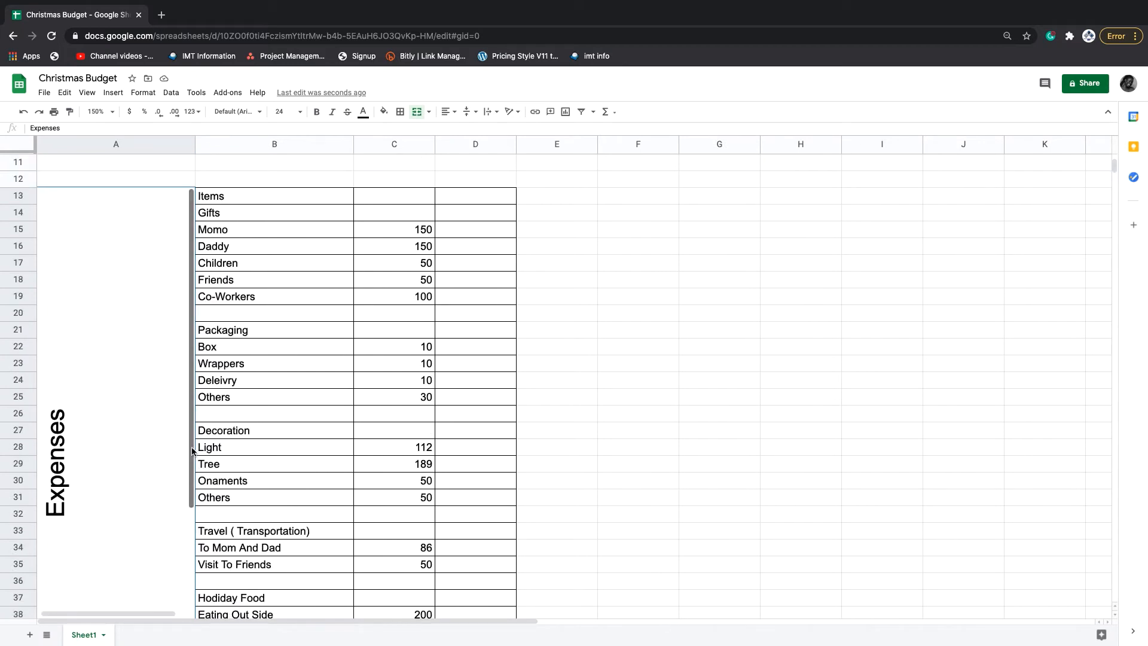
left_click_drag(192, 448, 184, 546)
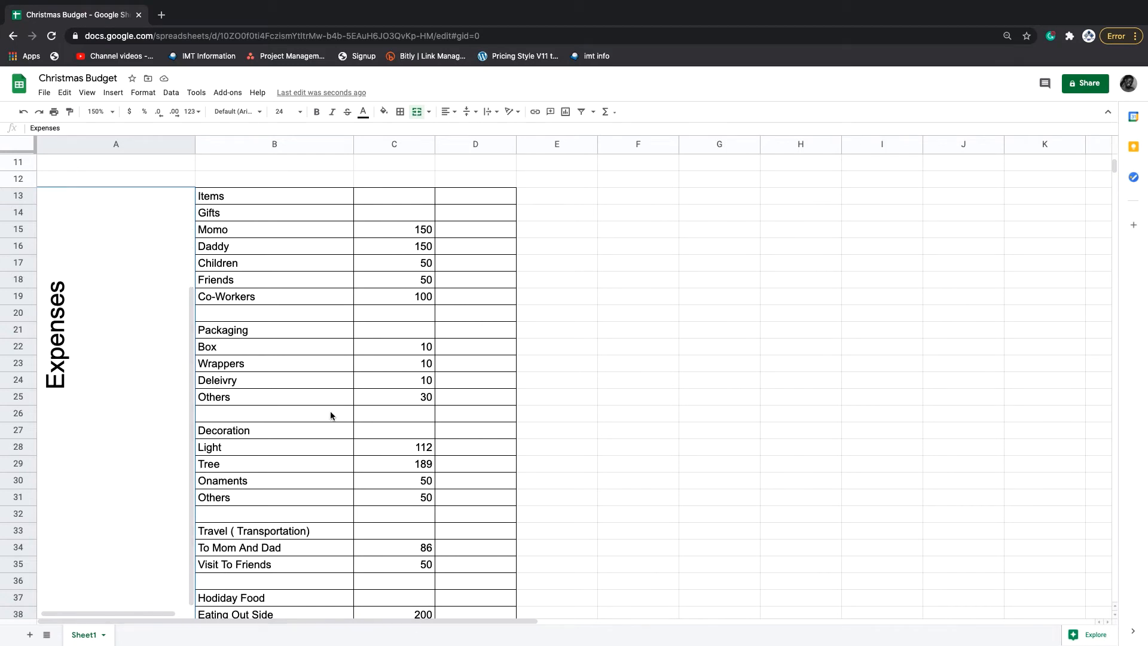
scroll(331, 415, "down", 5)
scroll(331, 415, "up", 7)
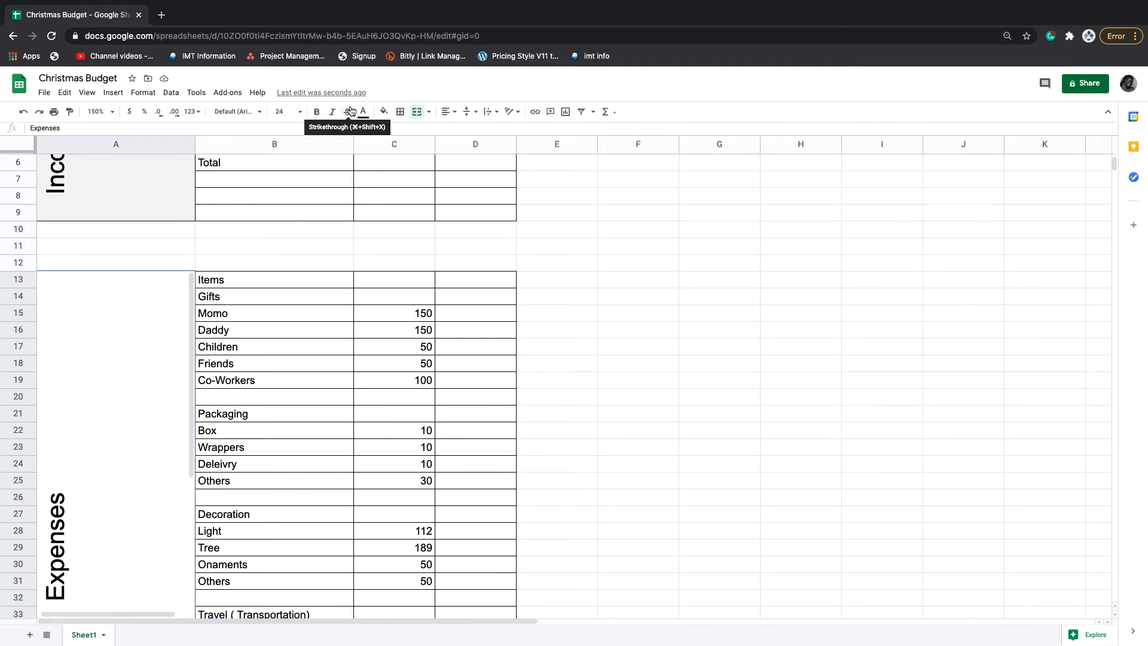
left_click(385, 113)
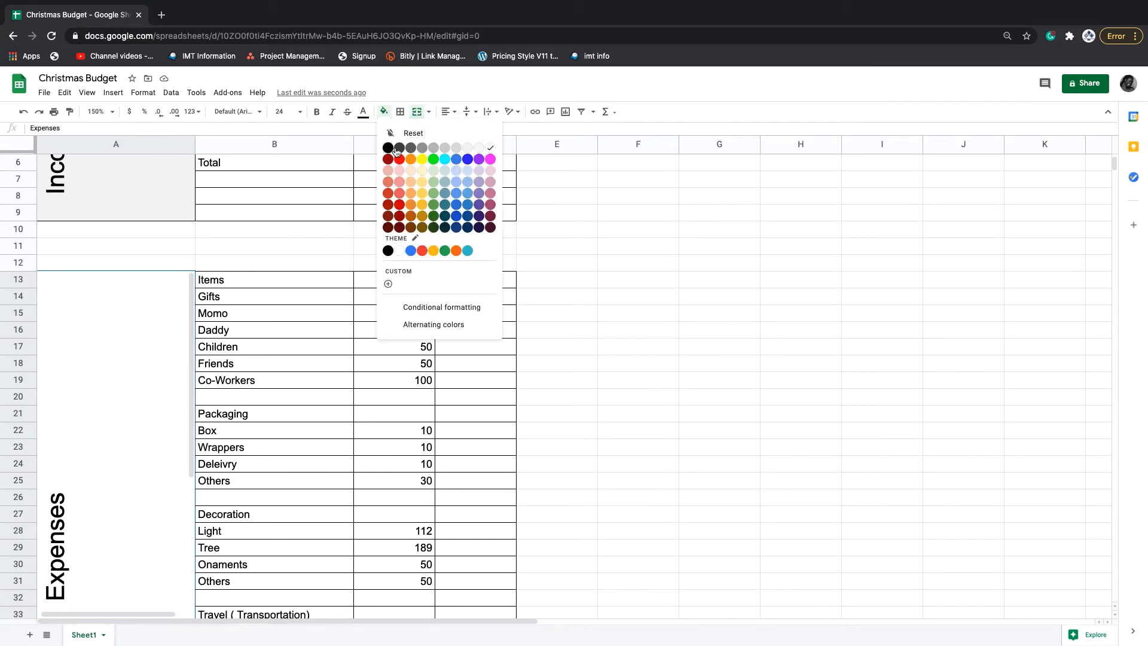
left_click(466, 147)
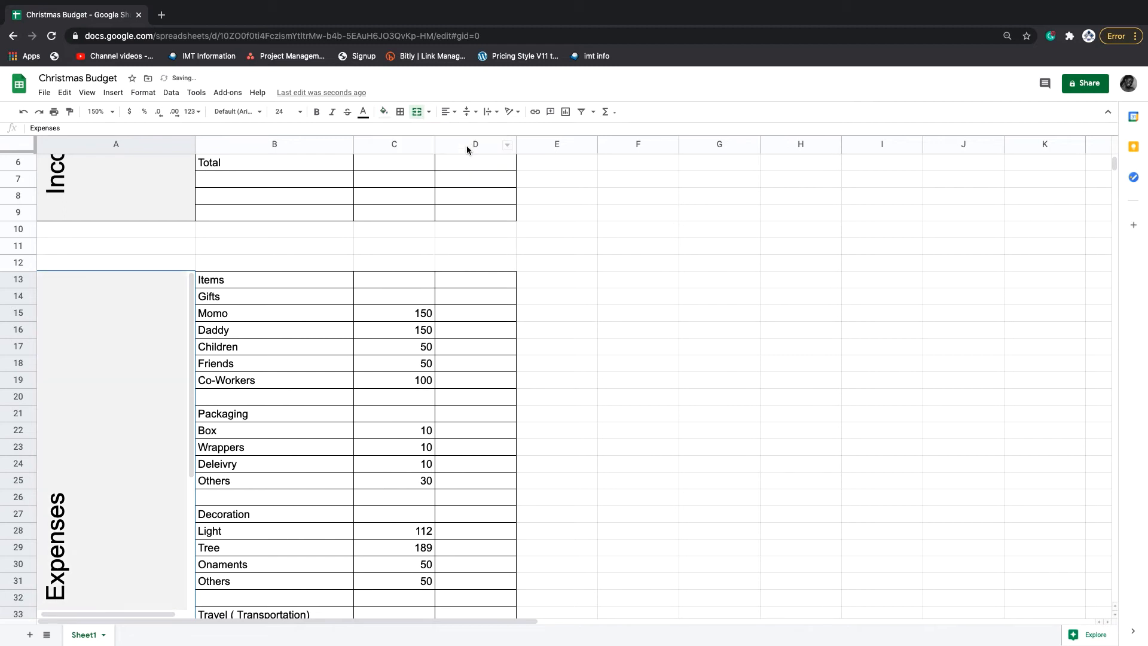
left_click(400, 236)
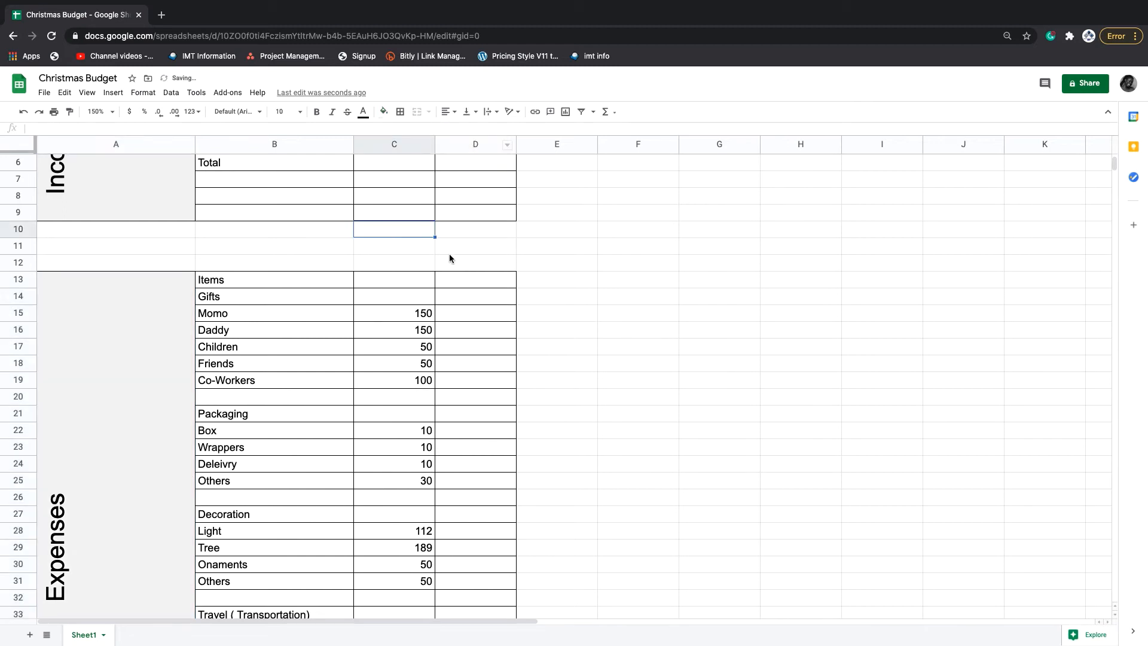
Examine the shading and borders of the Income and Expenses sections down to the table's last rows
scroll(450, 253, "down", 3)
scroll(449, 251, "up", 5)
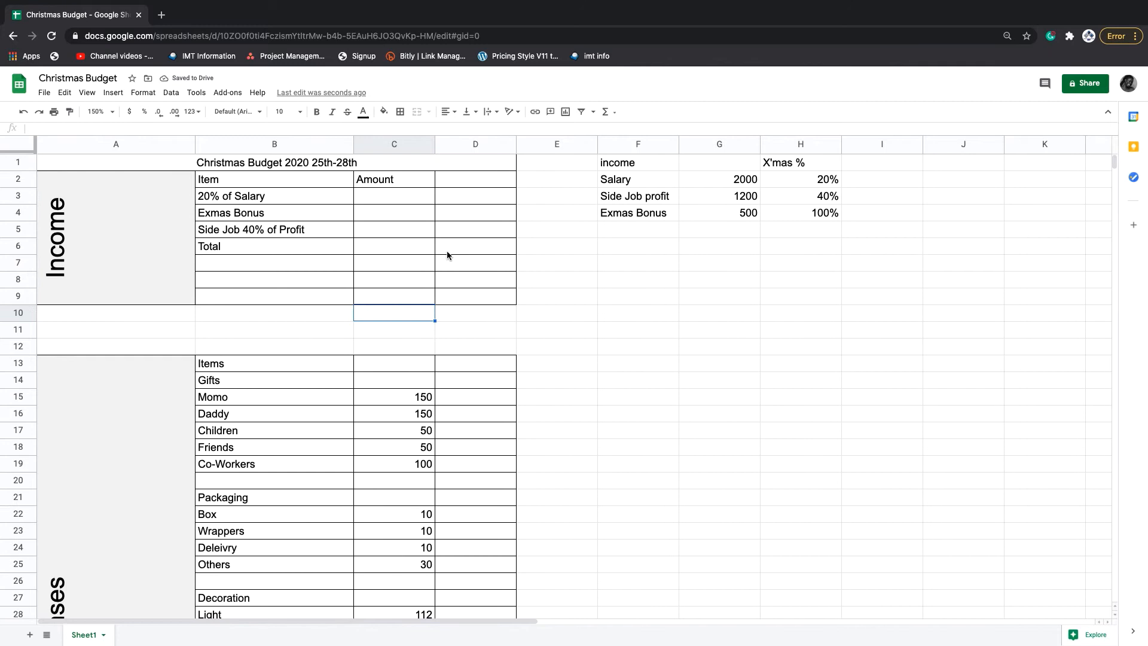
left_click(99, 231)
left_click(130, 425)
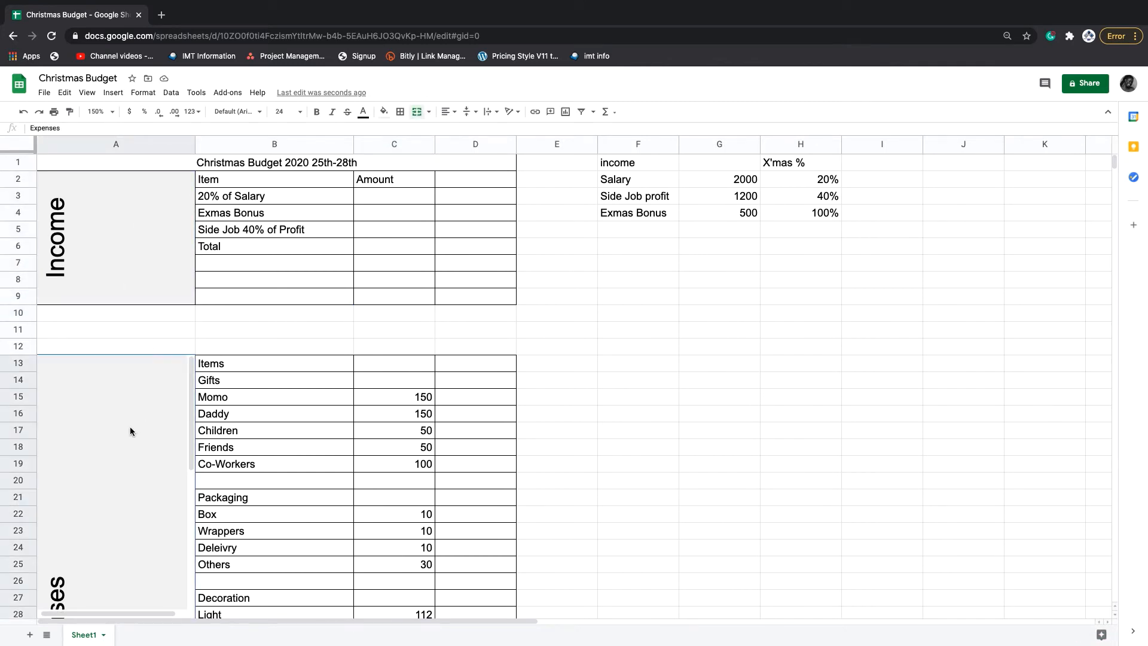
scroll(413, 353, "down", 3)
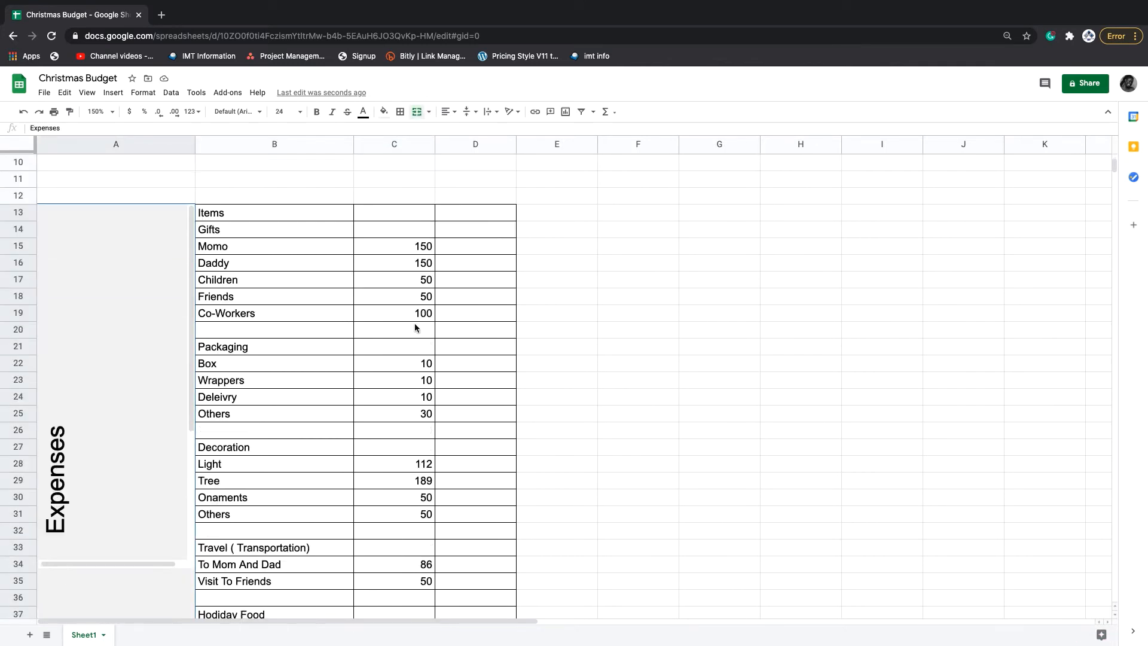
left_click(595, 409)
scroll(330, 401, "down", 6)
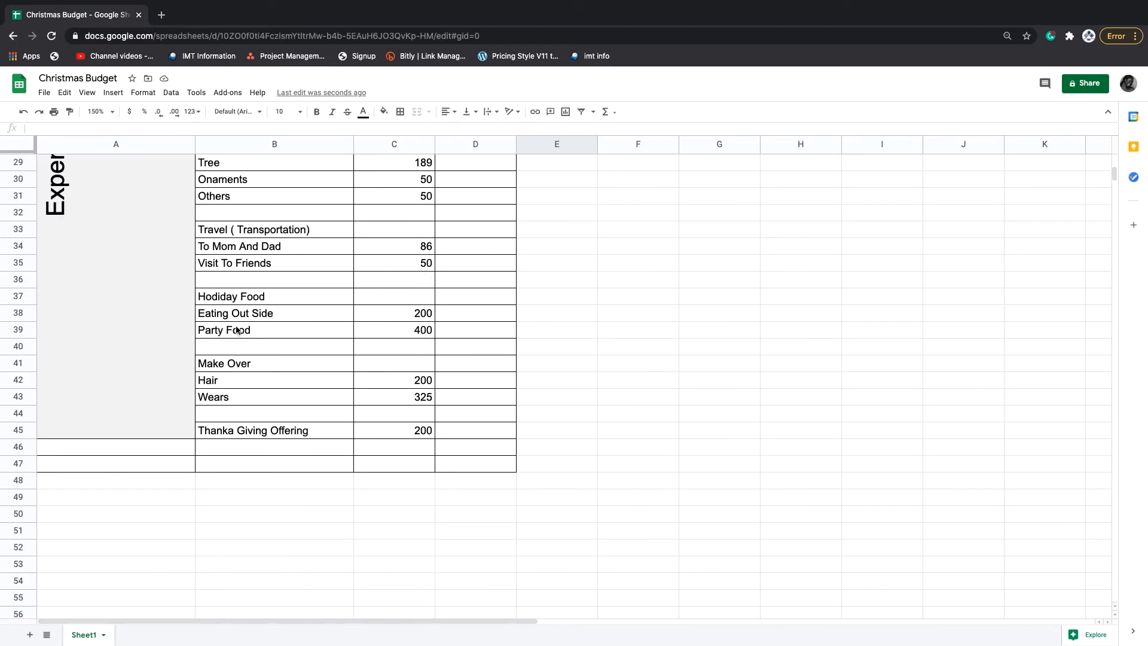
scroll(239, 323, "up", 9)
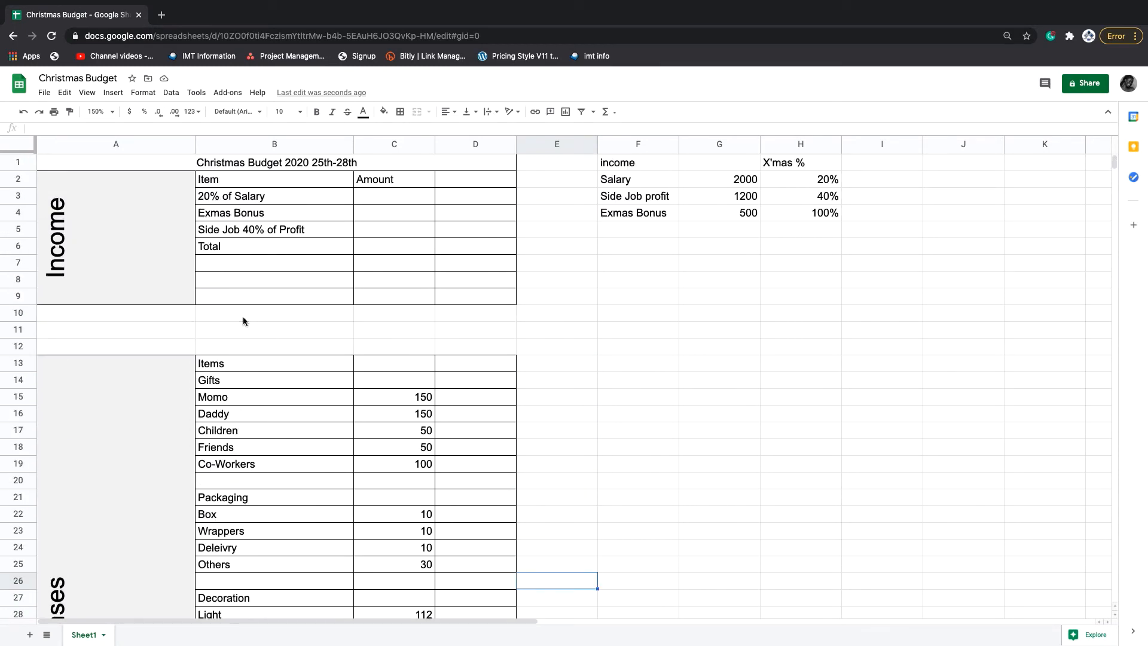
Fill the merged Christmas Budget title cell in row 1 with cyan
left_click(156, 166)
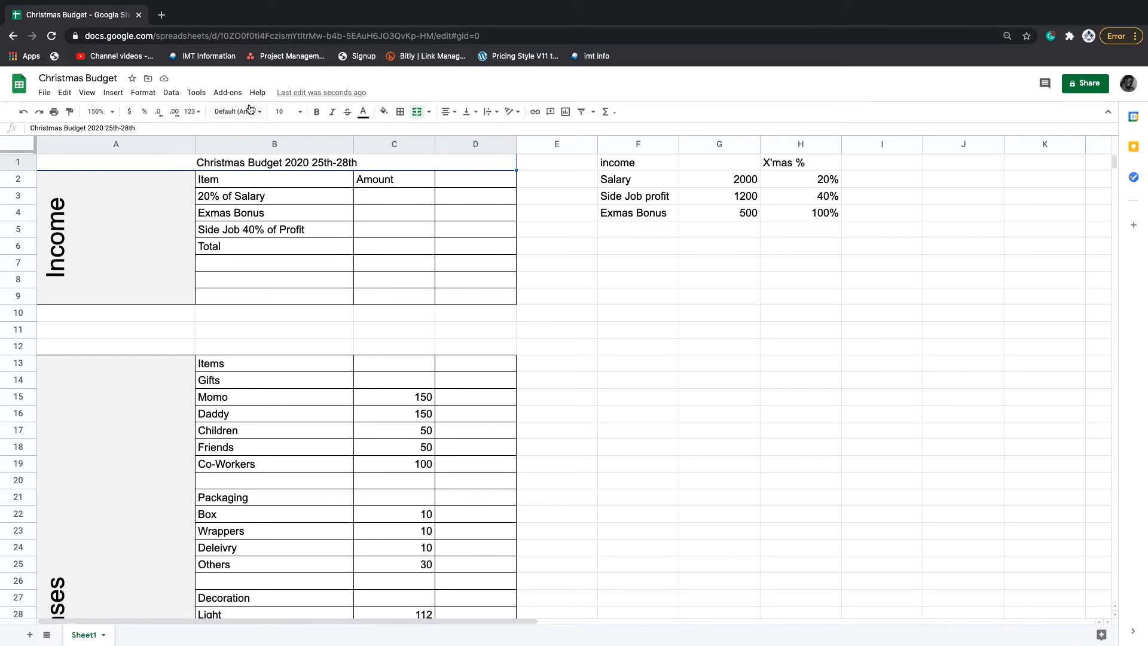
left_click(388, 114)
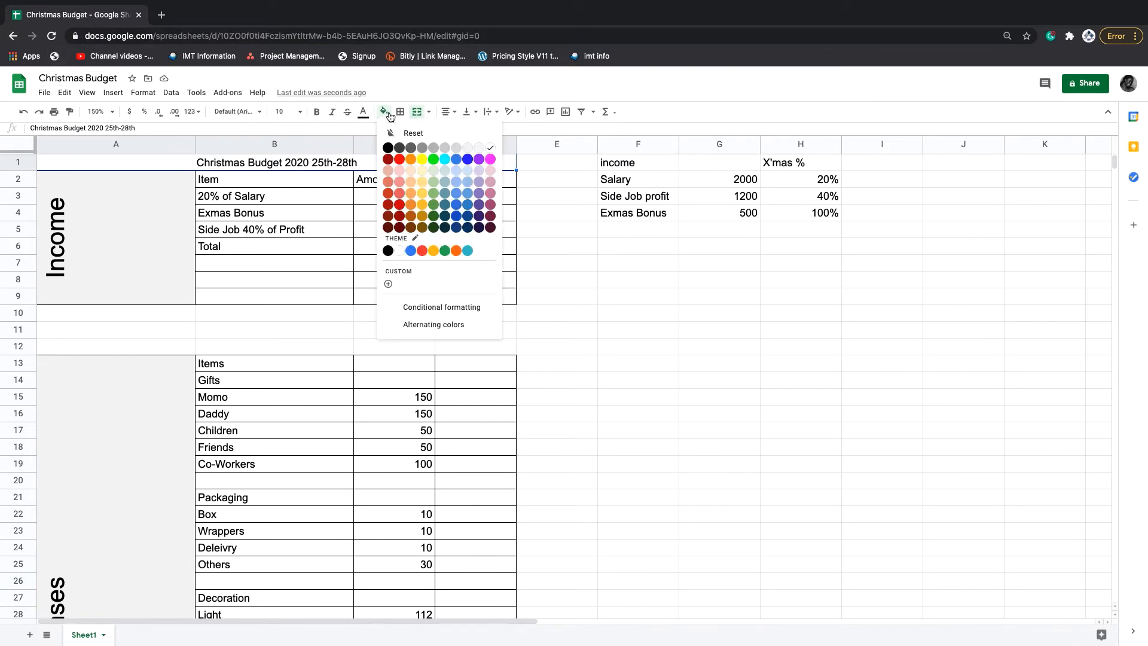
left_click(446, 160)
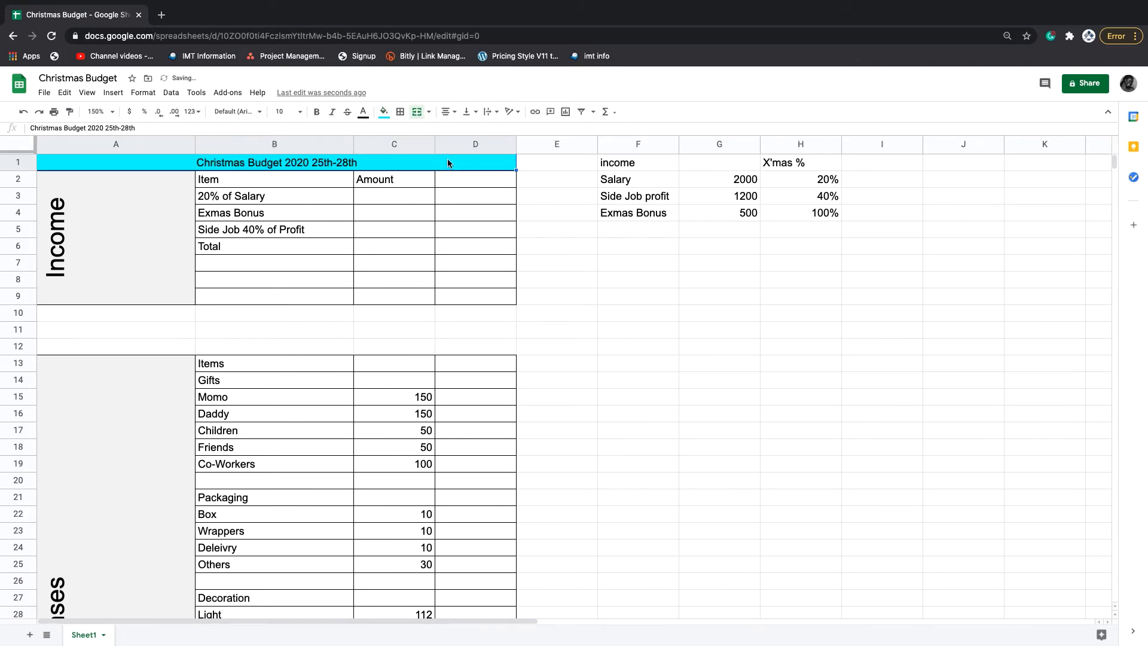
left_click(539, 329)
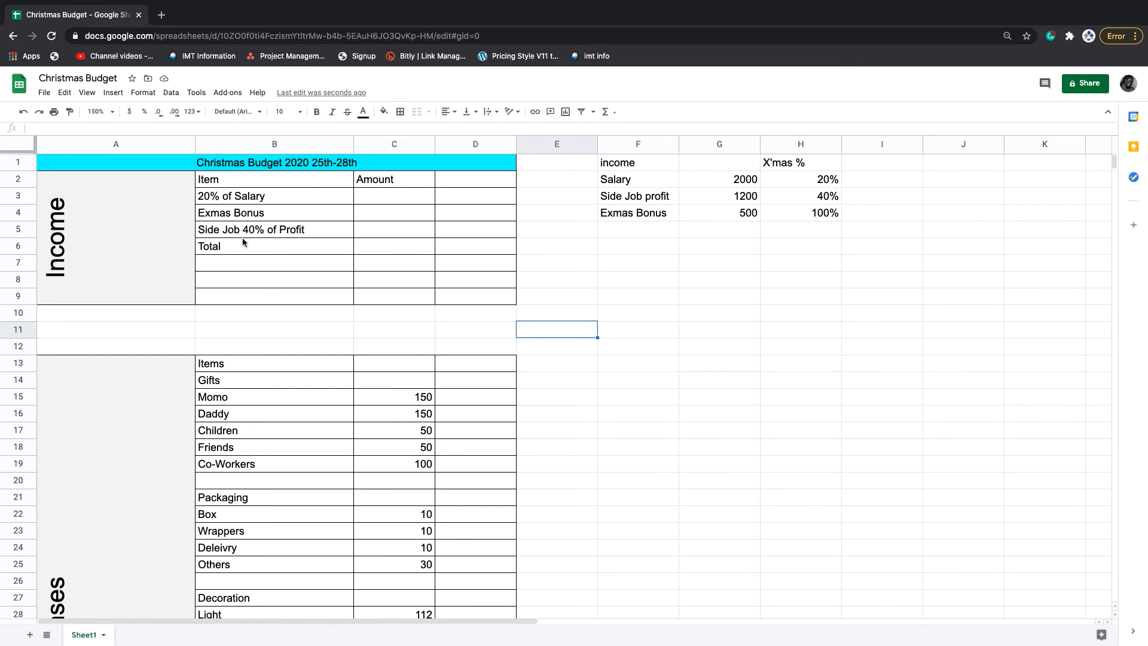
Try to change the border colour of the Income section, A2 through D9, to cyan
mouse_move(159, 179)
left_mouse_down()
mouse_move(275, 242)
mouse_move(466, 271)
left_mouse_up()
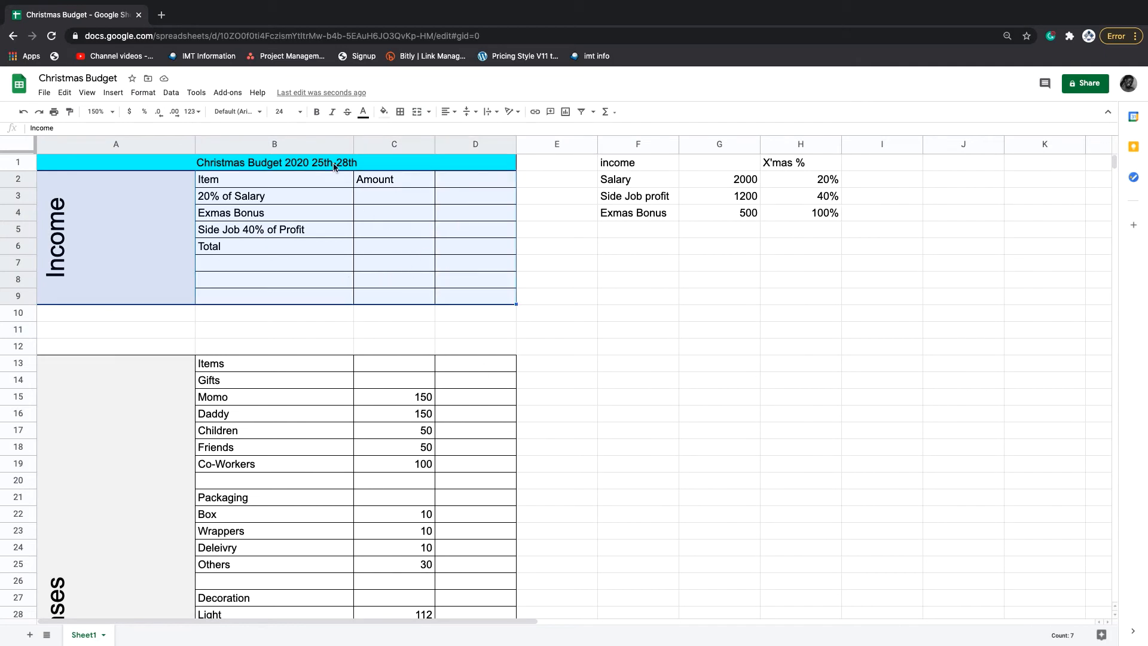
left_click(404, 115)
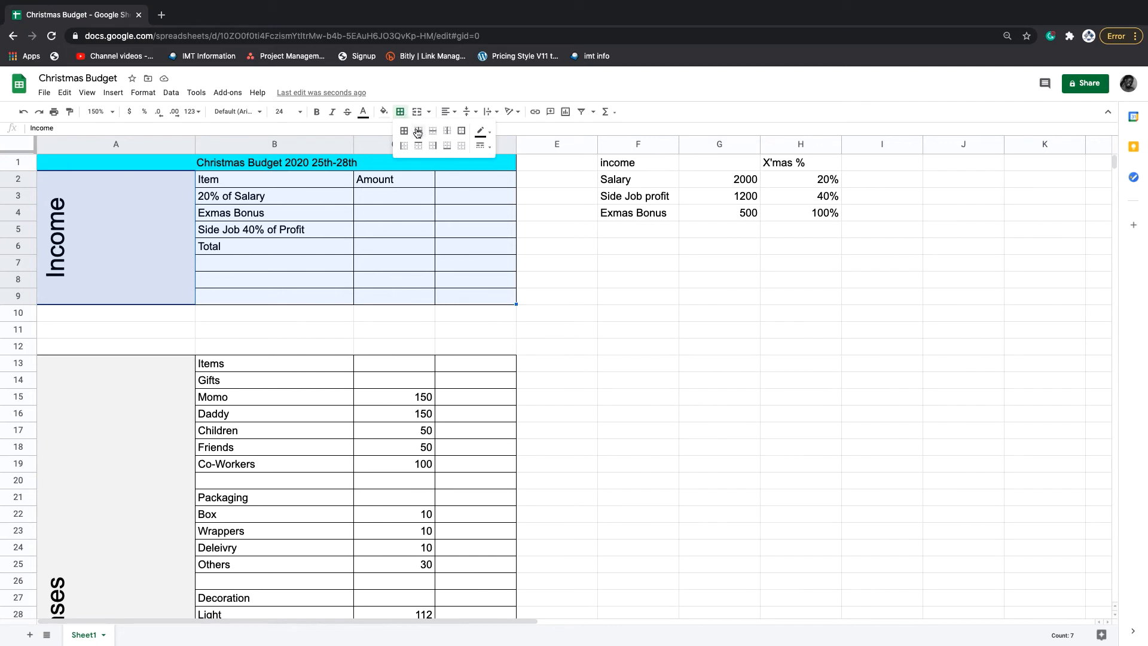
left_click(489, 134)
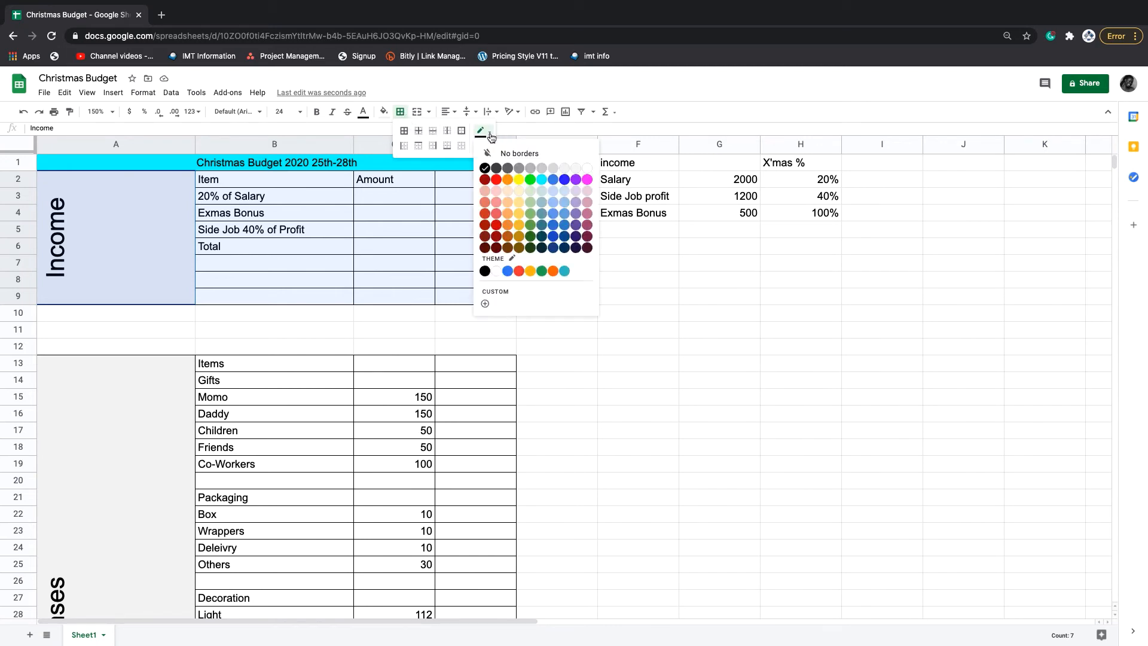
left_click(541, 180)
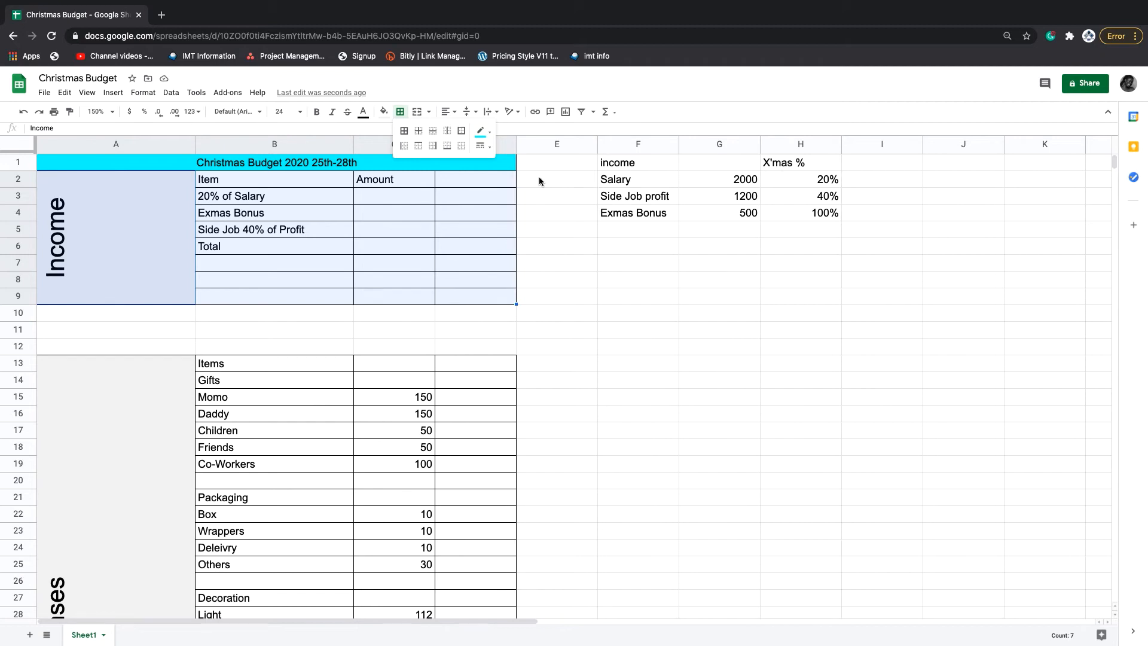
left_click(413, 242)
left_click(394, 326)
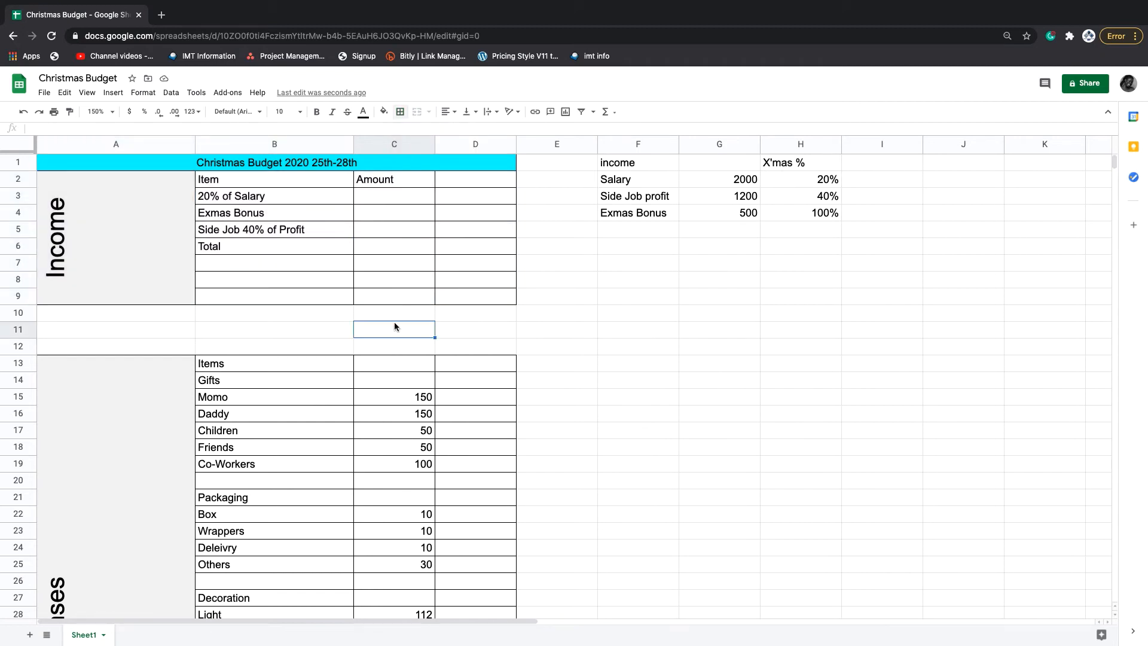
Try to apply a cyan border colour to the income table range B2:D9
left_click_drag(237, 185, 466, 299)
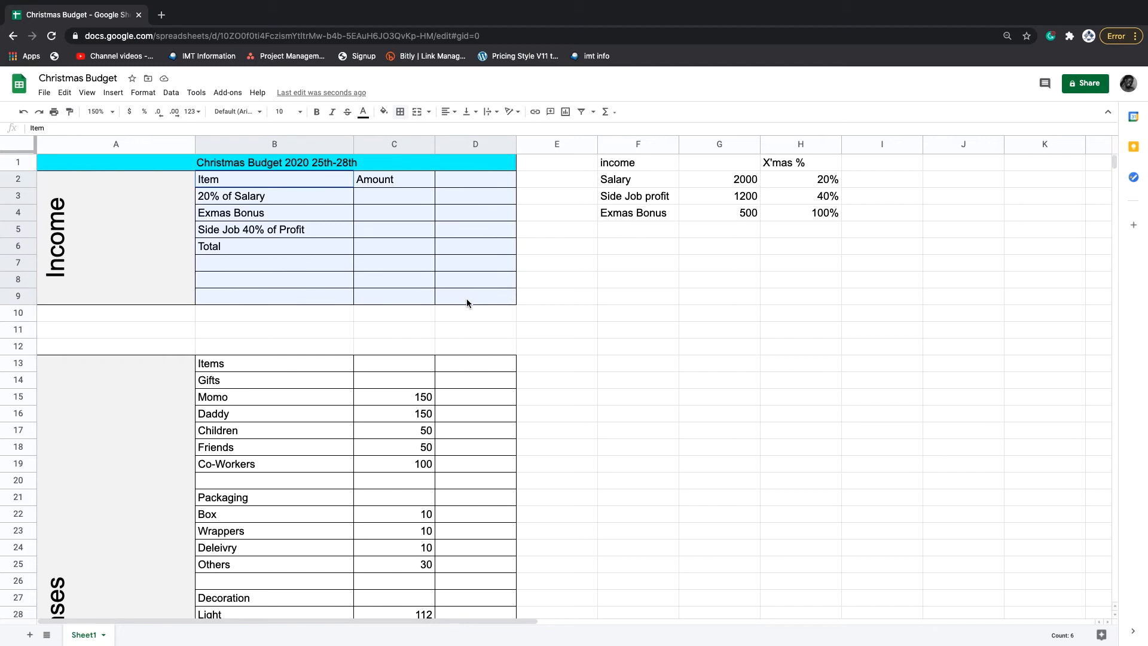
left_click(406, 115)
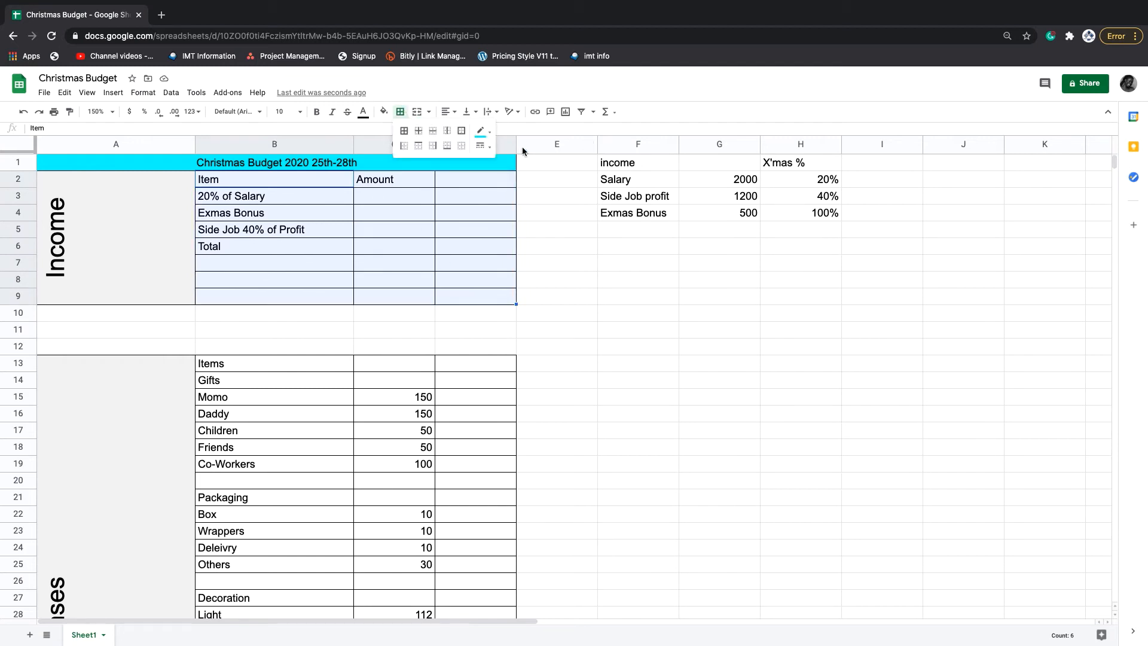
left_click(491, 137)
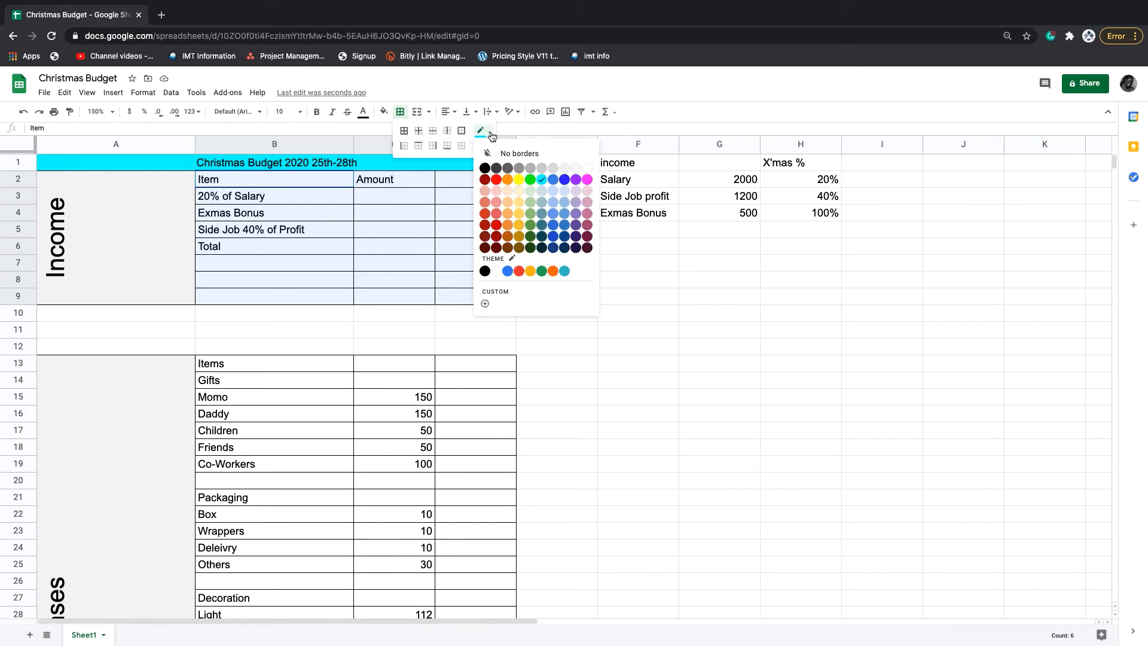
left_click(542, 179)
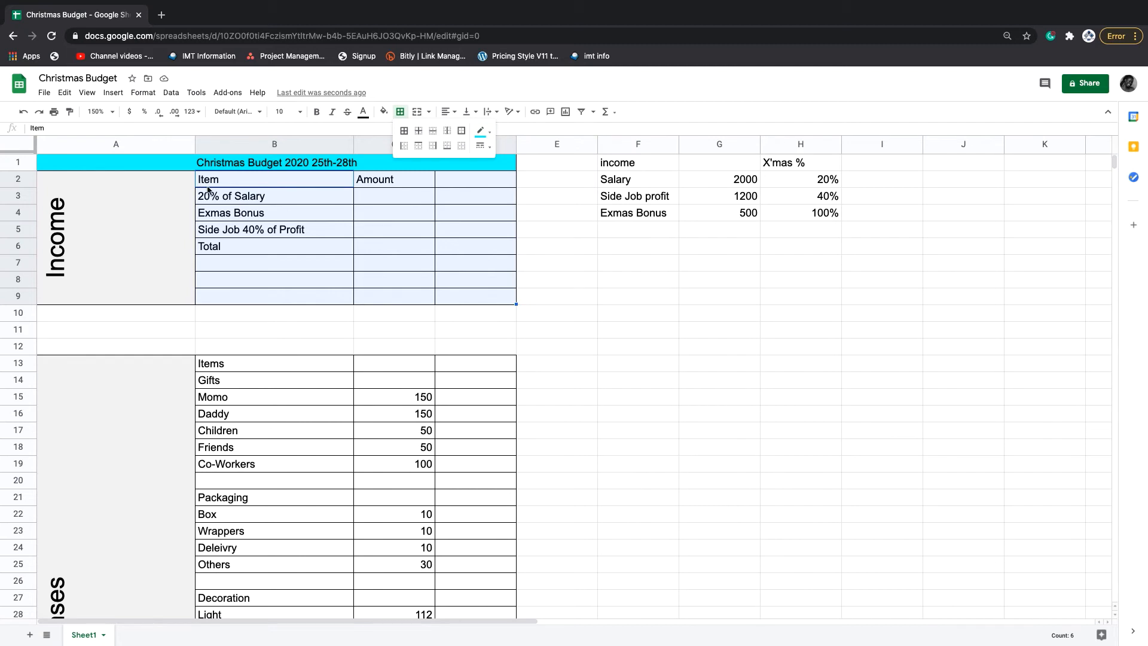
left_click_drag(203, 182, 476, 302)
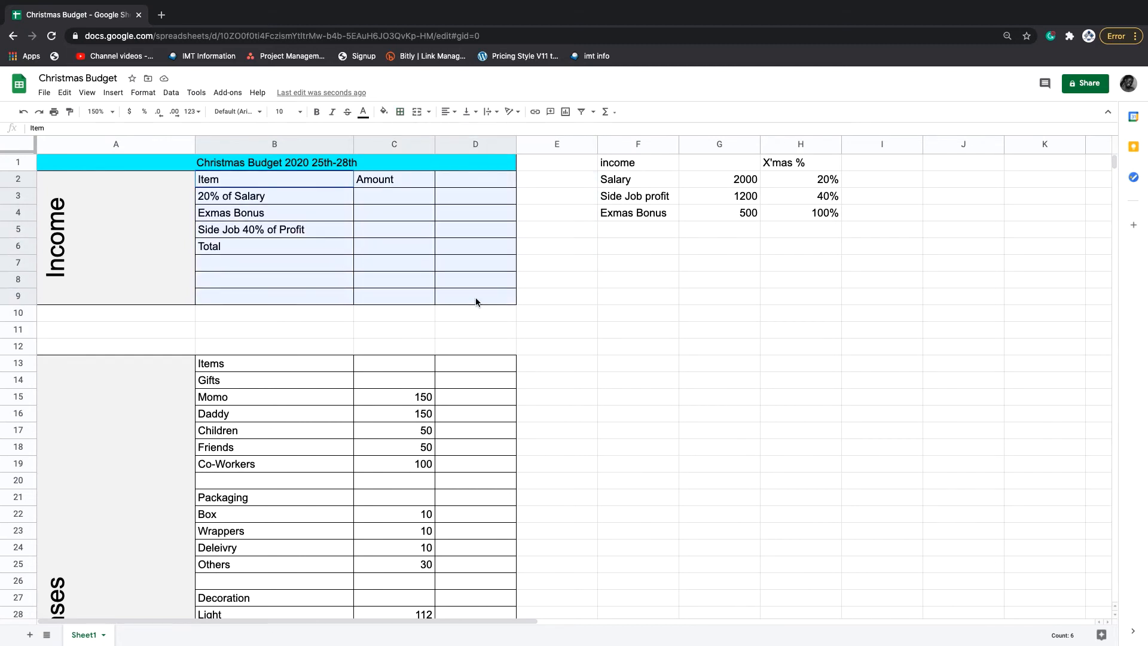
left_click(452, 330)
scroll(417, 274, "down", 5)
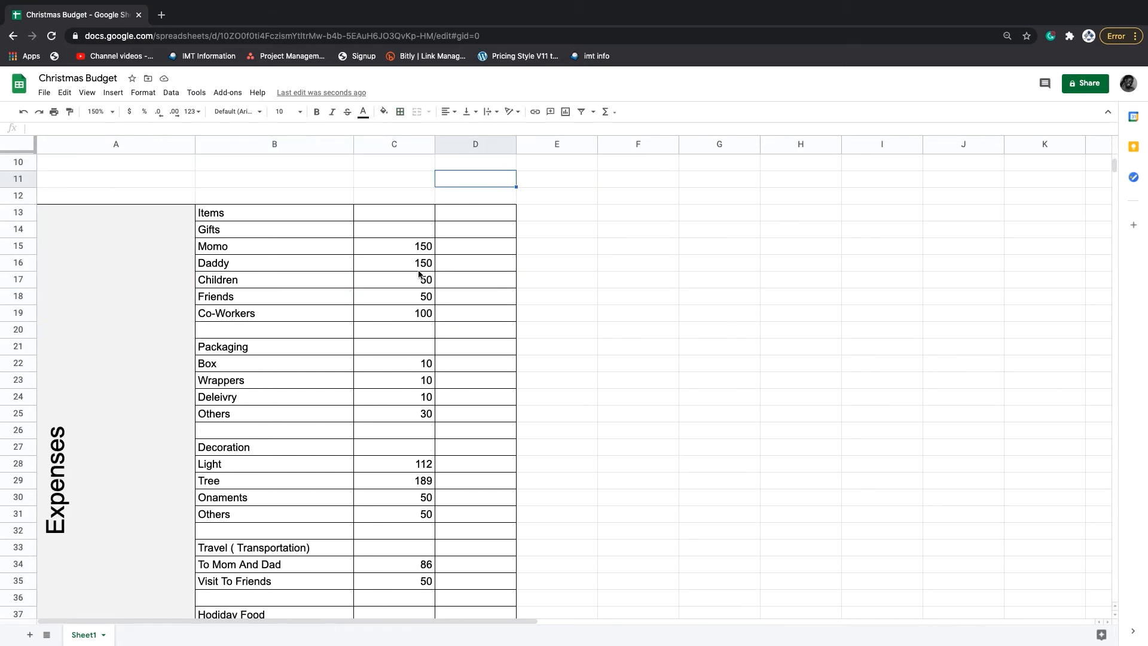
scroll(418, 267, "up", 5)
left_click(303, 399)
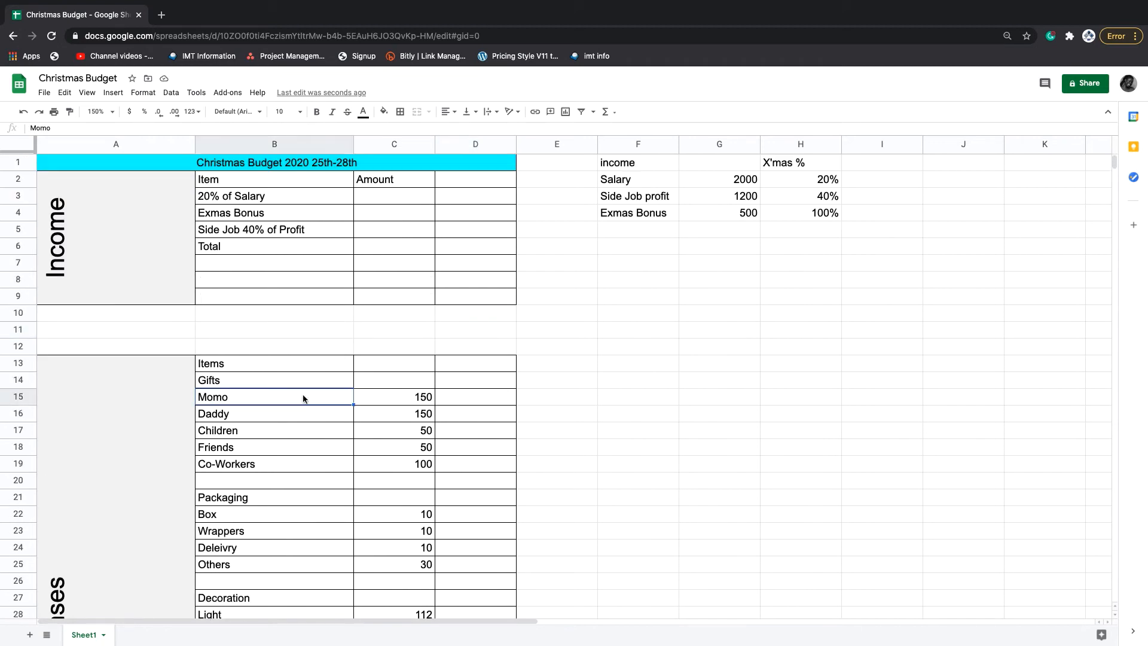
left_click(240, 367)
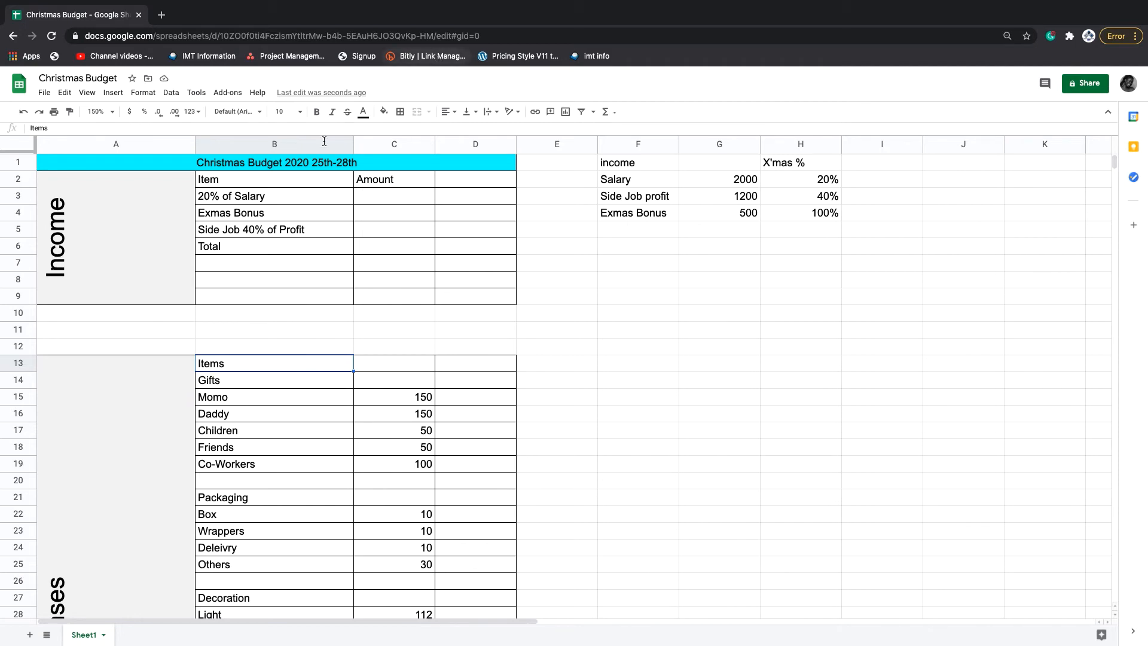
left_click_drag(268, 181, 503, 303)
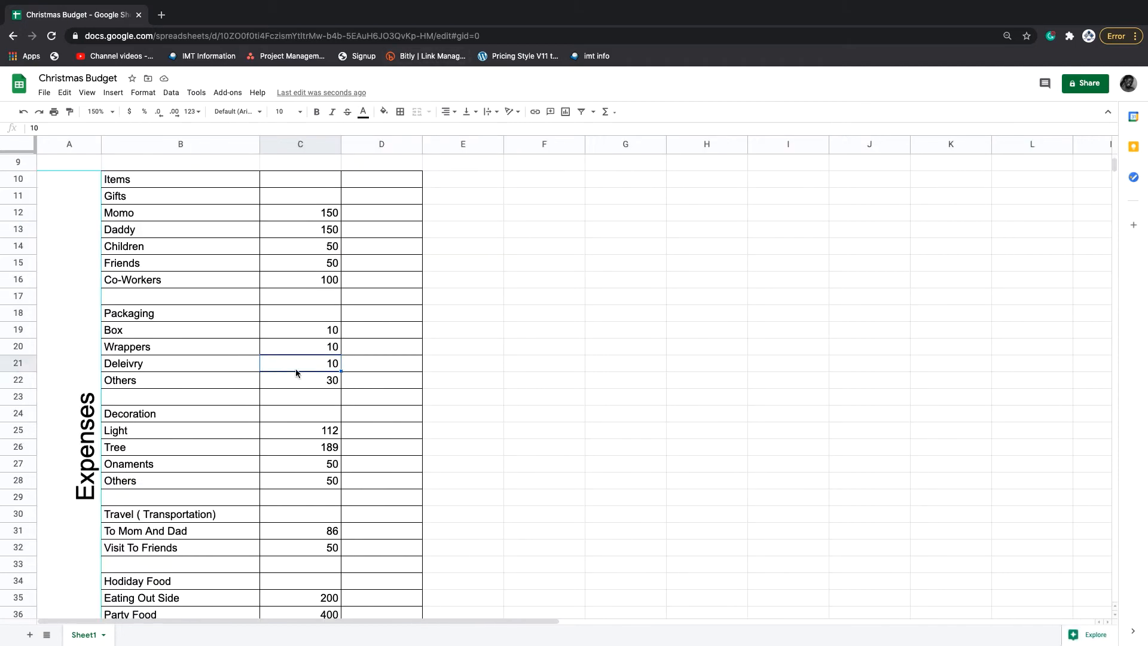
scroll(302, 382, "down", 5)
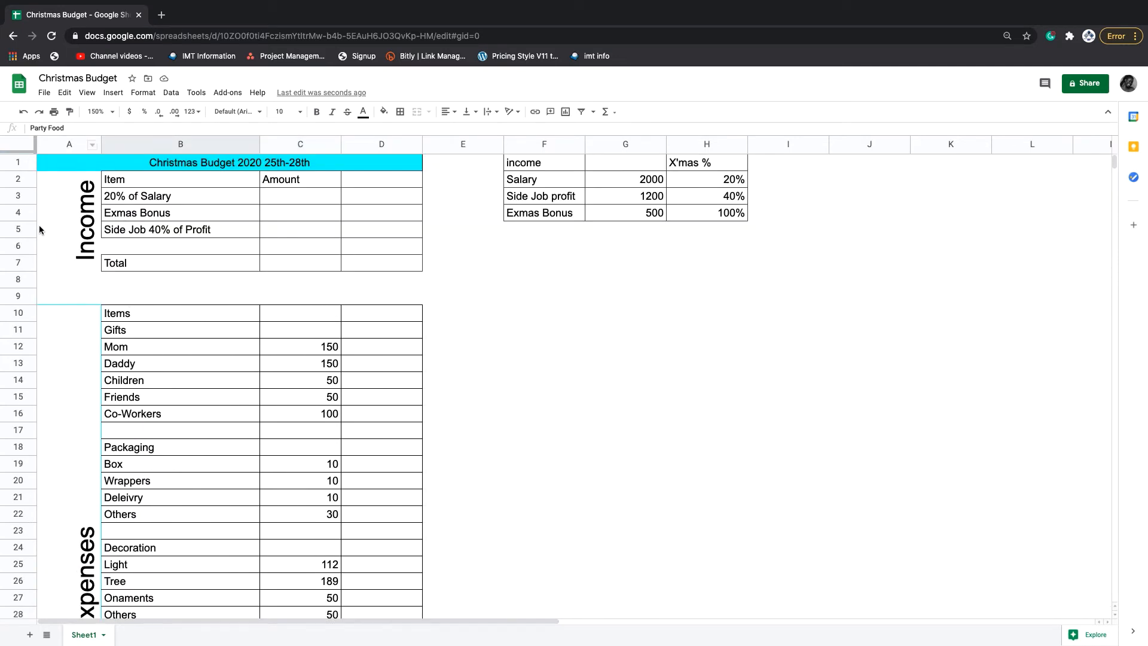
Fill the merged Income heading cell in column A with cyan
left_click(51, 186)
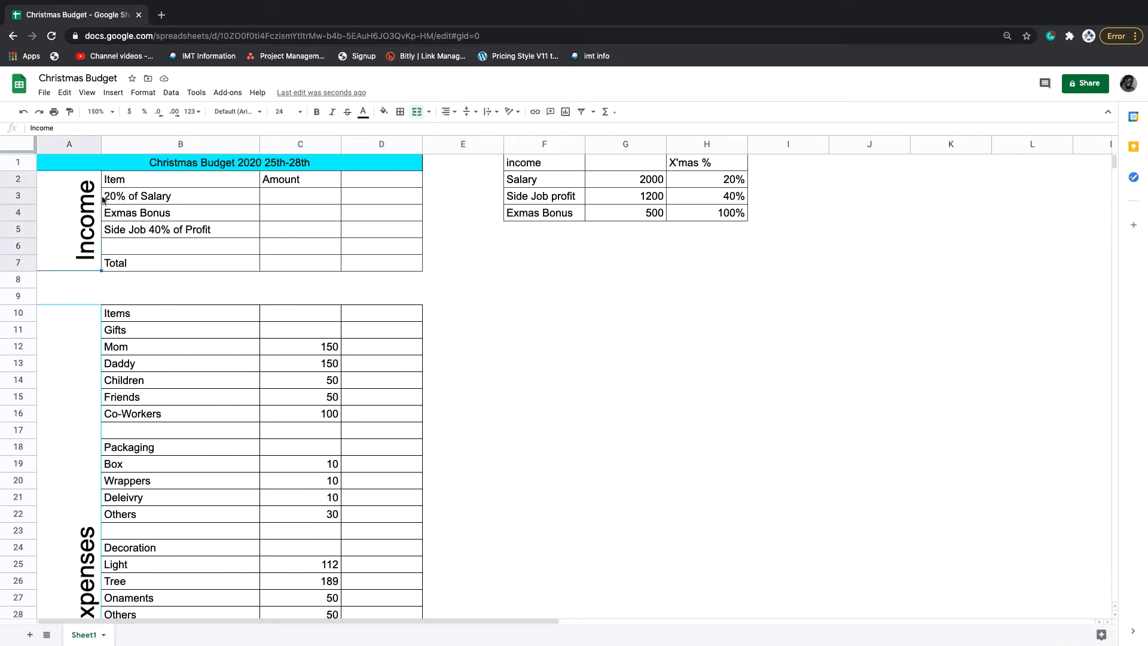
left_click(383, 111)
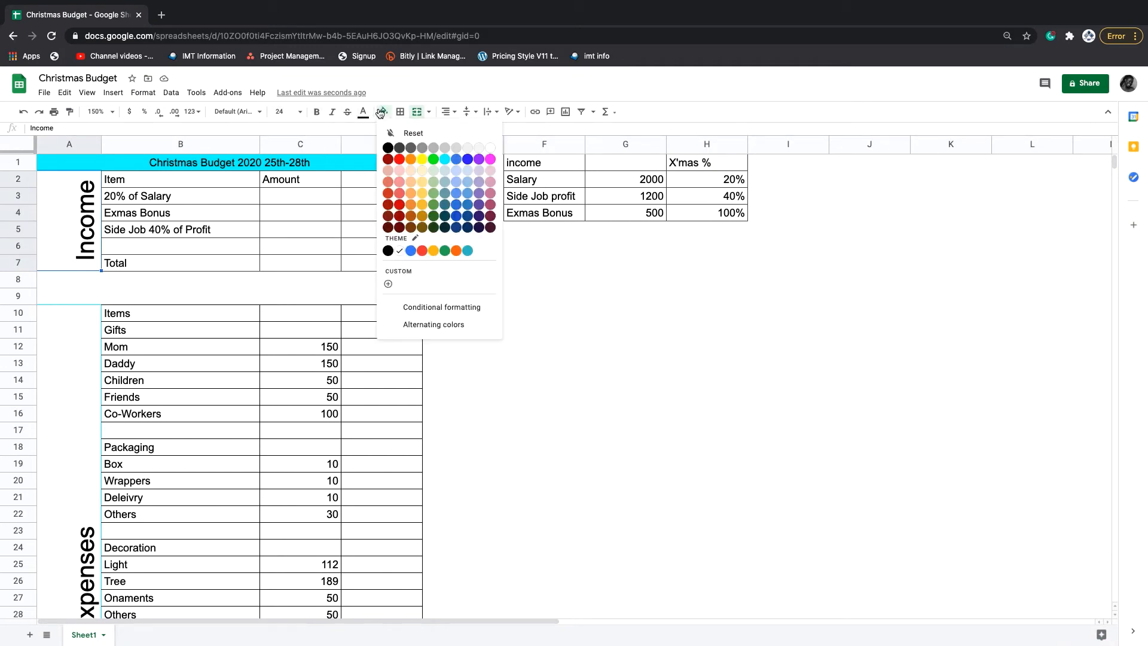
left_click(445, 160)
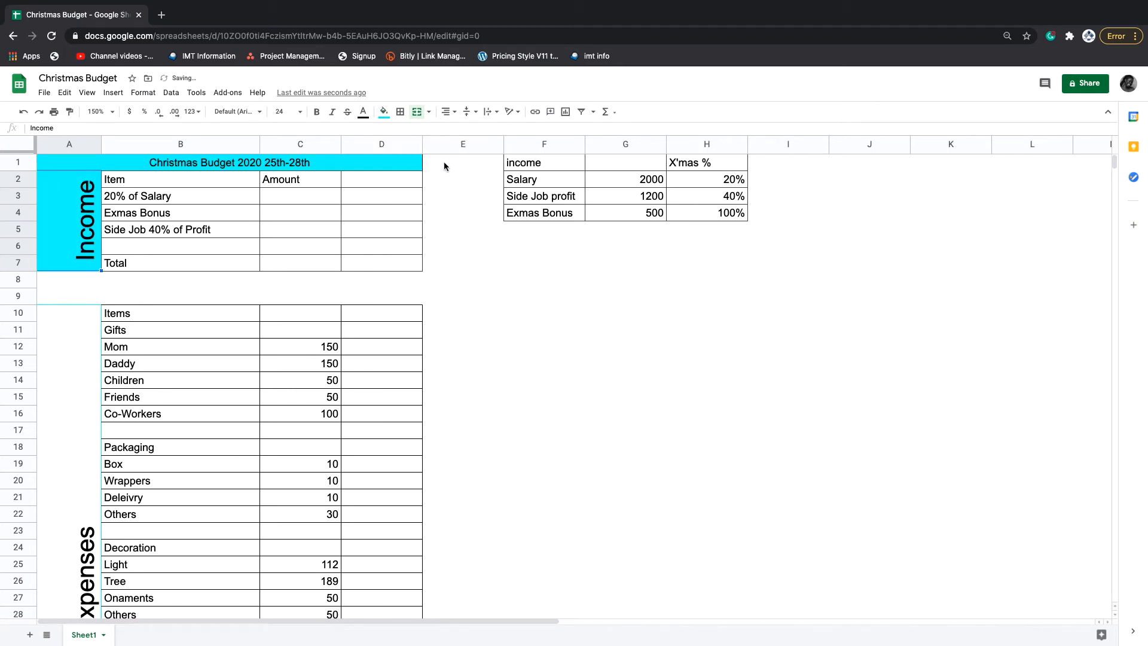
Fill the merged Expenses heading cell in column A with the same cyan as the Income heading
left_click(51, 349)
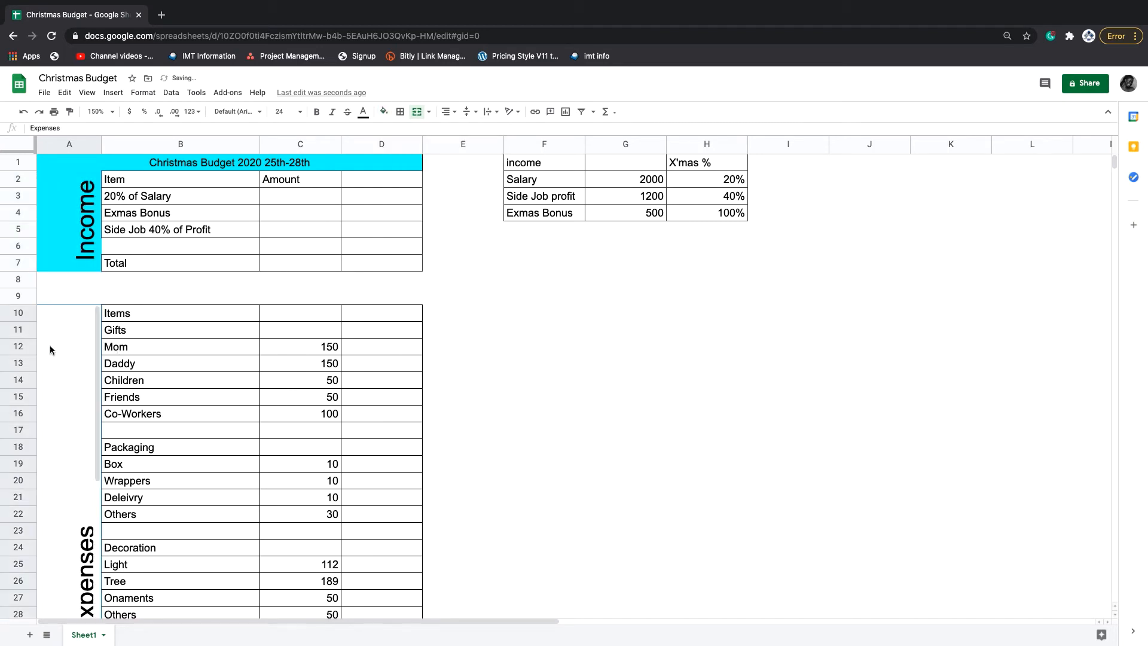
left_click(385, 114)
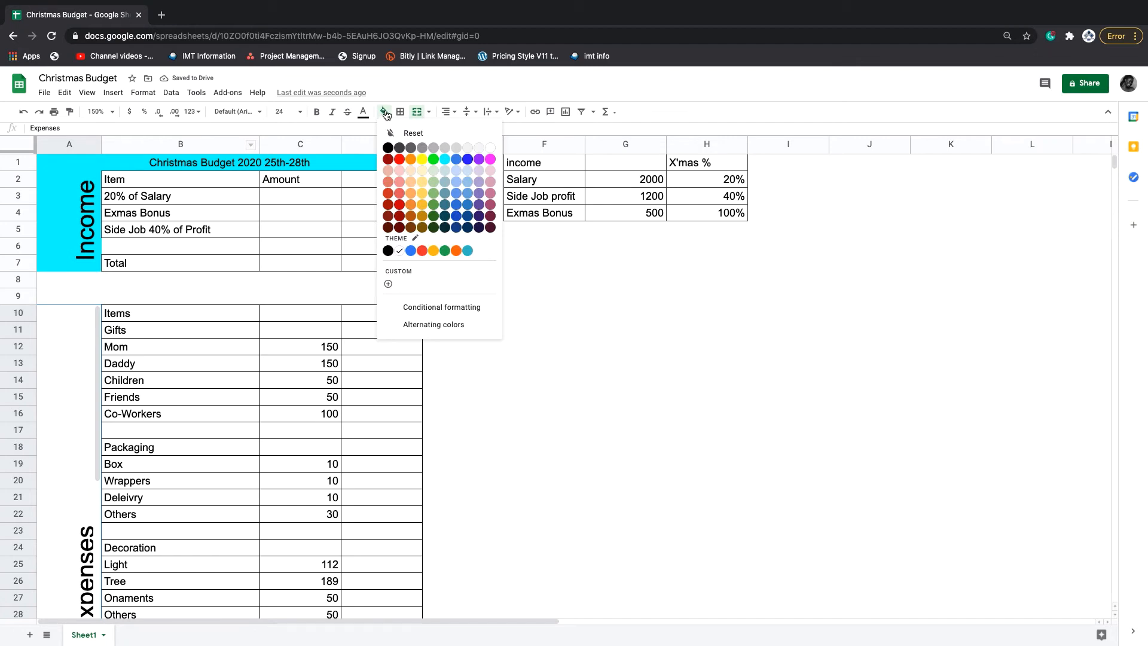
left_click(445, 170)
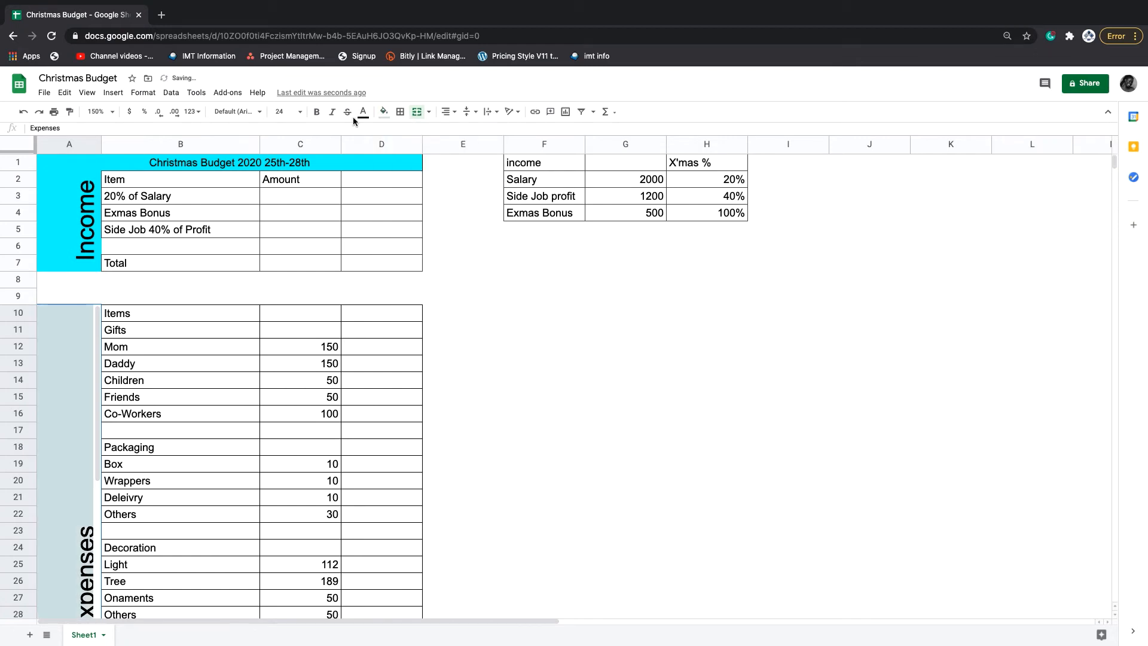
left_click(384, 113)
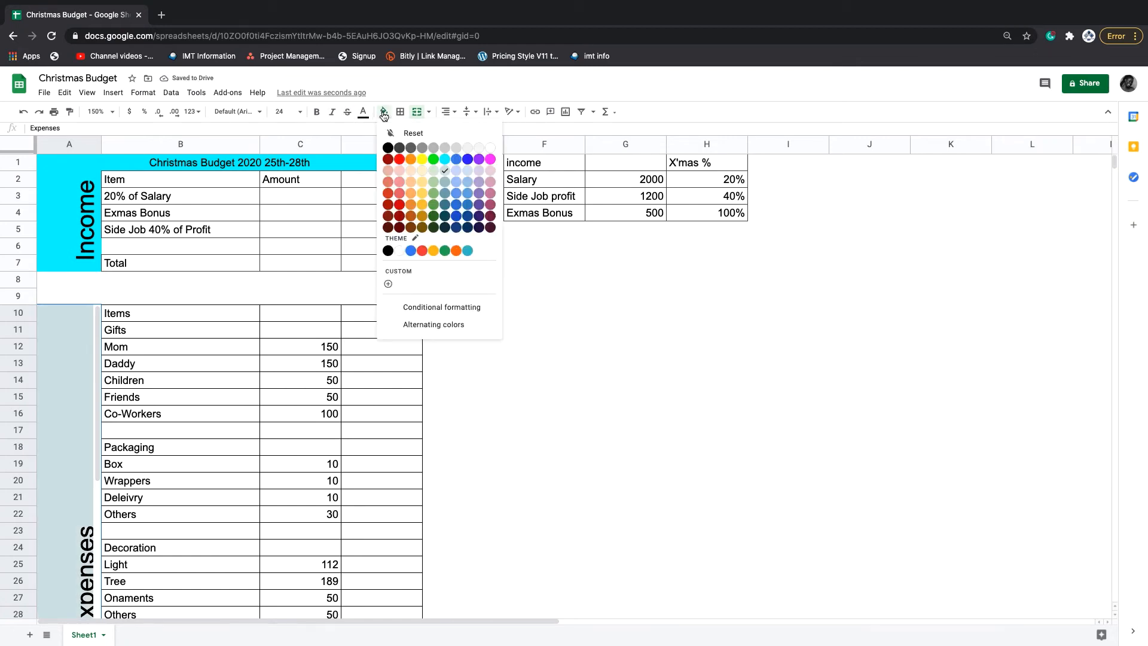
left_click(444, 161)
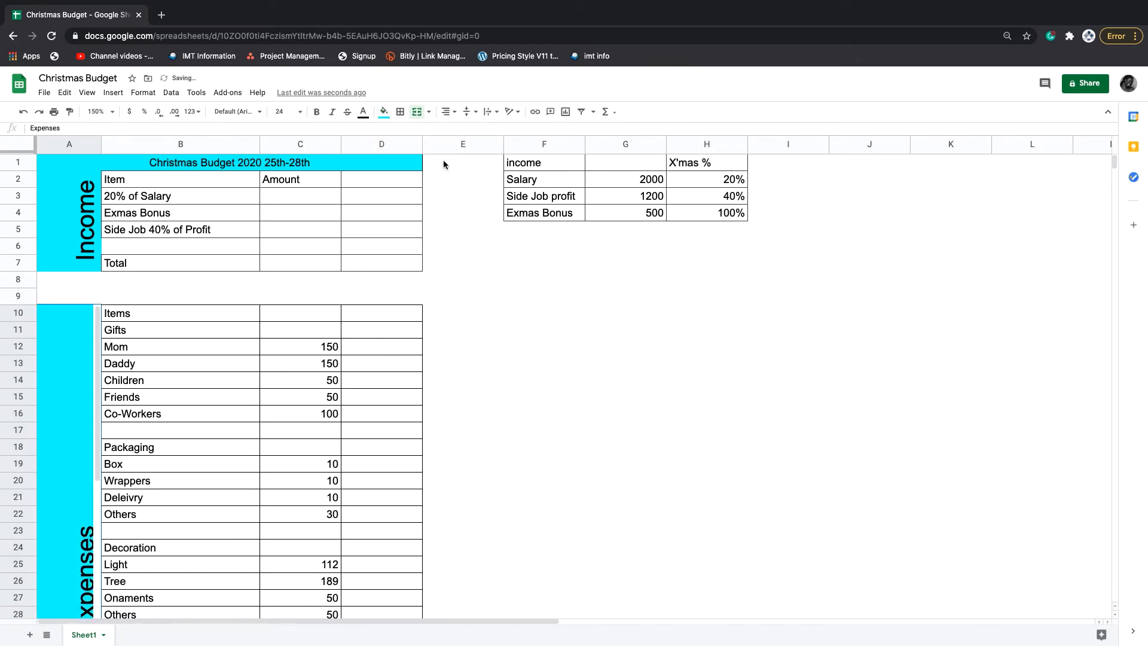
left_click(549, 170)
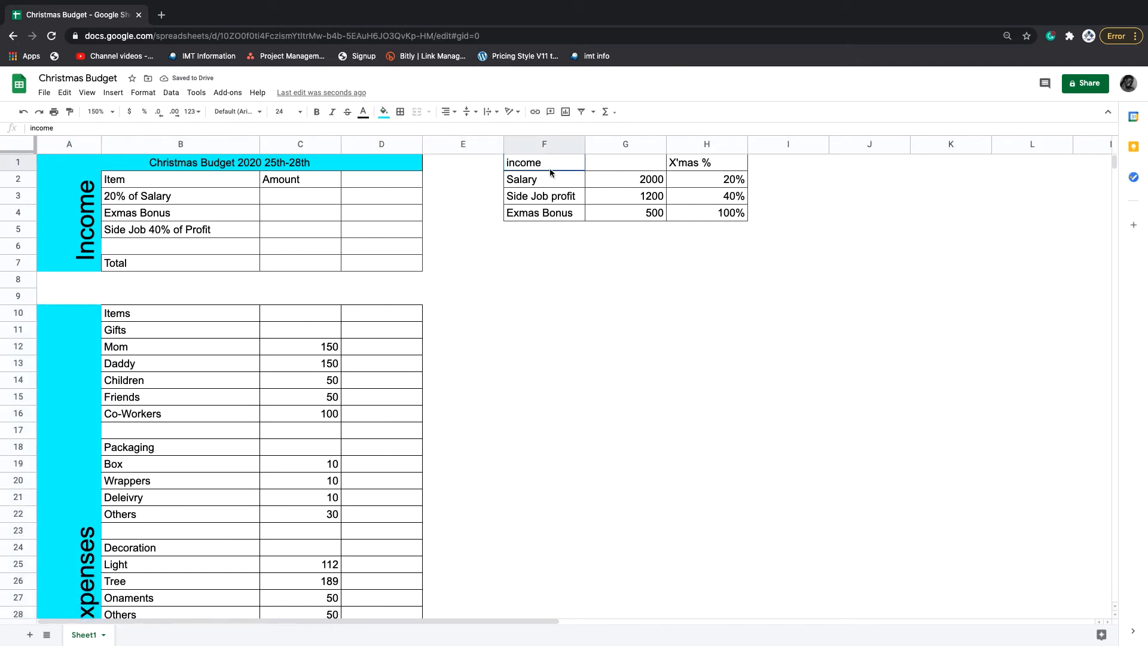
Change the font of the entire sheet to Times New Roman
scroll(274, 342, "down", 2)
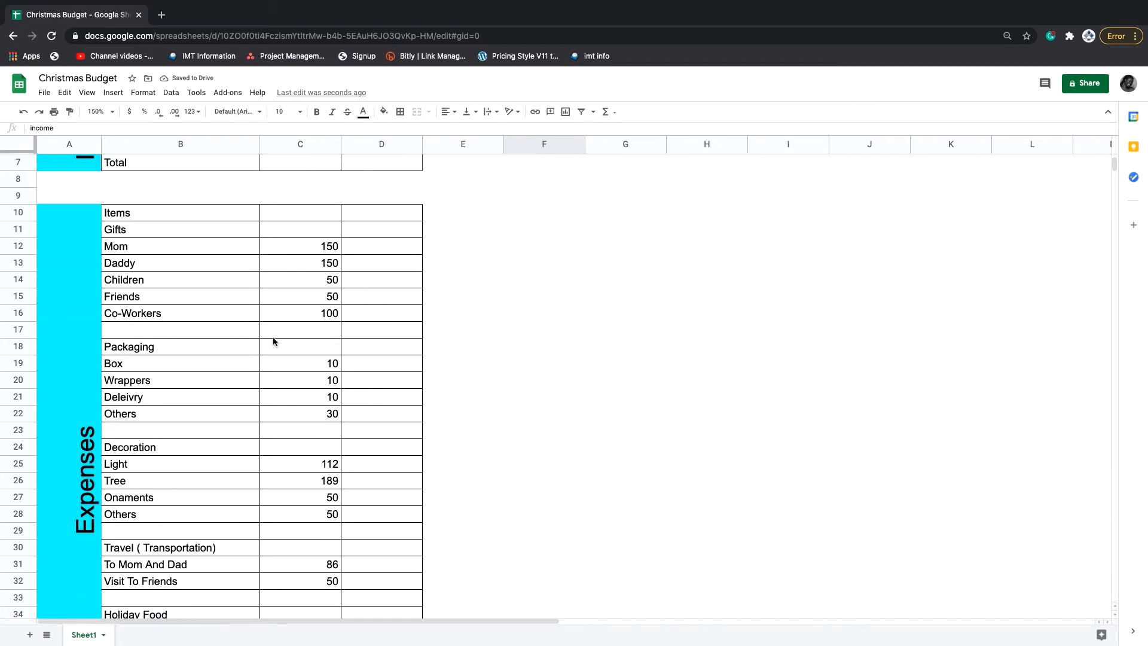
scroll(274, 341, "up", 2)
scroll(281, 349, "down", 5)
scroll(251, 275, "up", 5)
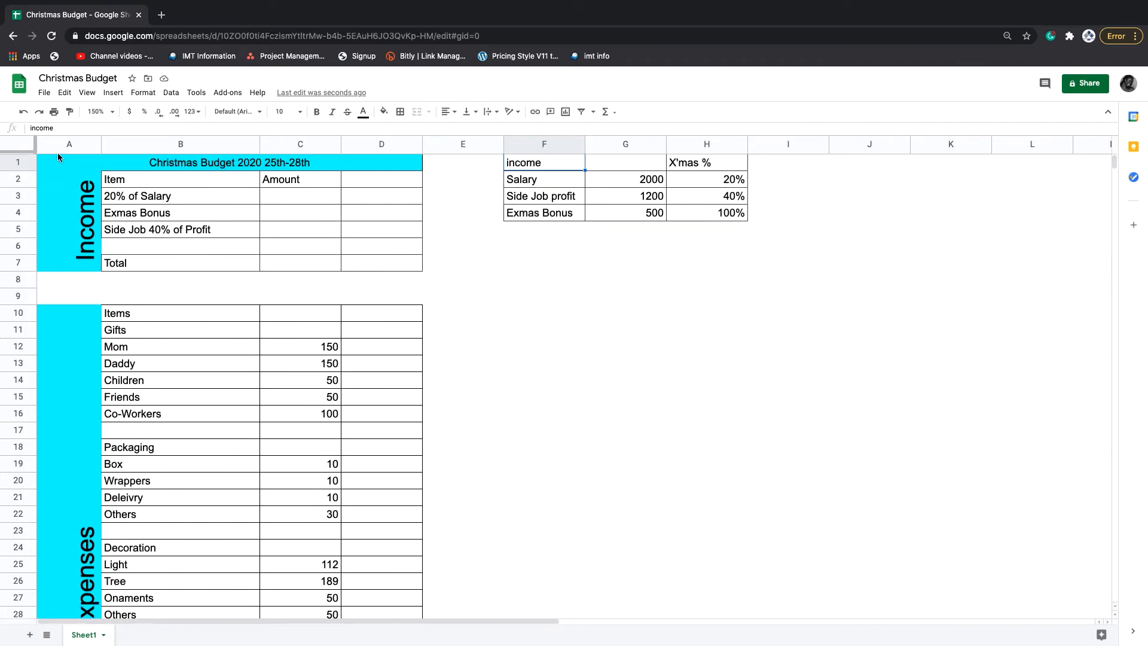
left_click(6, 146)
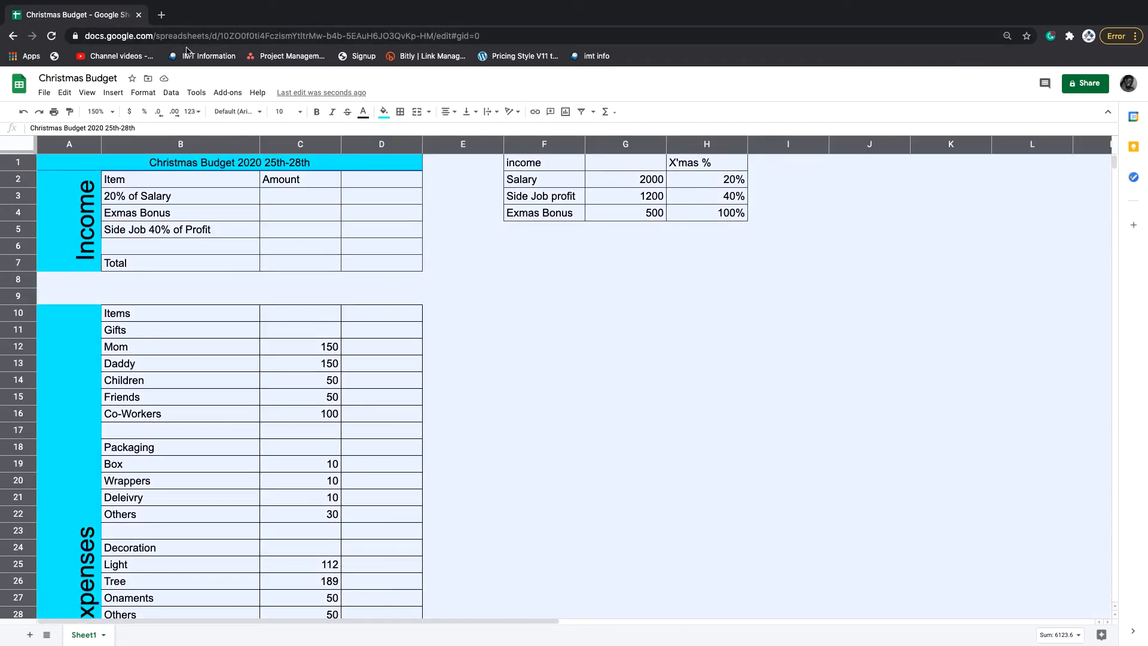
left_click(224, 113)
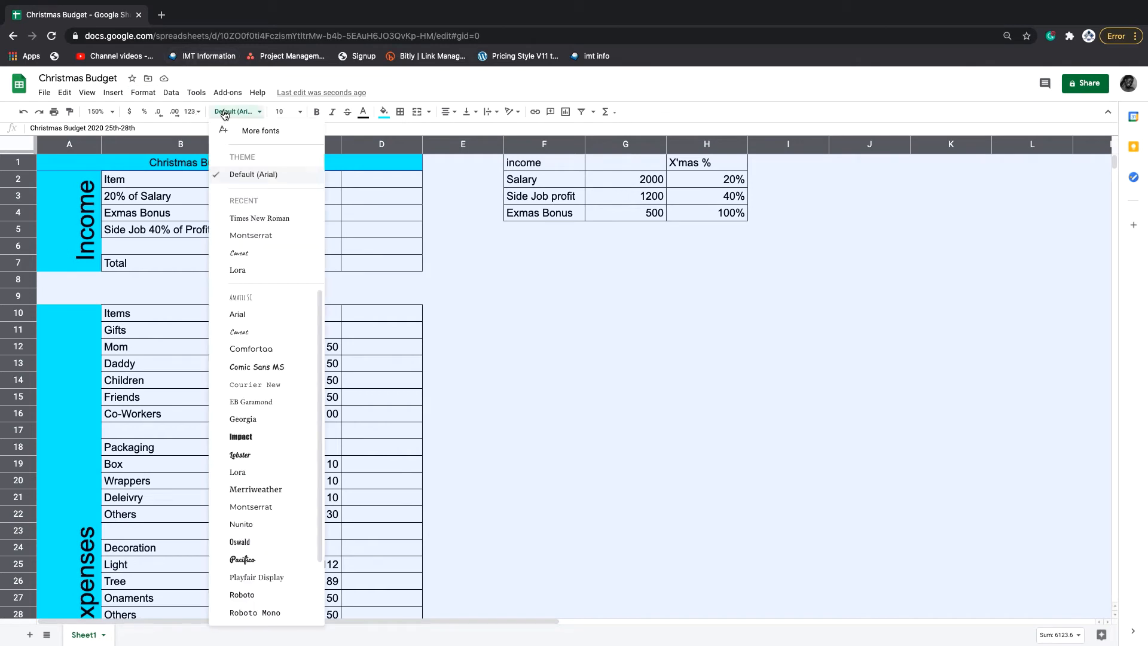
left_click(246, 220)
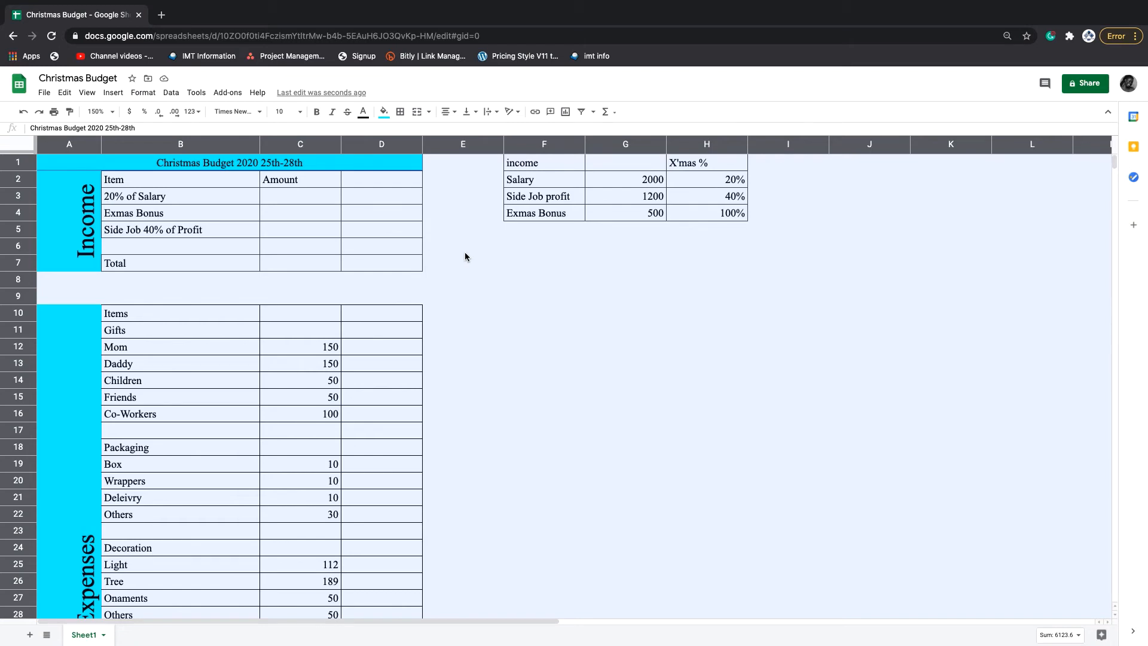
left_click(295, 233)
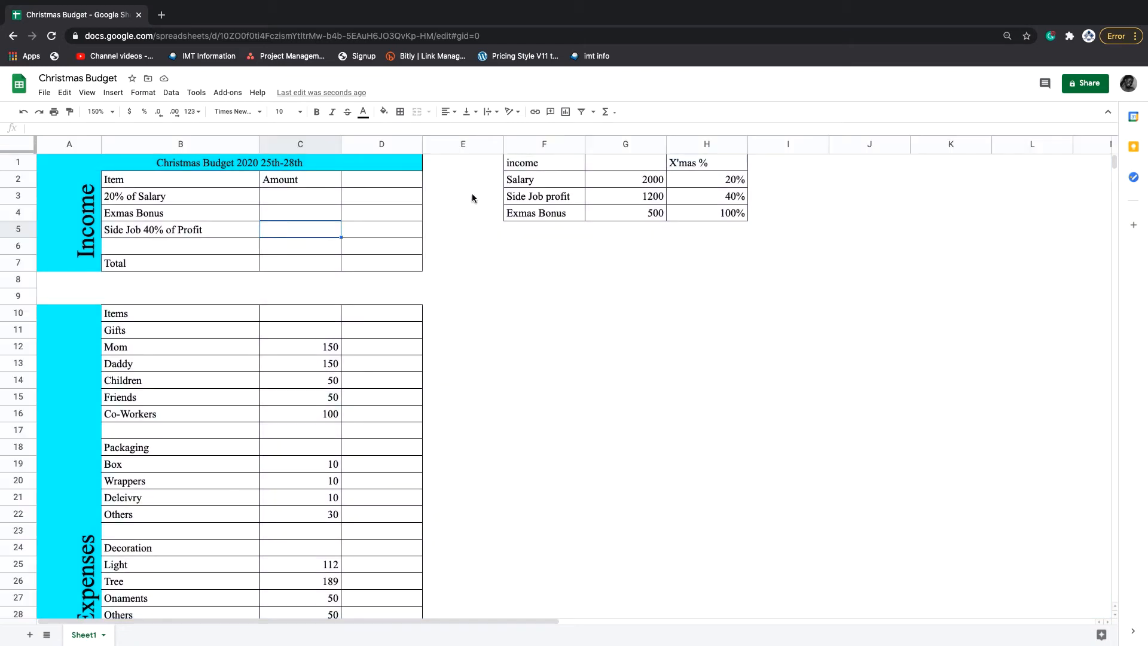
scroll(472, 236, "down", 3)
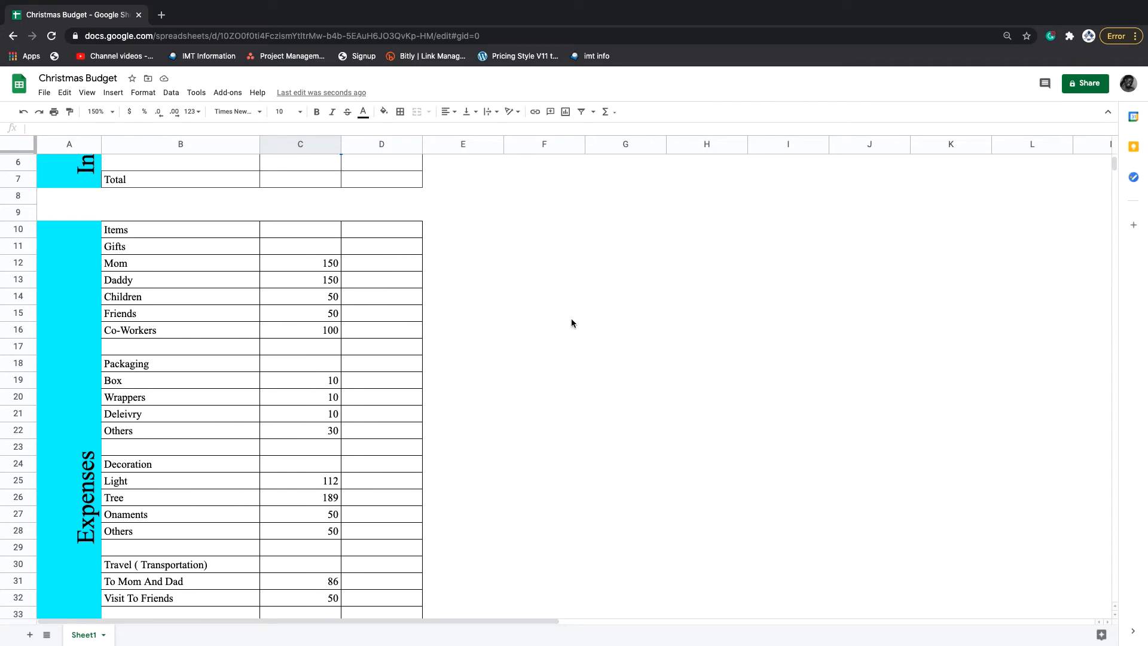
scroll(571, 323, "up", 3)
left_click(542, 345)
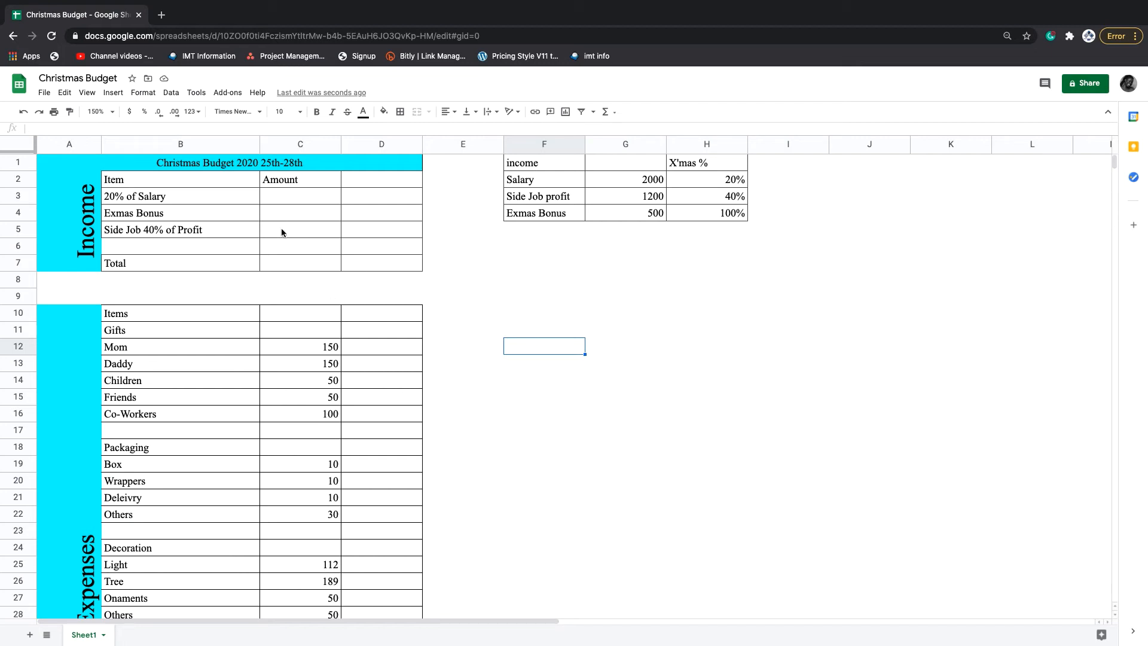
left_click(285, 190)
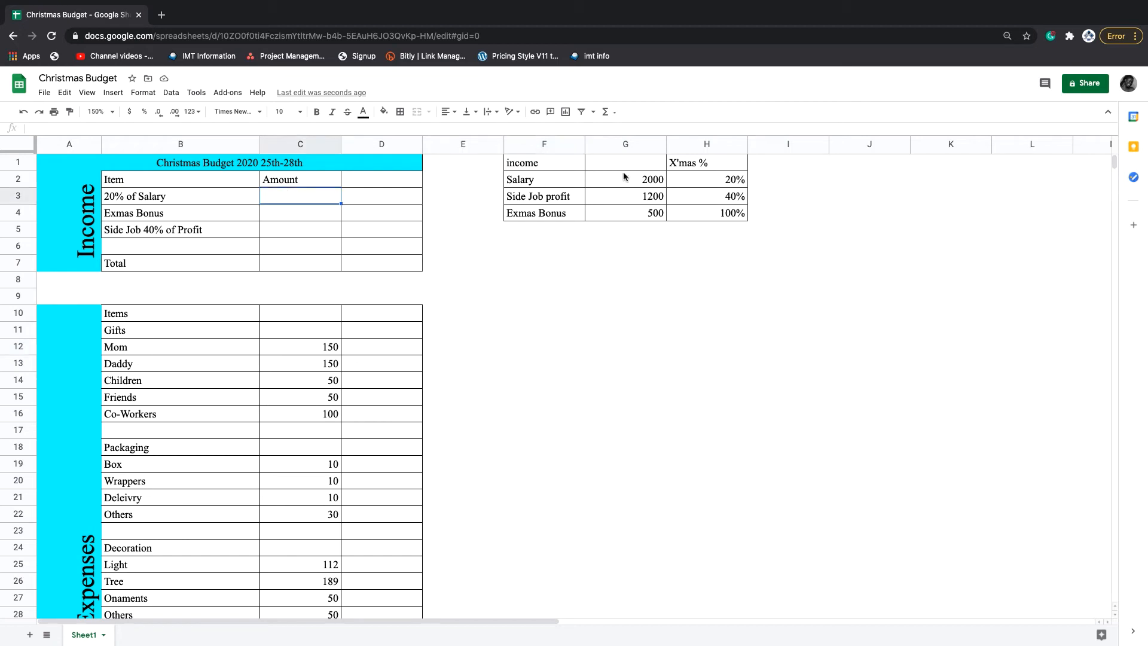
Move the "Side Job profit" label from F3 to F4, replacing its content, and enter "Exams Bonus" in F3
left_click(551, 195)
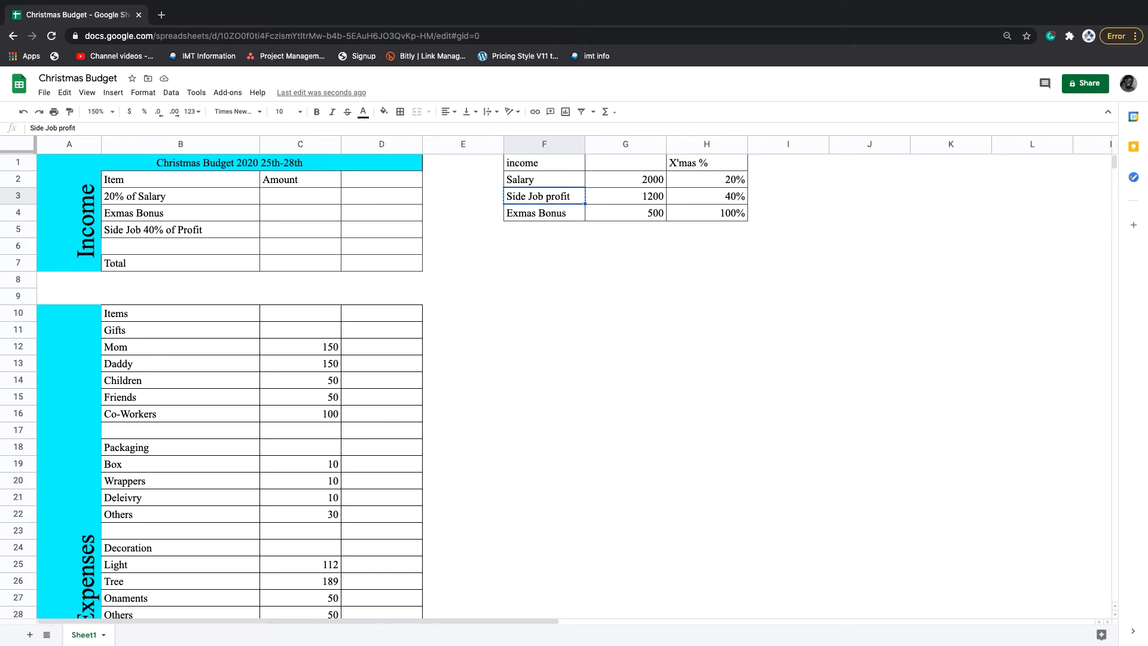
left_click(557, 216)
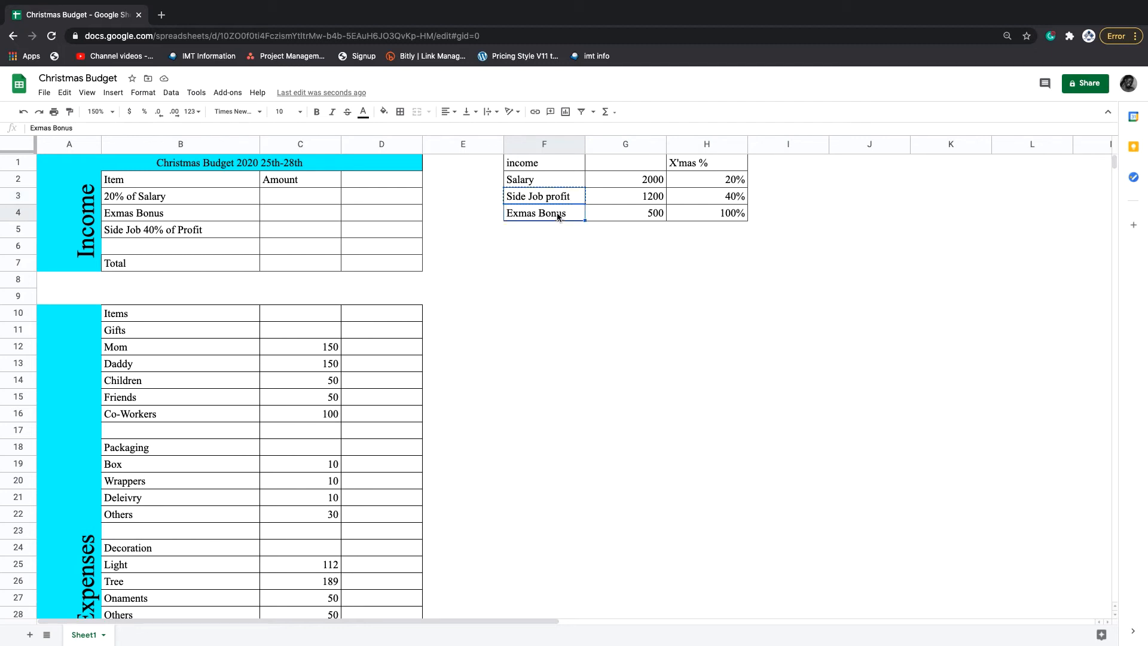
type("Side Job profit")
left_click(558, 202)
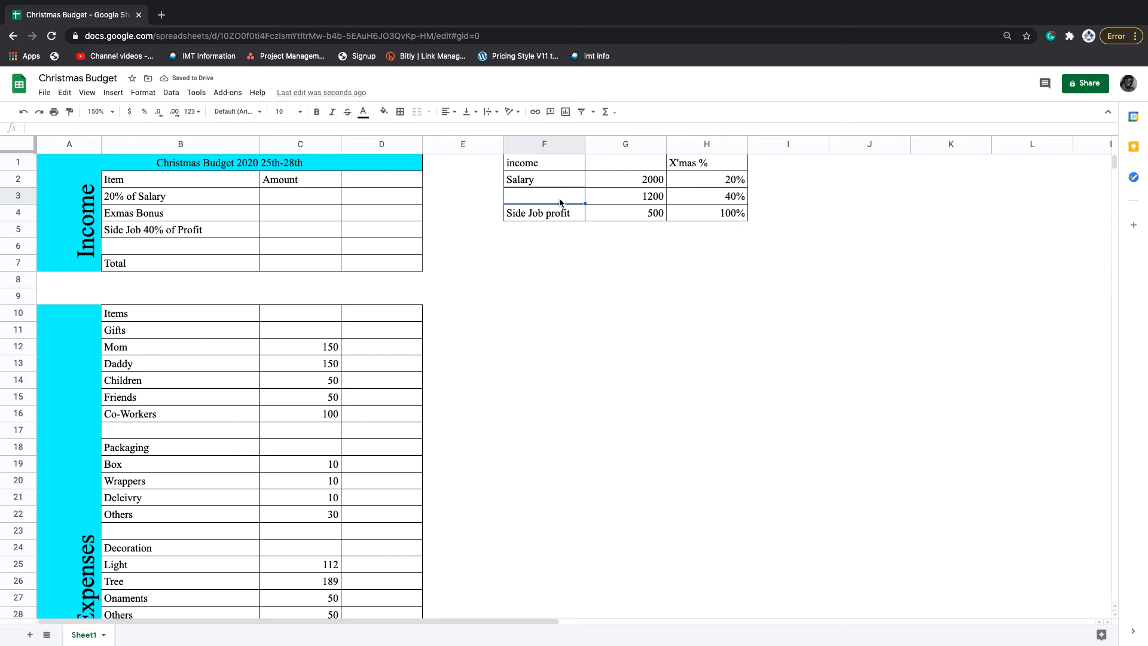
type("Exams")
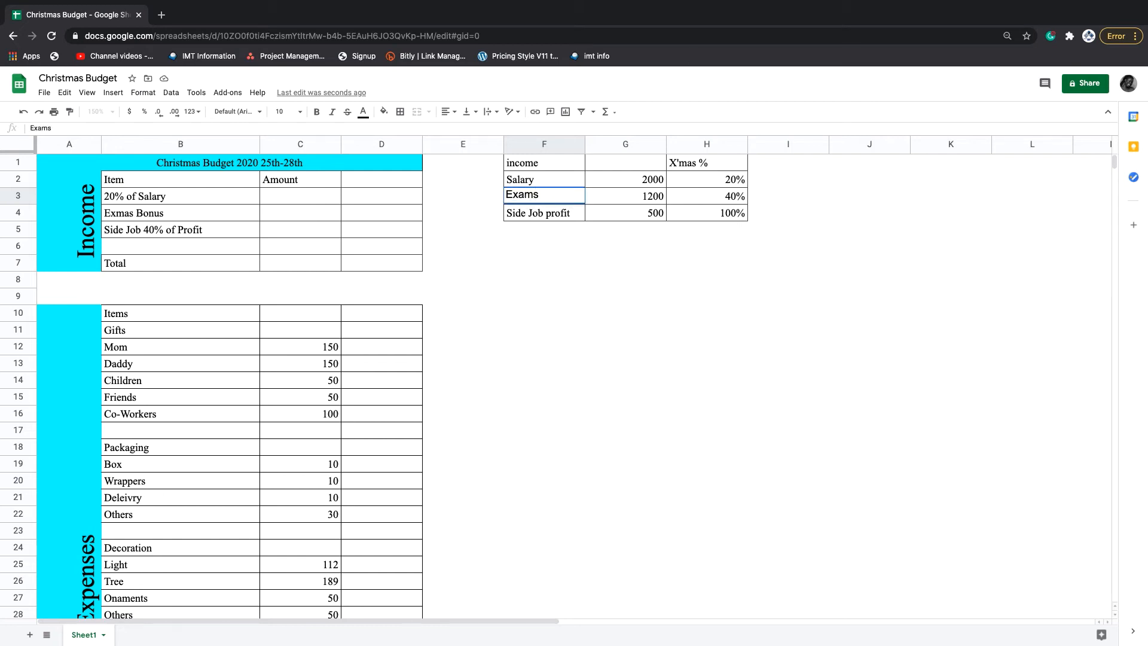
type(" Bonus")
left_click(639, 210)
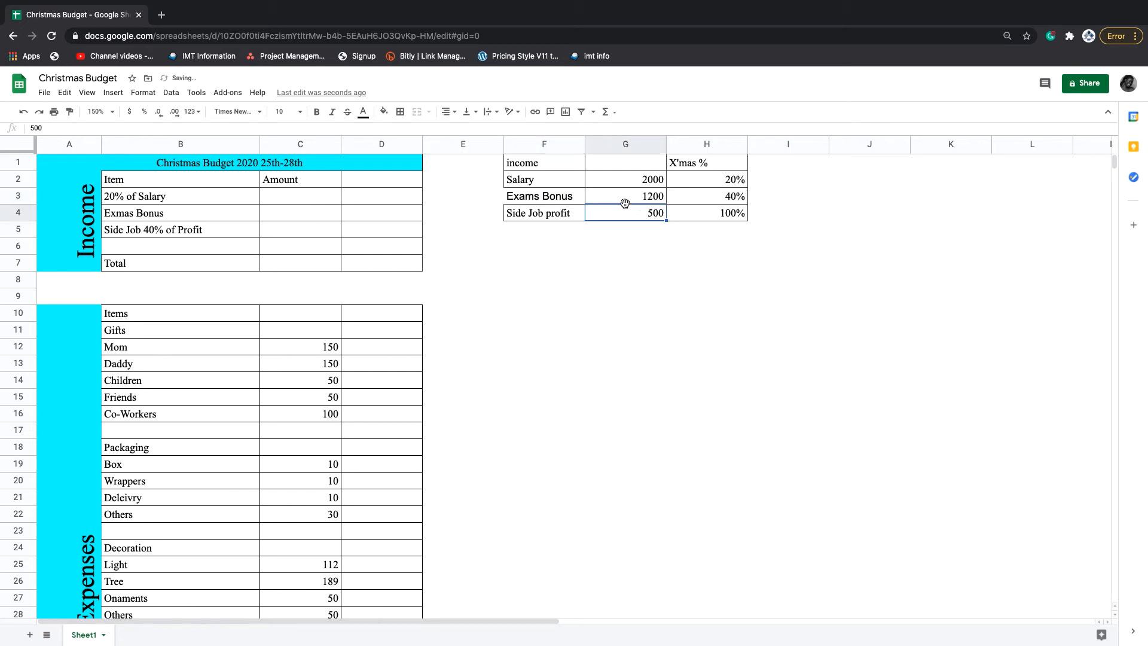
Copy the formatting of the "Side Job profit" cell F4 onto the "Exams Bonus" cell F3
left_click(547, 209)
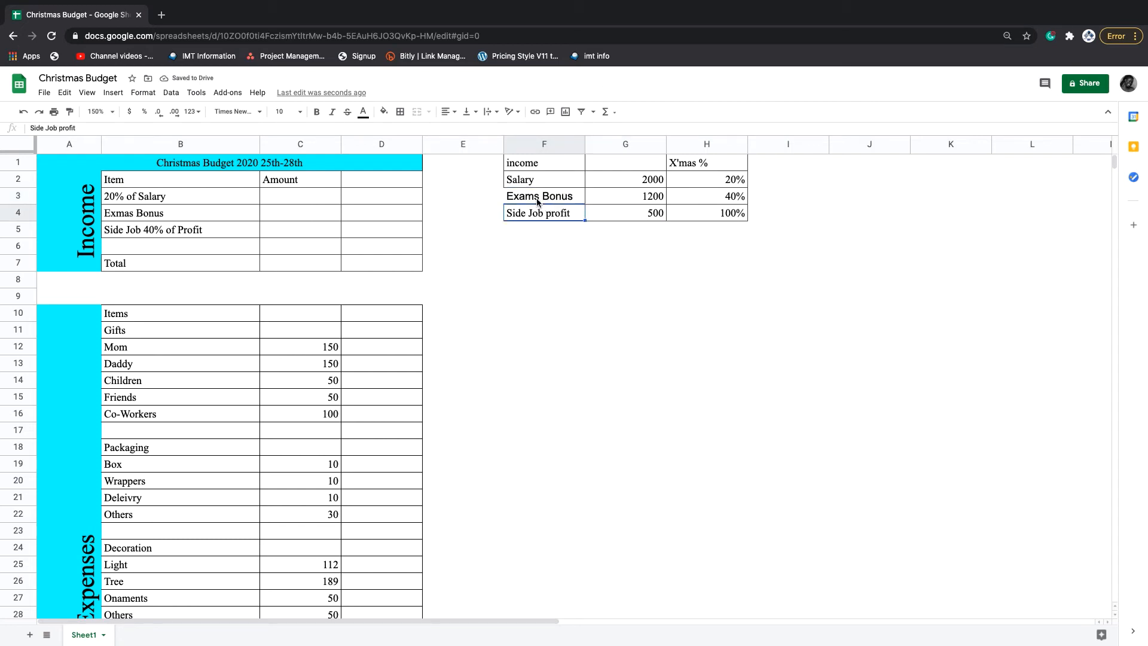
left_click(70, 111)
left_click(544, 199)
left_click(605, 202)
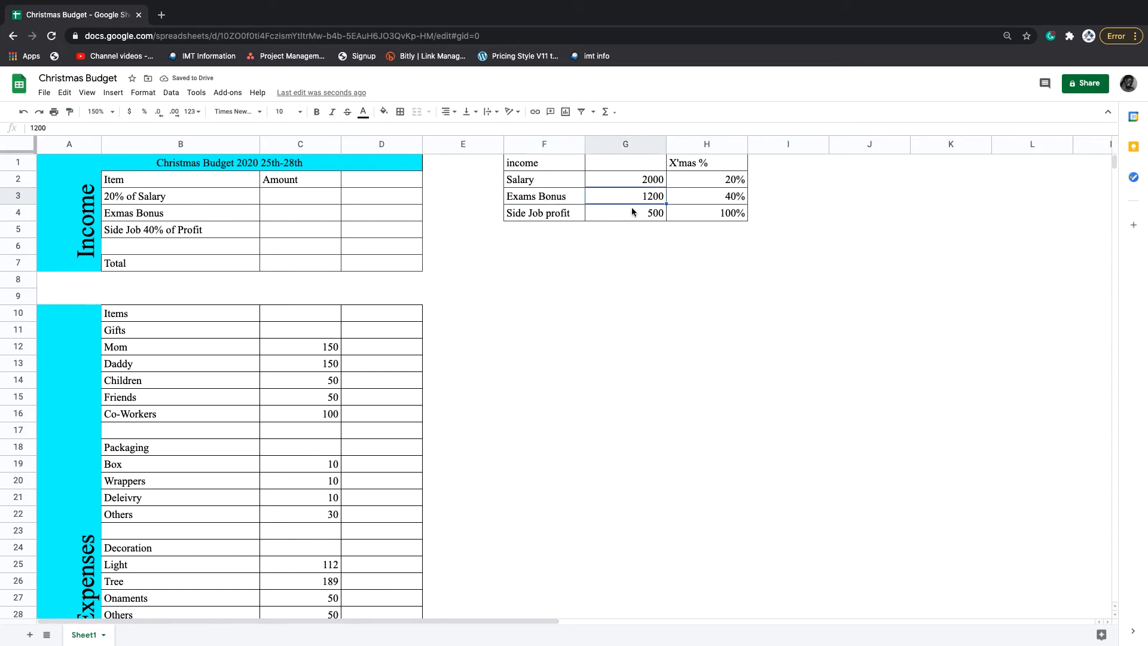
Set the Exams Bonus amount in G3 to 500 and the Side Job profit amount in G4 to 1200
type("500")
left_click(636, 219)
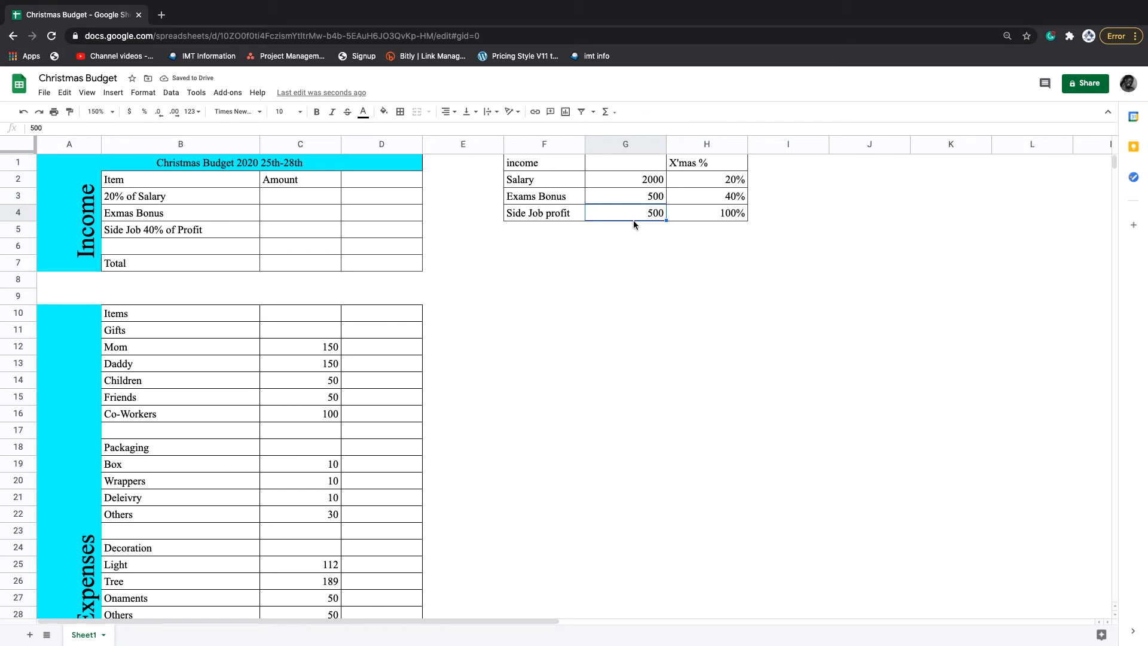
type("1200")
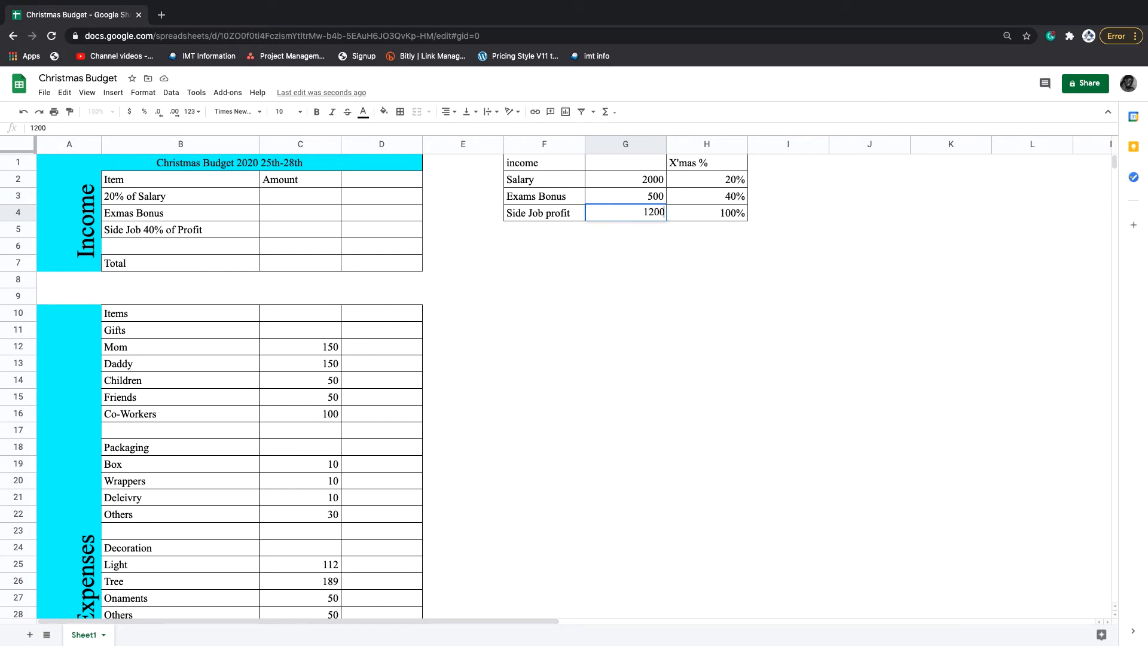
Set the X'mas % of Exams Bonus in H3 to 100% and of Side Job profit in H4 to 40%
left_click(702, 201)
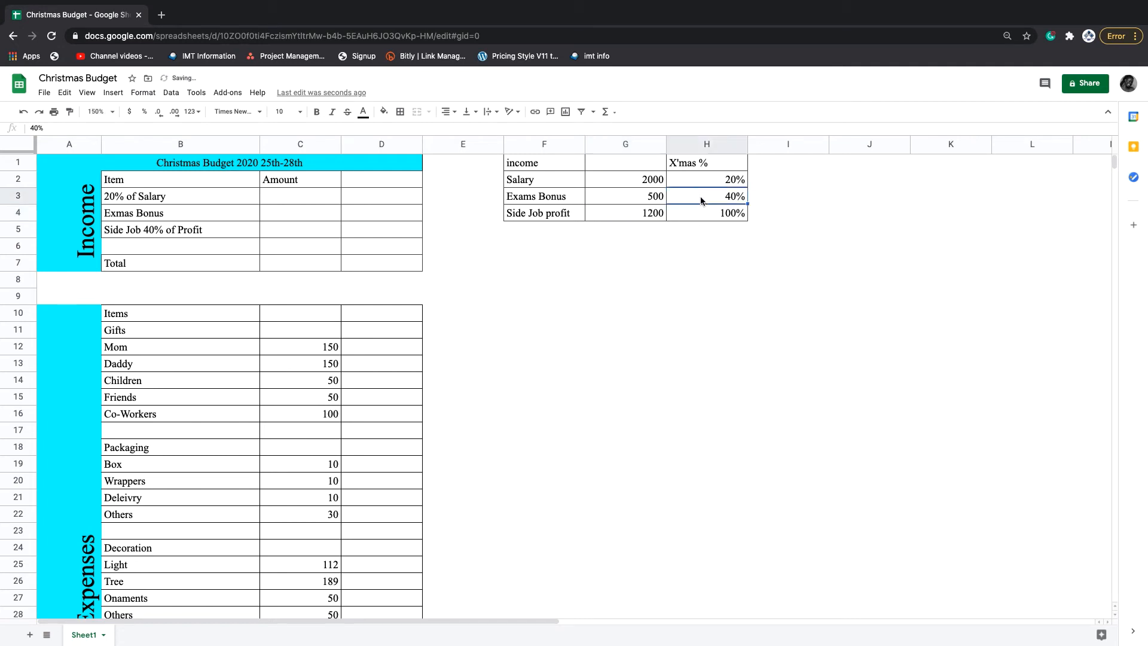
type("100")
left_click(718, 220)
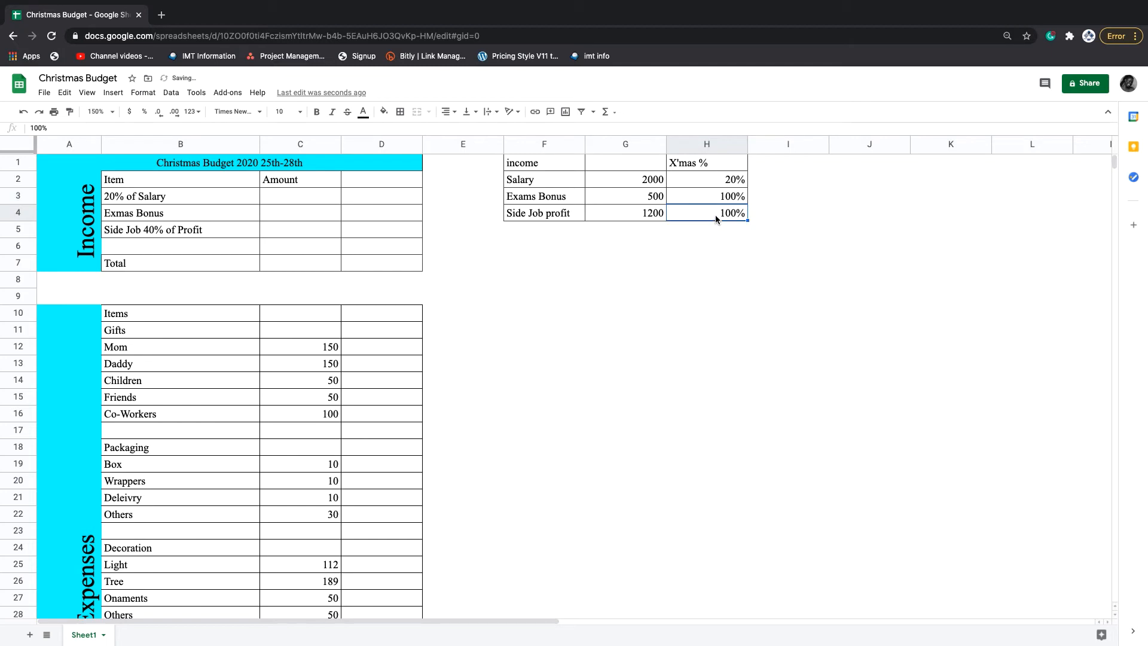
type("40")
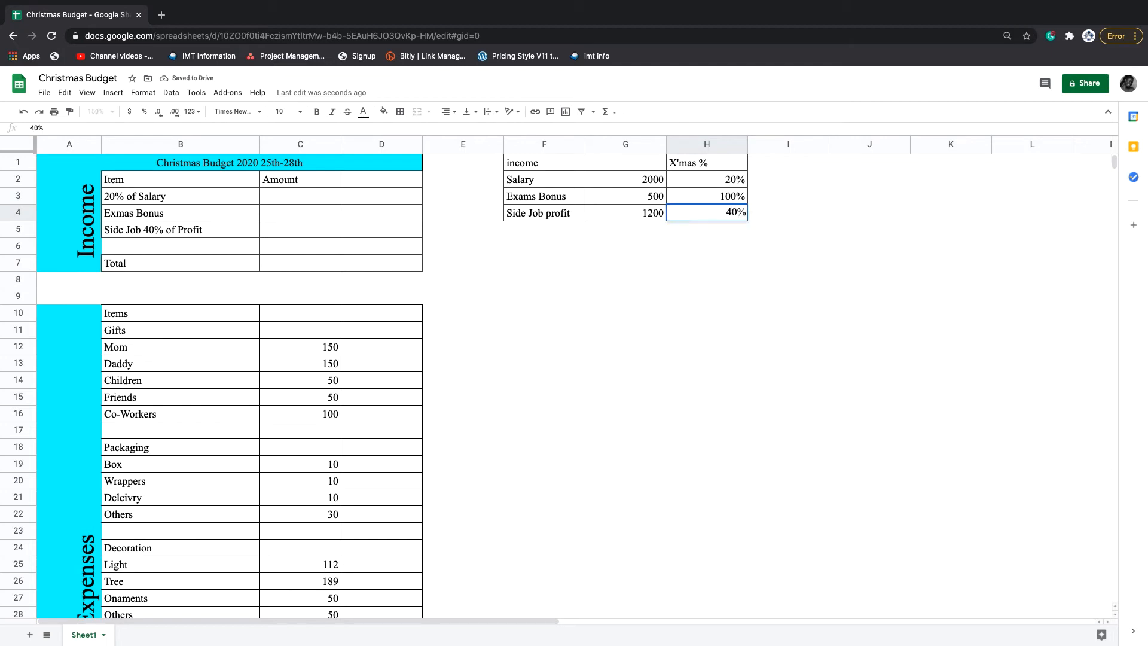
left_click(653, 257)
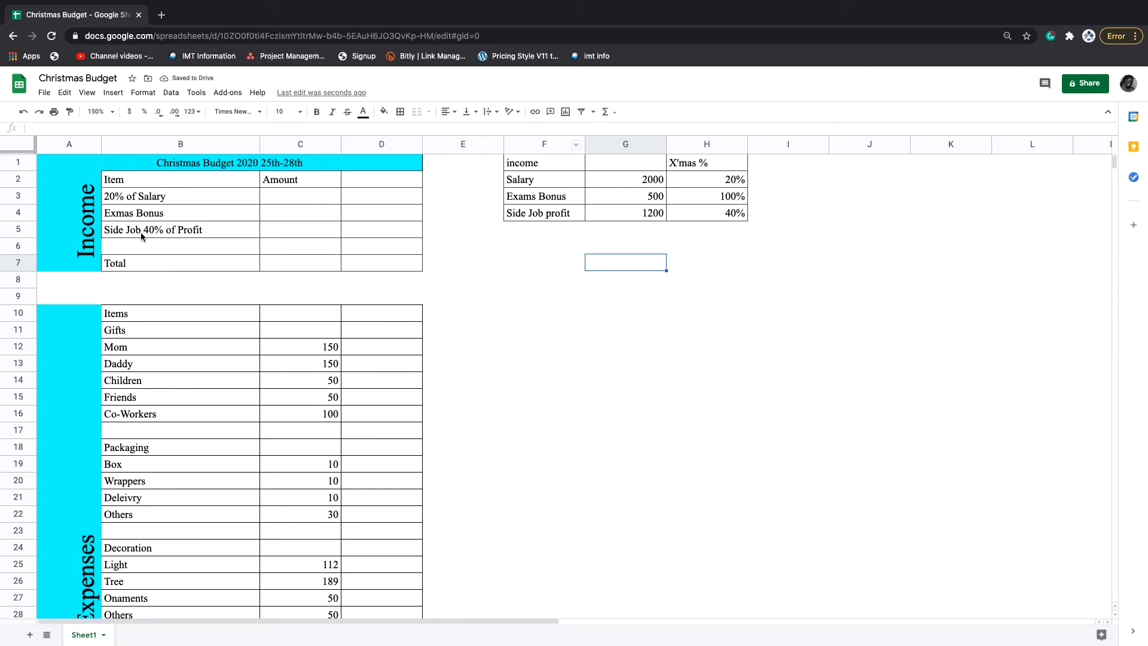
Enter the formula =G2*H2 in C3 for the salary share and fill it down to C5
left_click(305, 196)
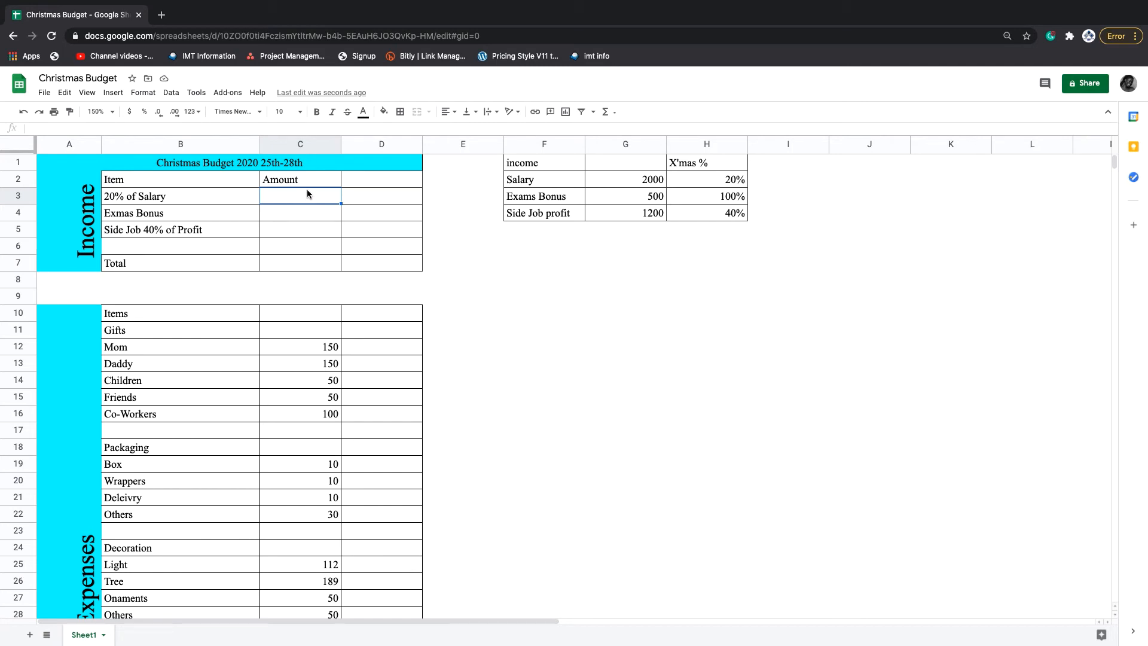
type("=")
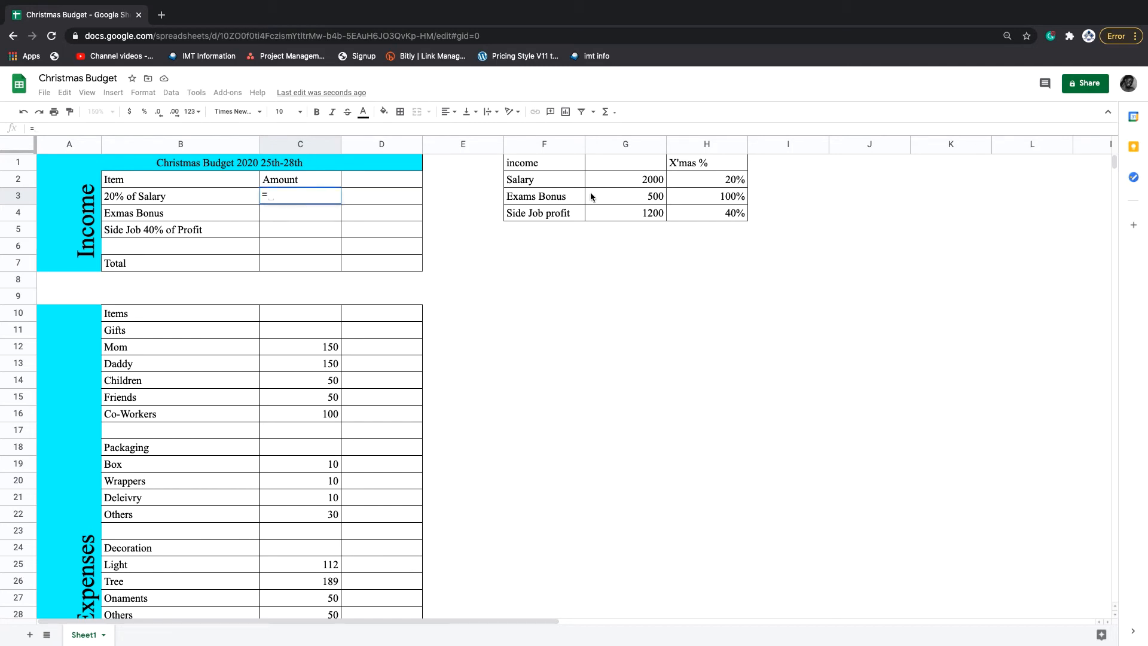
left_click(617, 178)
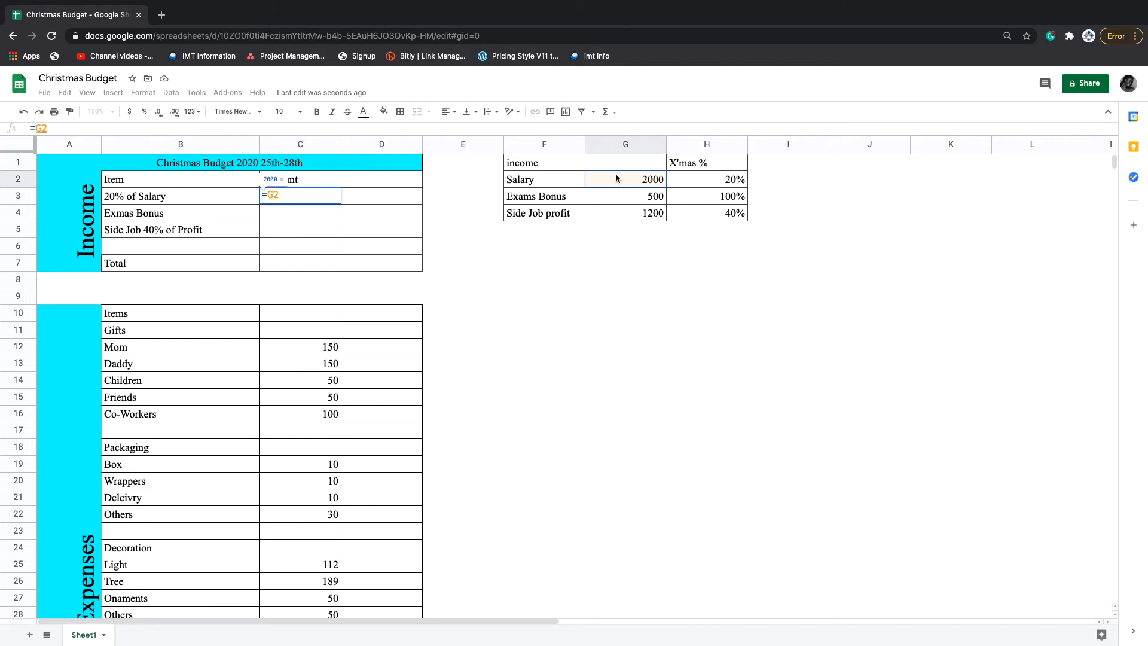
type("*")
left_click(700, 185)
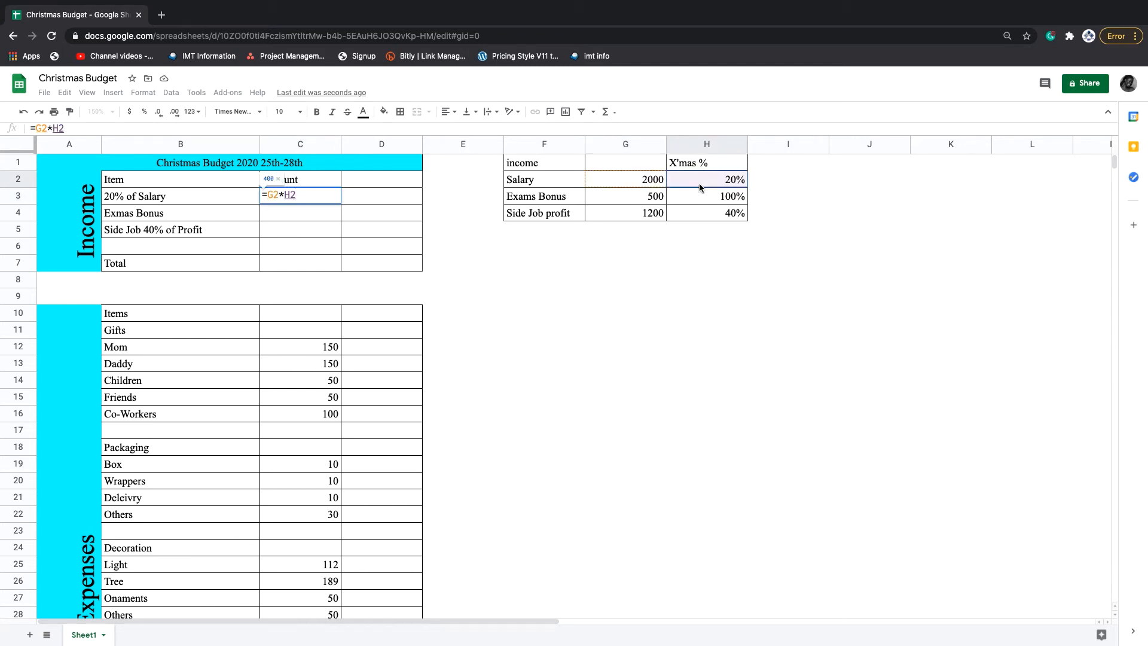
key("Return")
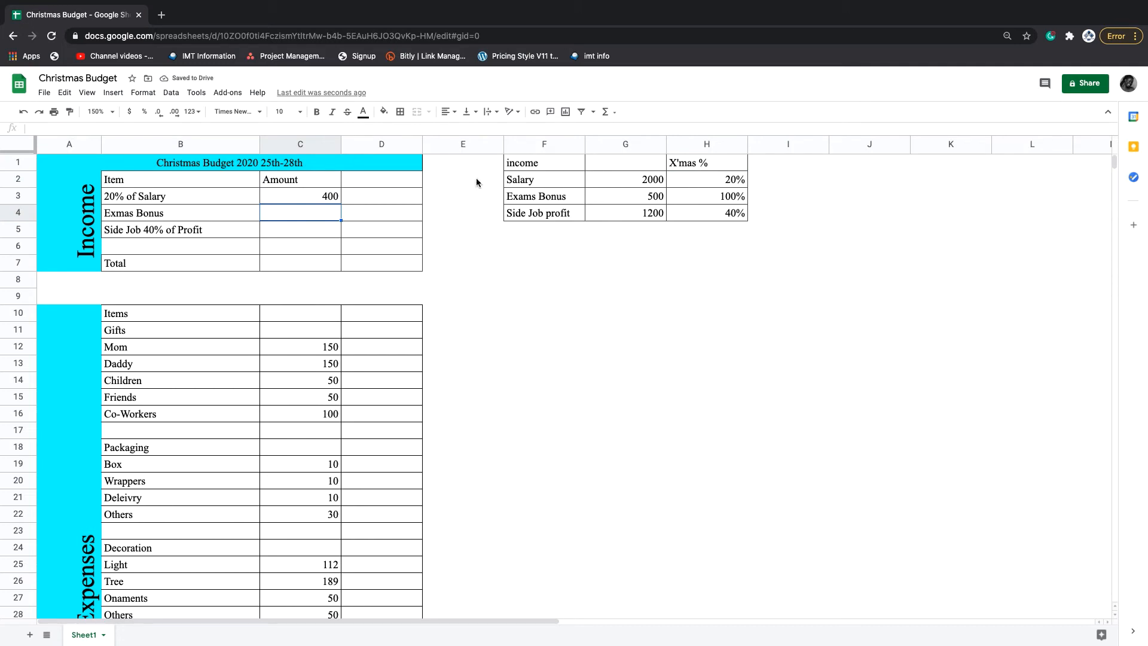
left_click(323, 198)
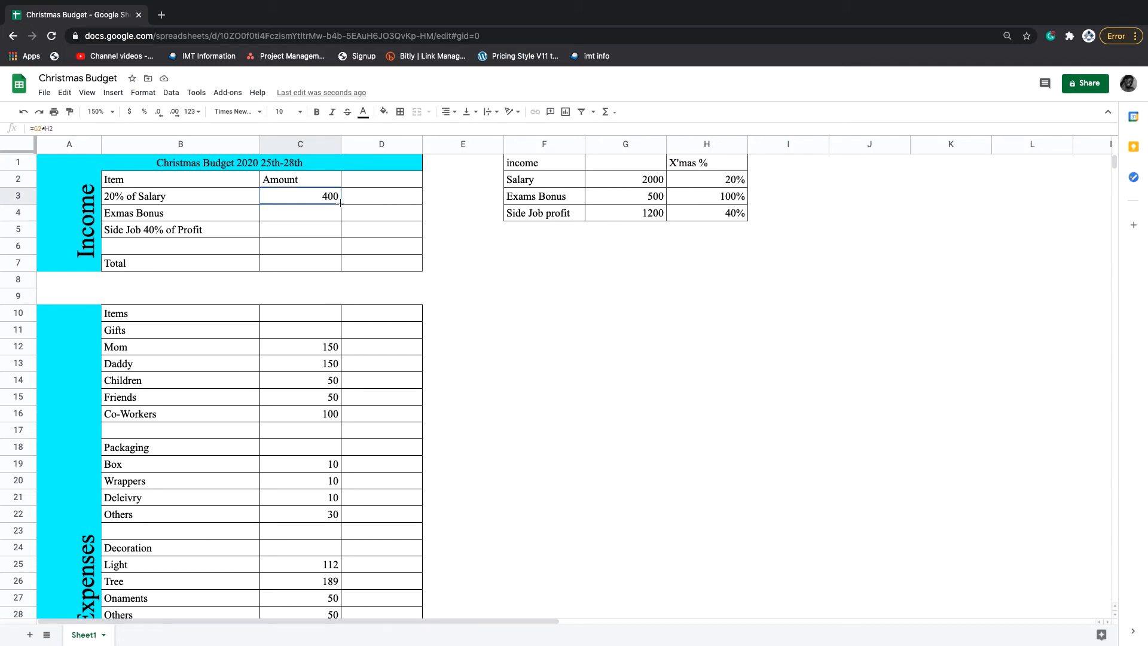
left_click_drag(340, 204, 330, 233)
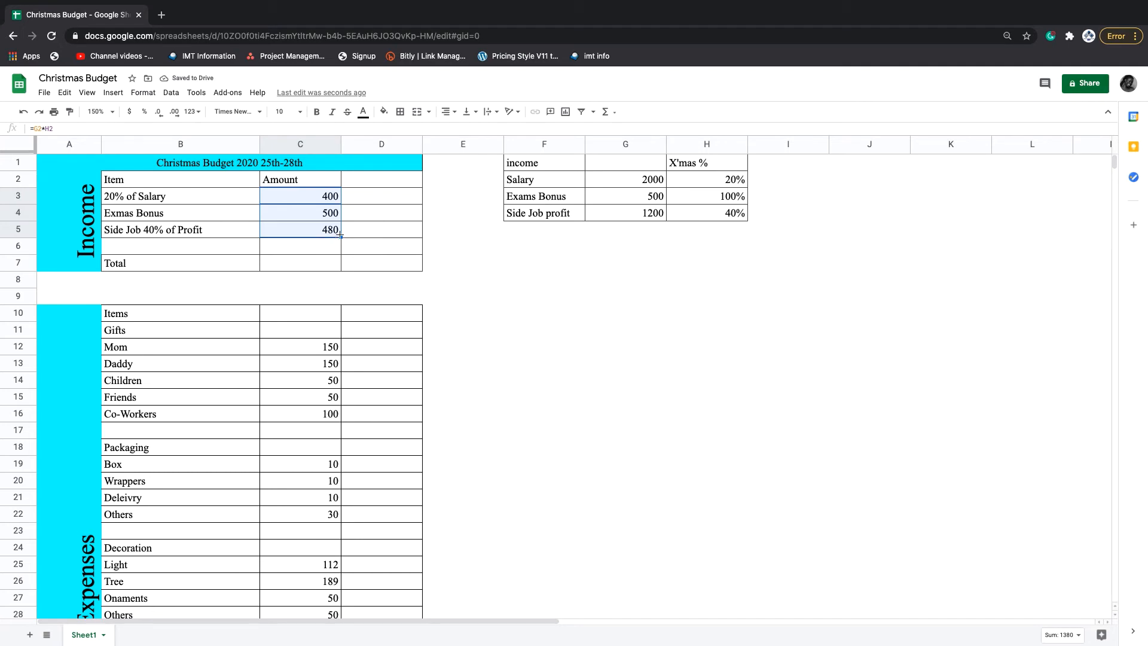
Check which reference table cells the income formulas in C5, C4 and C3 use
double_click(318, 229)
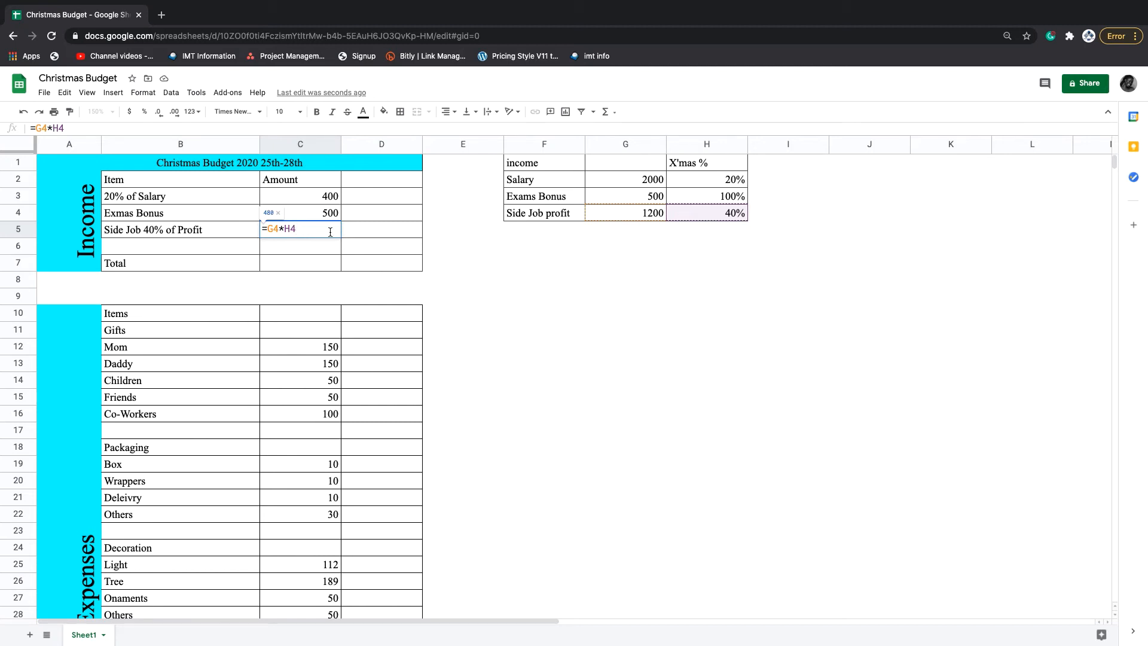
double_click(327, 211)
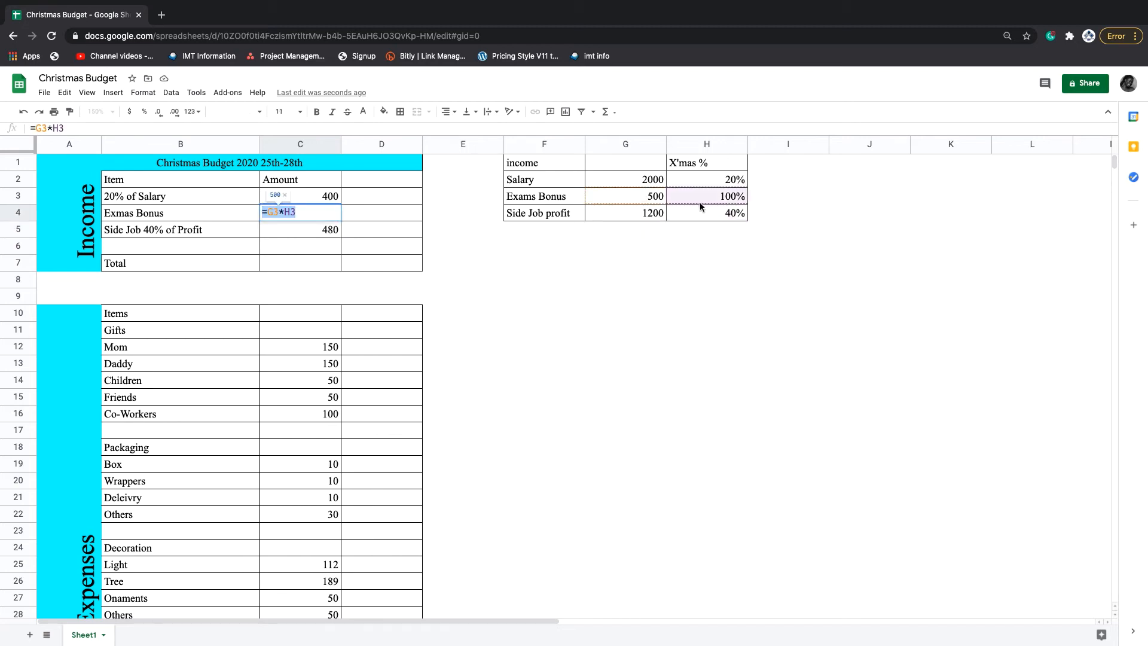
left_click(330, 199)
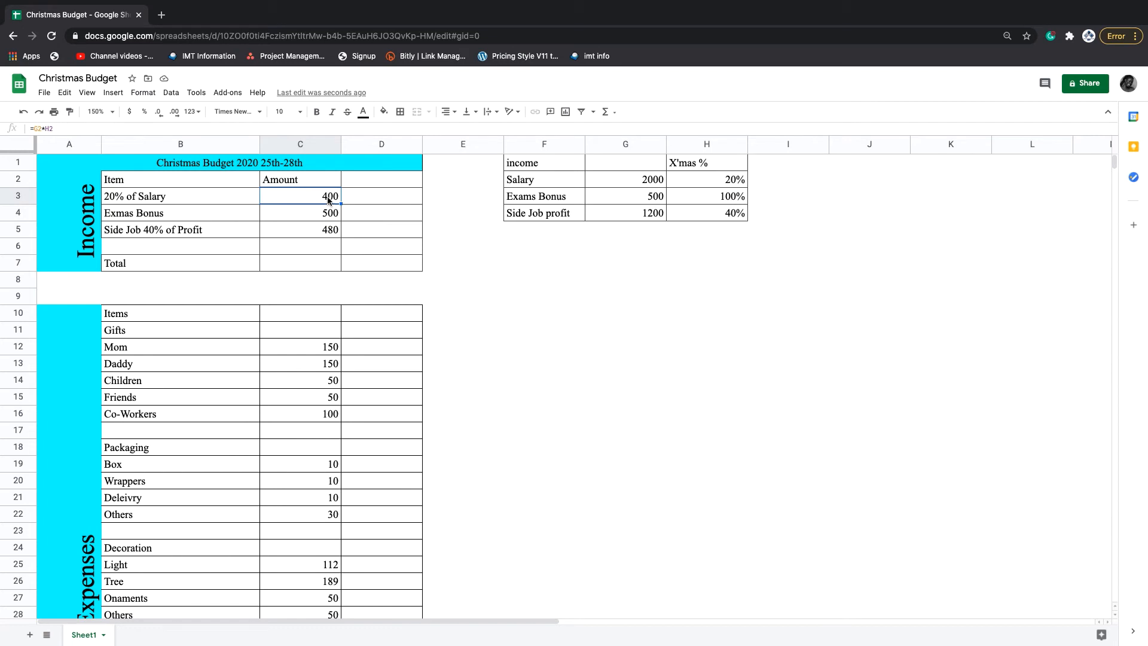
double_click(330, 200)
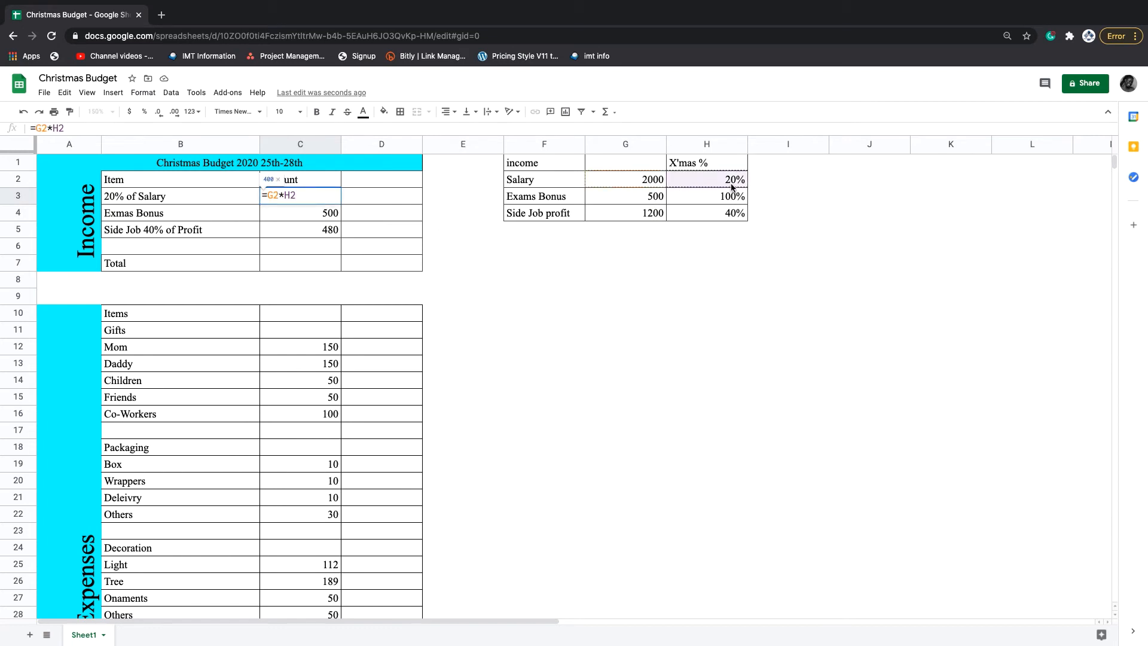
left_click(371, 228)
Calculate the income total in C7 with the formula =SUM(C3:C5)
left_click(327, 268)
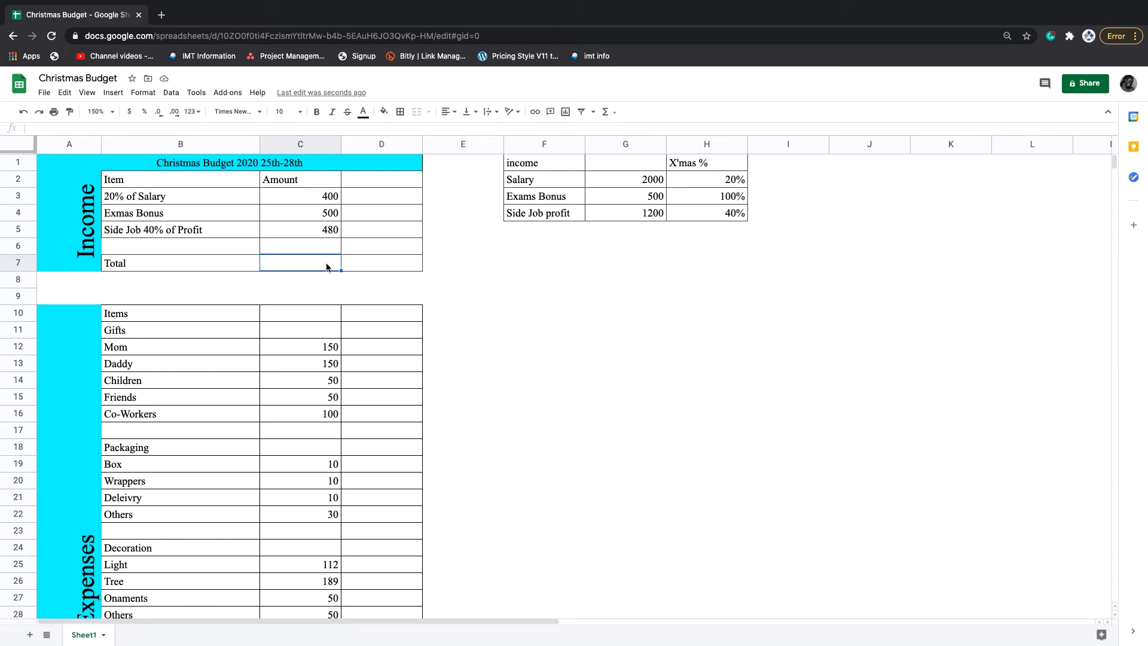
type("=")
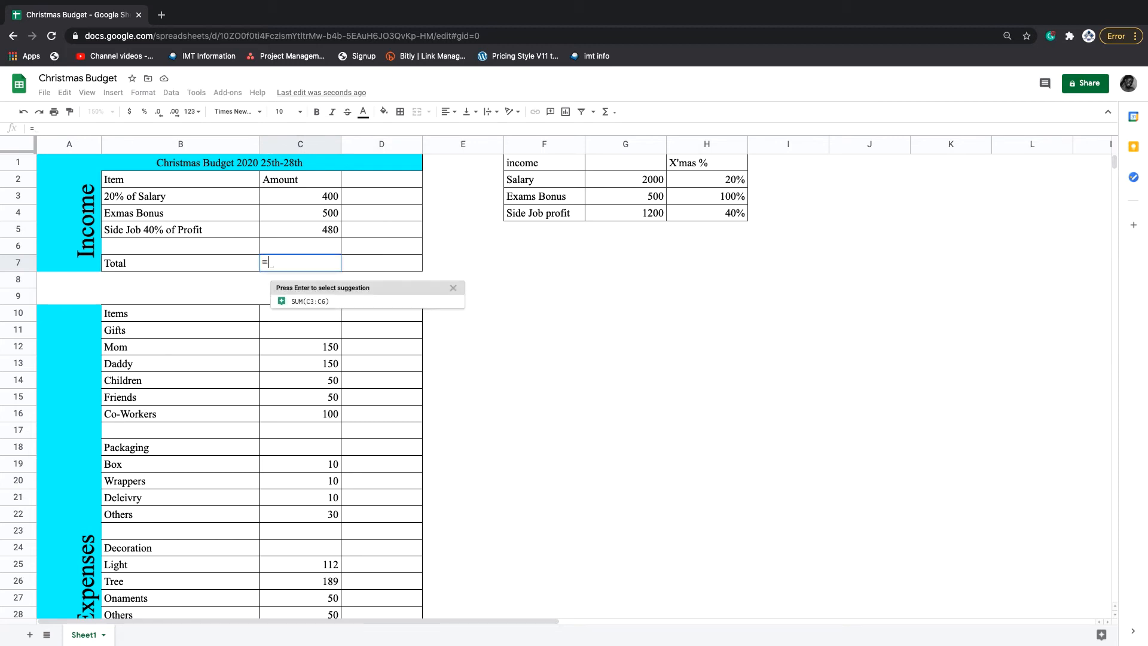
type("sum")
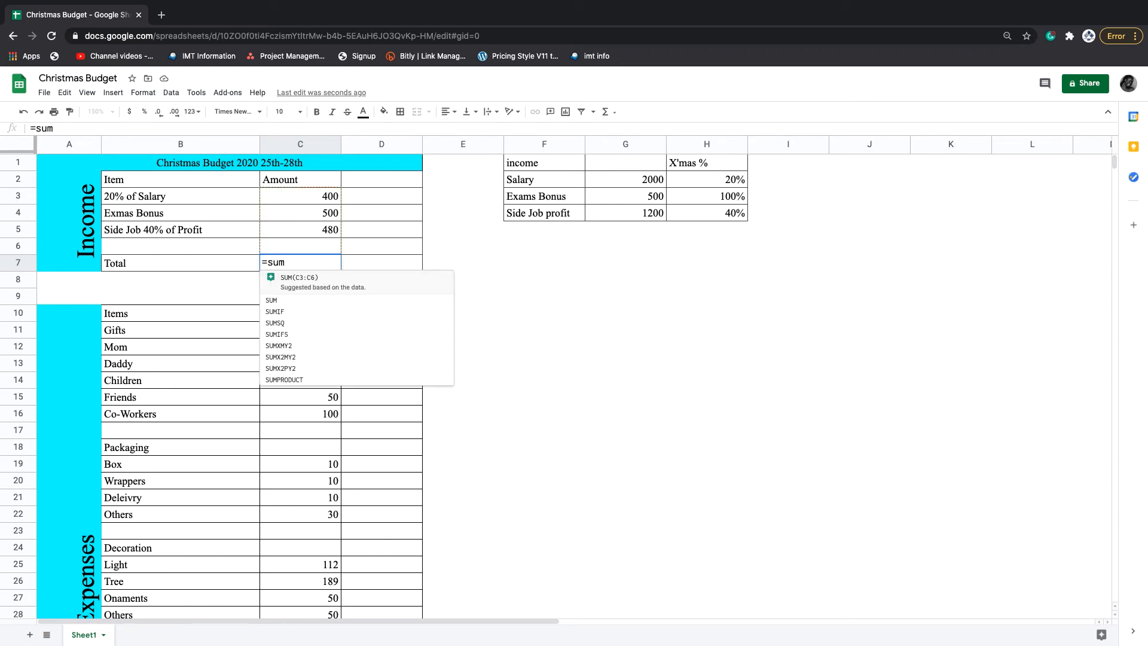
key("Tab")
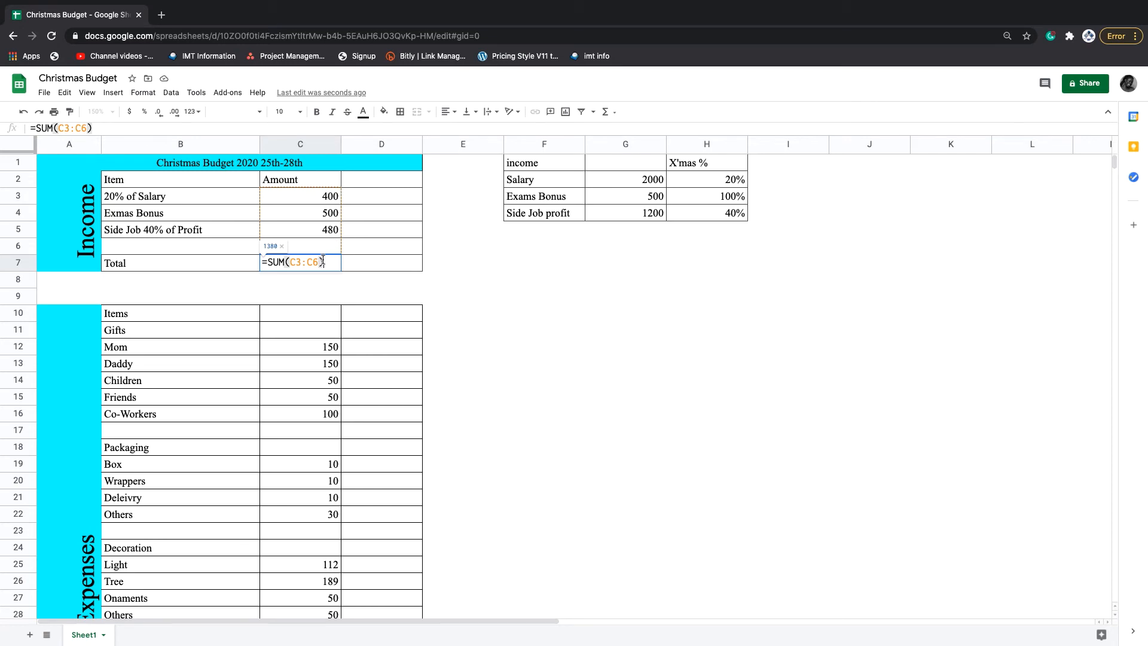
key("BackSpace")
key("BackSpace")
key("BackSpace")
key("BackSpace")
key("BackSpace")
key("BackSpace")
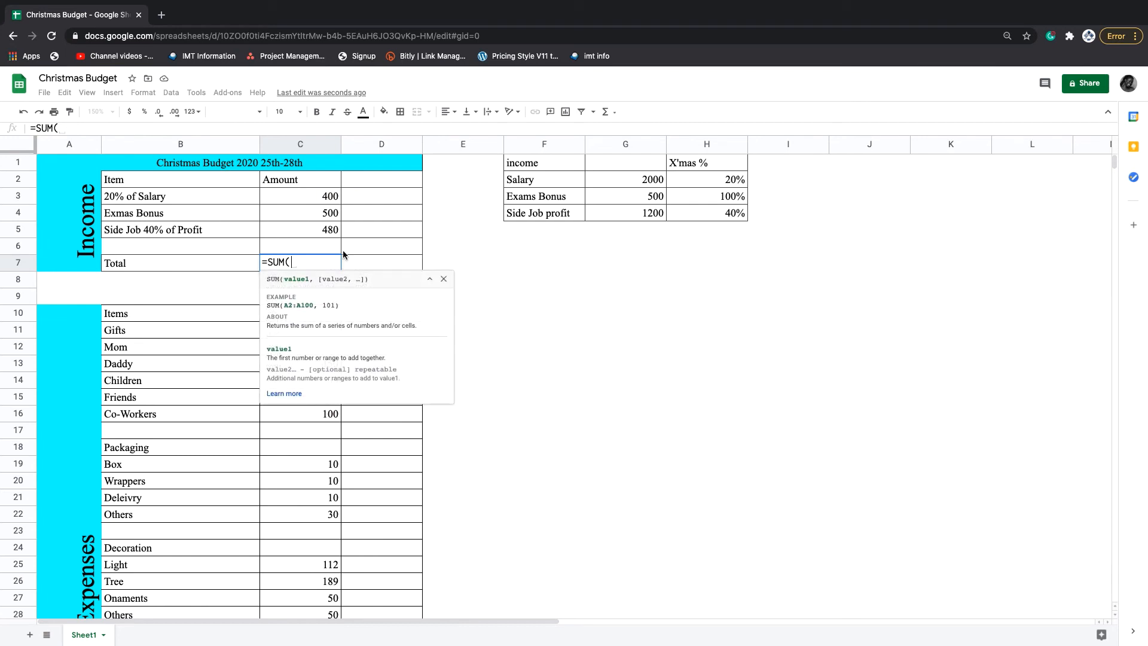
left_click(315, 196)
left_click_drag(315, 196, 317, 231)
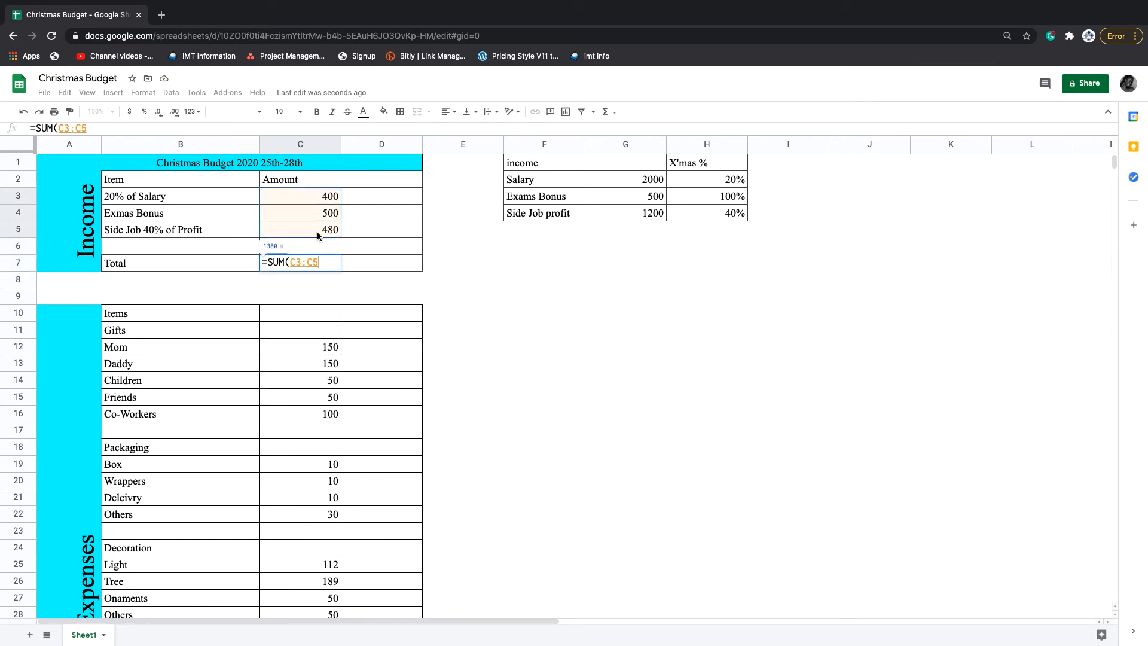
key("Return")
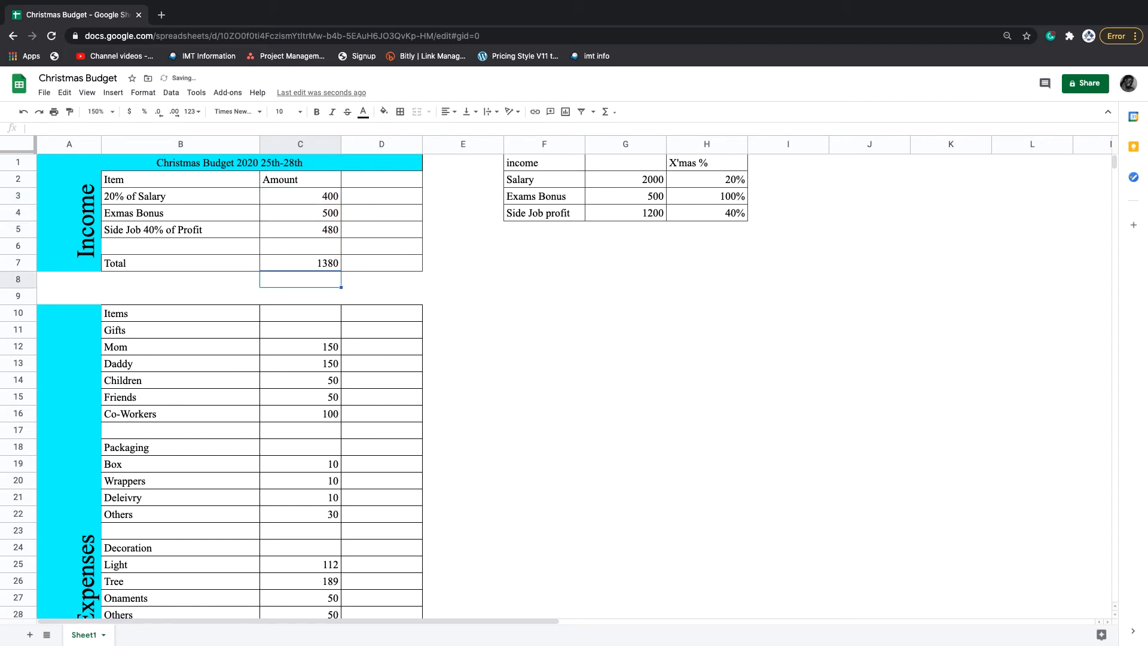
left_click(321, 264)
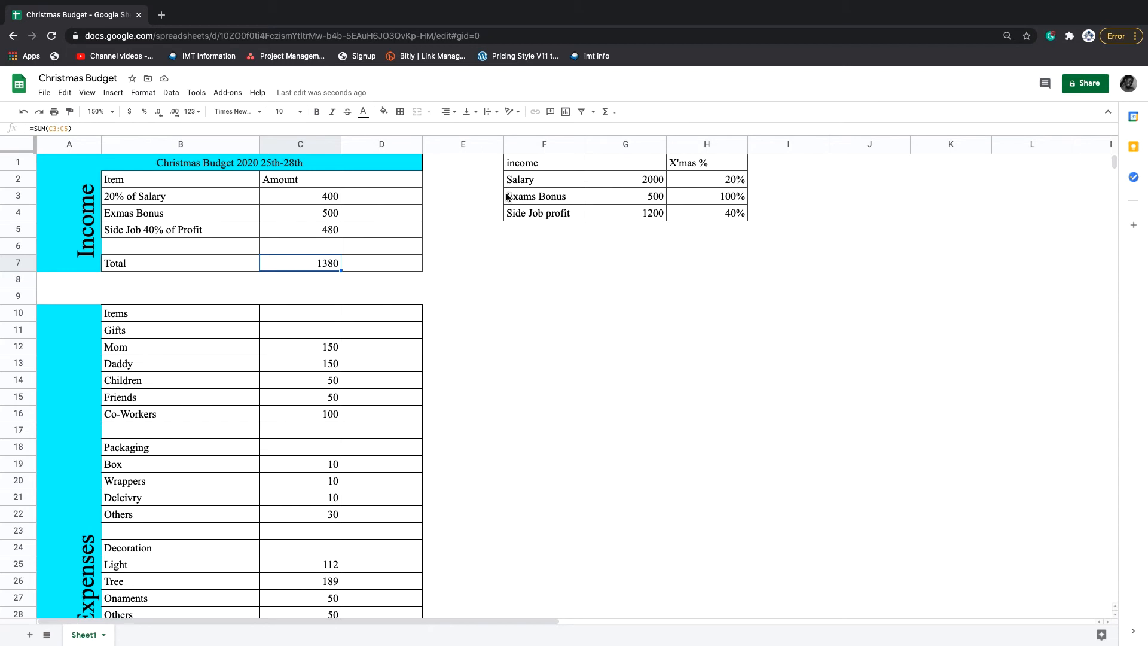
Add a subtotal for the Gifts expenses in C17 with the suggested formula =SUM(C11:C16)
scroll(509, 197, "down", 1)
scroll(541, 347, "down", 5)
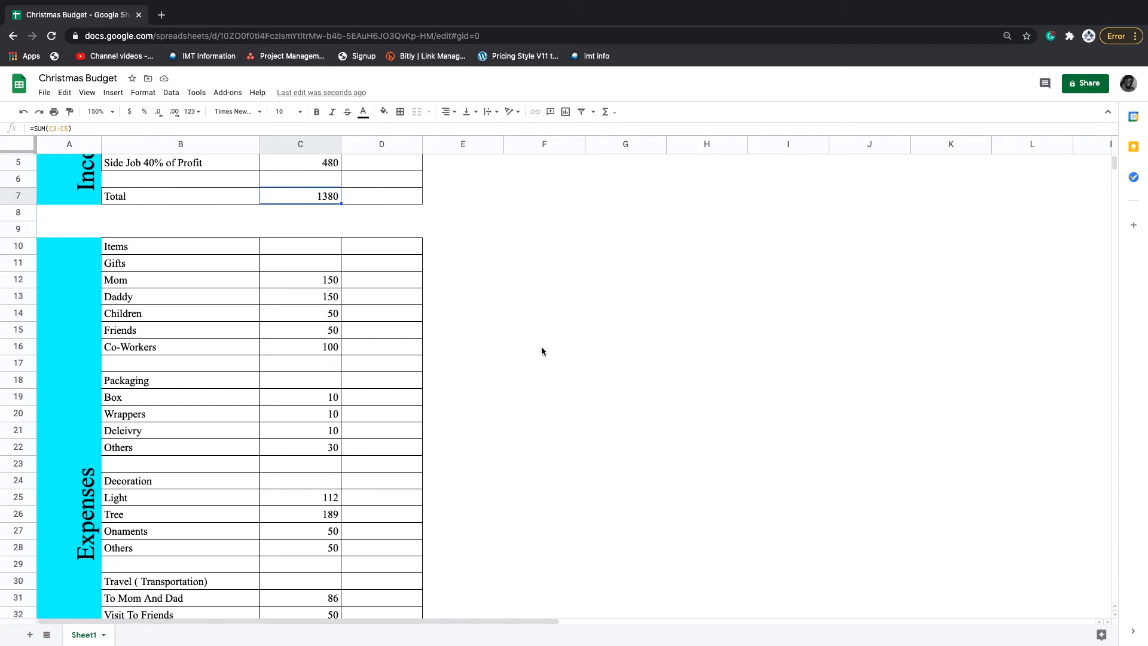
scroll(541, 347, "up", 3)
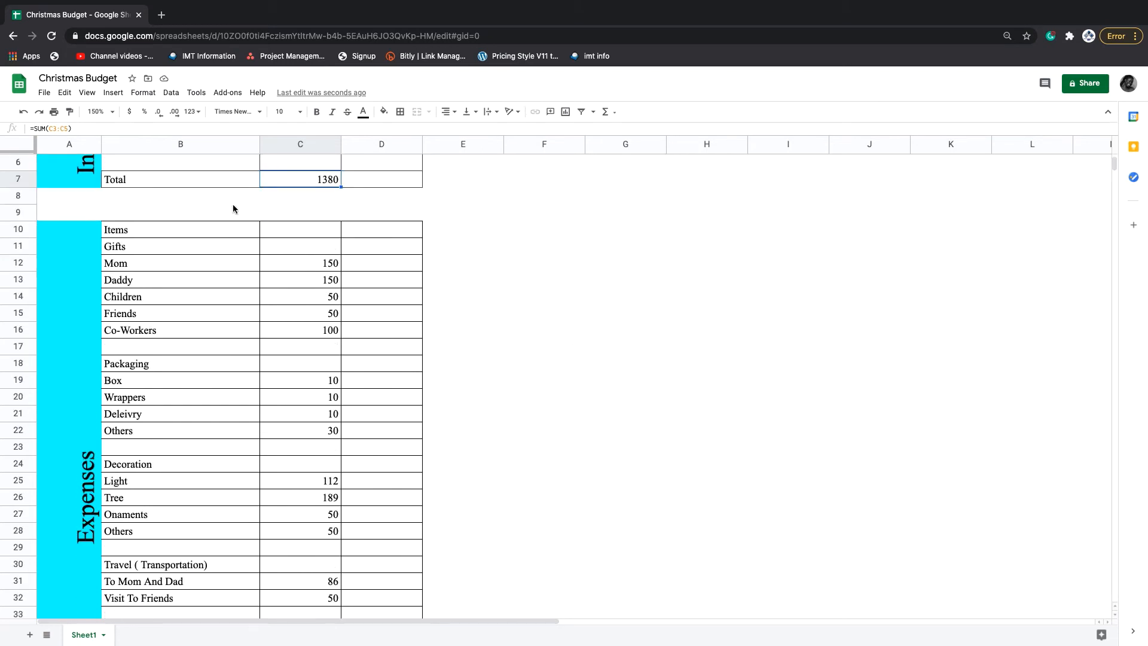
left_click(300, 349)
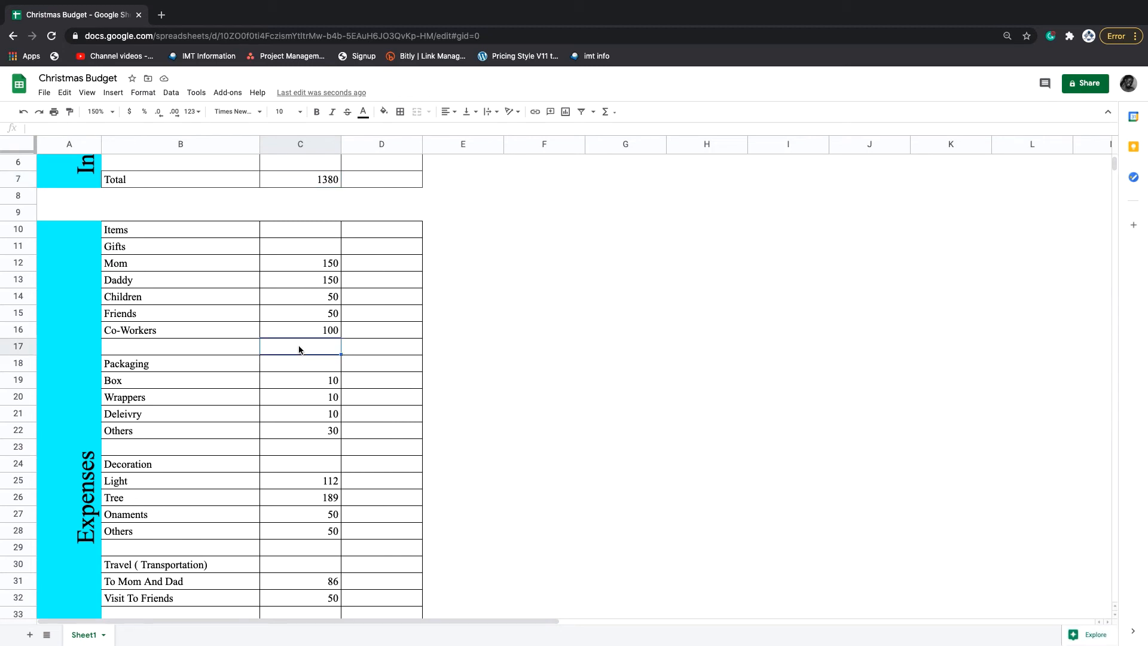
type("=sum")
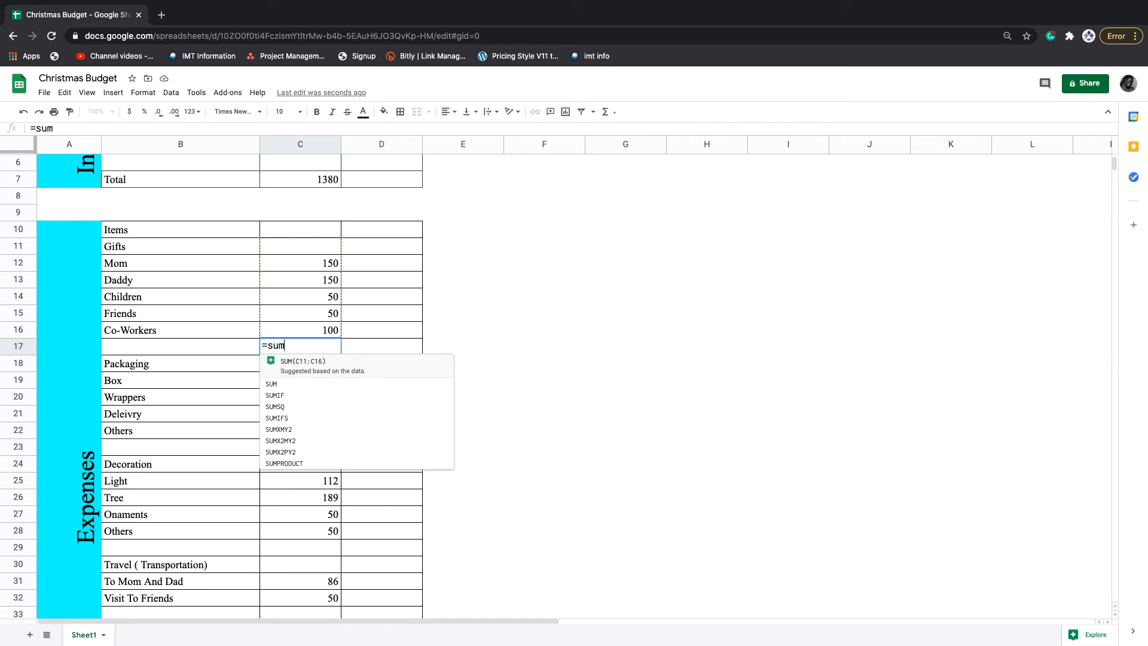
key("Tab")
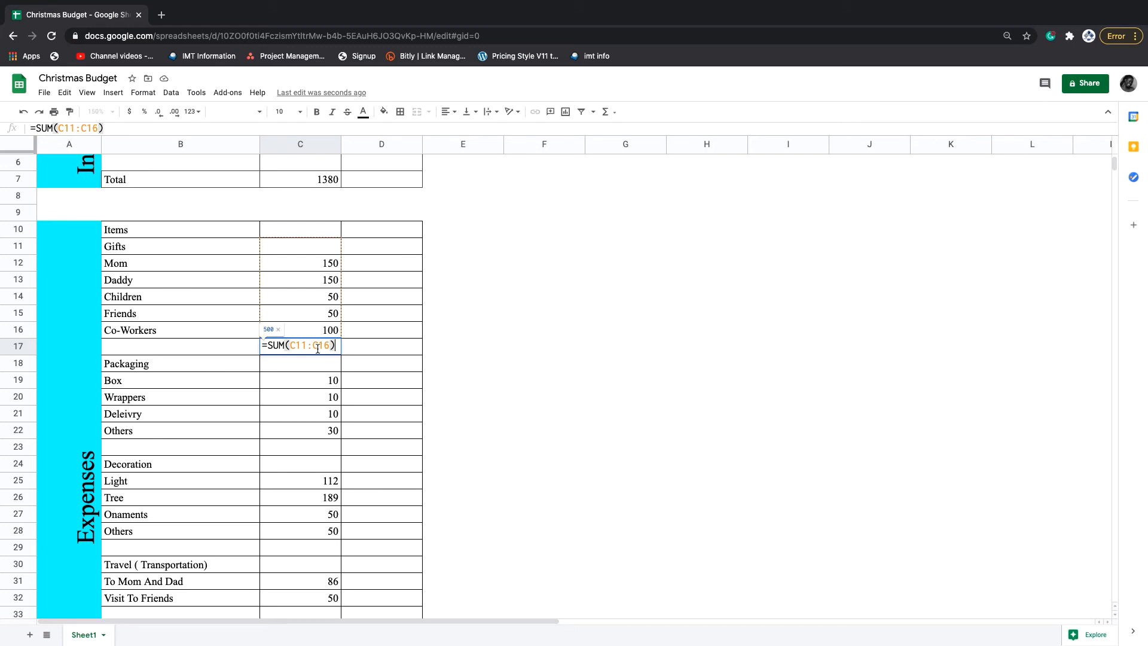
key("Return")
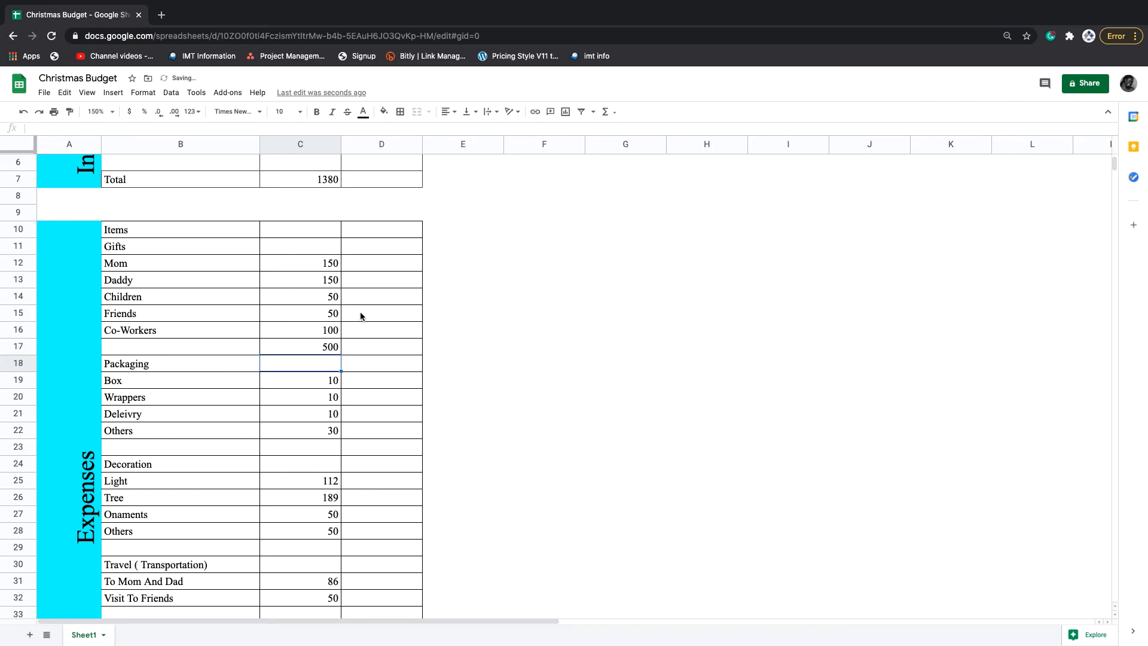
Change the text colour of the Gifts subtotal in C17 to light yellow
scroll(358, 328, "down", 1)
left_click(323, 334)
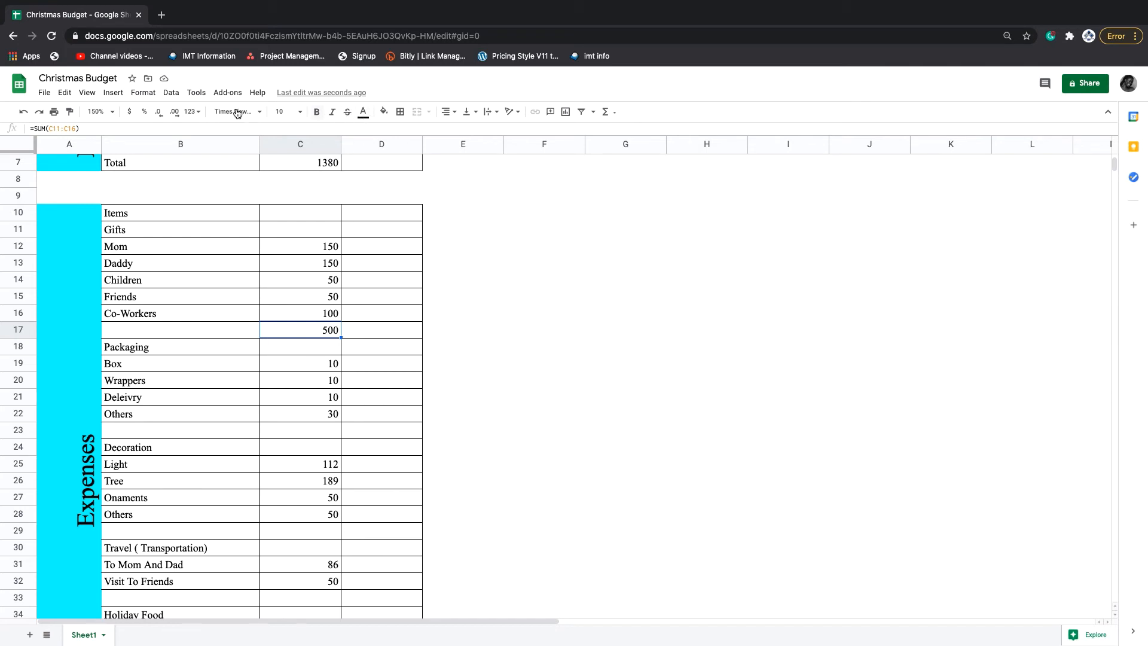
left_click(400, 113)
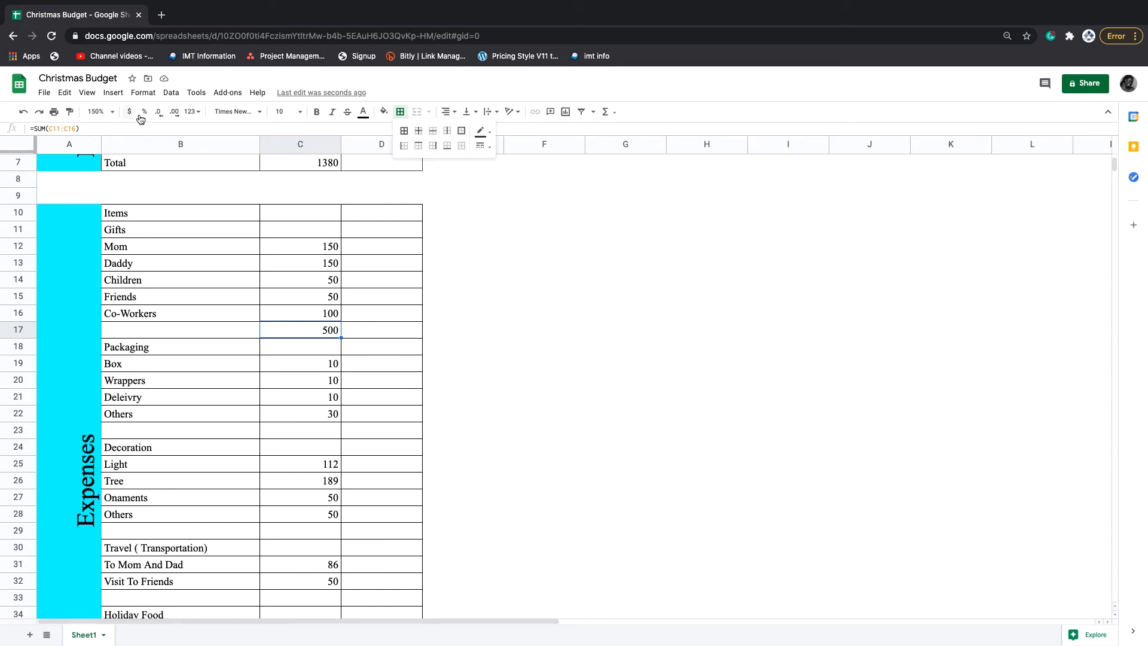
left_click(365, 112)
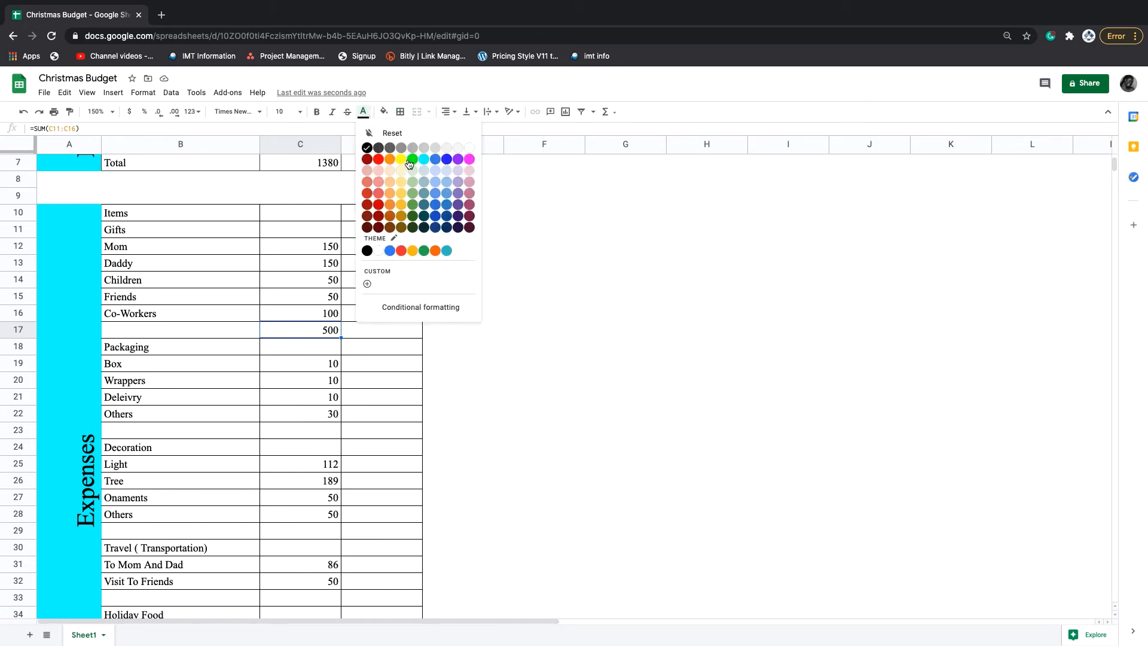
left_click(402, 183)
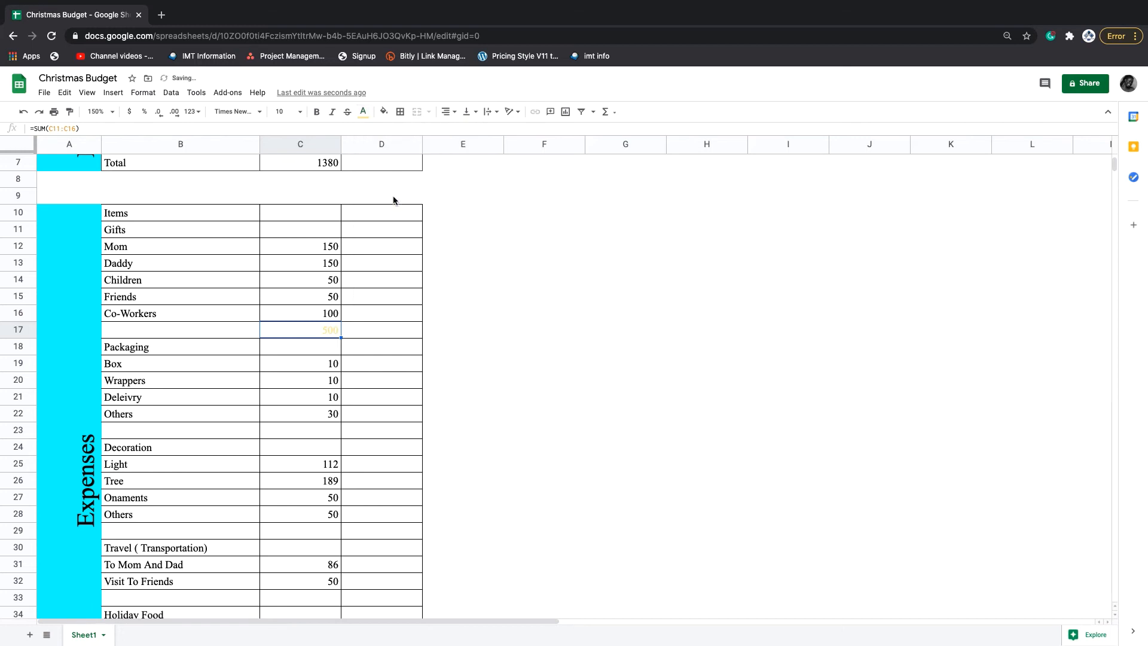
Change the text colour of the Gifts subtotal in C17 to dark orange
left_click(367, 118)
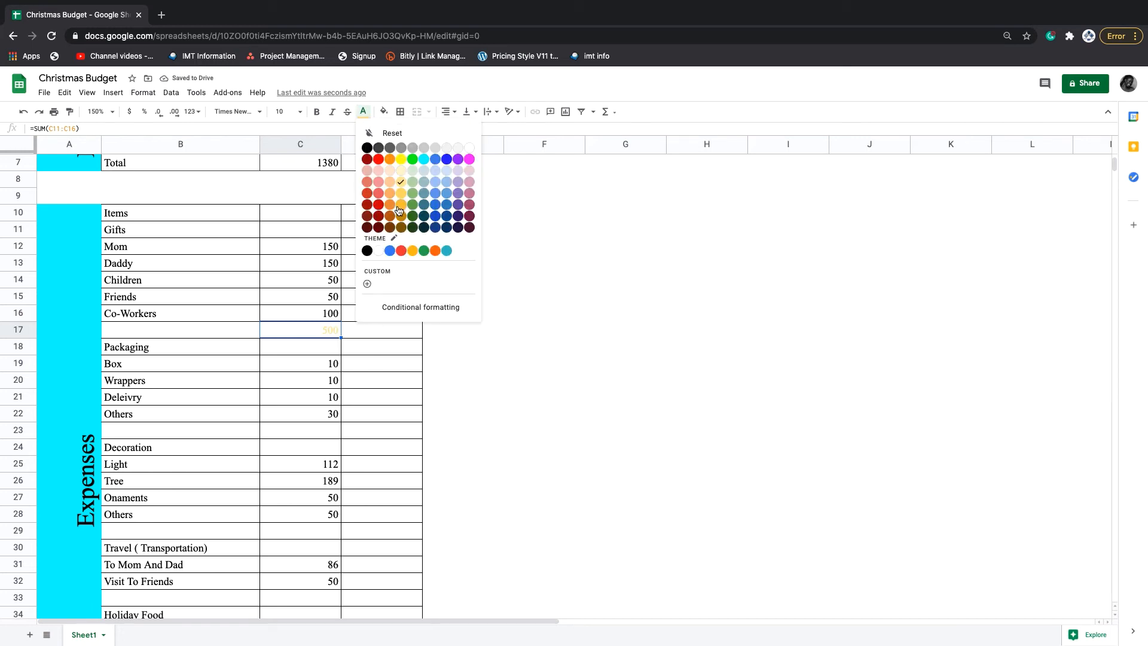
left_click(389, 220)
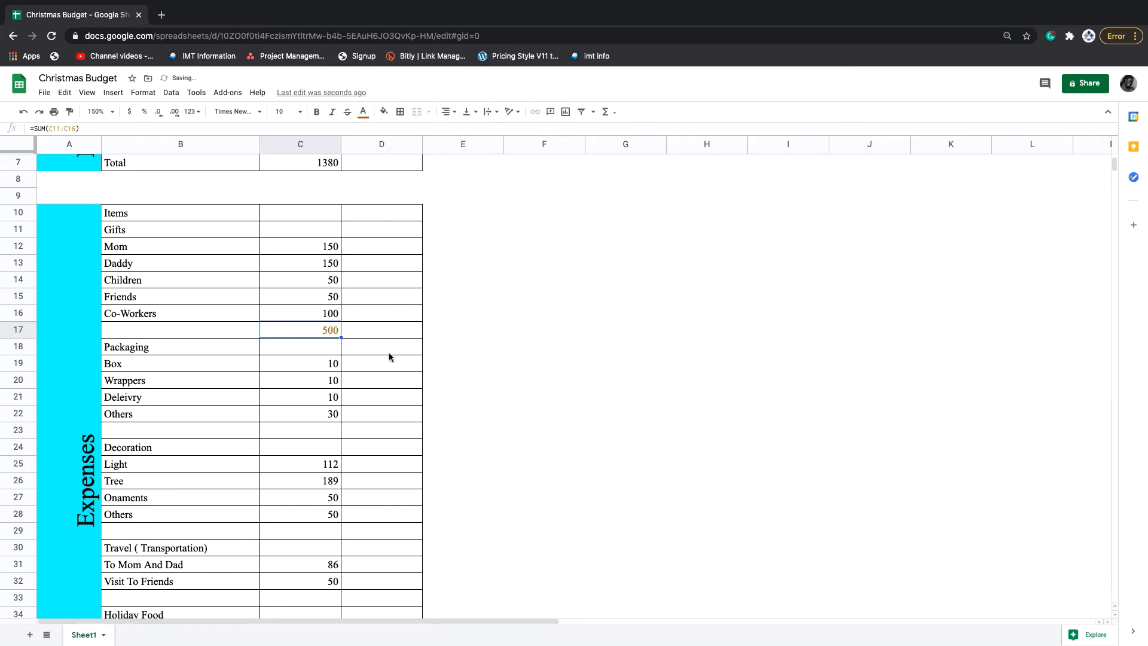
Add a Packaging subtotal in C23 with the suggested formula =SUM(C19:C22) and colour its text dark orange
left_click(320, 434)
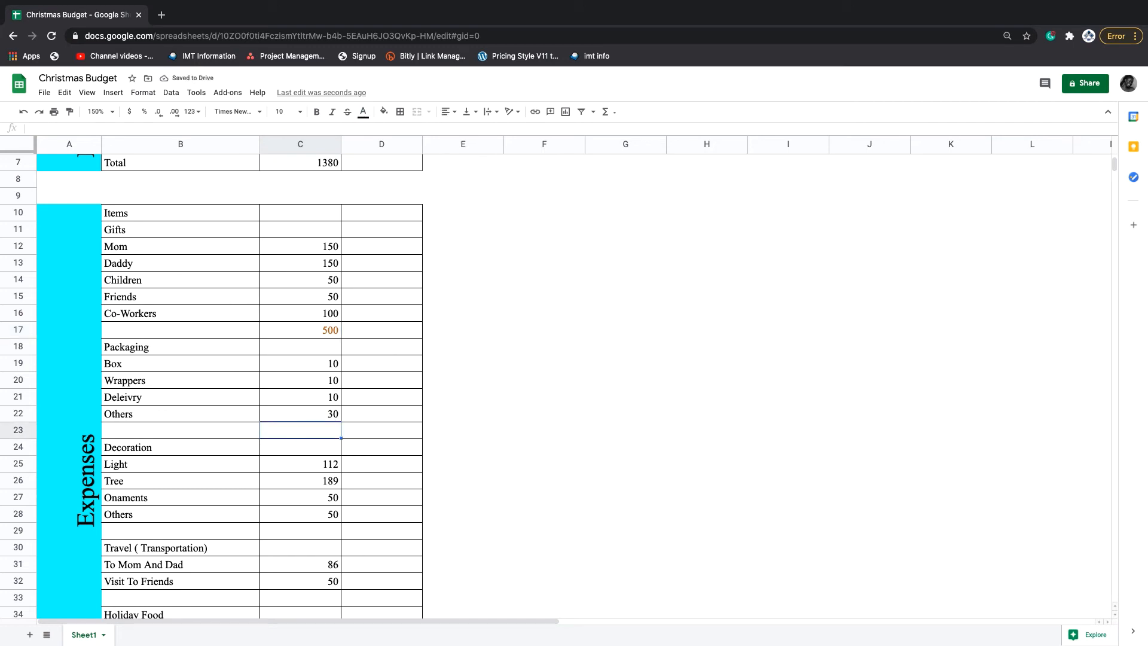
type("=sum")
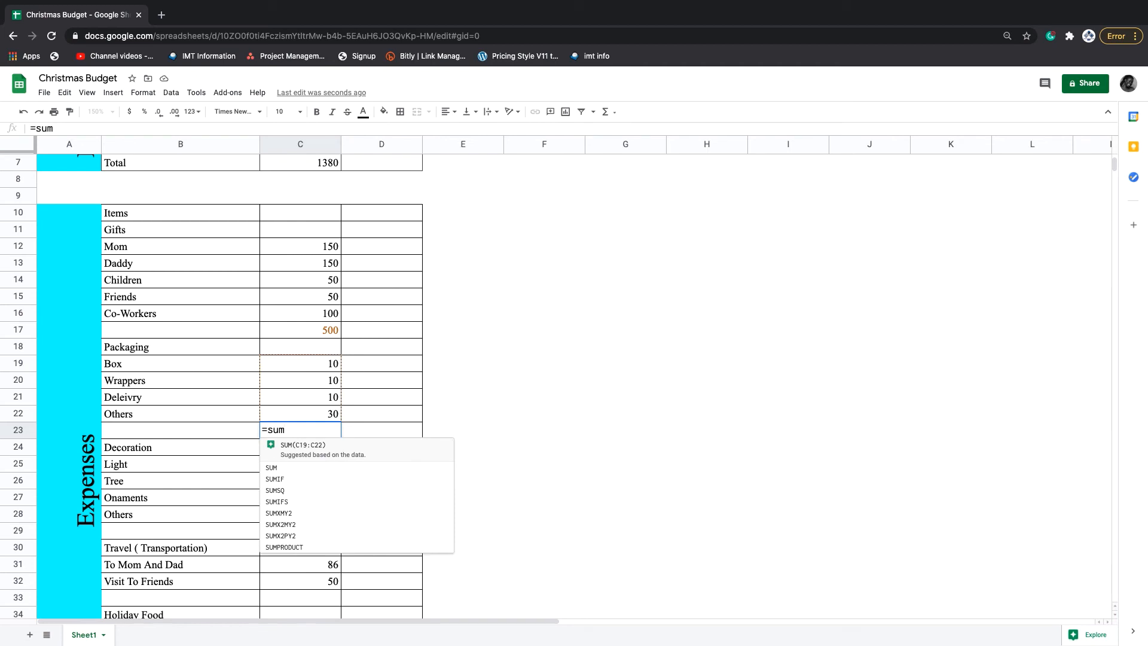
key("Tab")
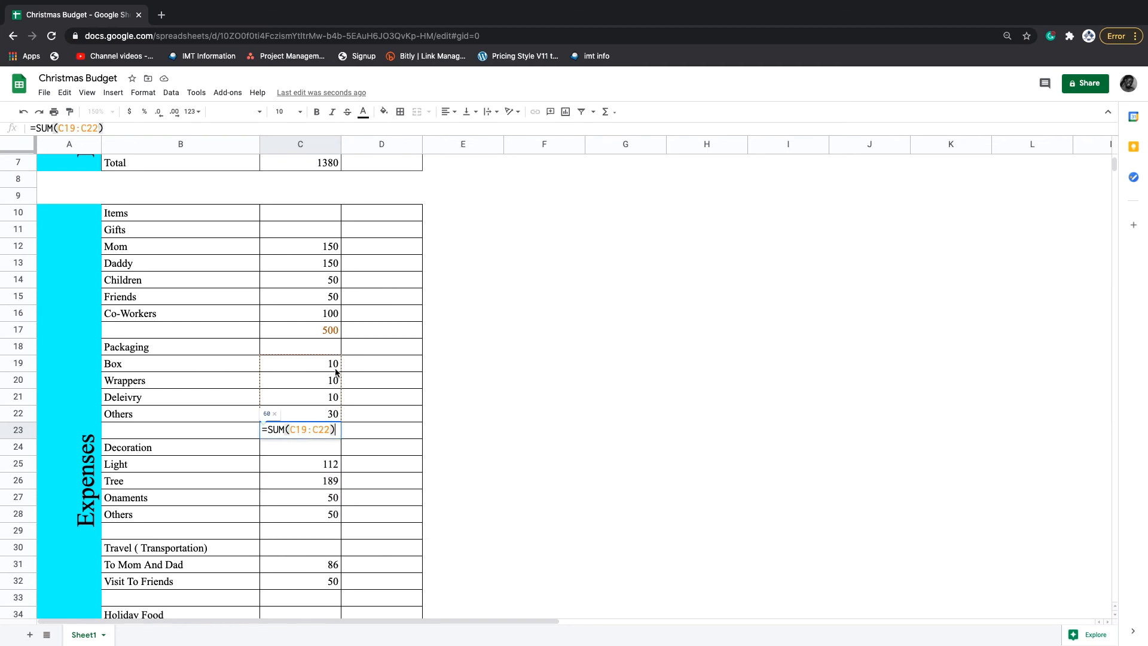
key("Return")
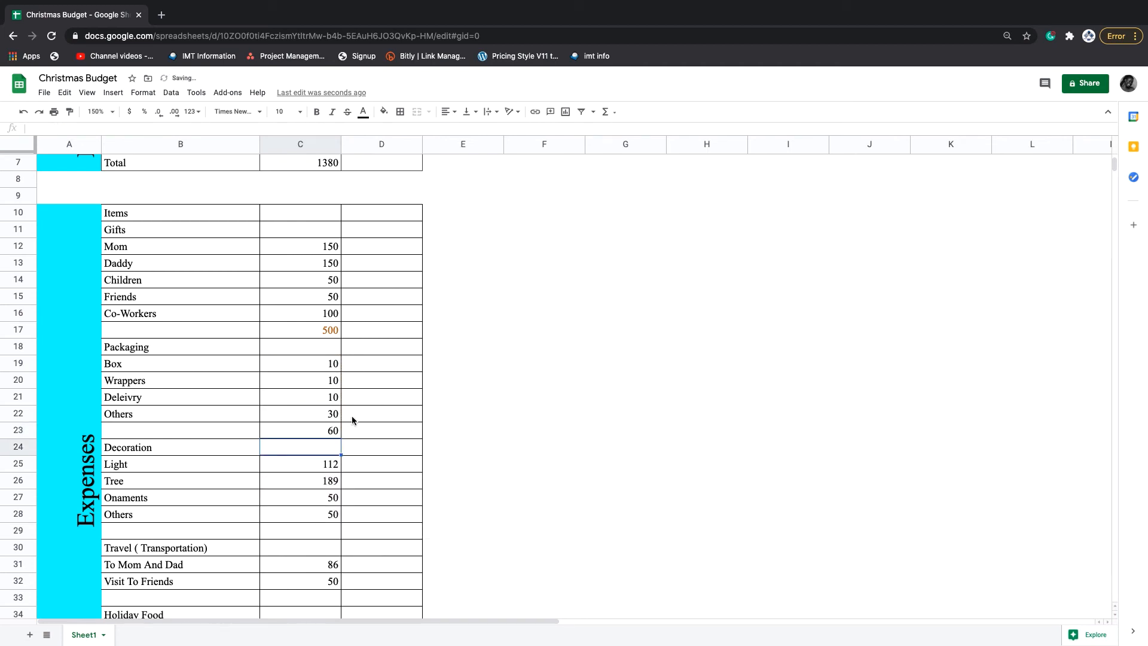
left_click(327, 432)
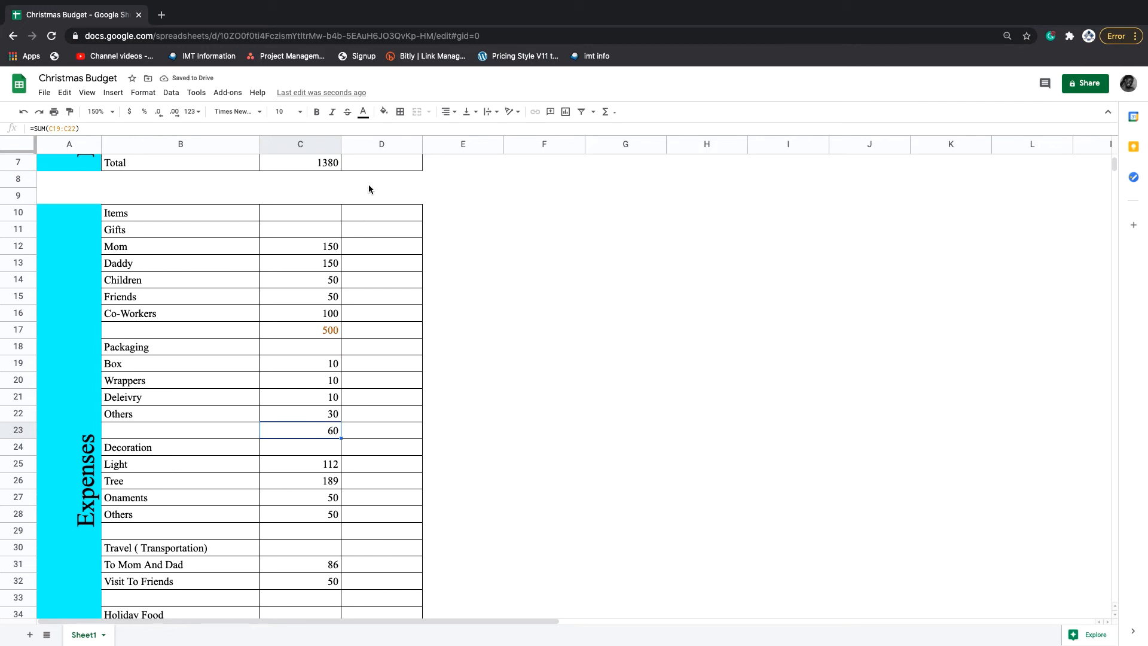
left_click(362, 111)
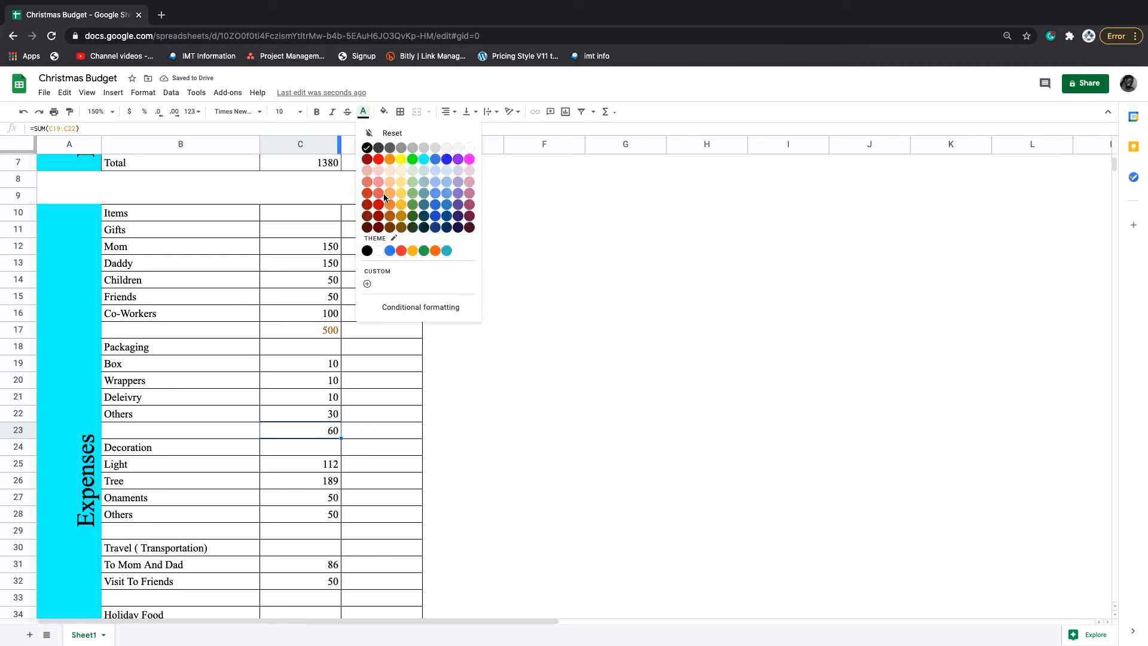
left_click(389, 215)
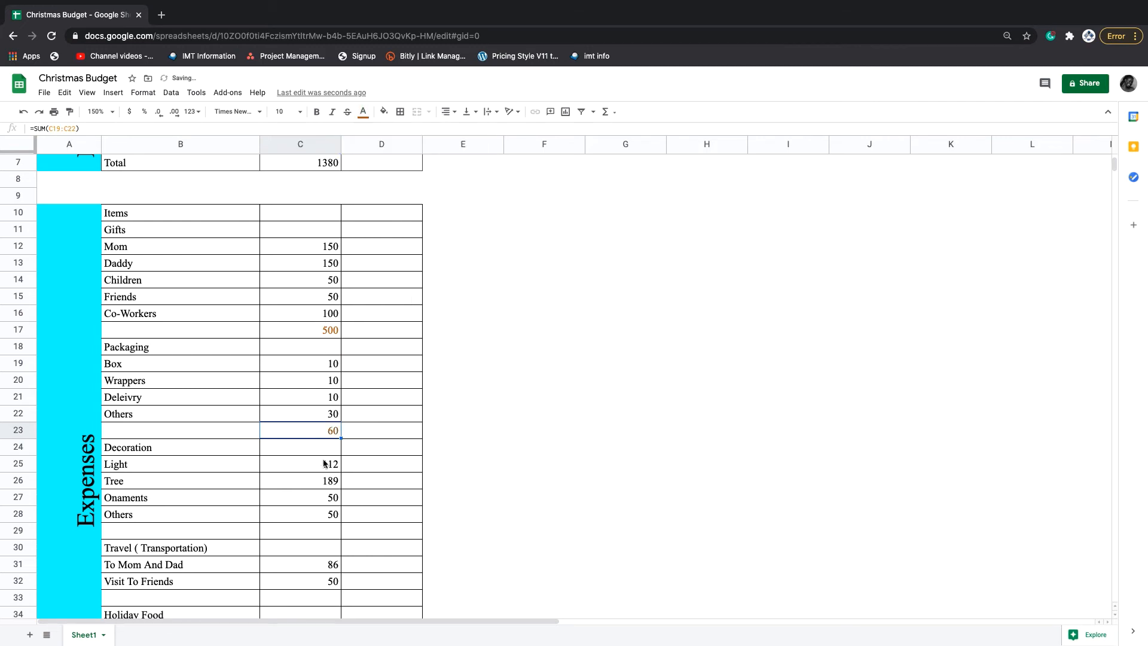
Add a subtotal for the Decoration expenses in C29 with the suggested formula =SUM(C25:C28)
scroll(323, 463, "down", 3)
left_click(324, 414)
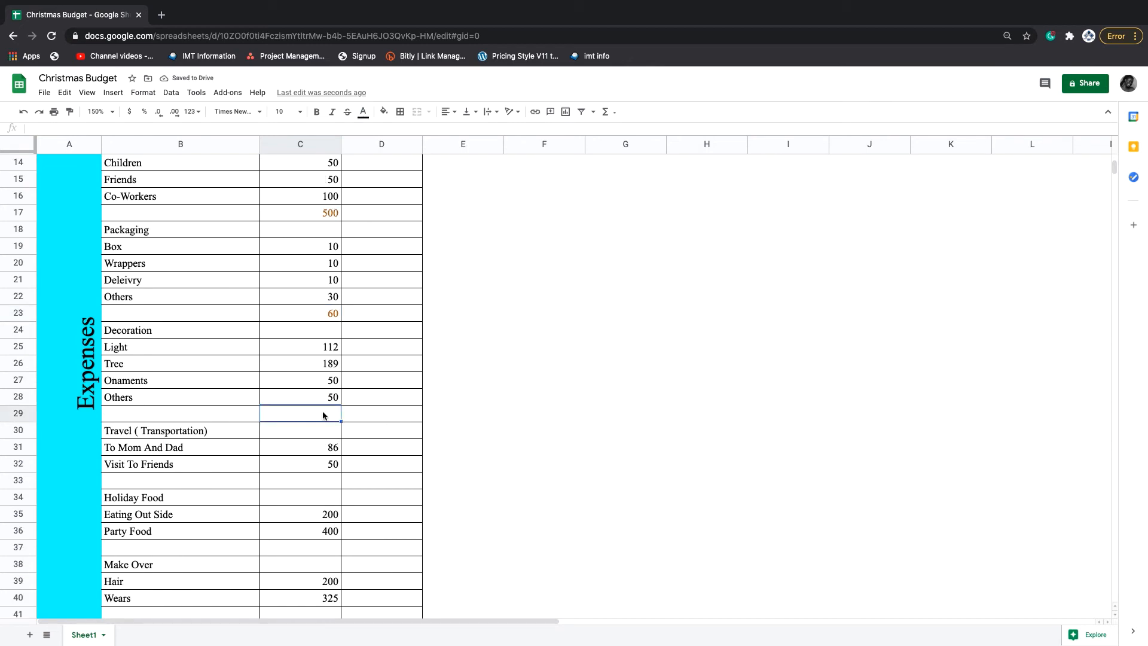
type("=sum")
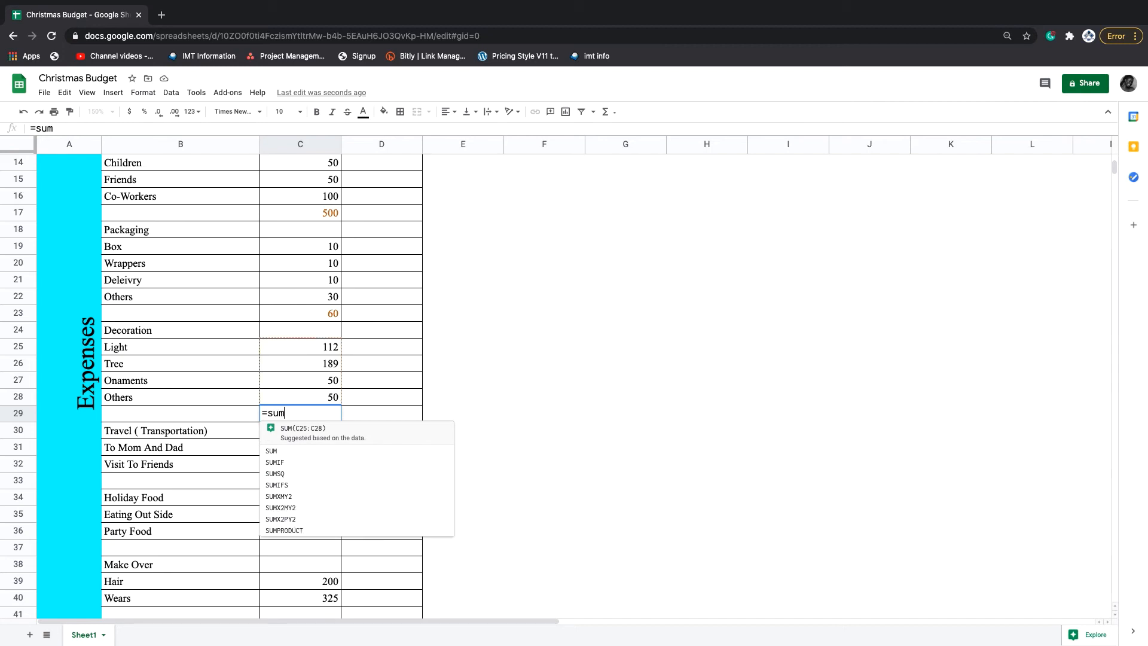
key("Tab")
key("Return")
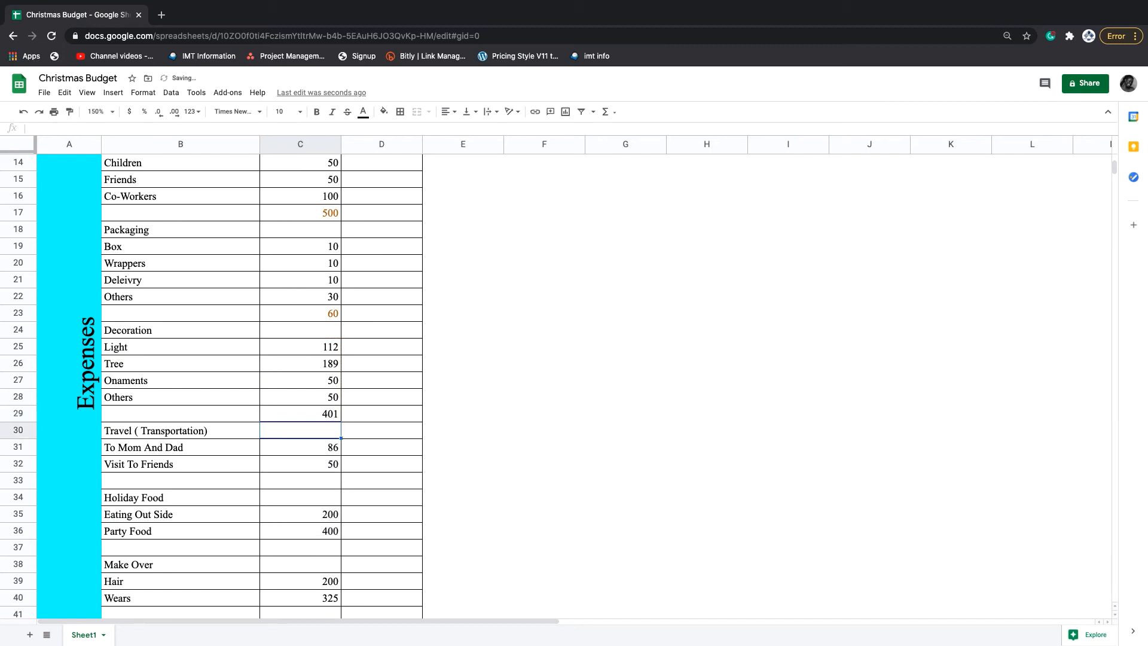
Add a subtotal for the Travel (Transportation) expenses in C33 with the suggested formula =SUM(C31:C32)
left_click(324, 478)
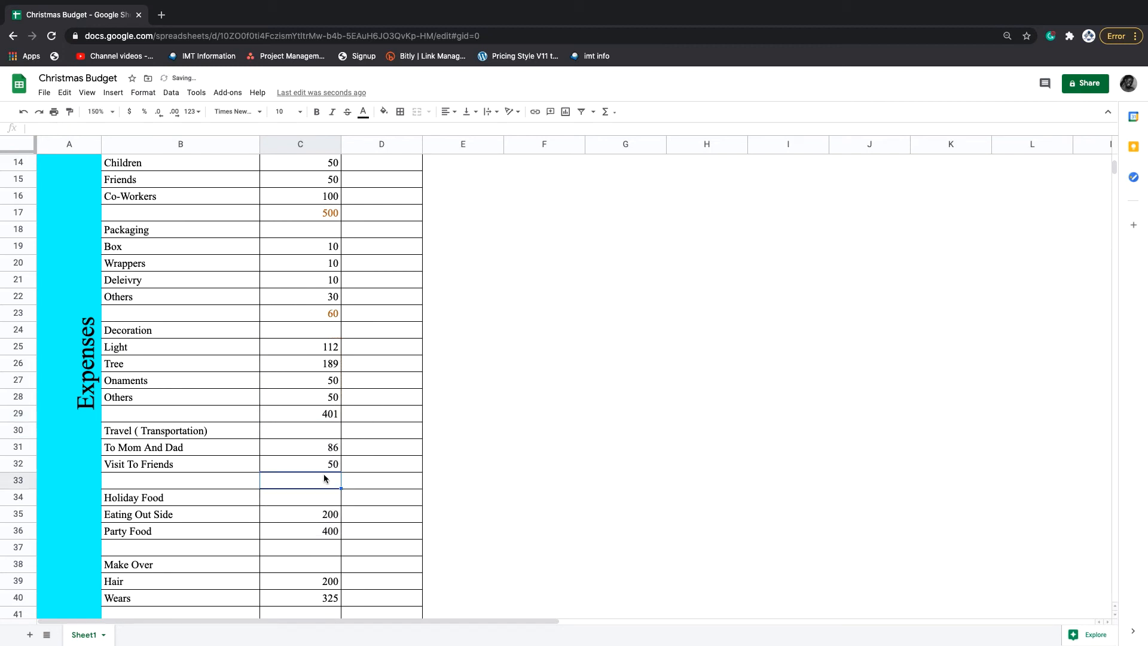
type("=")
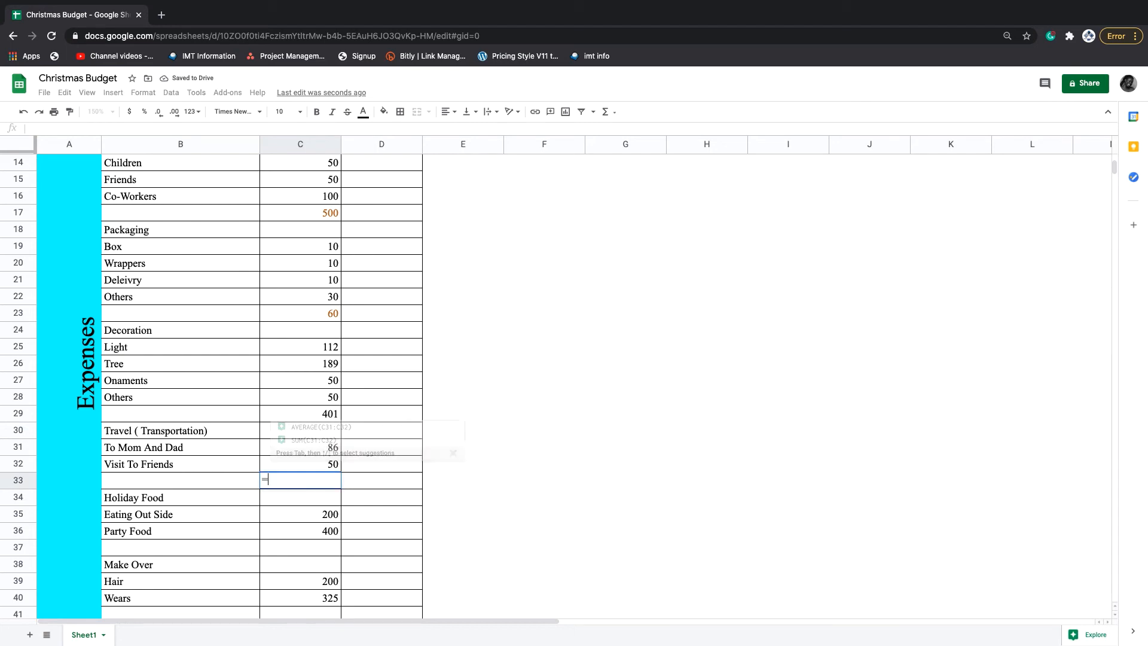
type("sum")
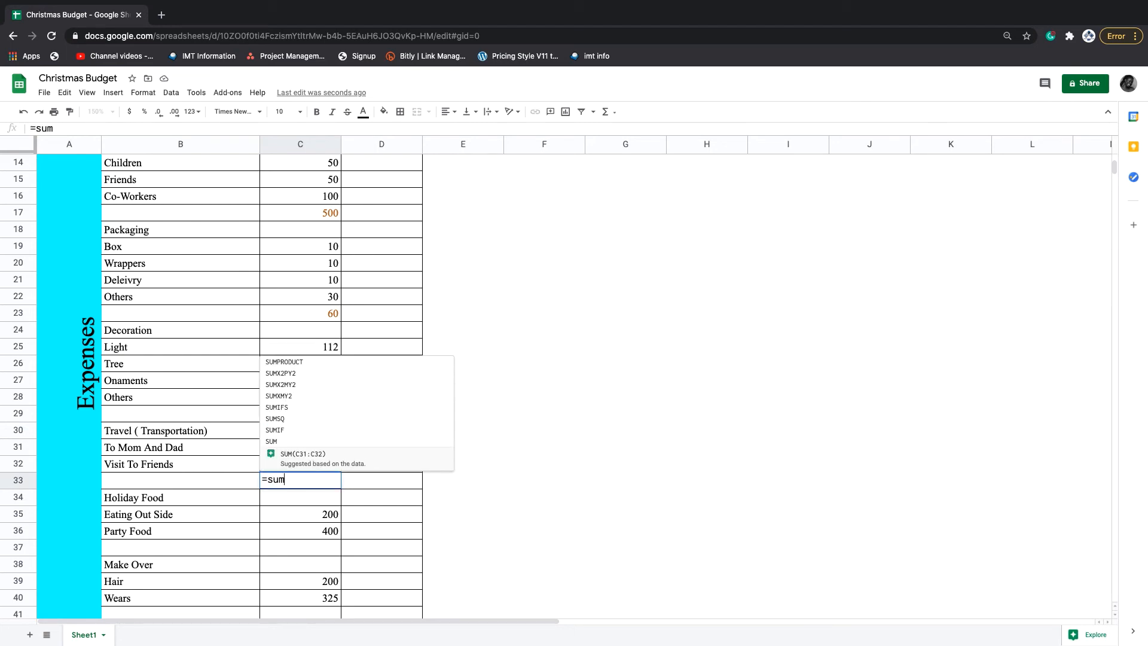
key("Tab")
key("Return")
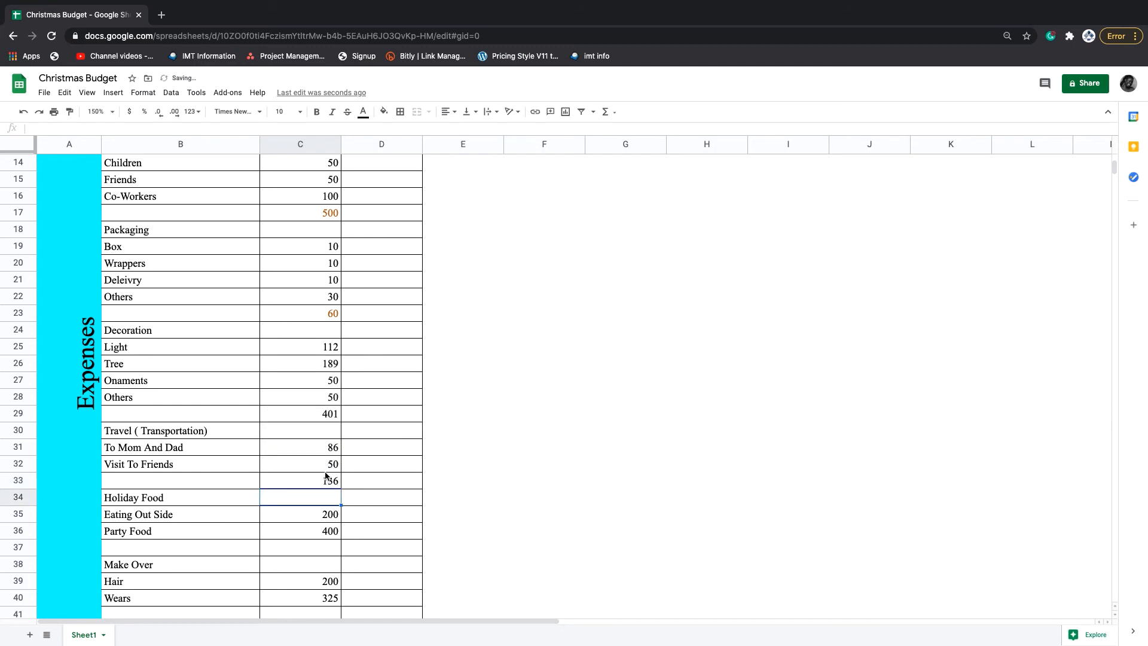
Add a subtotal for the Holiday Food expenses in C37 with the suggested formula =SUM(C35:C36)
left_click(315, 550)
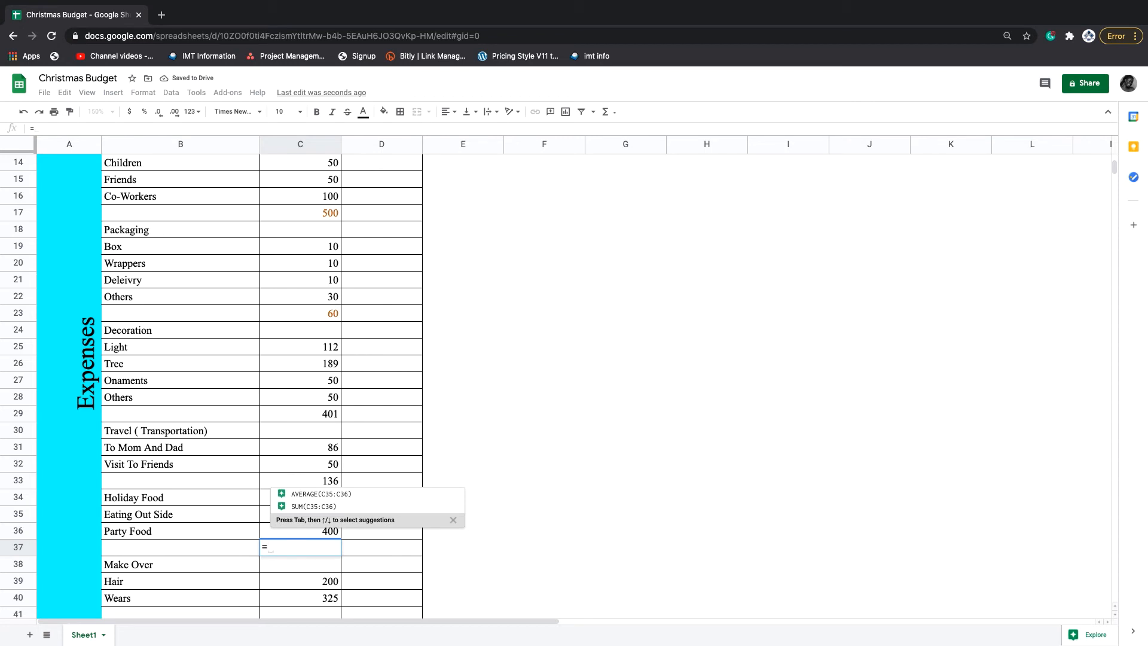
type("sum")
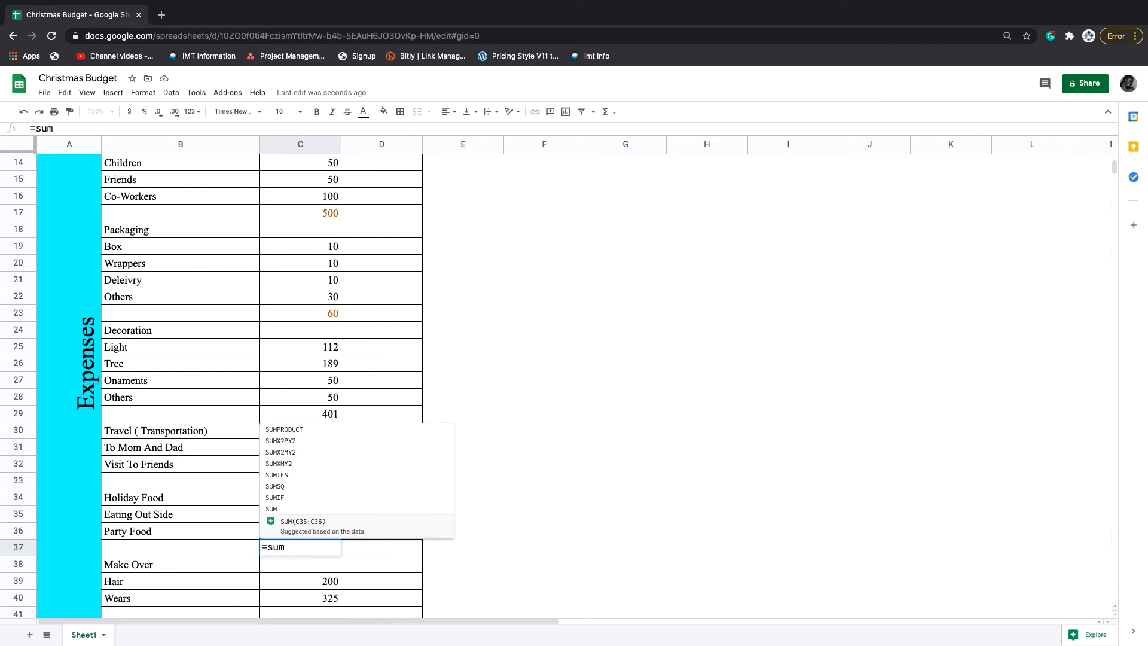
key("Tab")
key("Return")
Add a subtotal for the Make Over expenses in C41 with the suggested formula =SUM(C39:C40)
scroll(346, 536, "down", 1)
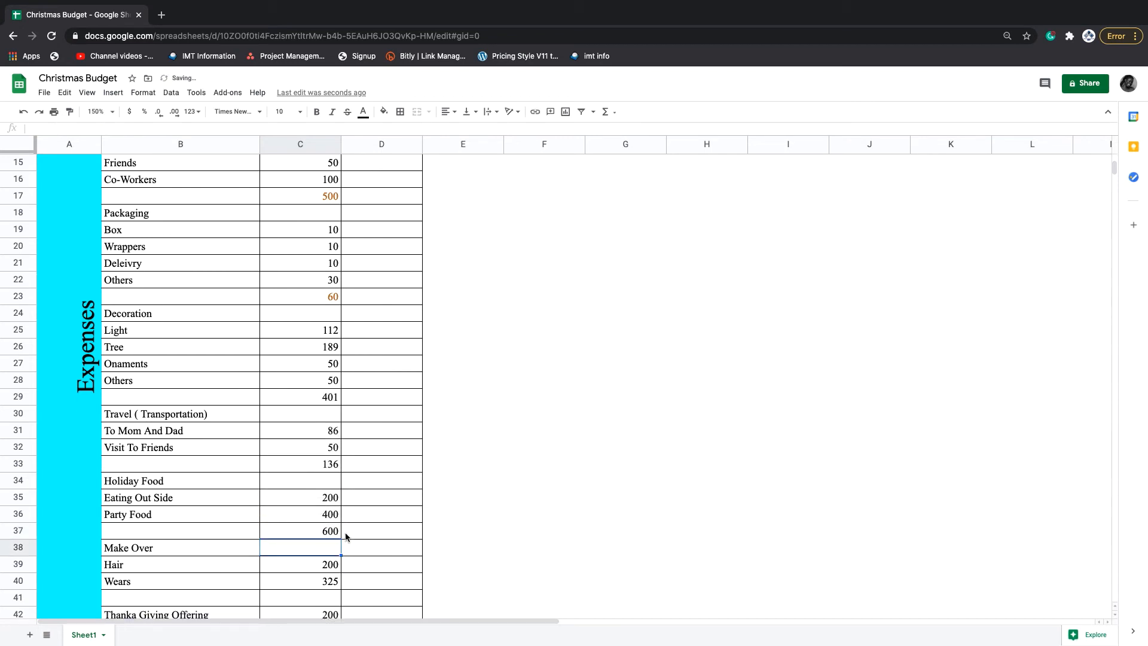
scroll(346, 536, "down", 3)
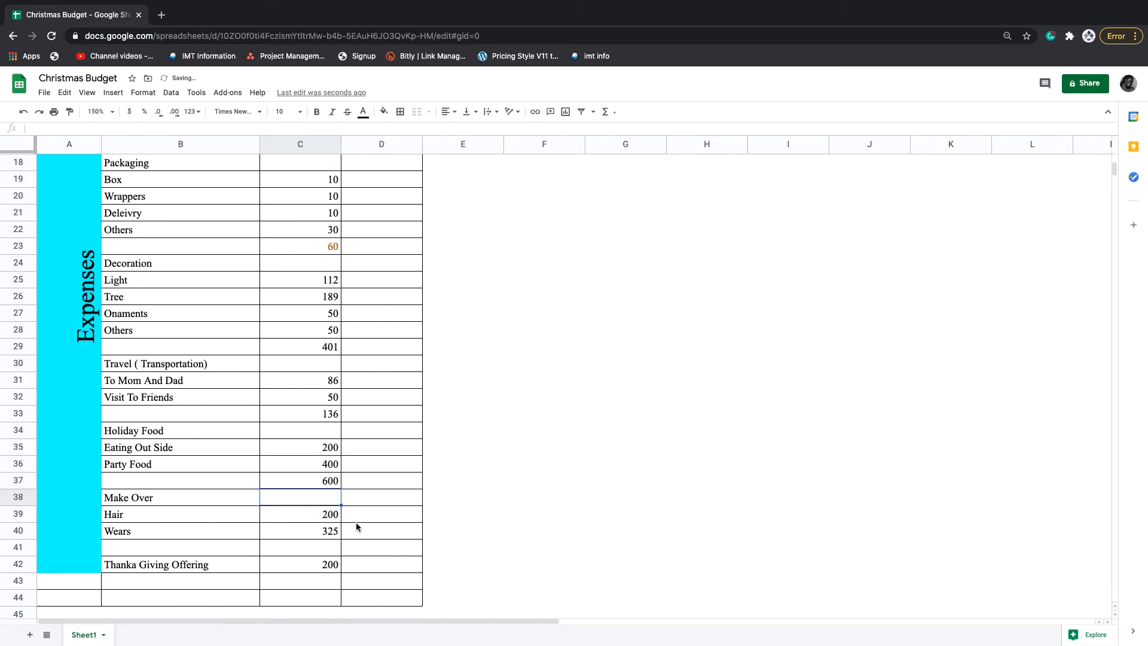
left_click(328, 547)
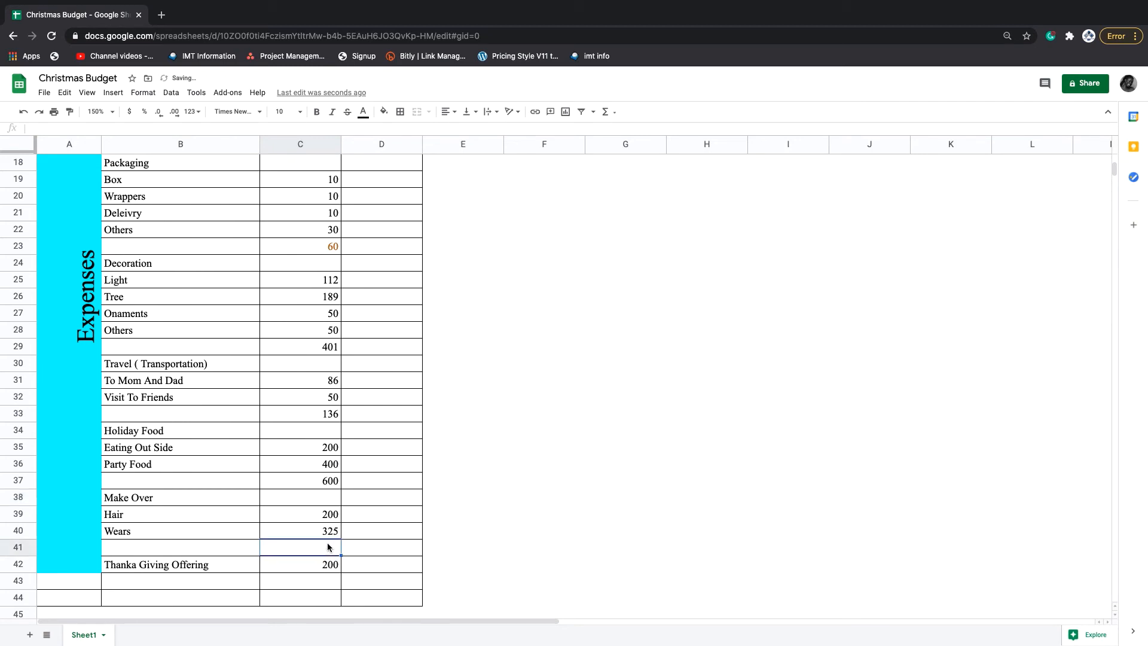
type("=")
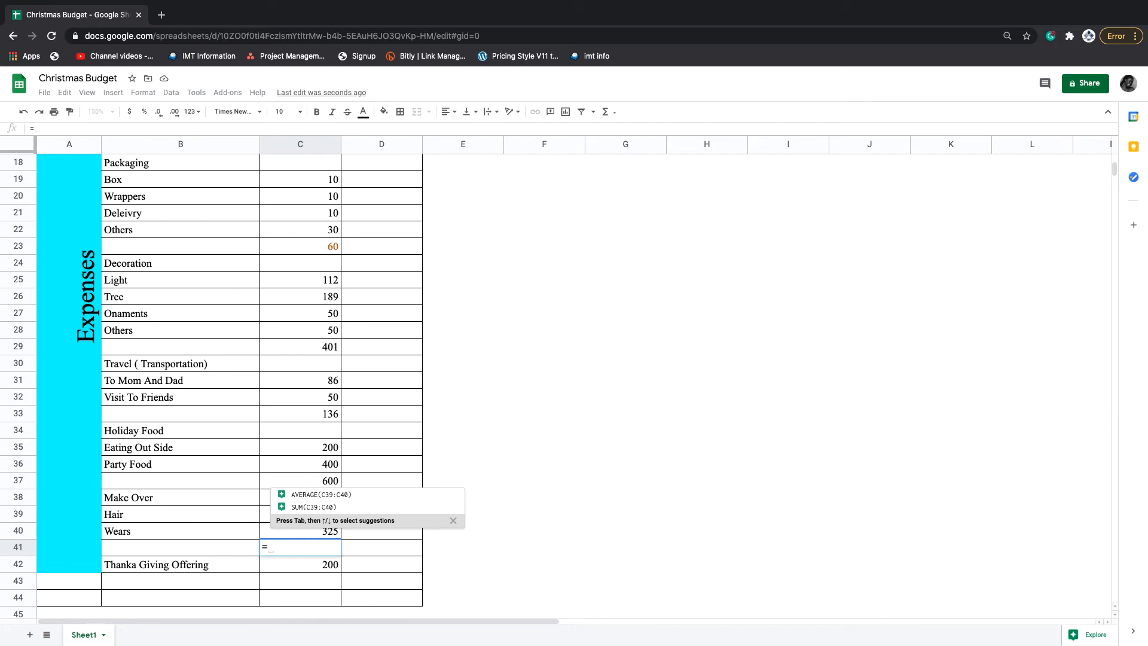
type("sum")
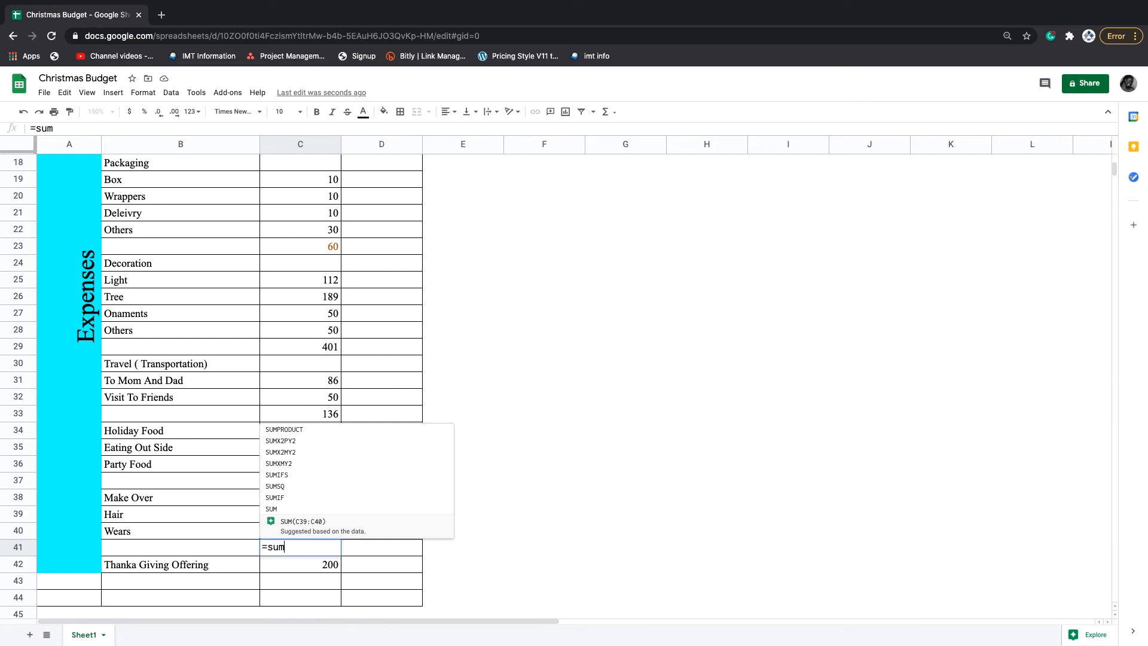
key("Tab")
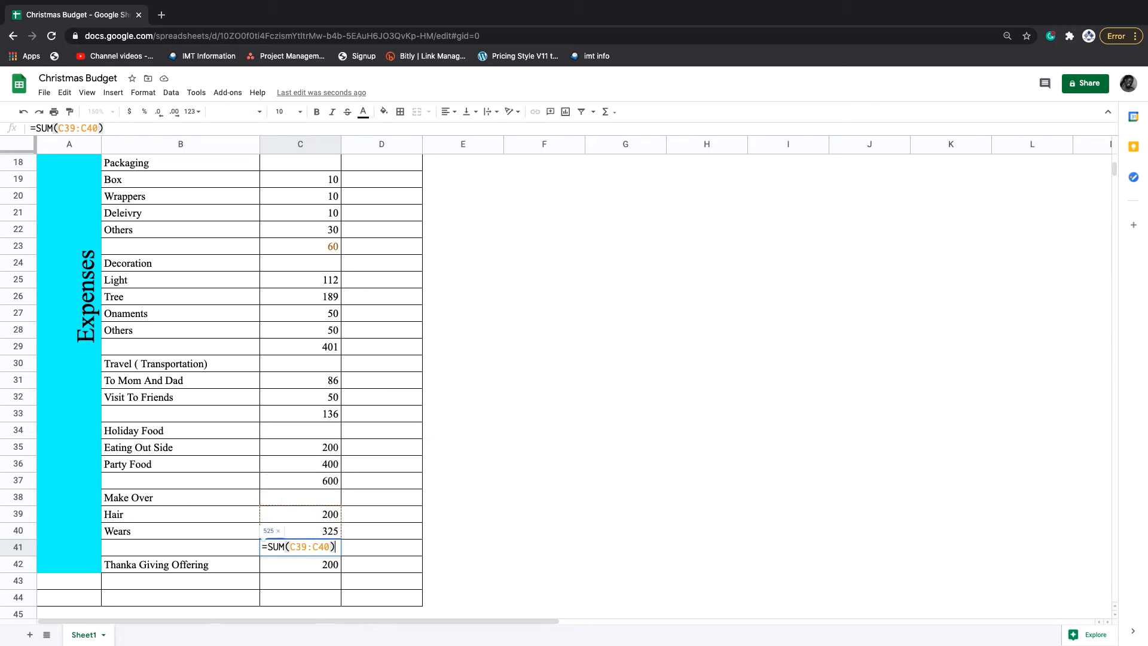
key("Return")
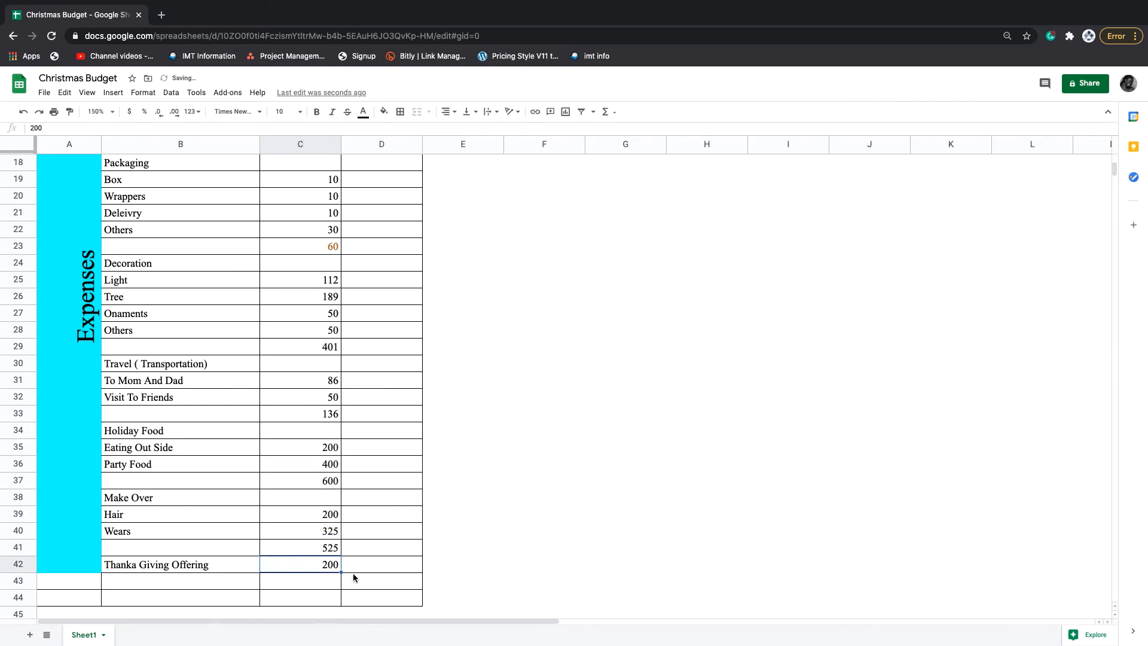
left_click(325, 581)
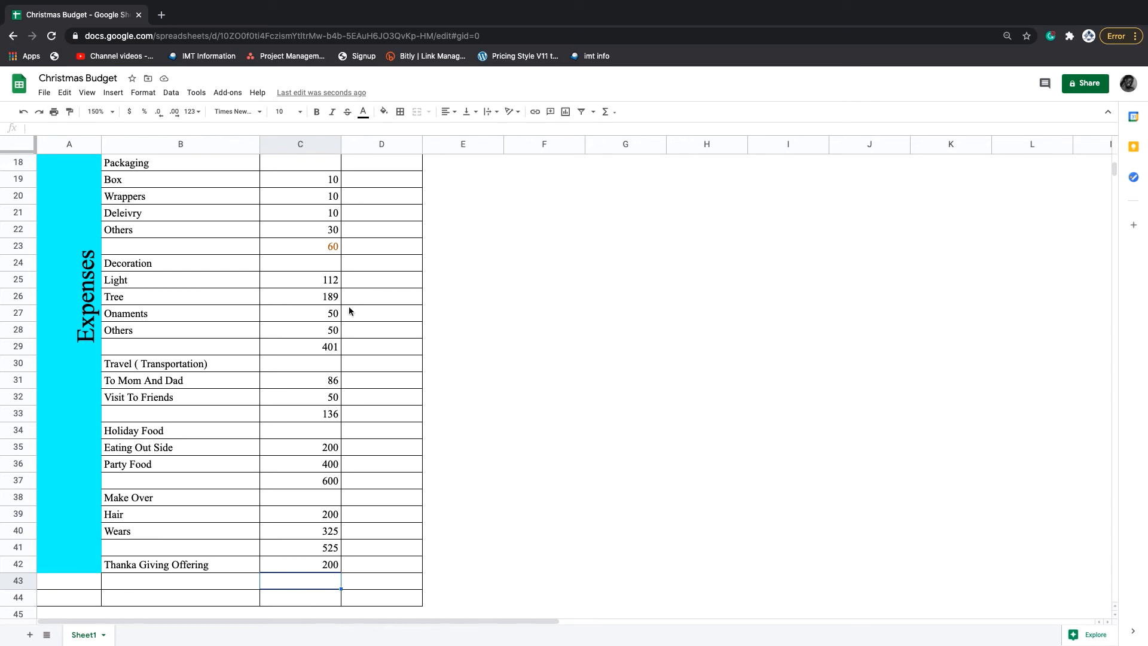
Copy the dark orange formatting of the Packaging subtotal in C23 to the subtotals in C29, C33, C37 and C41
left_click(336, 242)
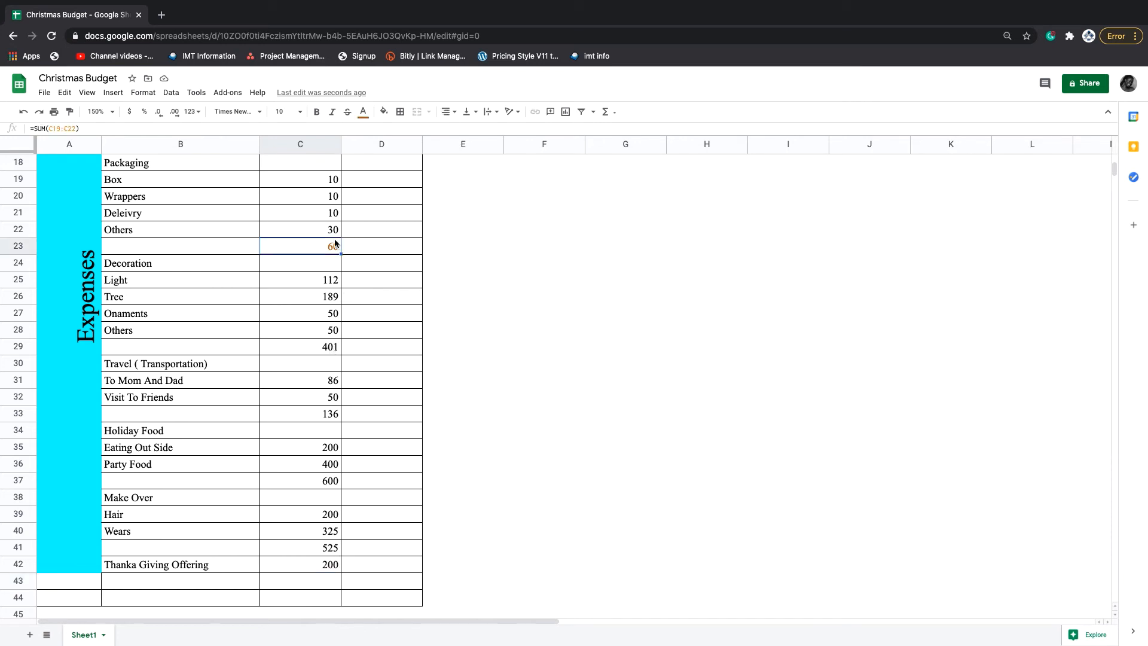
left_click(70, 111)
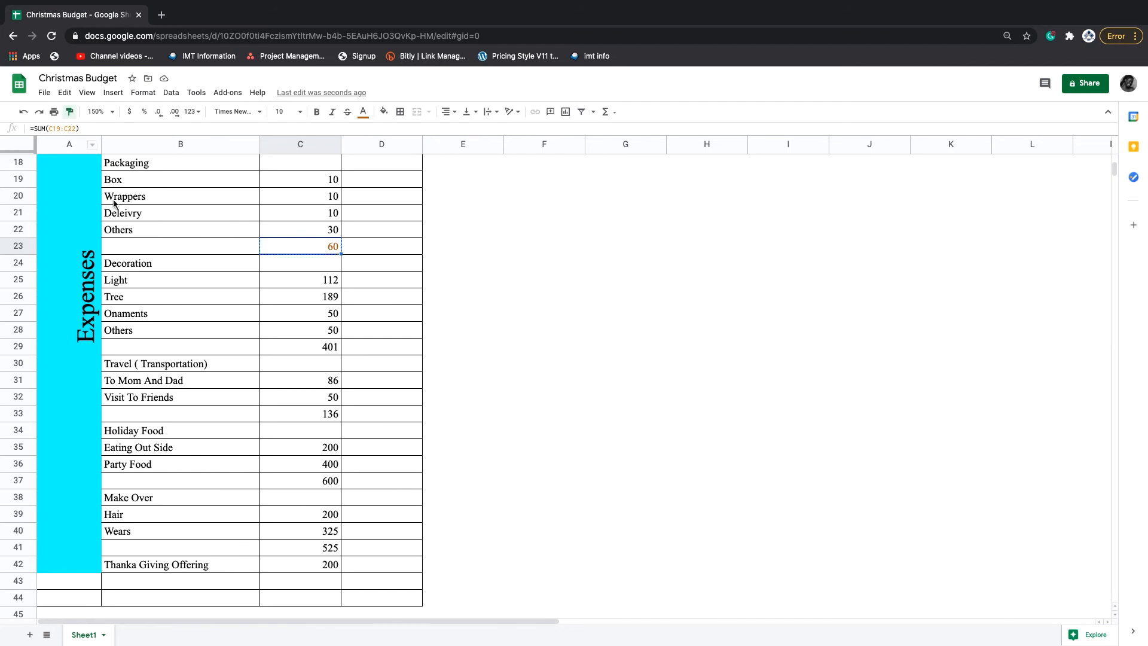
left_click(323, 350)
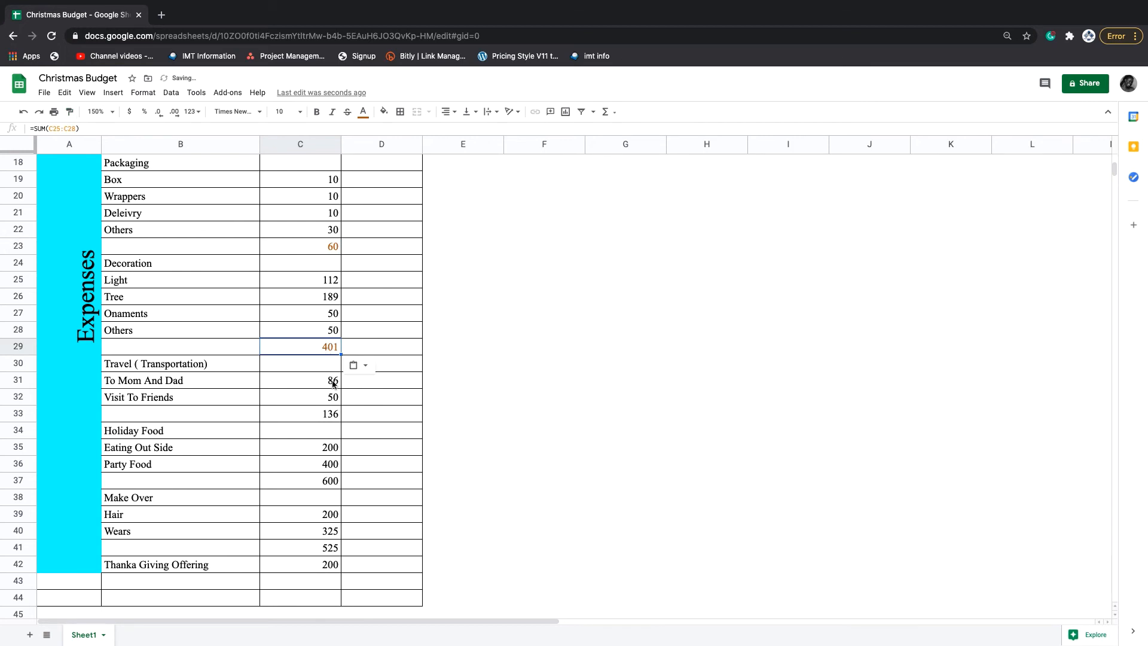
left_click(70, 111)
left_click(320, 413)
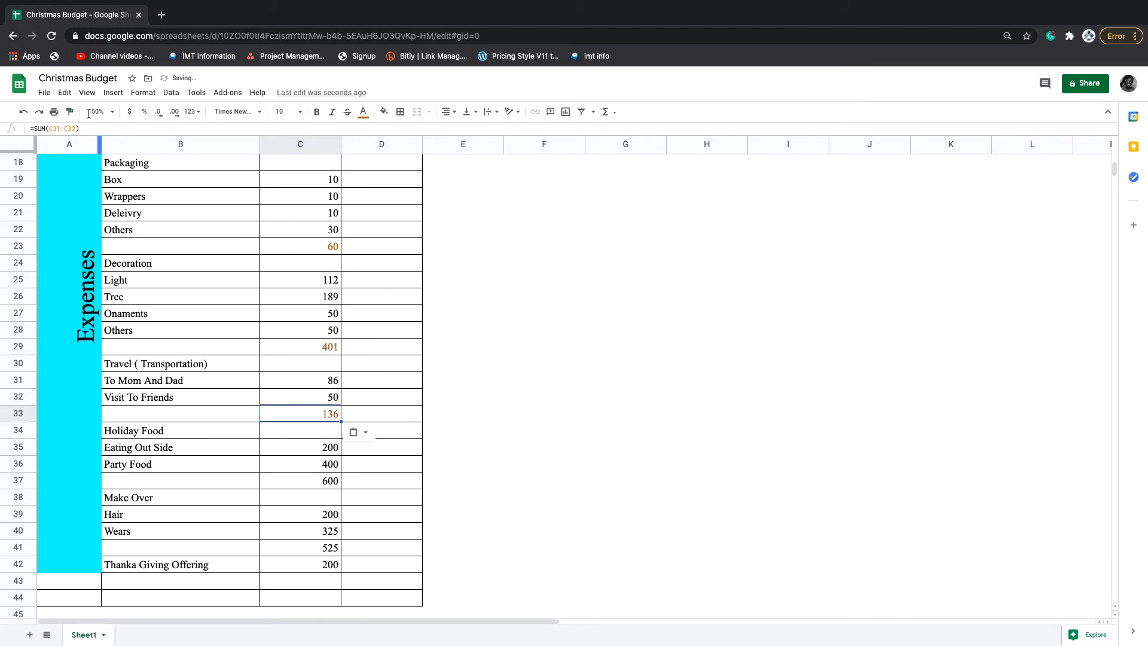
left_click(69, 111)
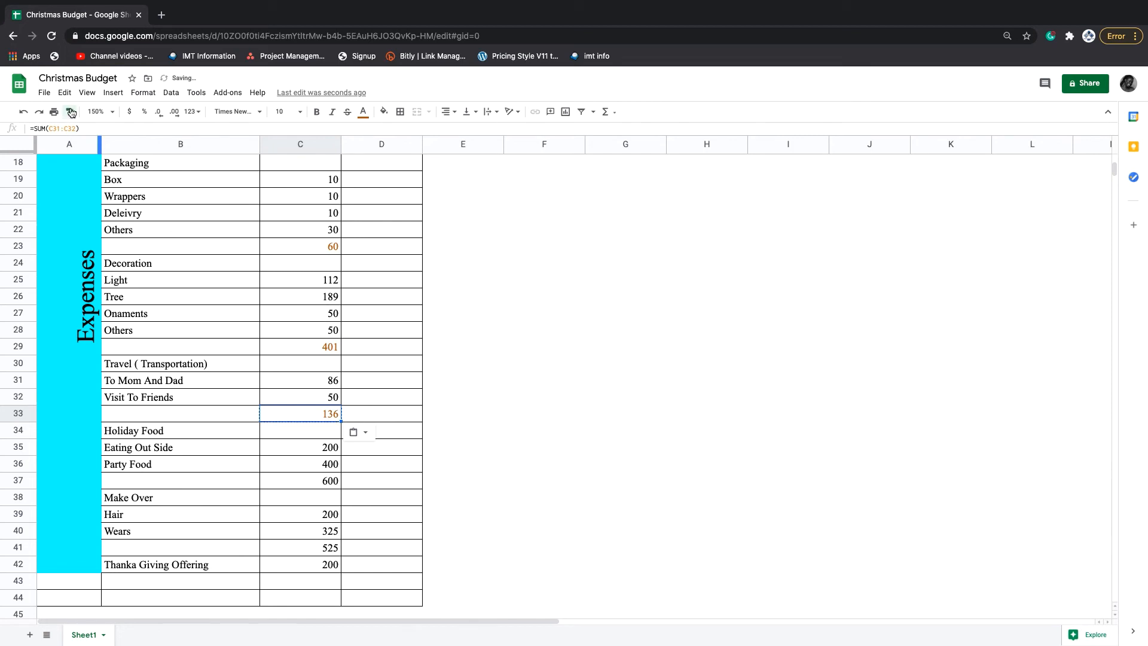
left_click(313, 482)
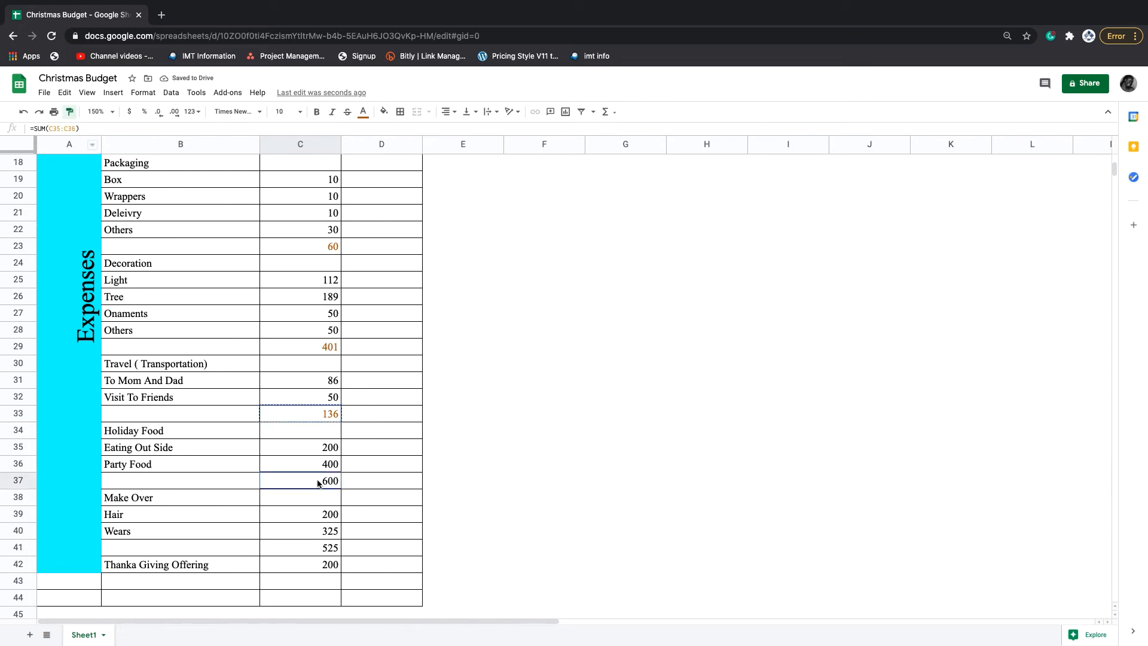
left_click(70, 112)
left_click(333, 554)
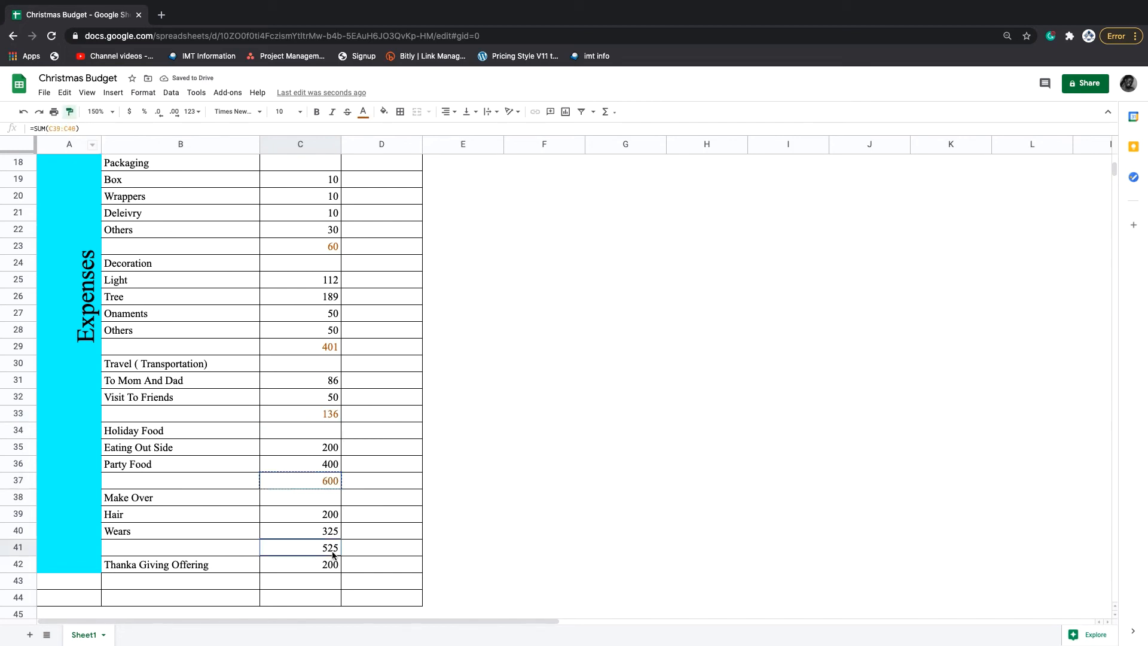
left_click(334, 554)
double_click(330, 568)
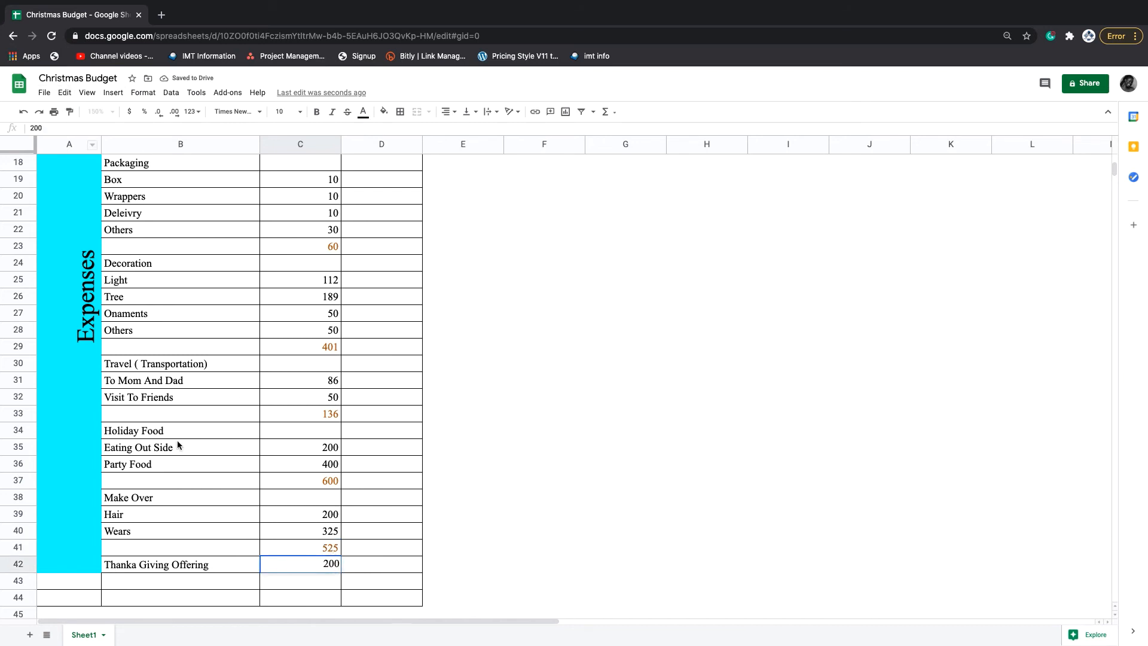
left_click(323, 542)
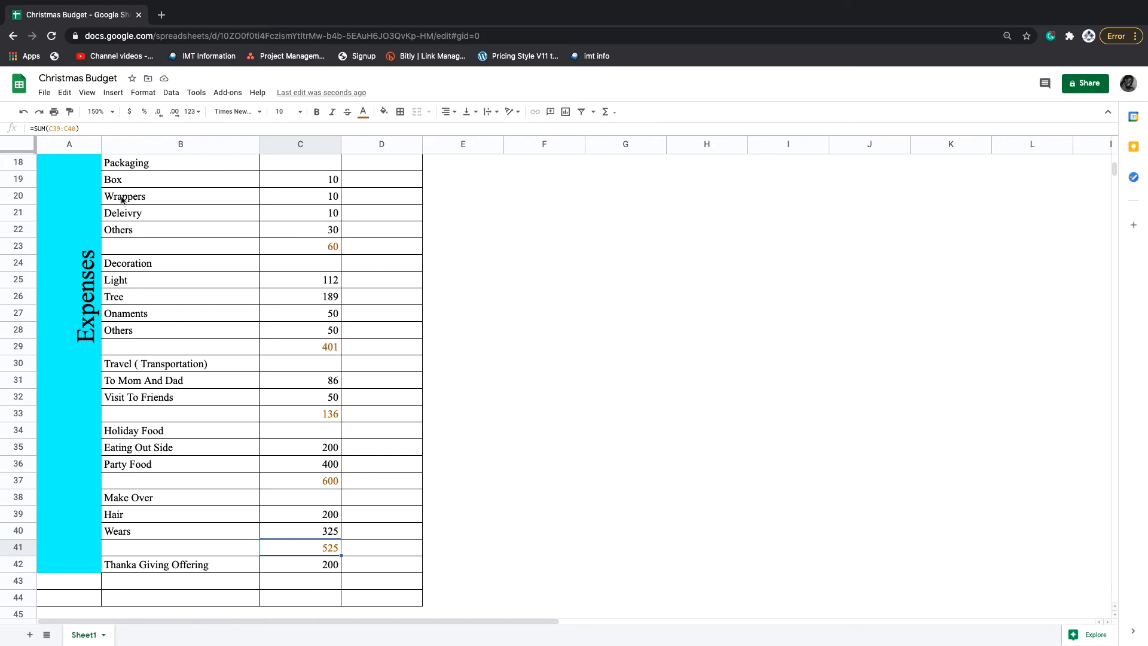
Copy the dark orange formatting of the Make Over subtotal in C41 to the Thanka Giving Offering amount in C42
left_click(70, 111)
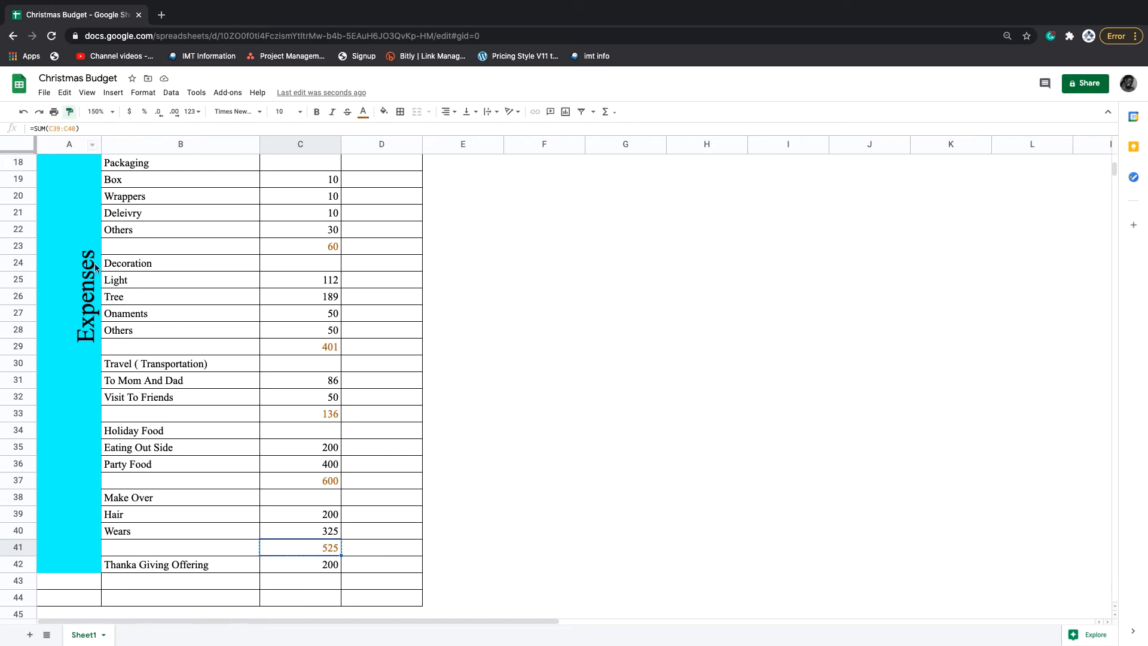
left_click(318, 568)
Start a SUM formula in C43 with the Gifts, Packaging and Decoration subtotals in C17, C23 and C29
left_click(310, 583)
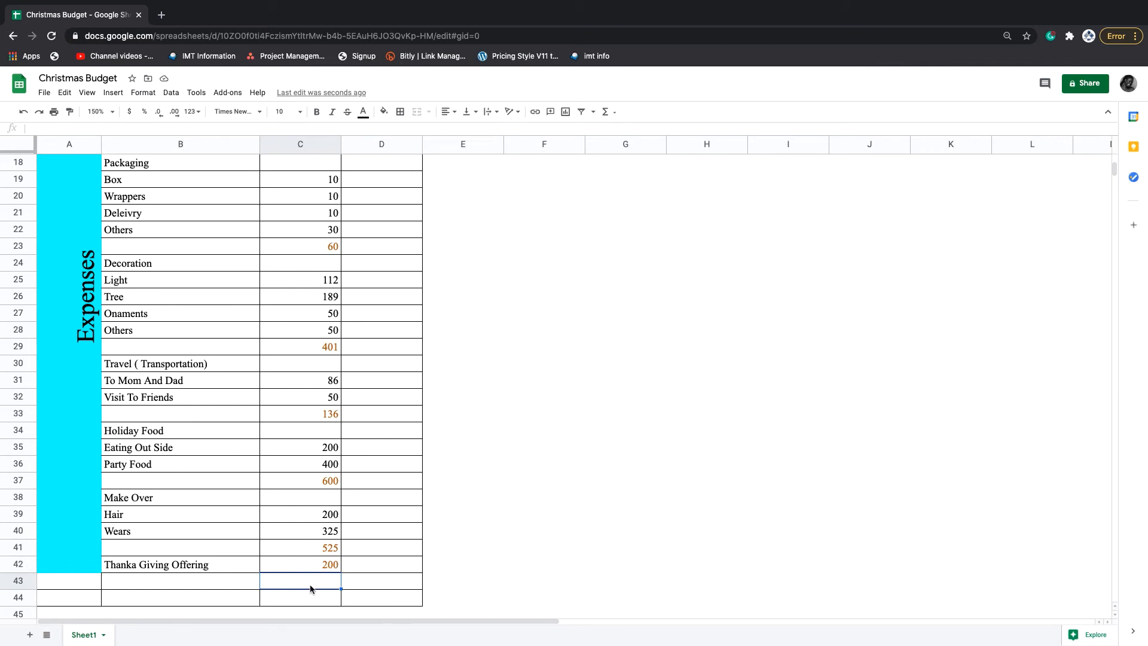
type("=")
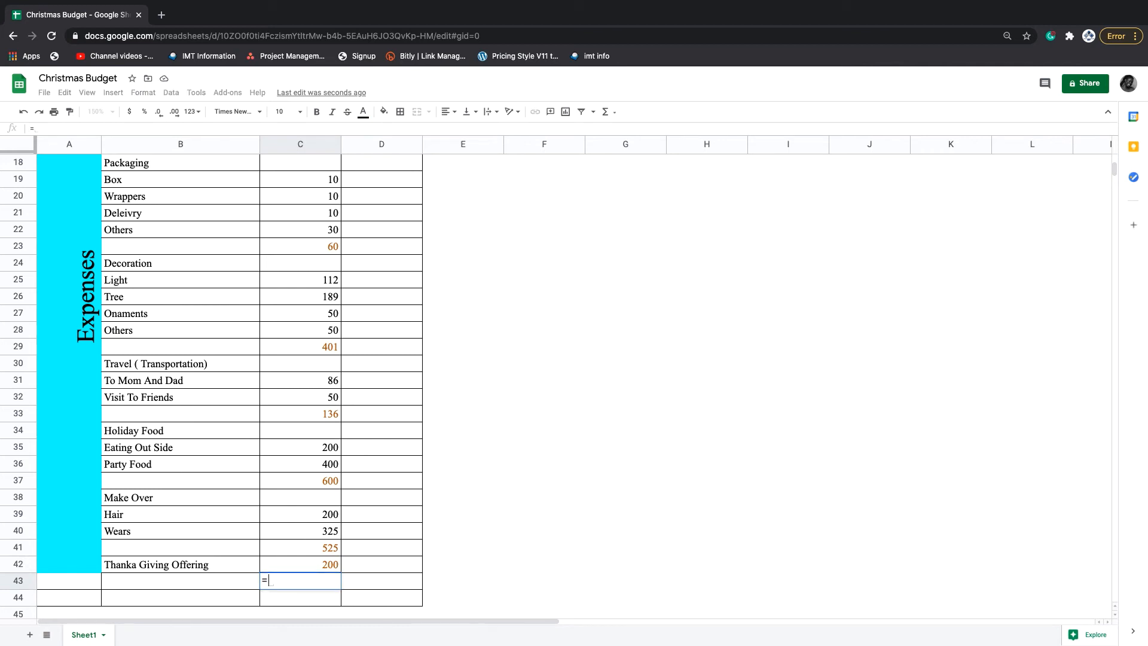
type("sum")
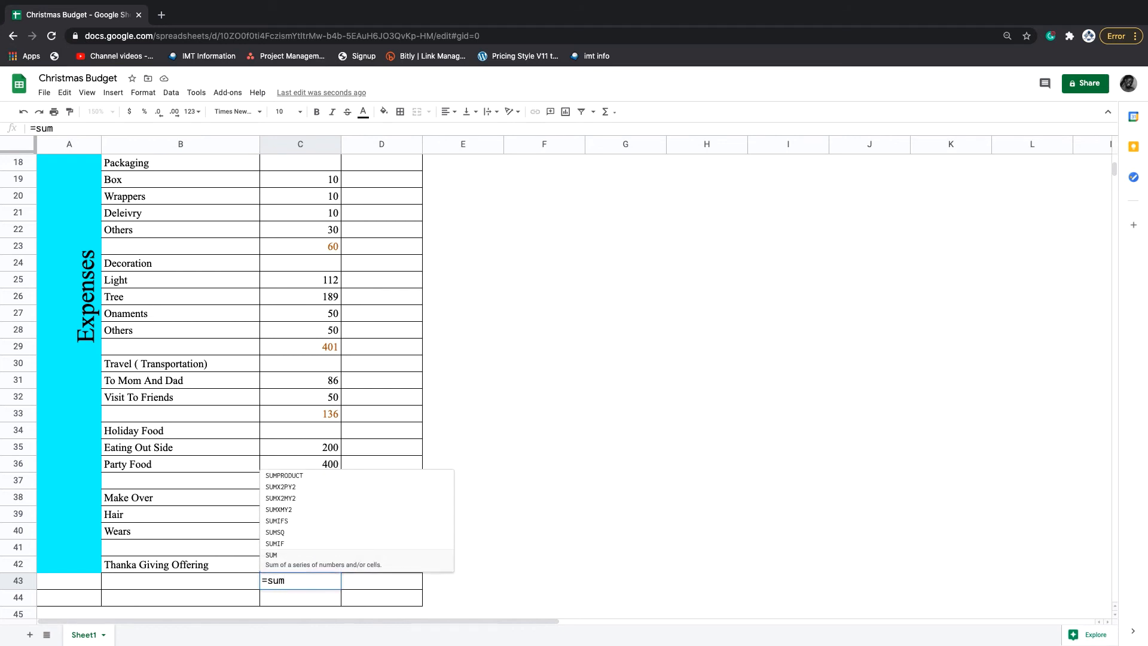
key("Tab")
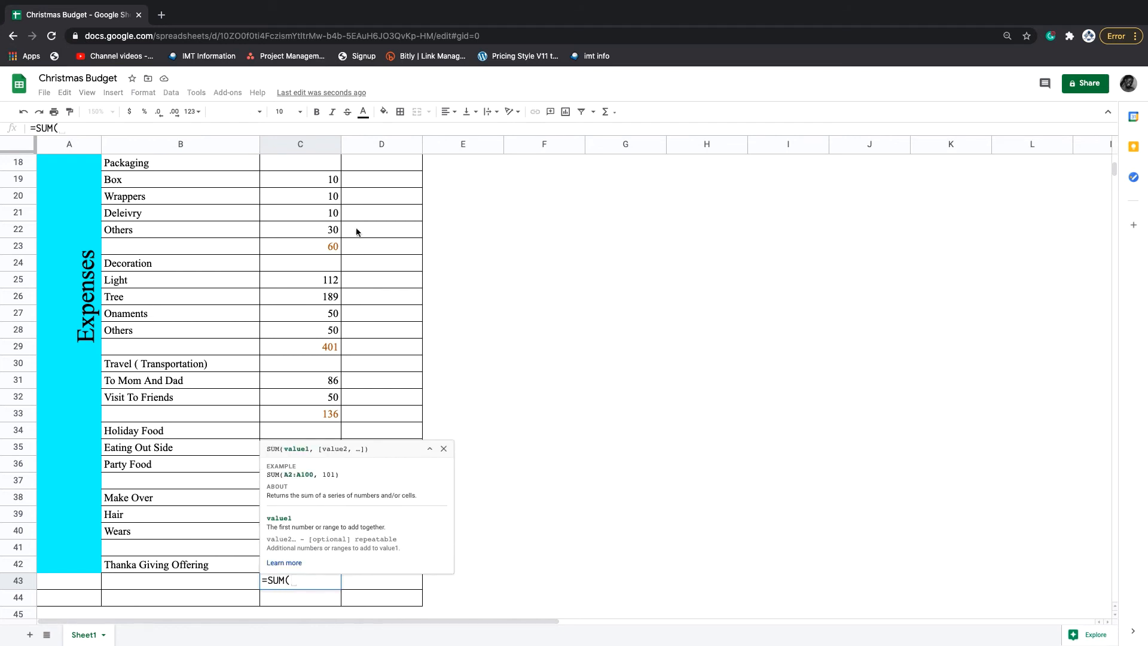
scroll(347, 228, "up", 5)
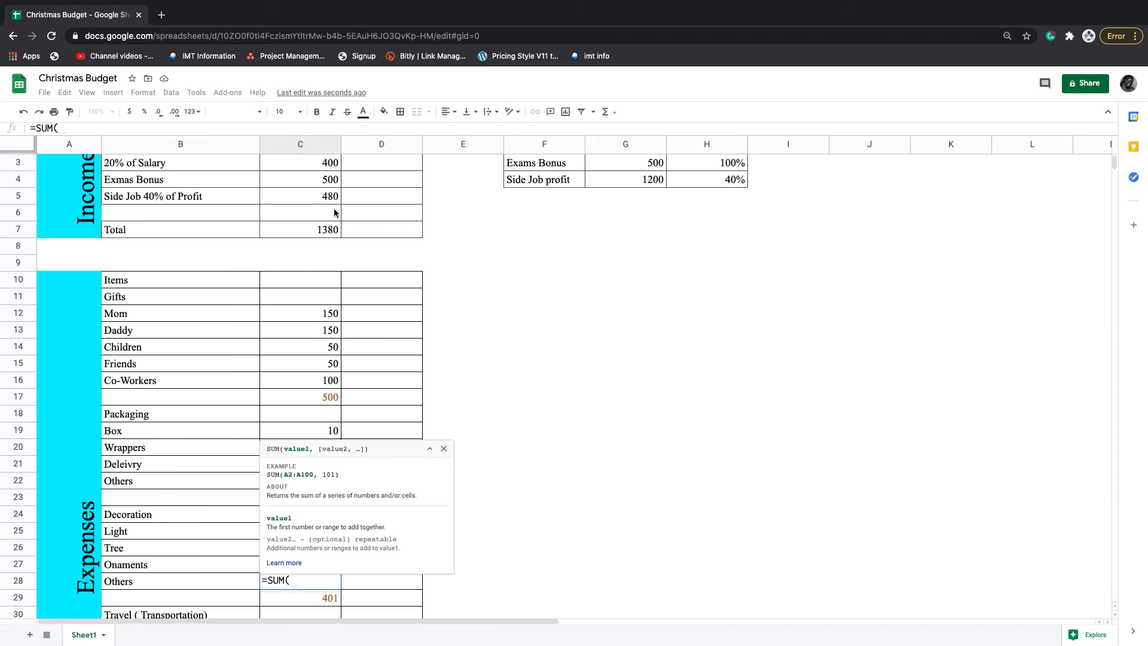
scroll(334, 208, "up", 1)
scroll(328, 263, "down", 3)
left_click(330, 330)
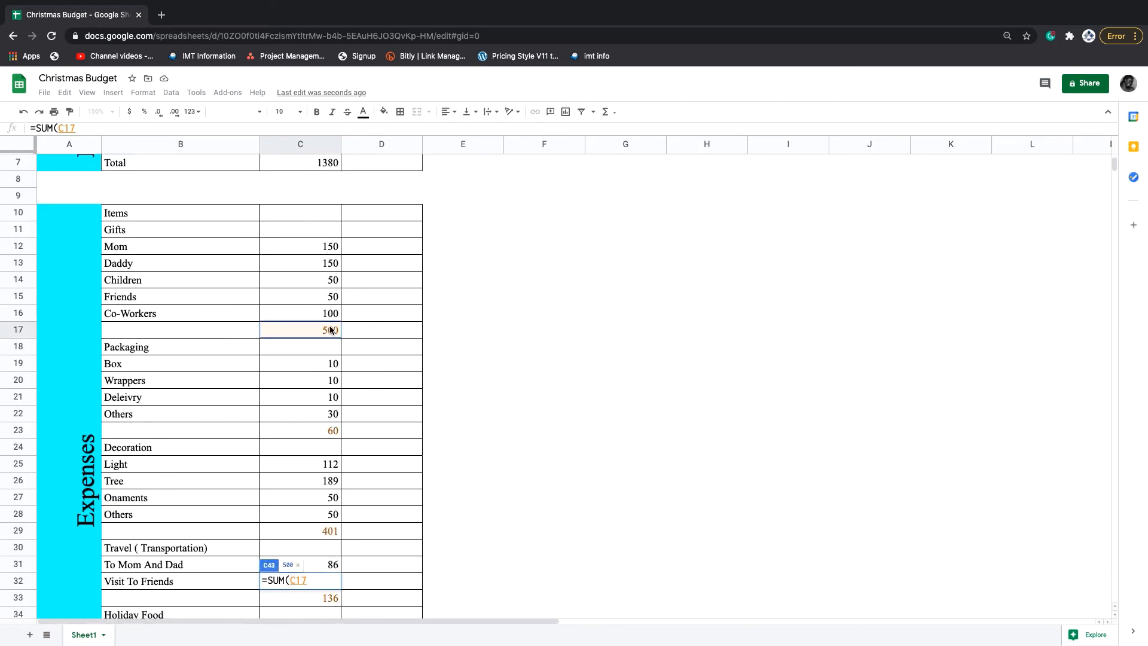
type(",")
left_click(327, 431)
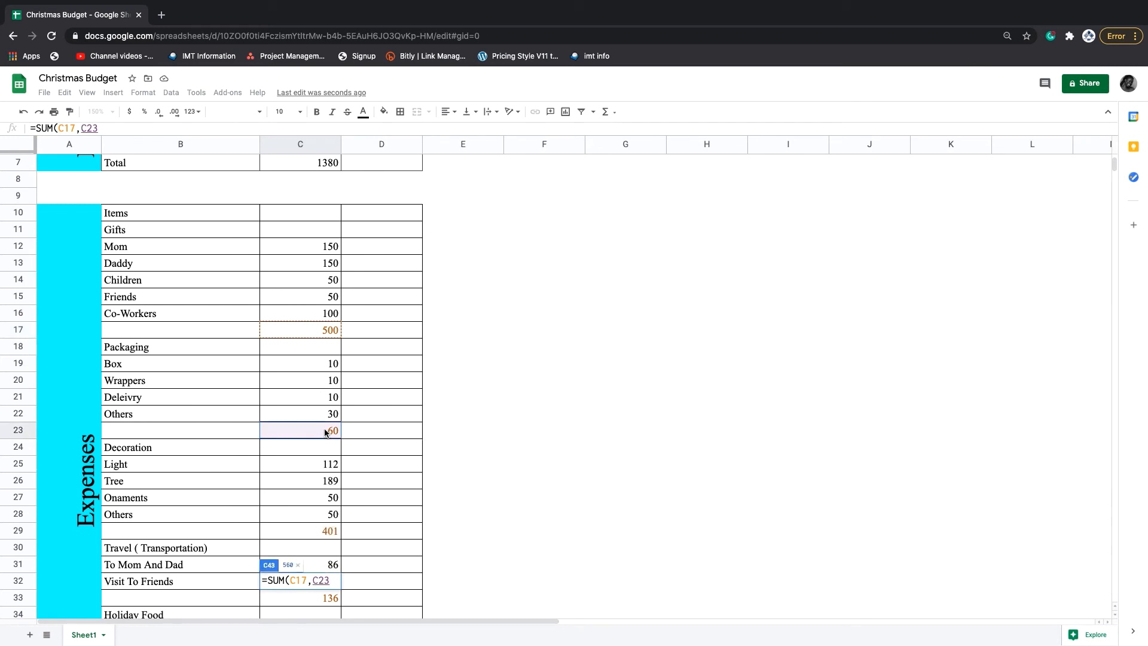
type(",")
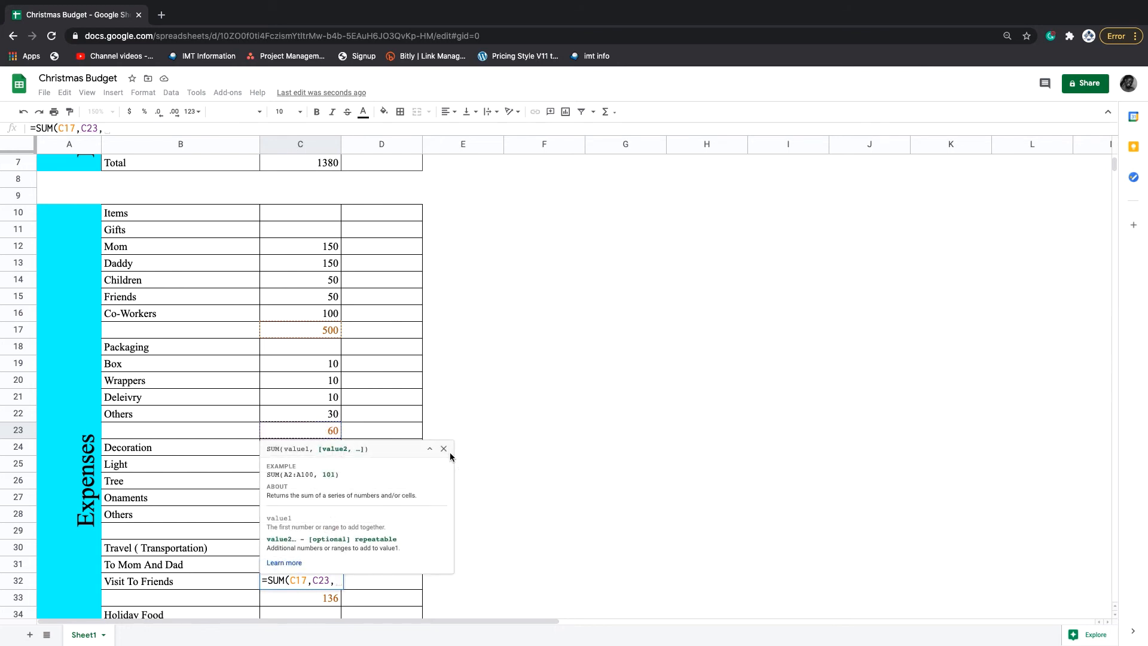
left_click(443, 449)
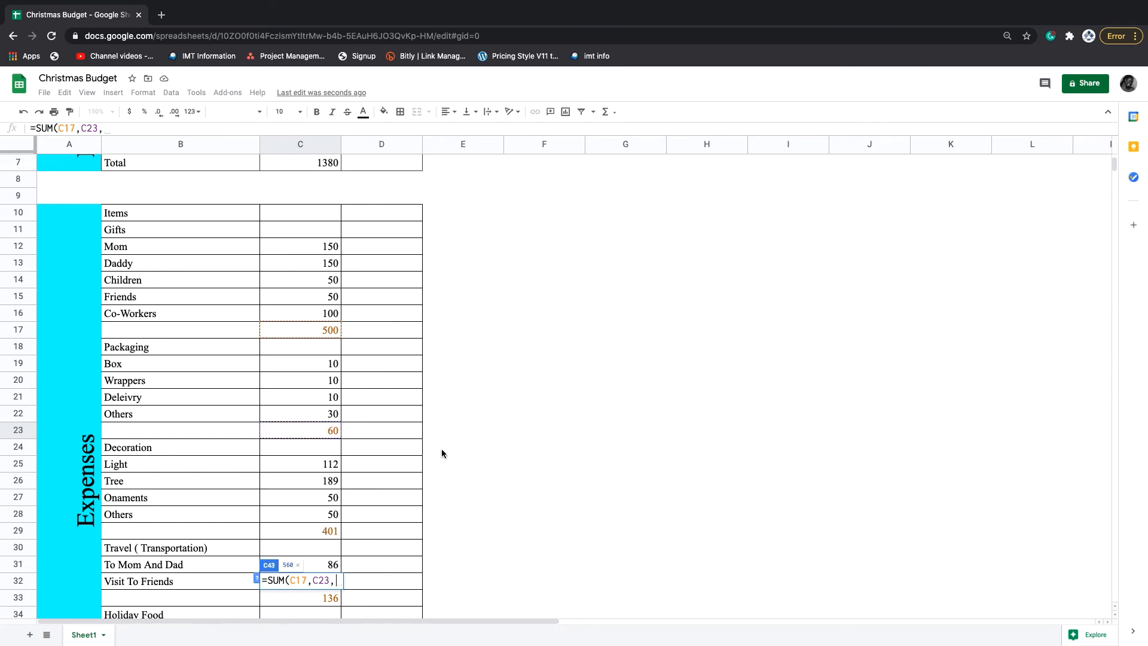
left_click(334, 533)
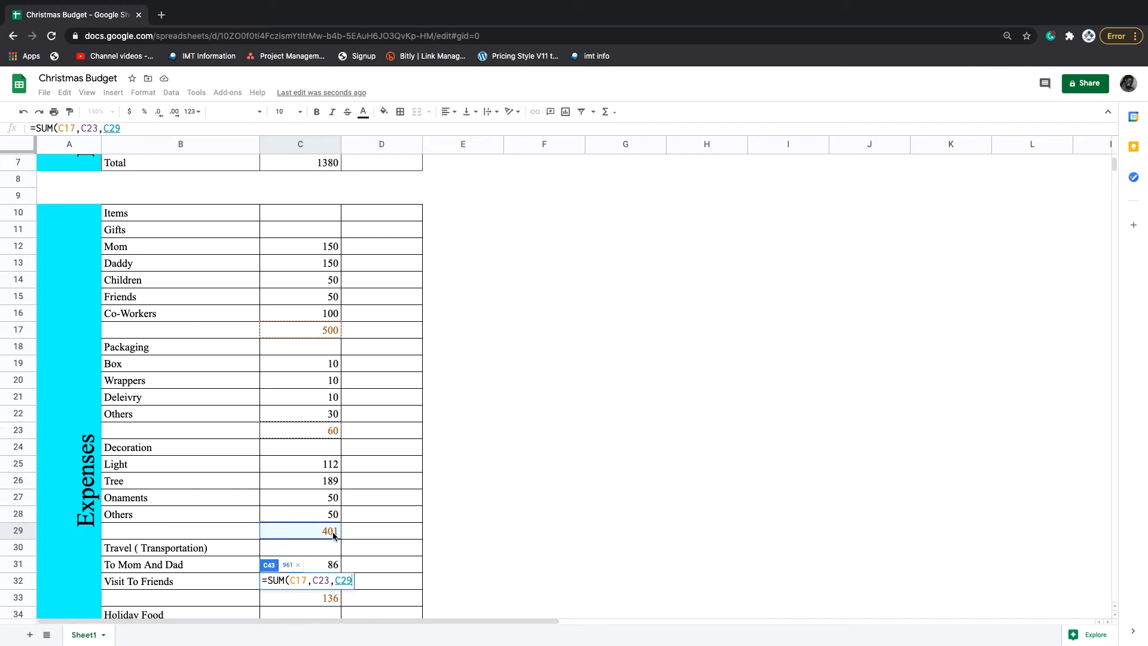
type(",")
Complete the total expenses formula in C43 by adding C33, C37, C41 and C42 to the sum
scroll(333, 484, "down", 4)
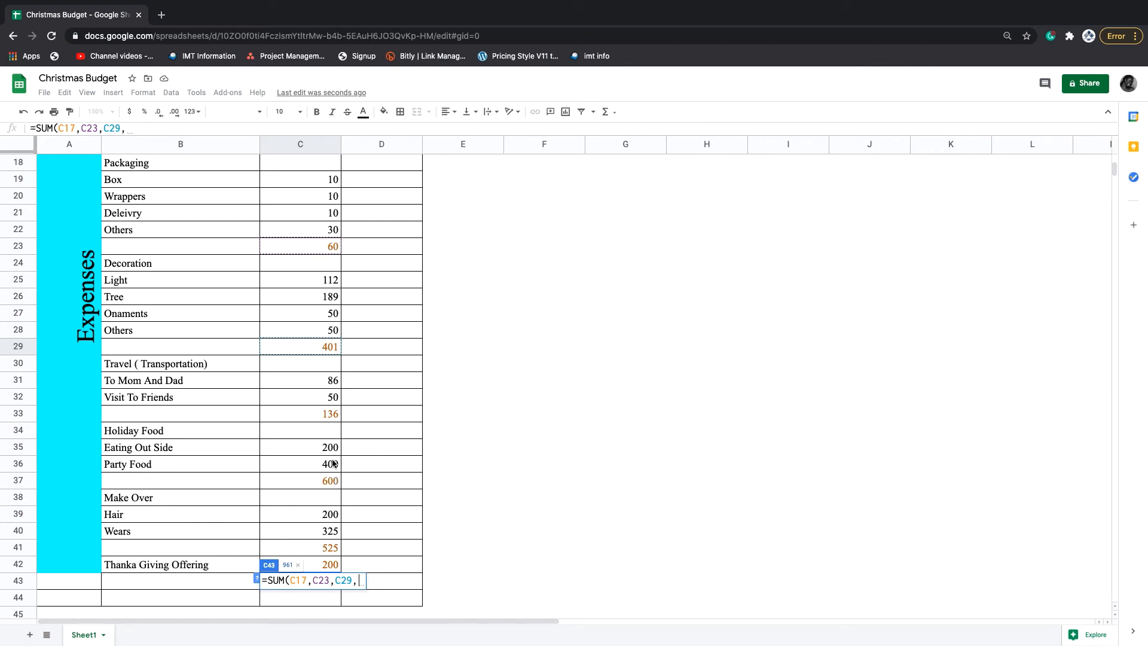
left_click(323, 414)
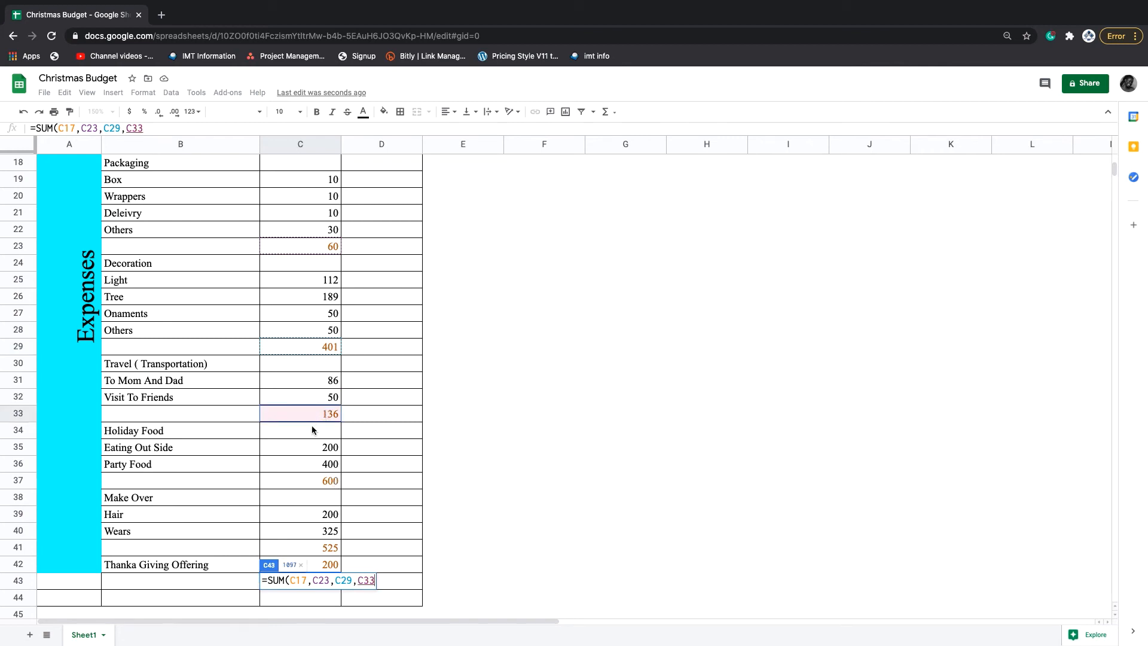
type(",")
left_click(328, 482)
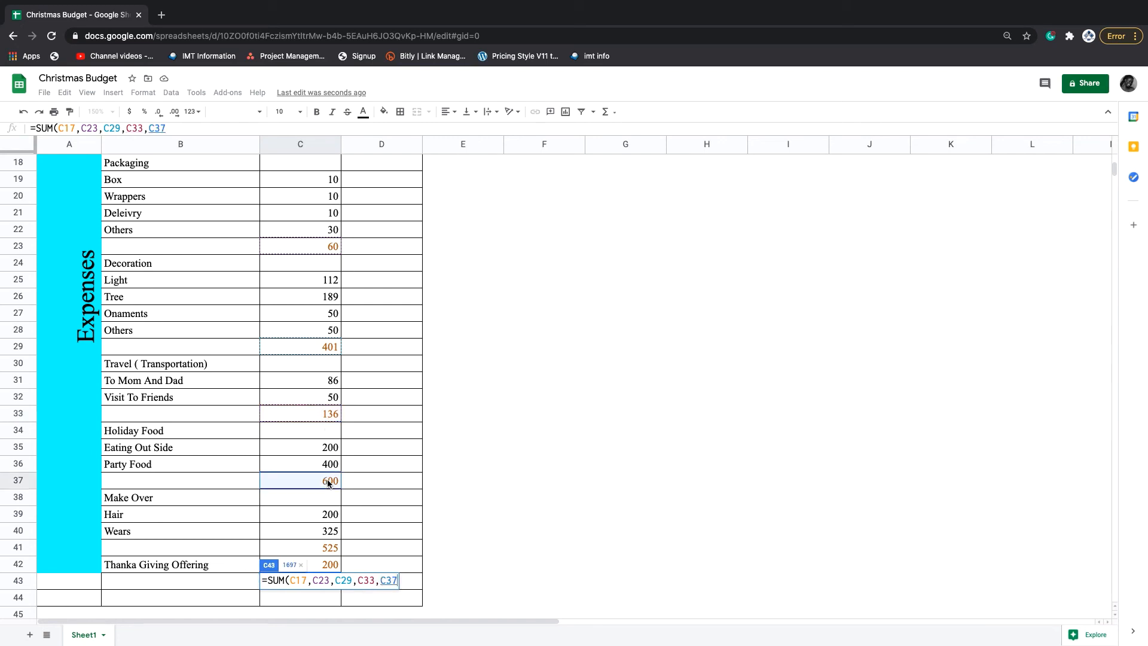
type(",")
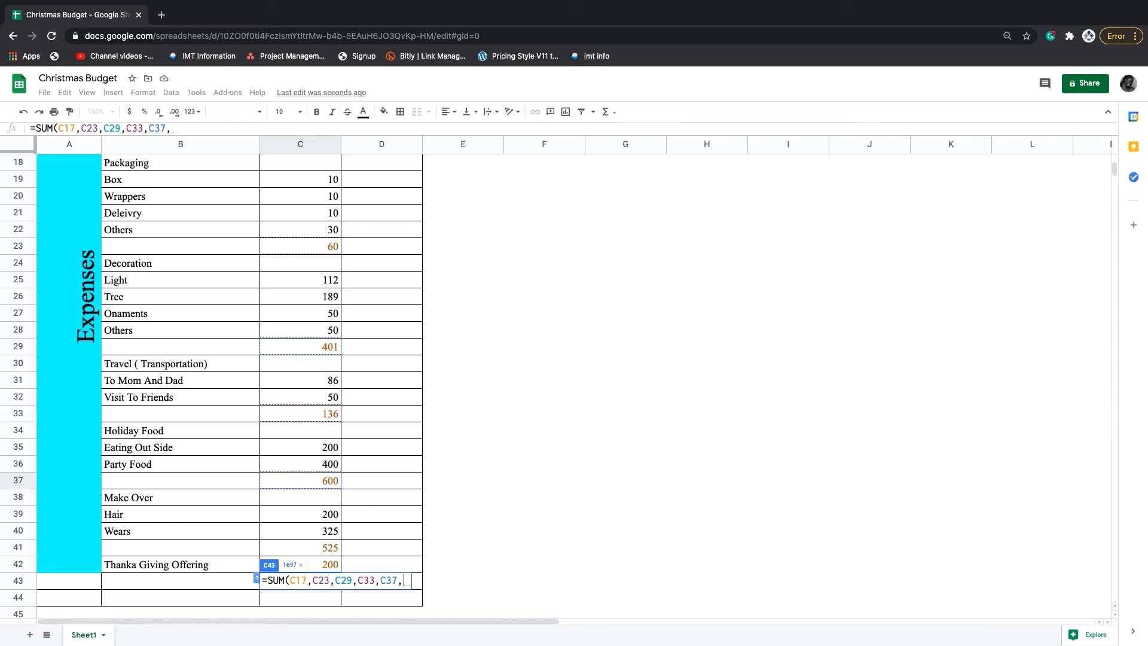
left_click(325, 547)
type(",")
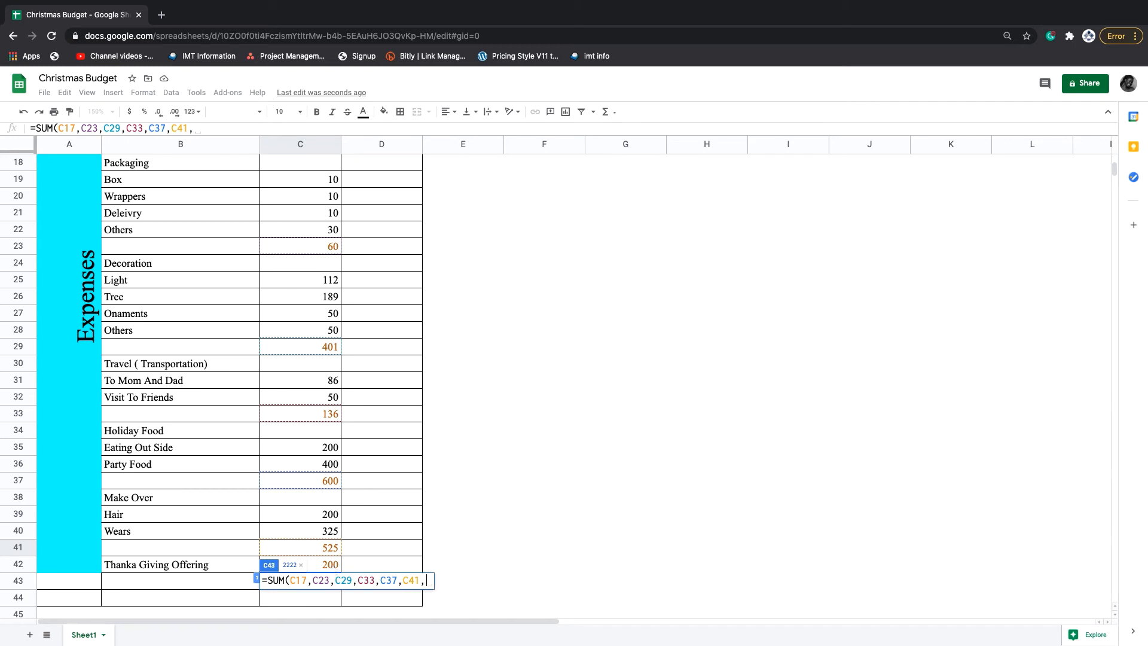
left_click(319, 567)
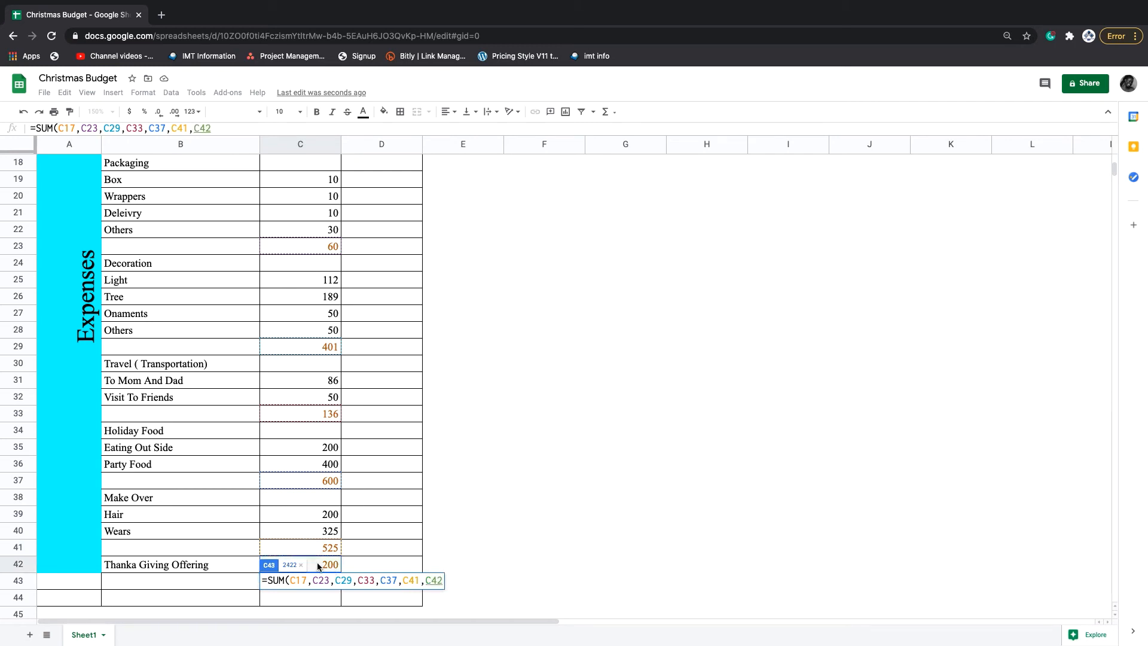
key("Return")
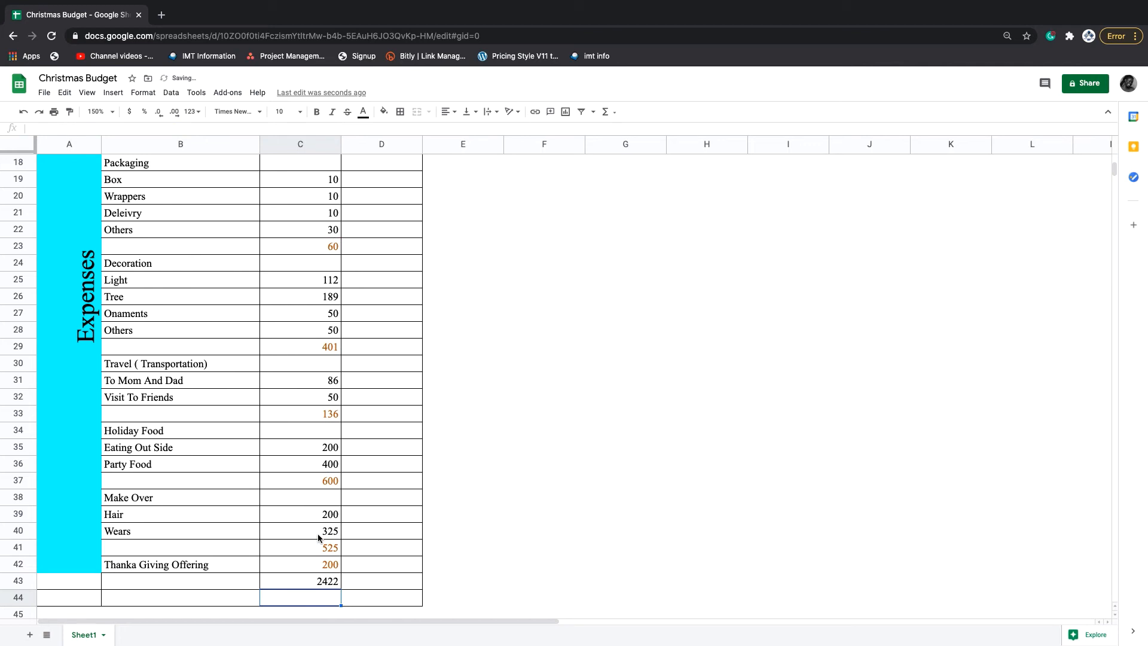
Format the total expenses in C43 with dark green text and font size 14
left_click(334, 581)
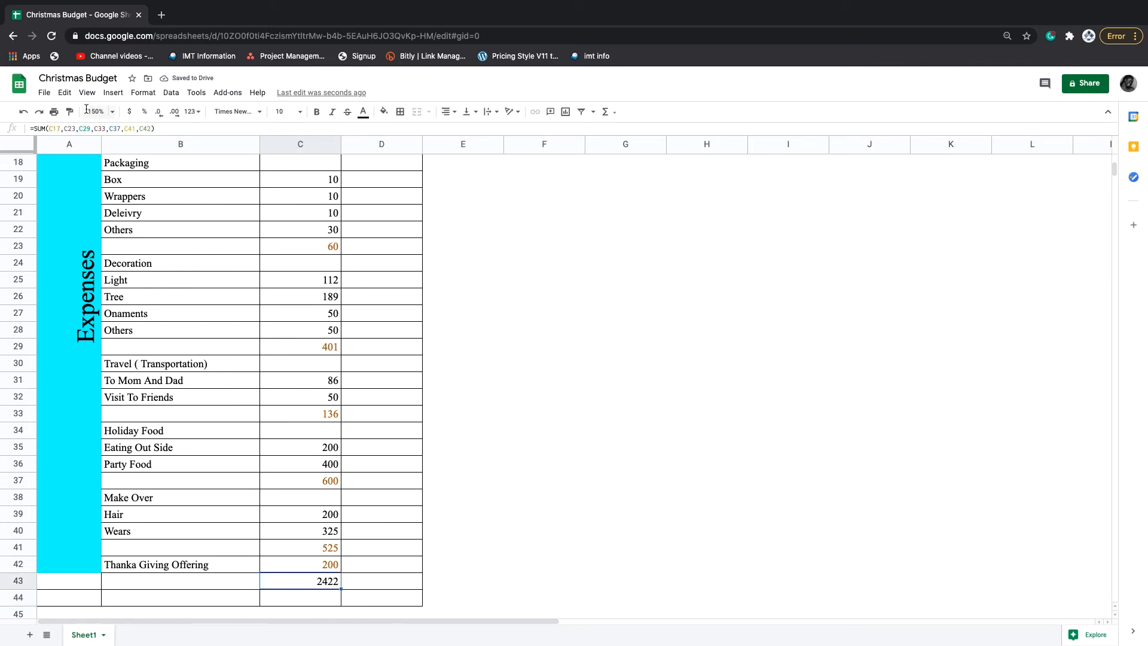
left_click(366, 112)
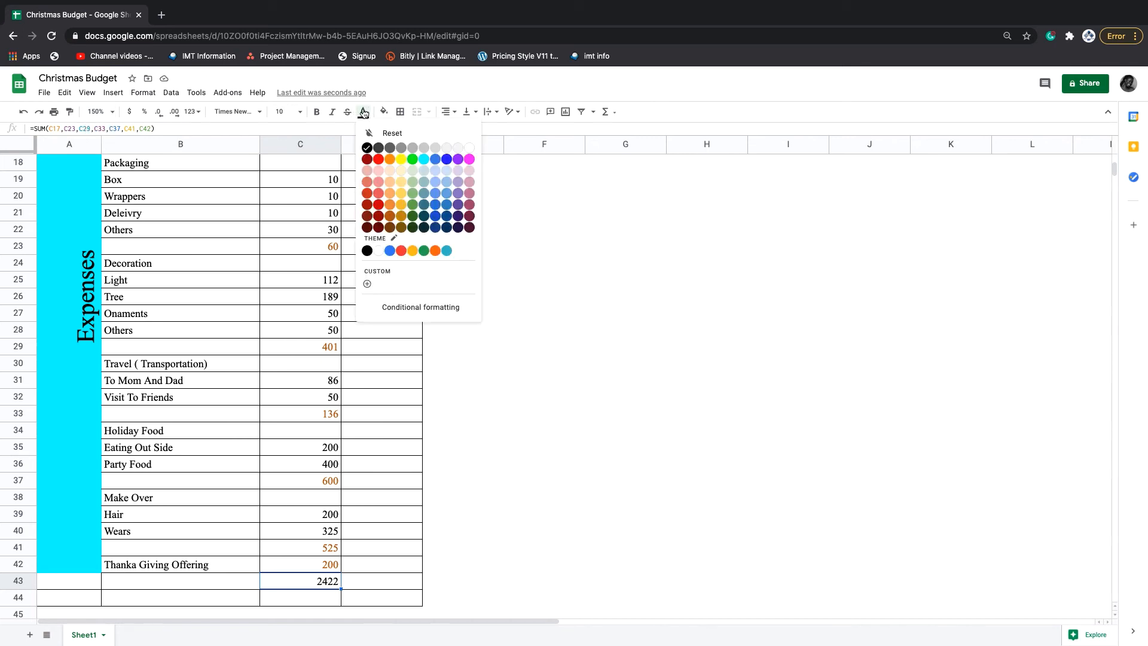
left_click(413, 228)
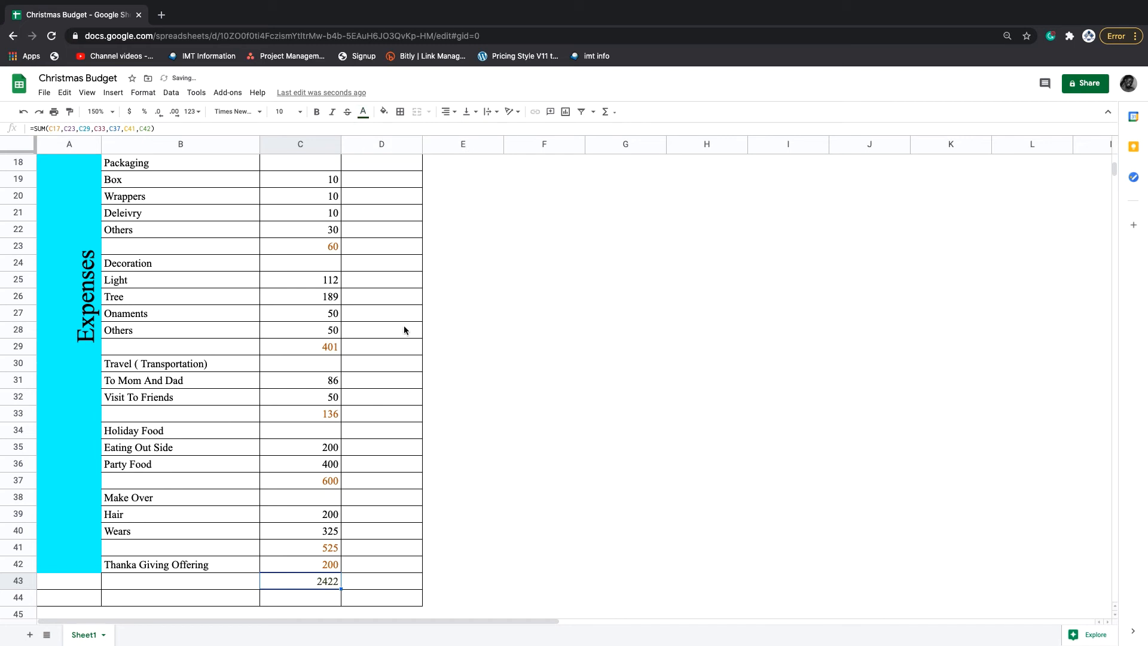
scroll(356, 458, "down", 1)
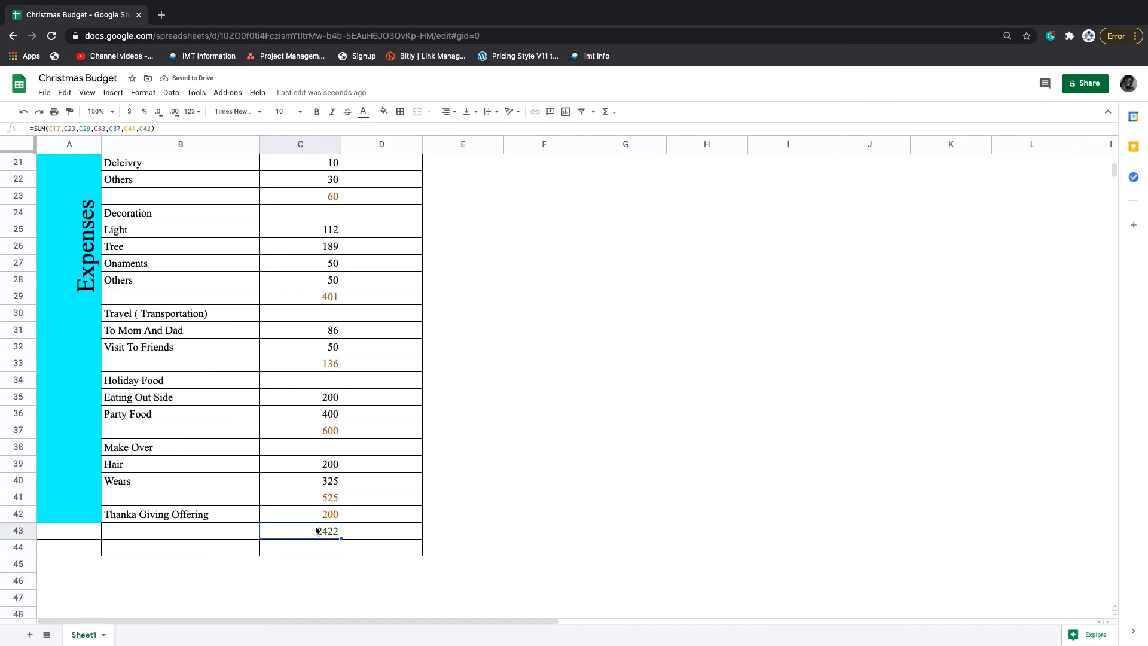
left_click(298, 117)
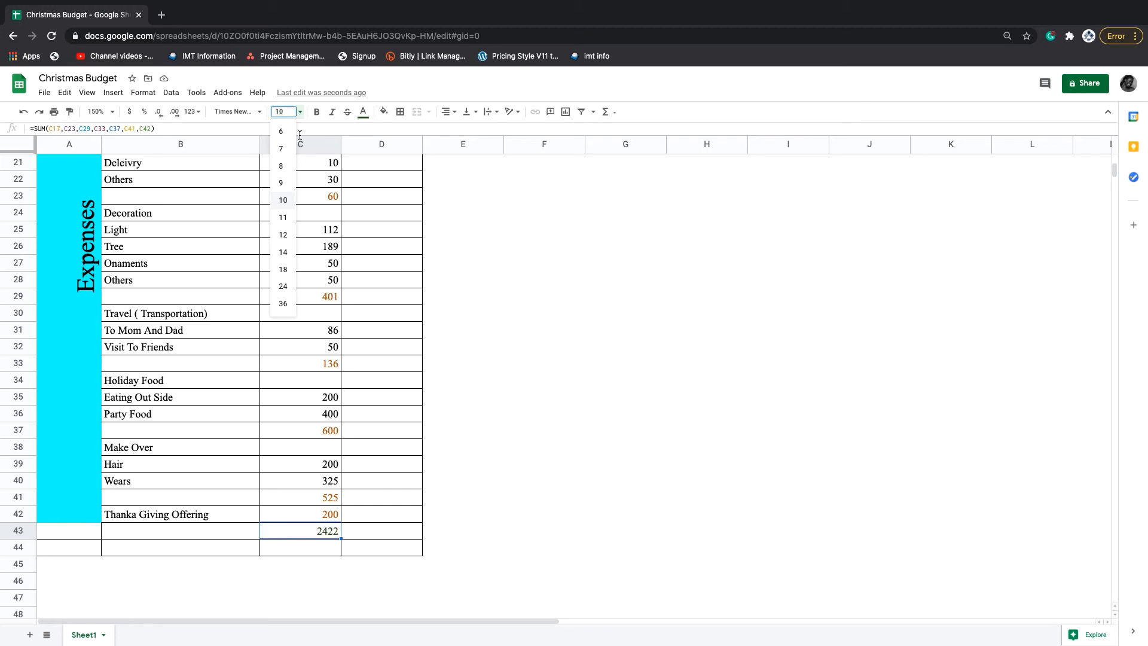
left_click(286, 247)
left_click(411, 481)
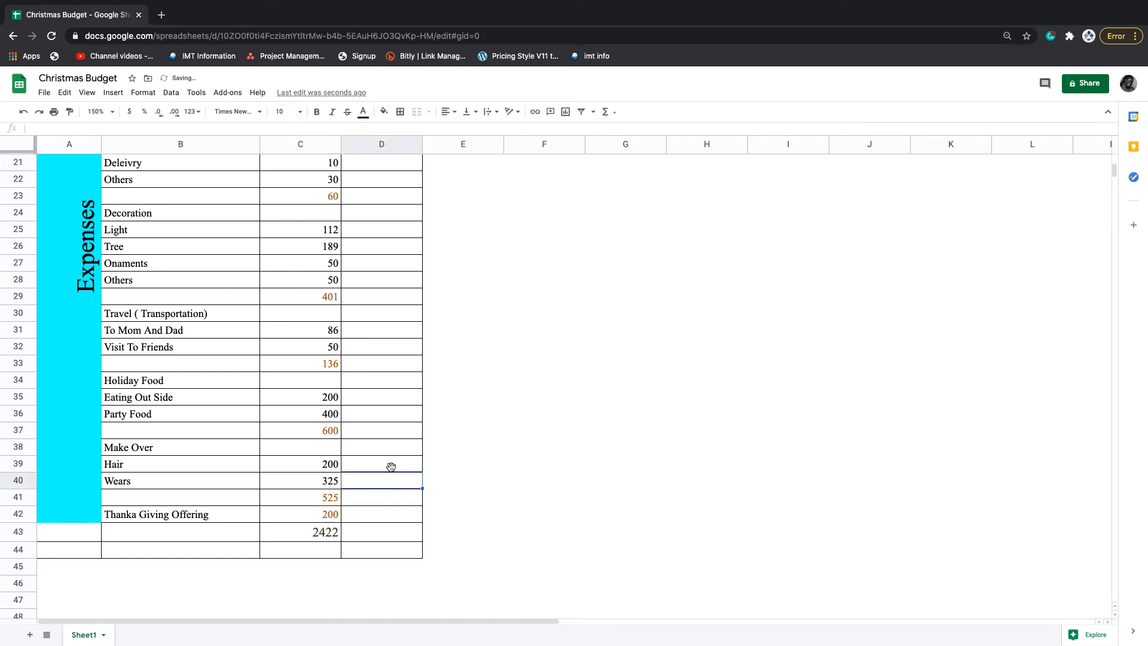
Review the income and expense sections, comparing the income total in C7 with the expense subtotals and the overall total in C43
scroll(339, 381, "up", 10)
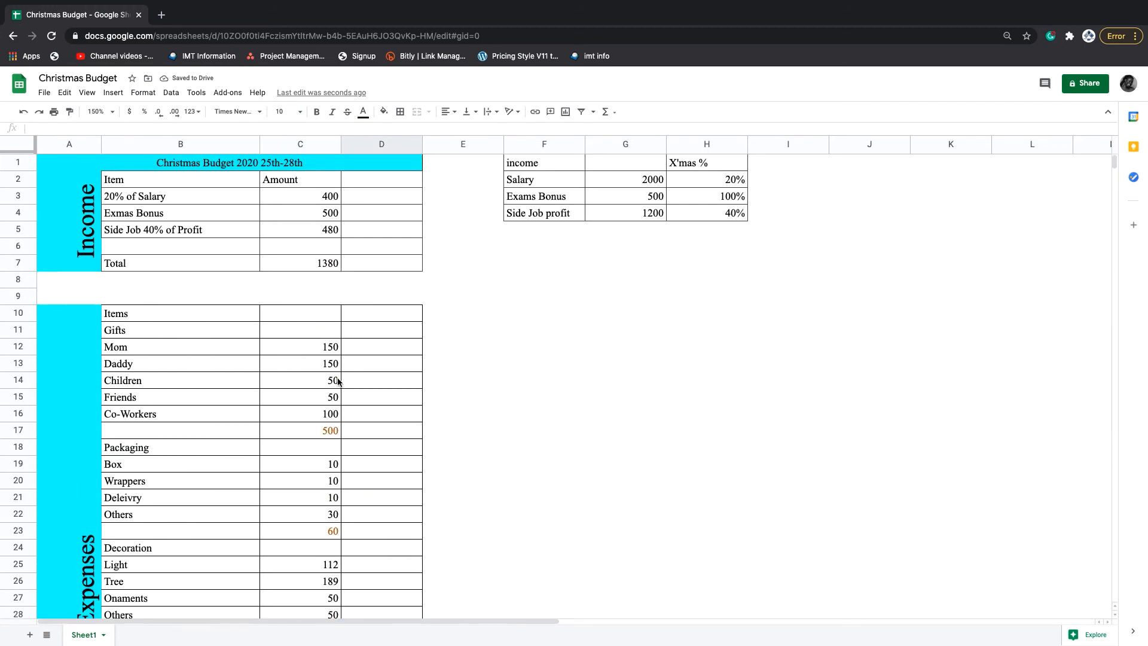
scroll(338, 381, "down", 4)
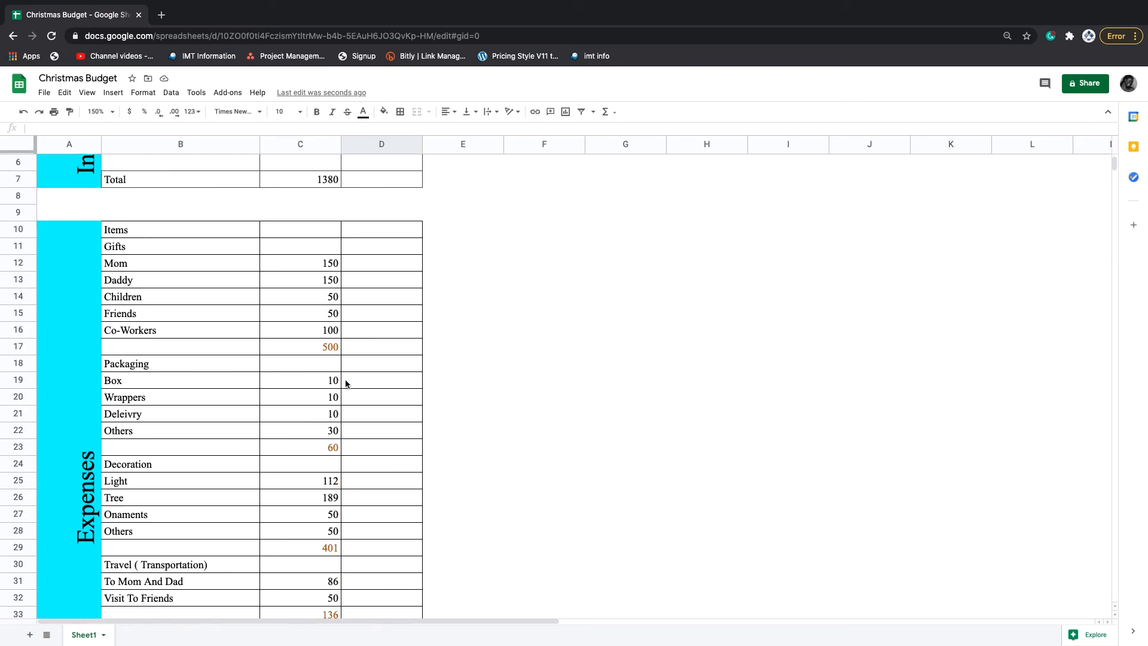
scroll(394, 372, "down", 6)
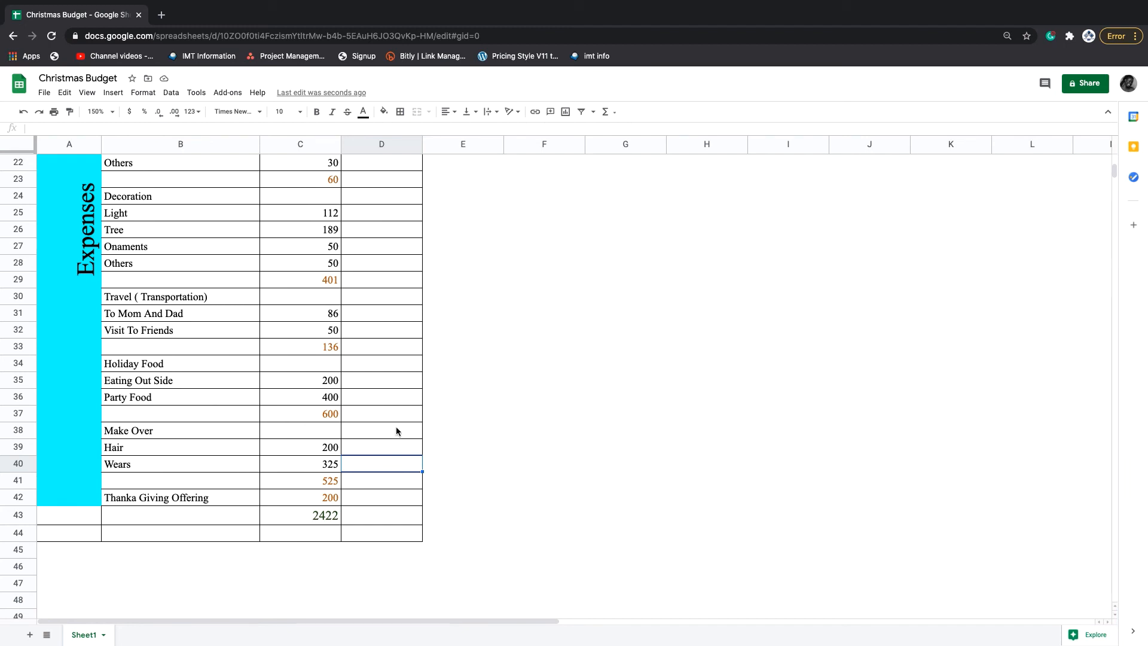
left_click(334, 500)
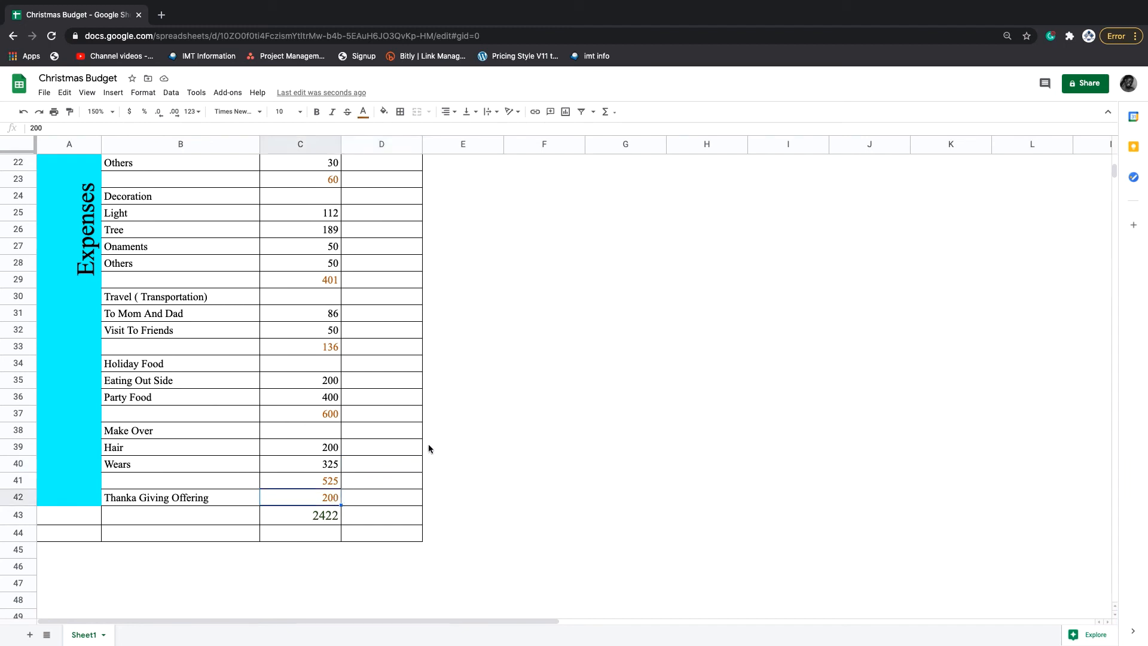
scroll(367, 434, "up", 4)
scroll(368, 438, "up", 1)
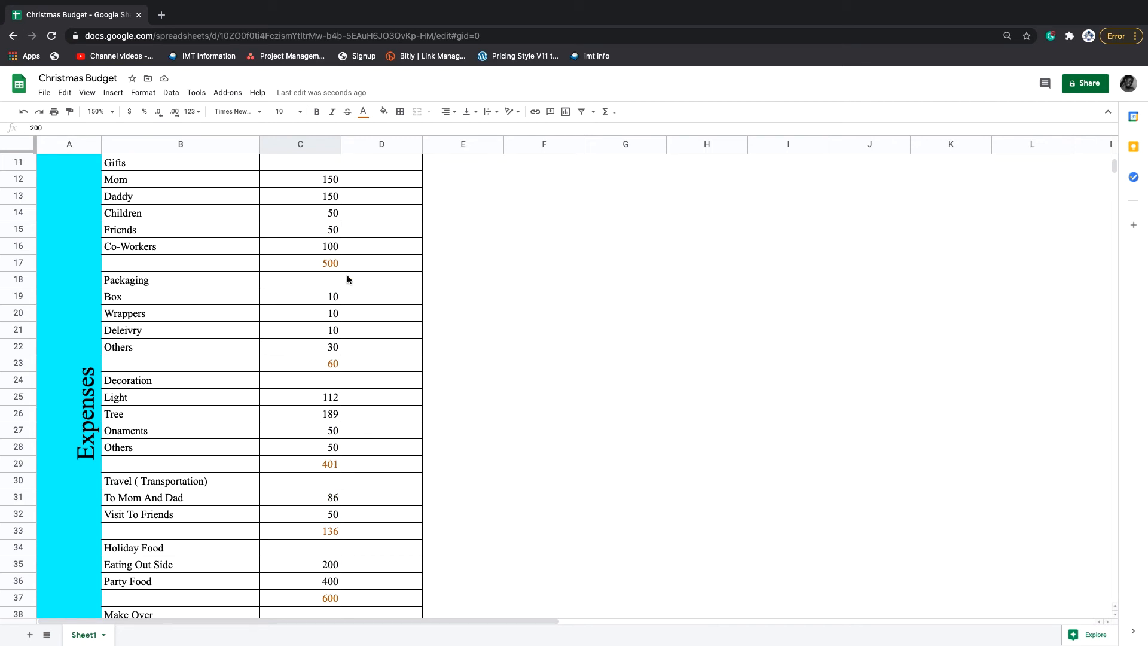
scroll(327, 286, "up", 3)
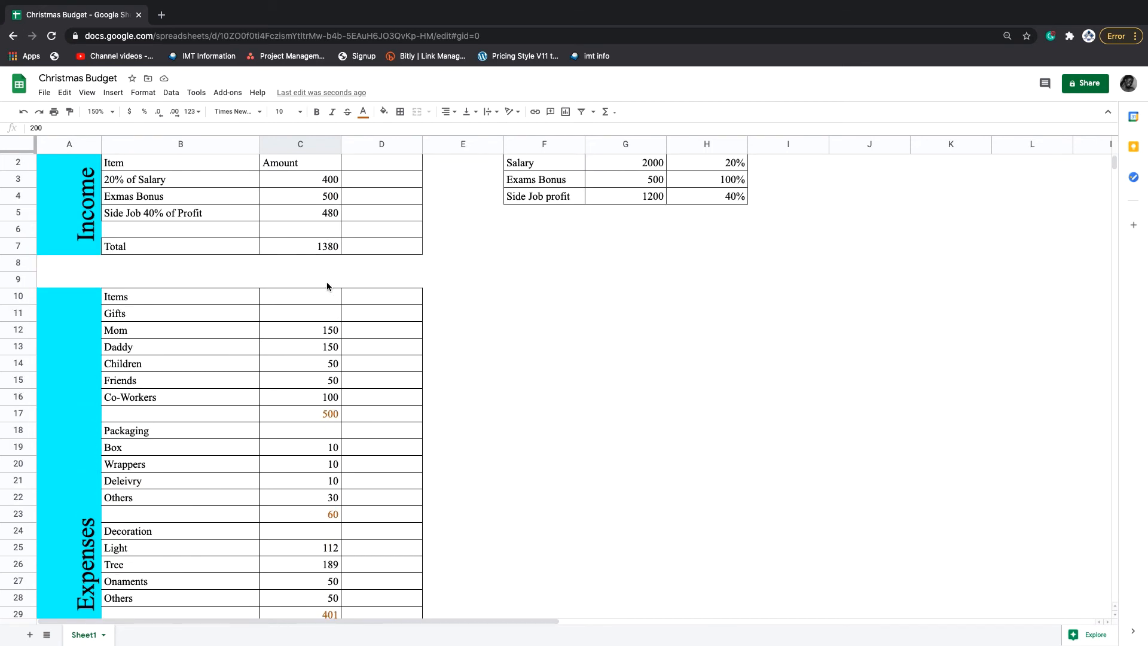
scroll(327, 286, "up", 1)
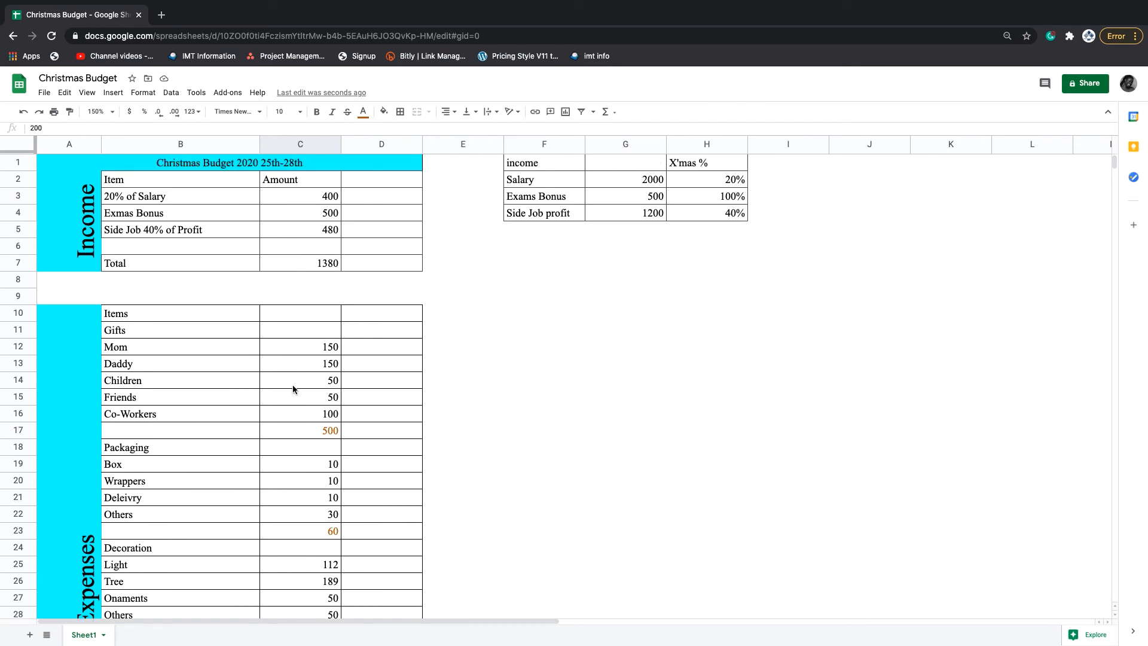
left_click(161, 332)
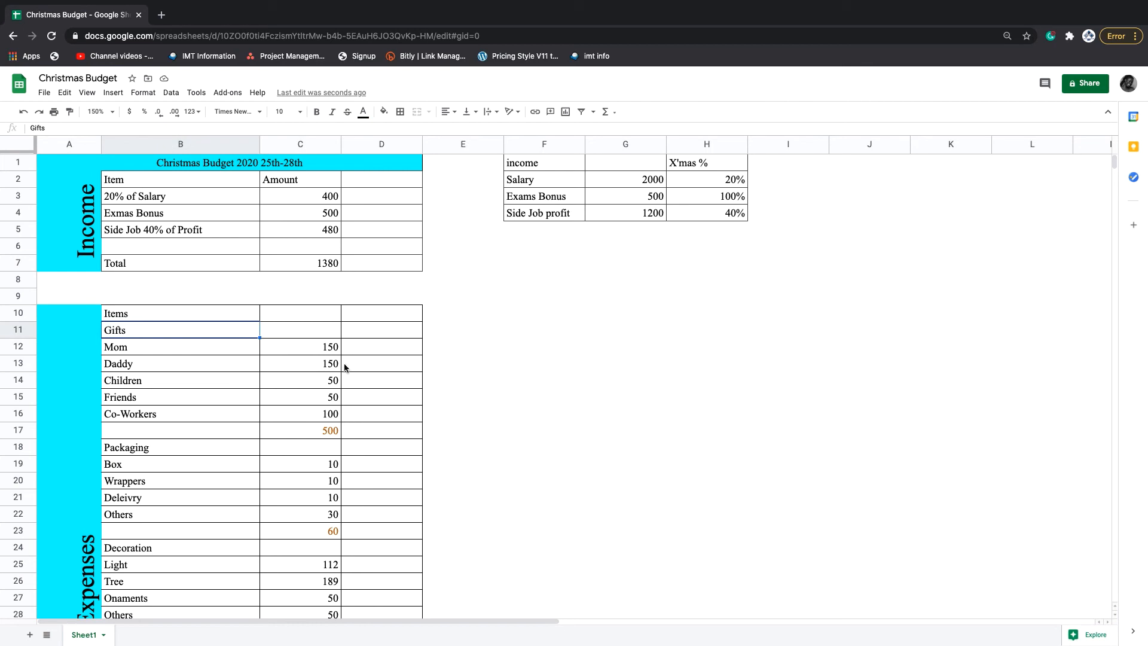
scroll(345, 365, "down", 3)
scroll(346, 366, "up", 3)
Set the X'mas % for Salary in H2 to 40%
double_click(730, 181)
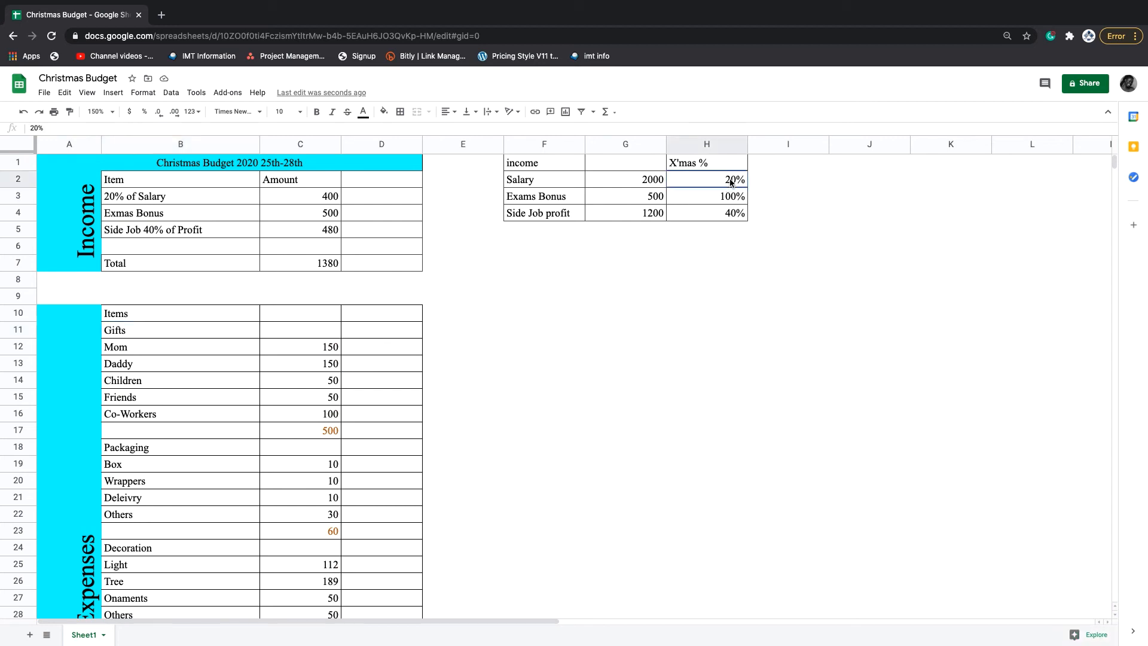
left_click(732, 178)
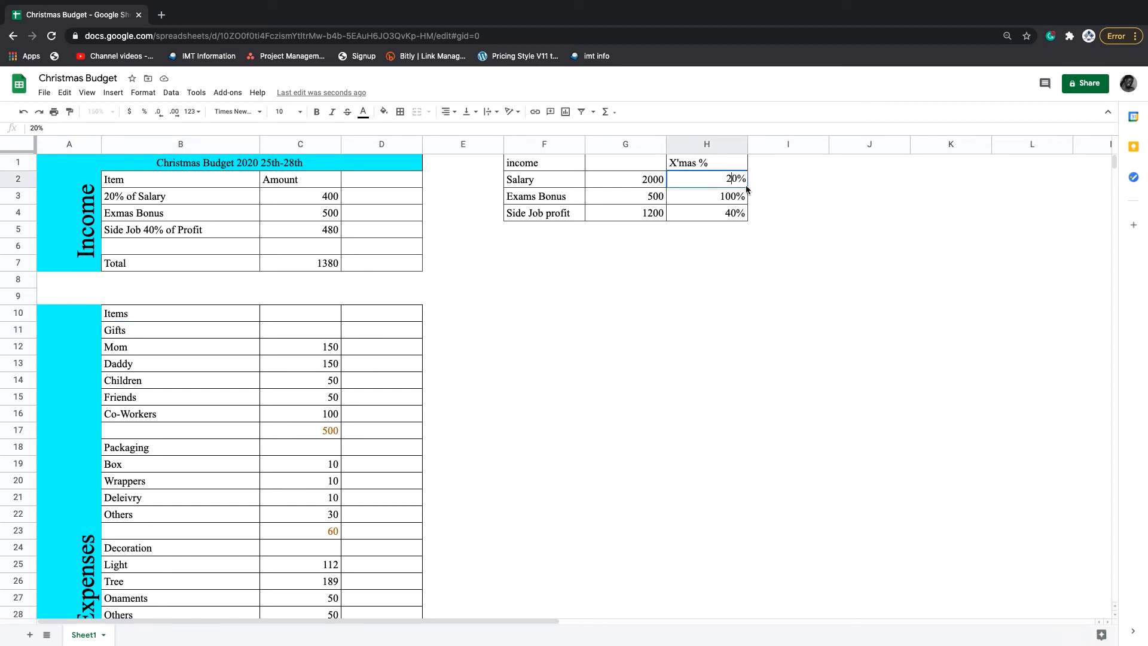
key("BackSpace")
type("4")
key("Return")
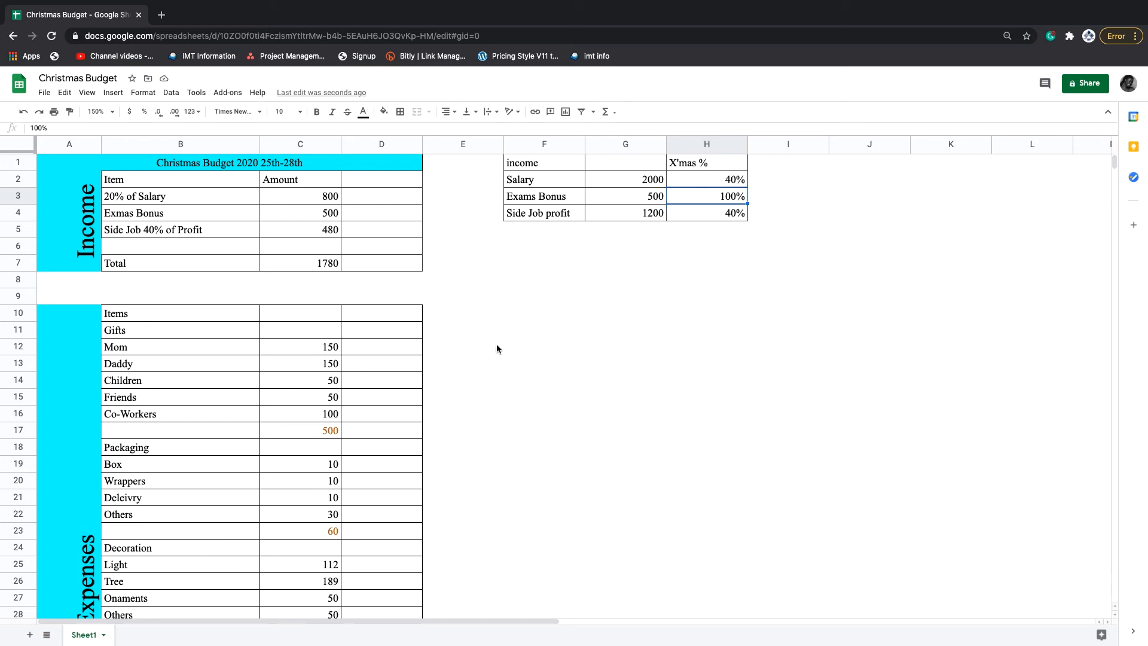
Enter the label Status in F11, beside the expenses table
scroll(384, 412, "down", 1)
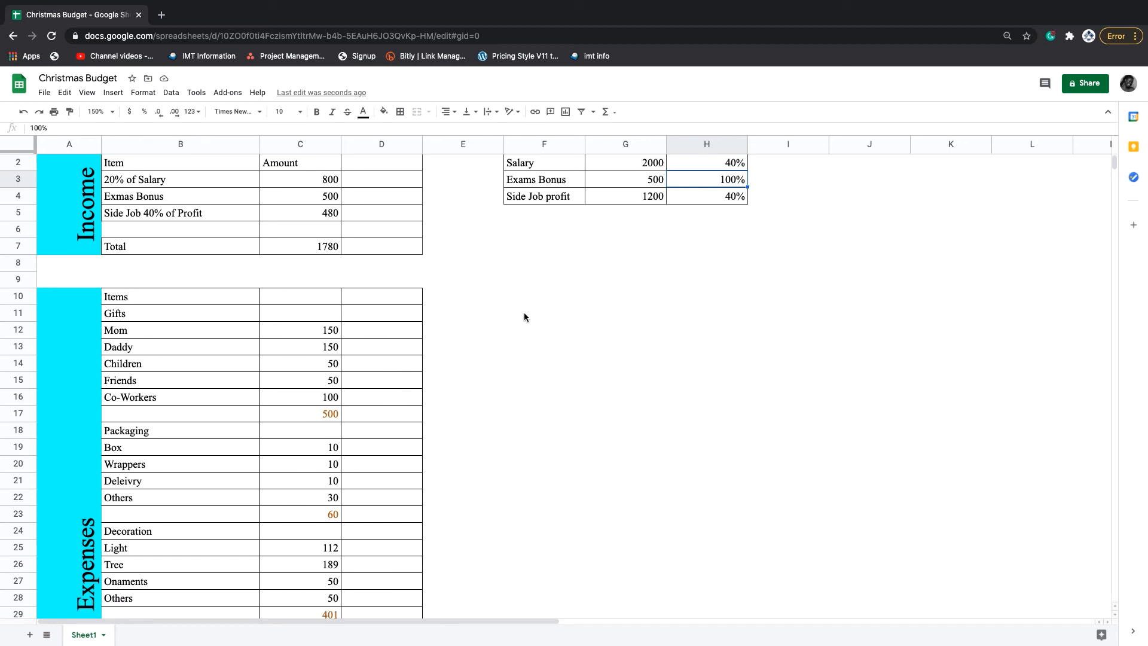
left_click(575, 328)
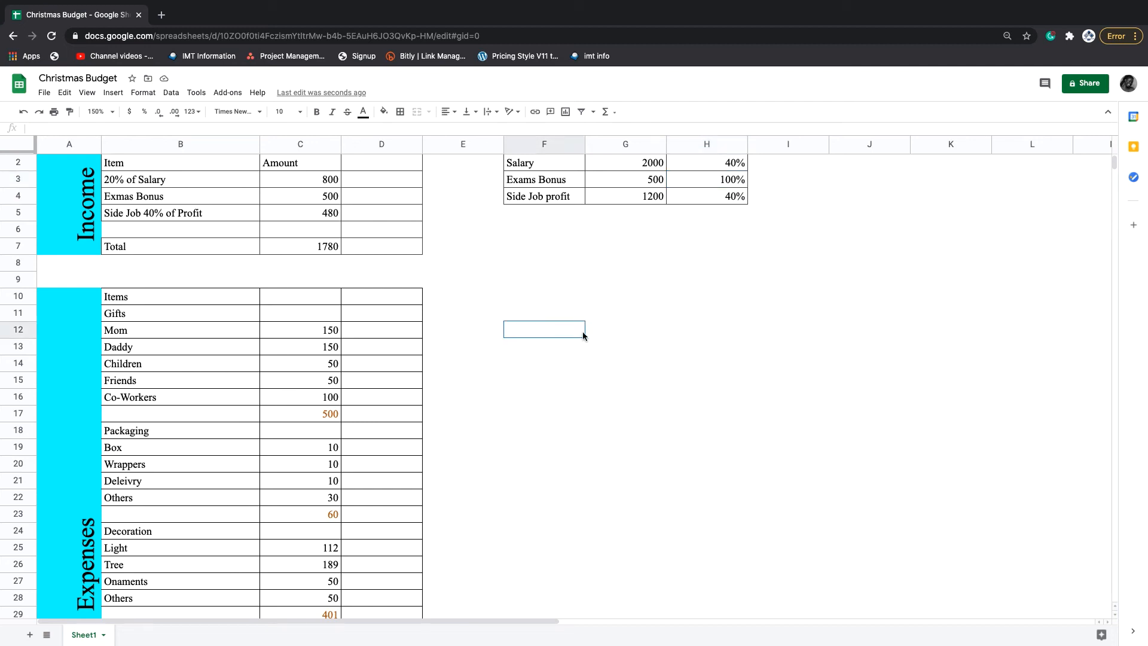
left_click(552, 314)
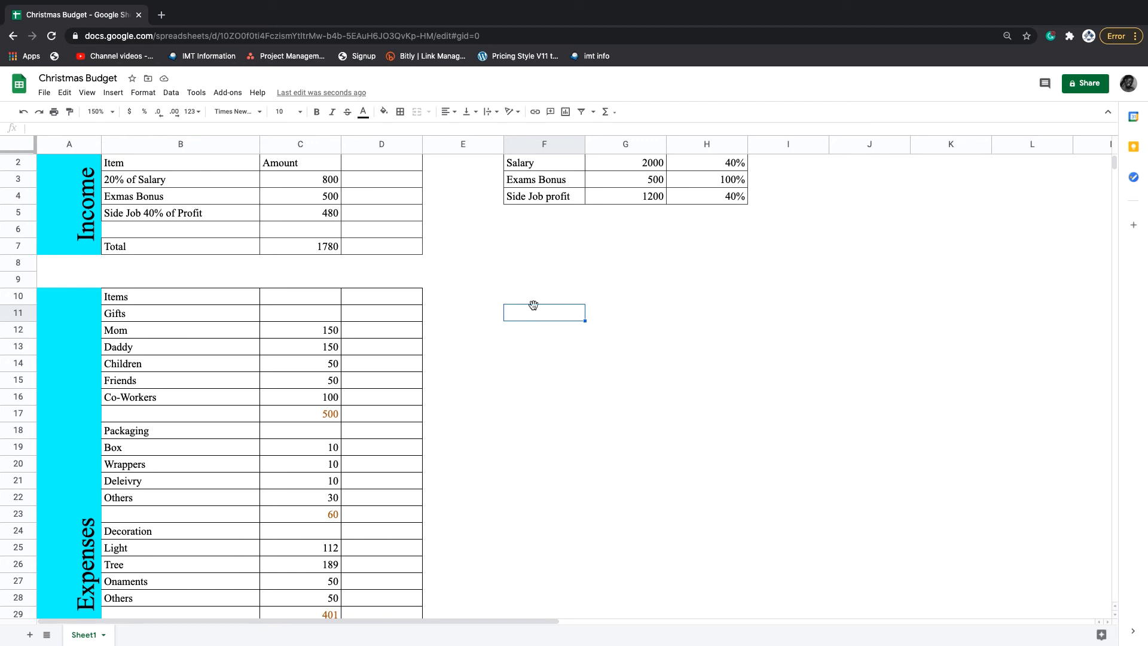
type("Status")
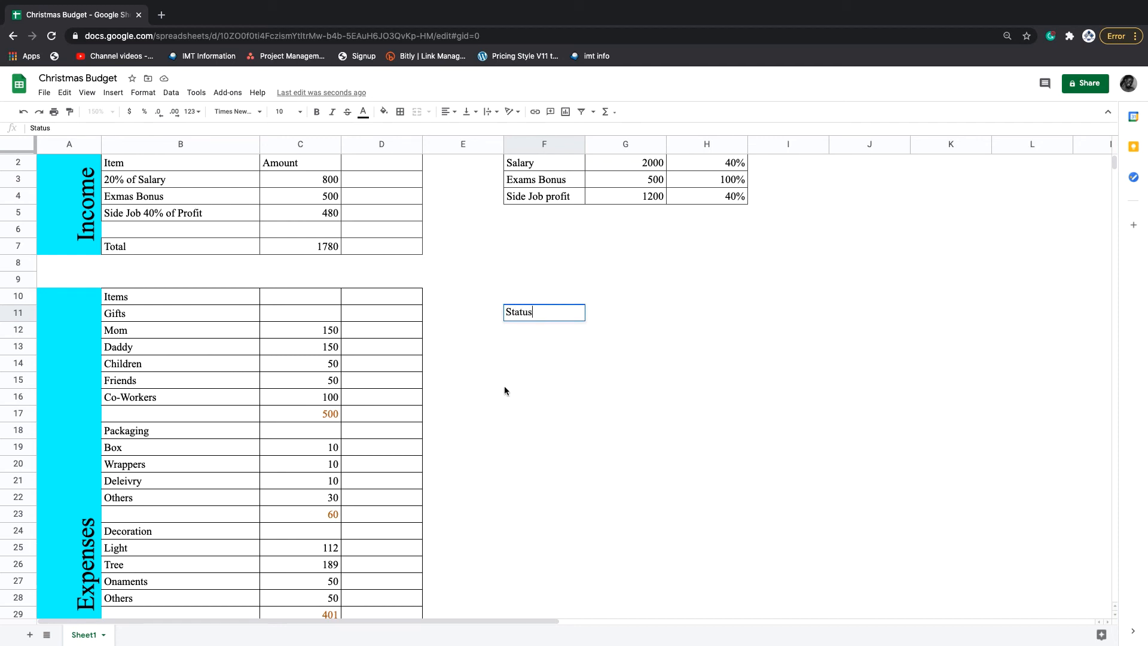
Start an IF formula in F12 that tests whether total expenses in C43 are greater than the income total in C7
left_click(529, 334)
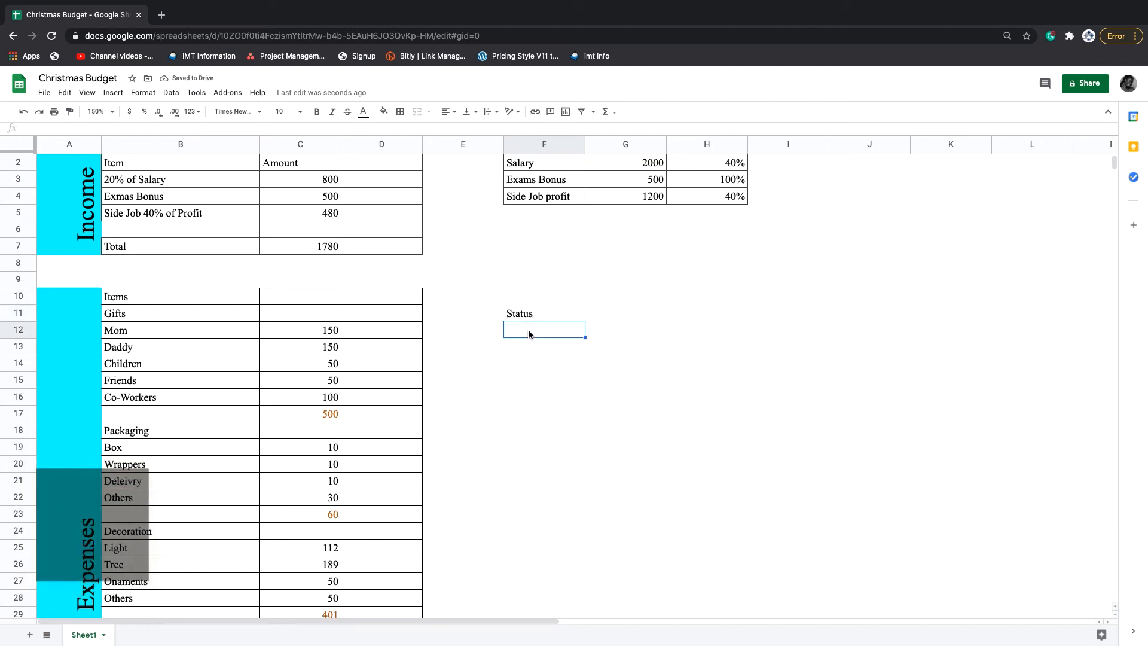
type("=if")
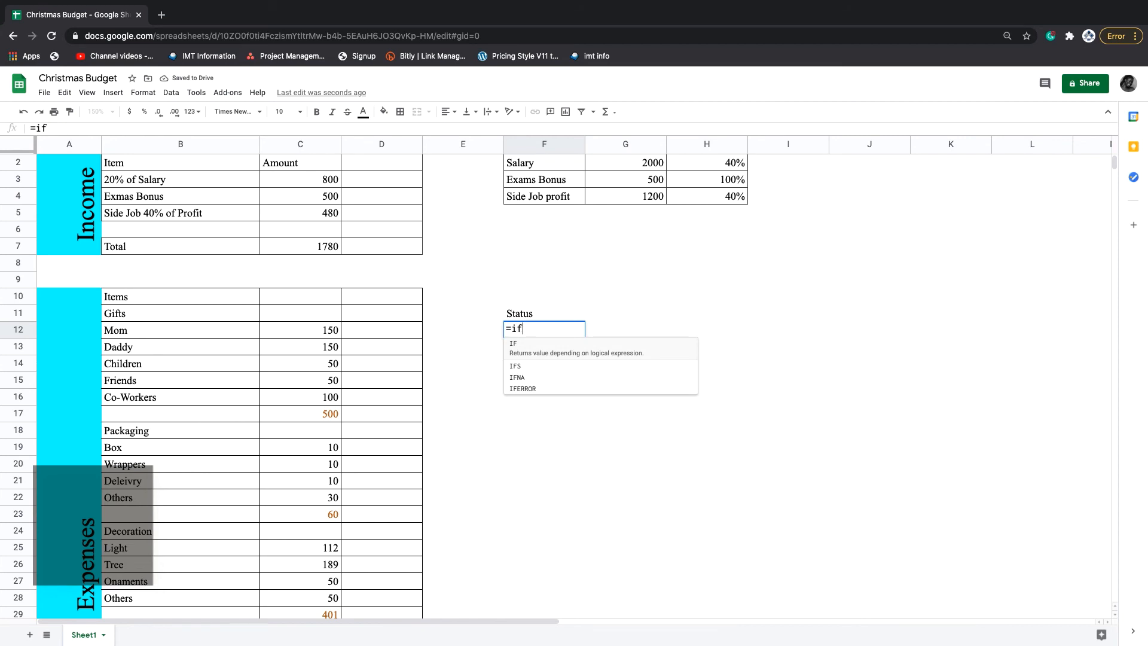
key("Tab")
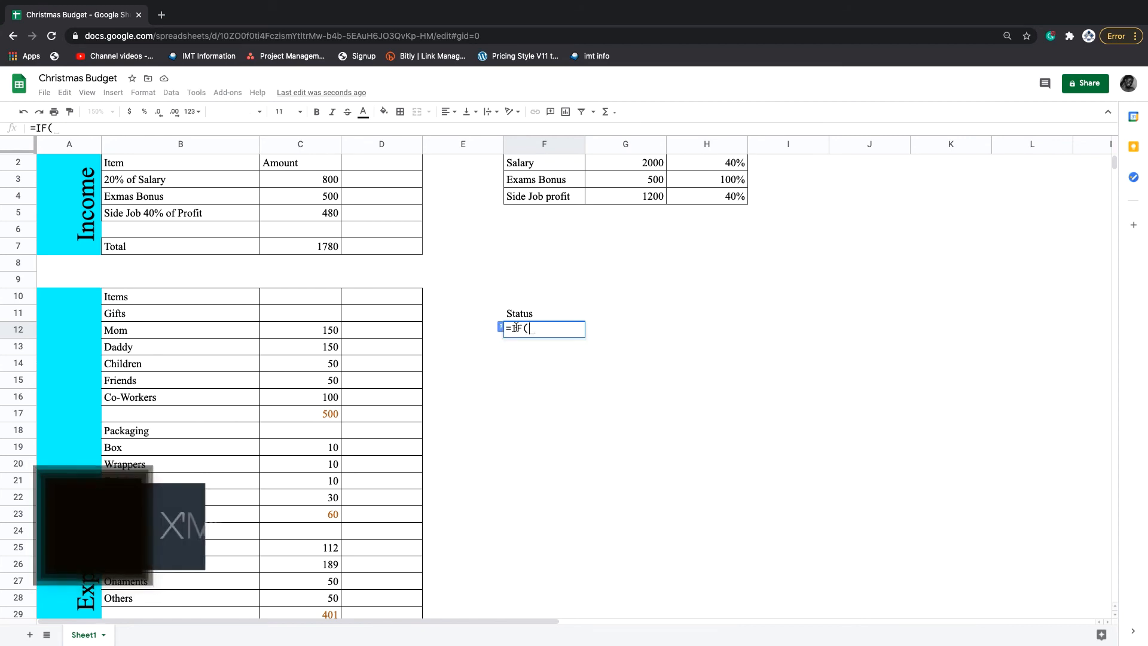
scroll(360, 300, "down", 10)
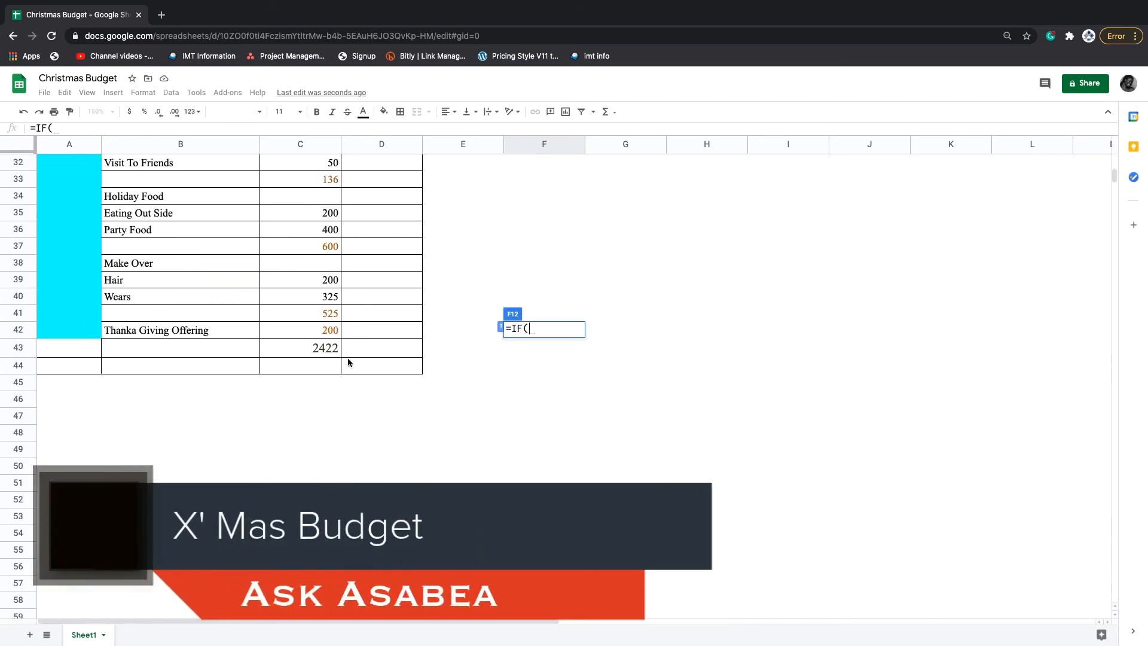
left_click(326, 347)
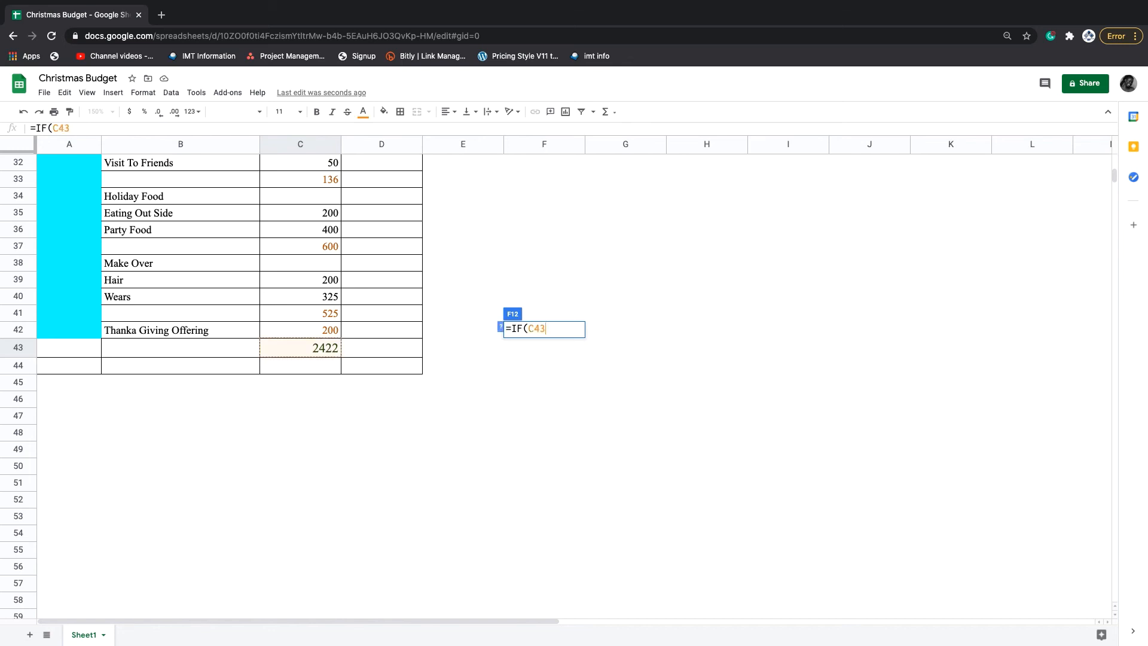
type(">")
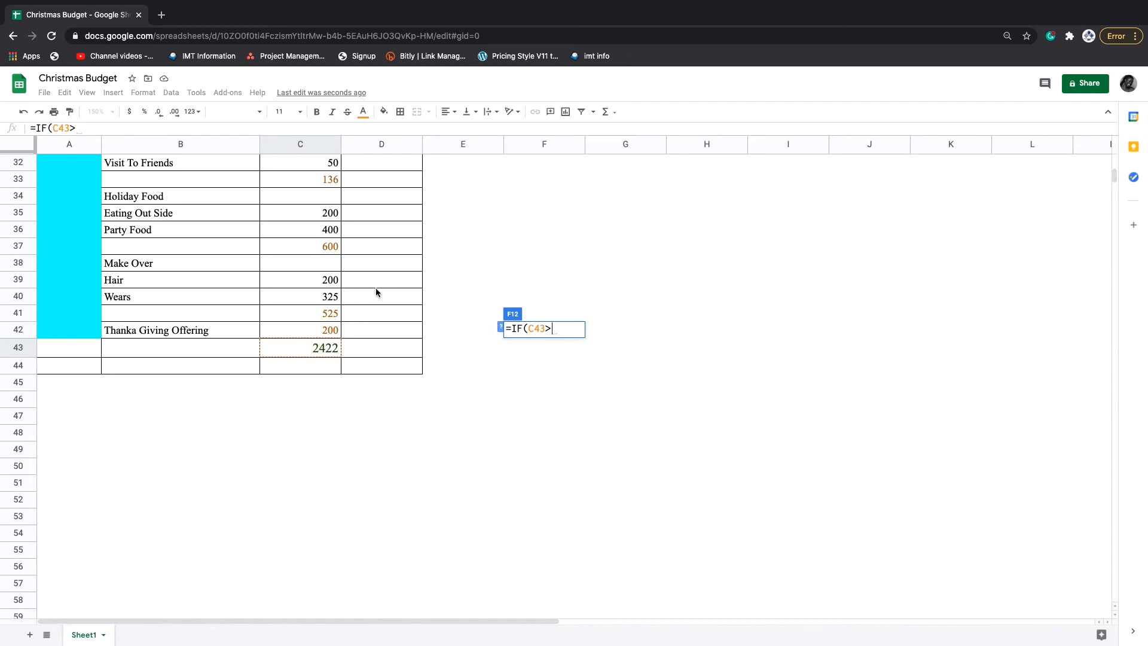
scroll(380, 287, "up", 6)
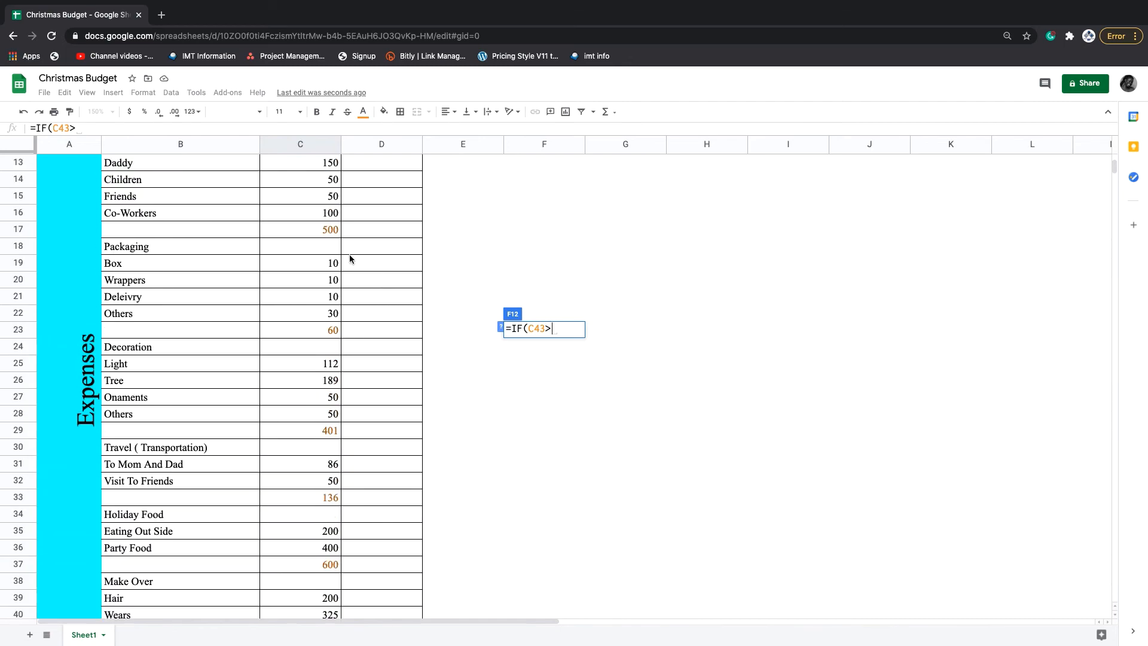
scroll(349, 257, "up", 4)
left_click(321, 261)
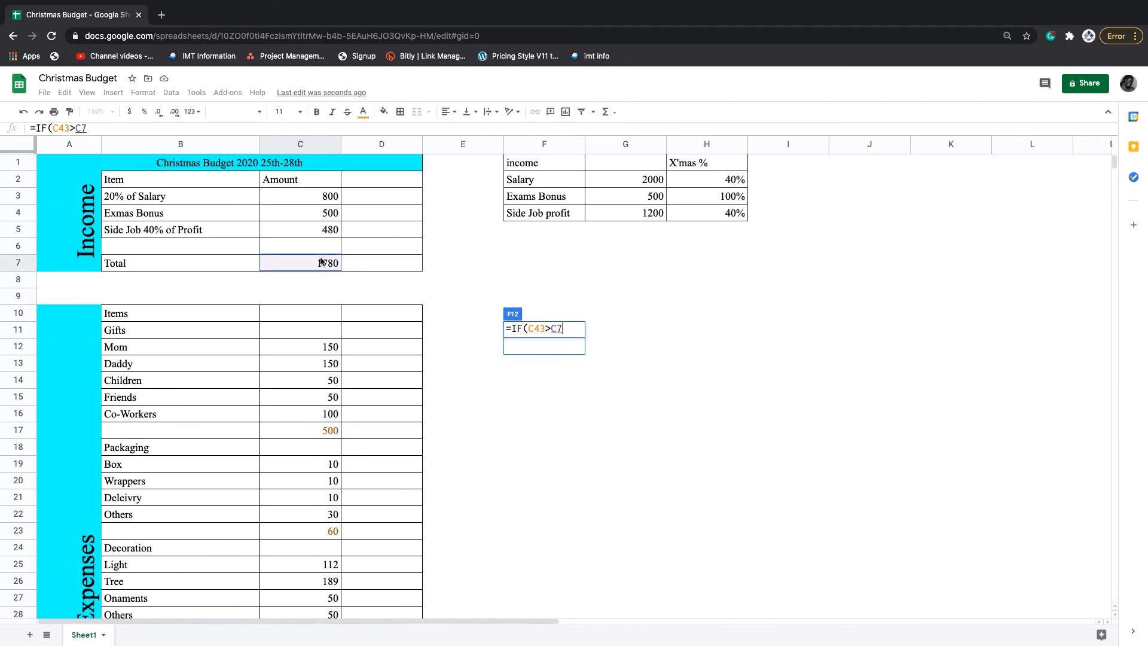
Complete the IF formula in F12 with "Over Budget" as the true result and "Good to Go" as the false result
type(",")
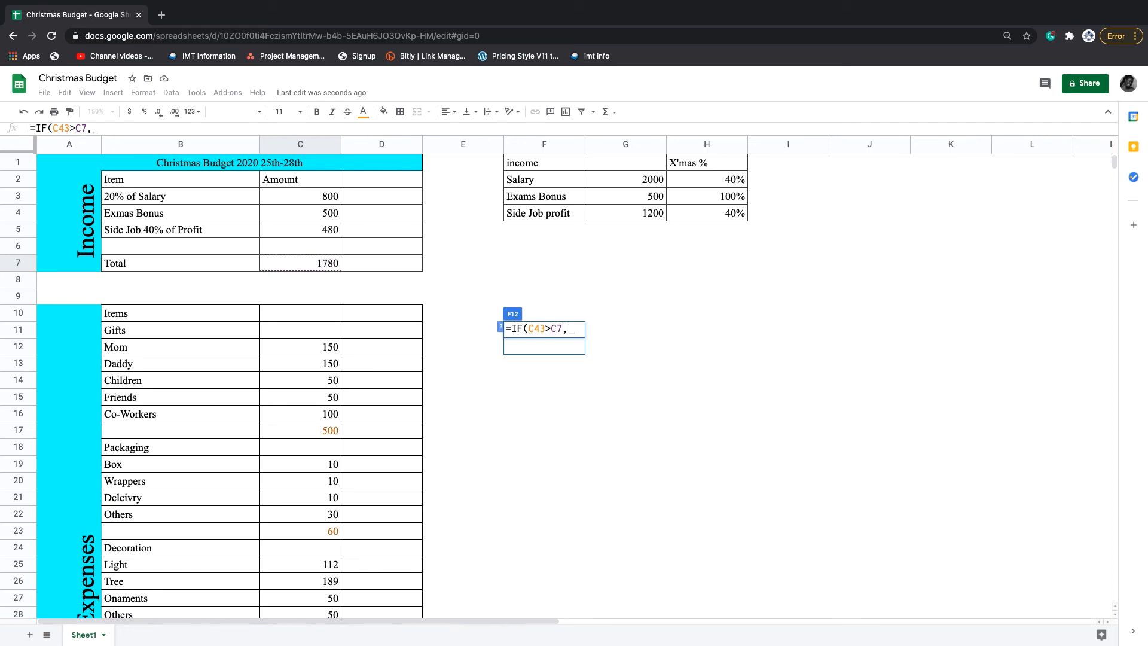
type("\"")
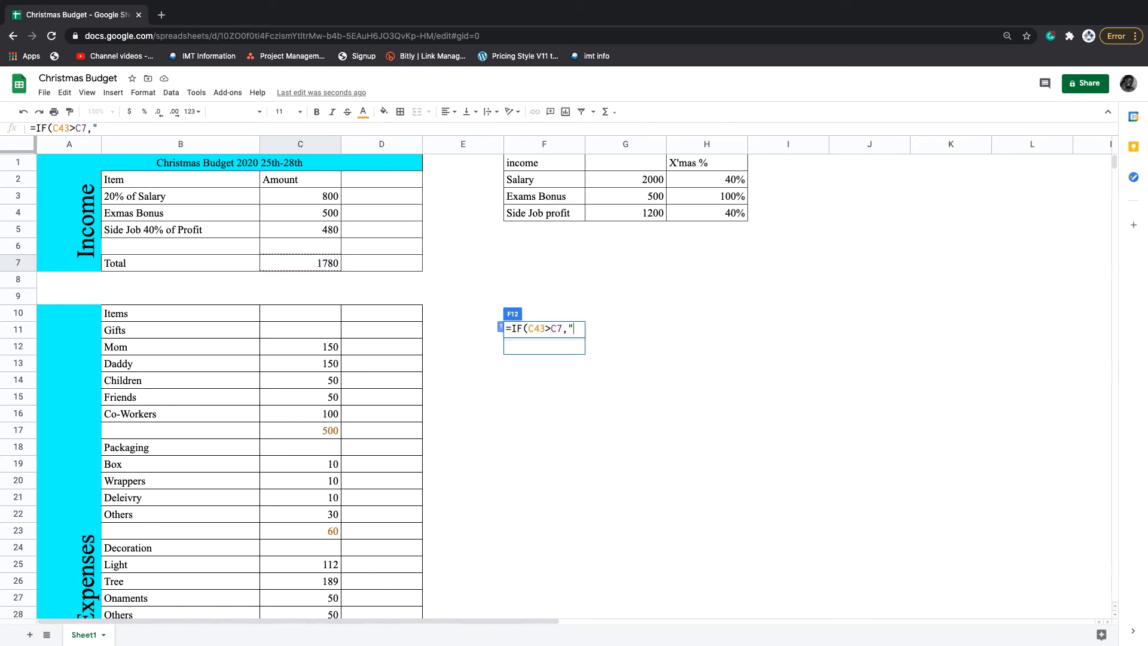
type("Over Bug")
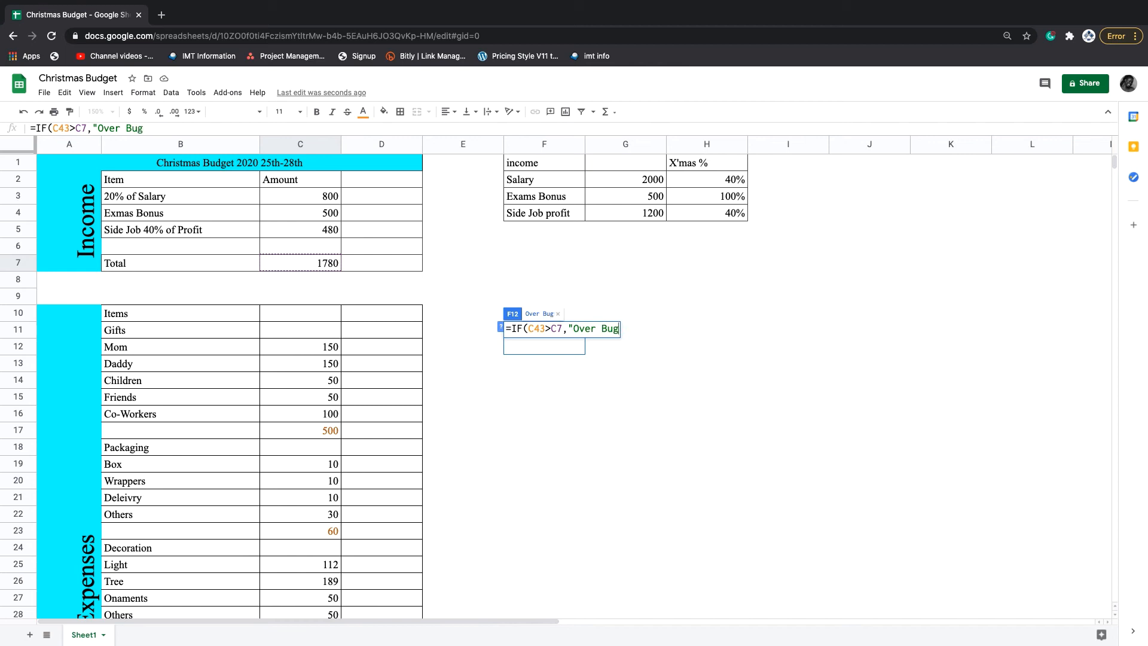
key("BackSpace")
type("dget\",")
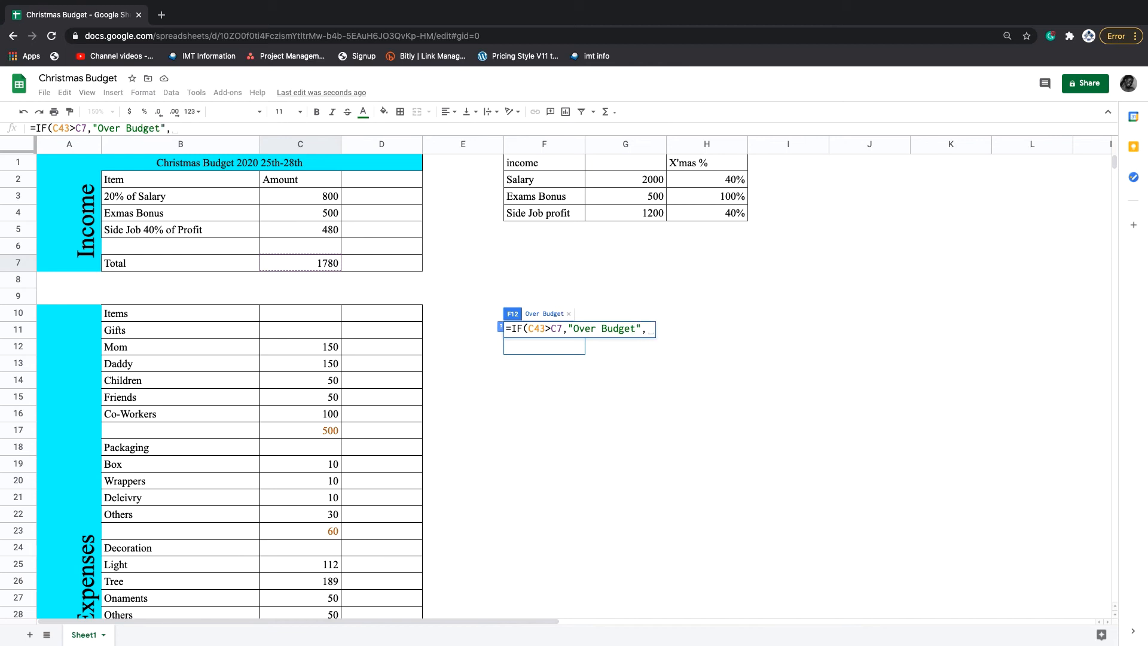
type("\"")
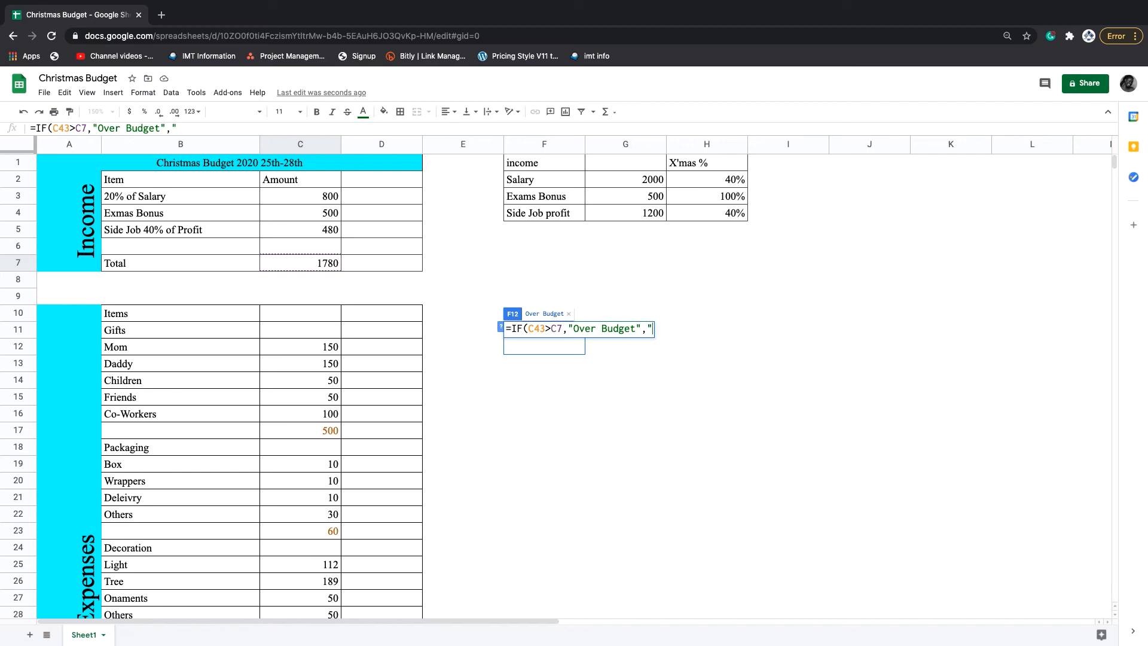
type("Good to Go")
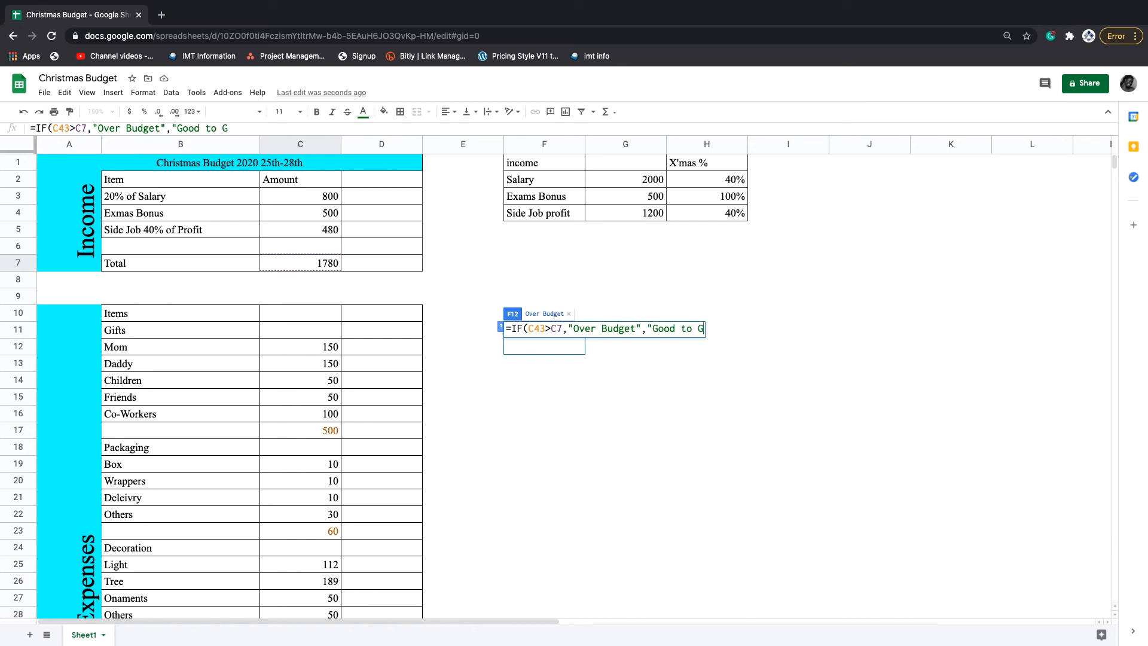
type("\"")
left_click(597, 396)
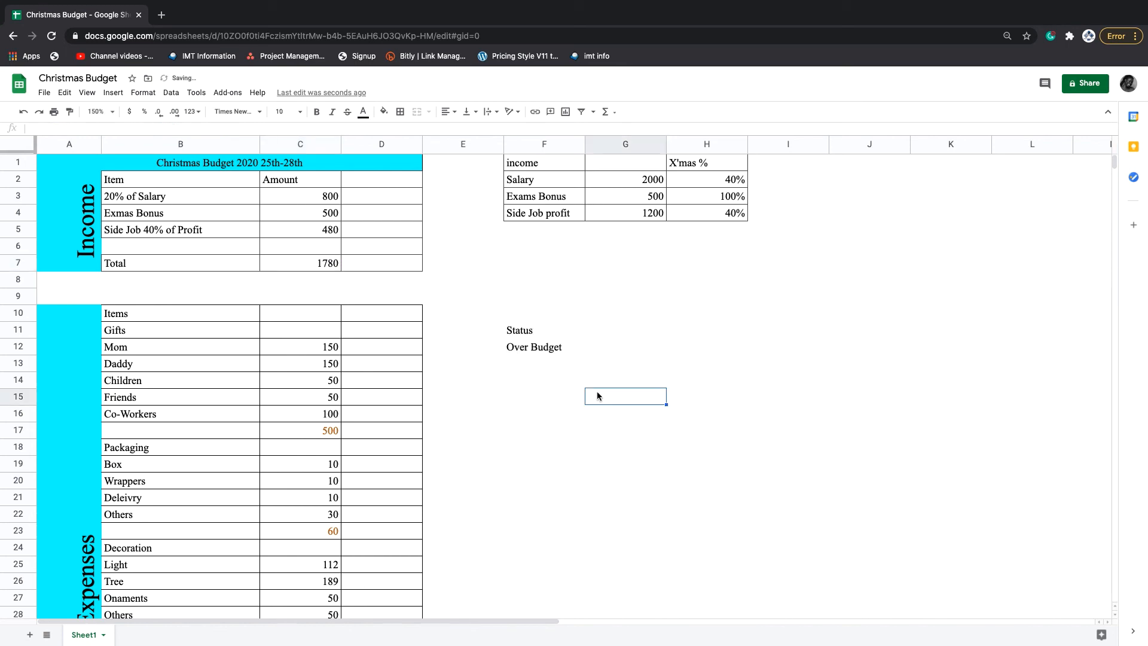
Open the conditional formatting settings for the status cell F12
left_click(545, 346)
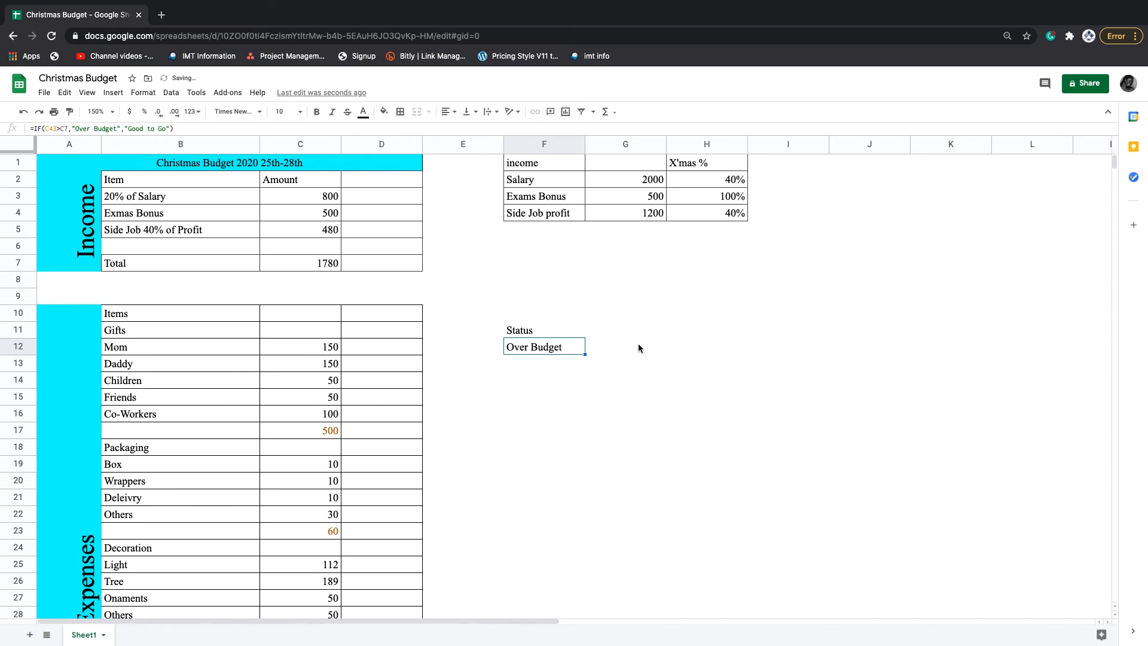
scroll(639, 346, "down", 5)
scroll(639, 345, "up", 4)
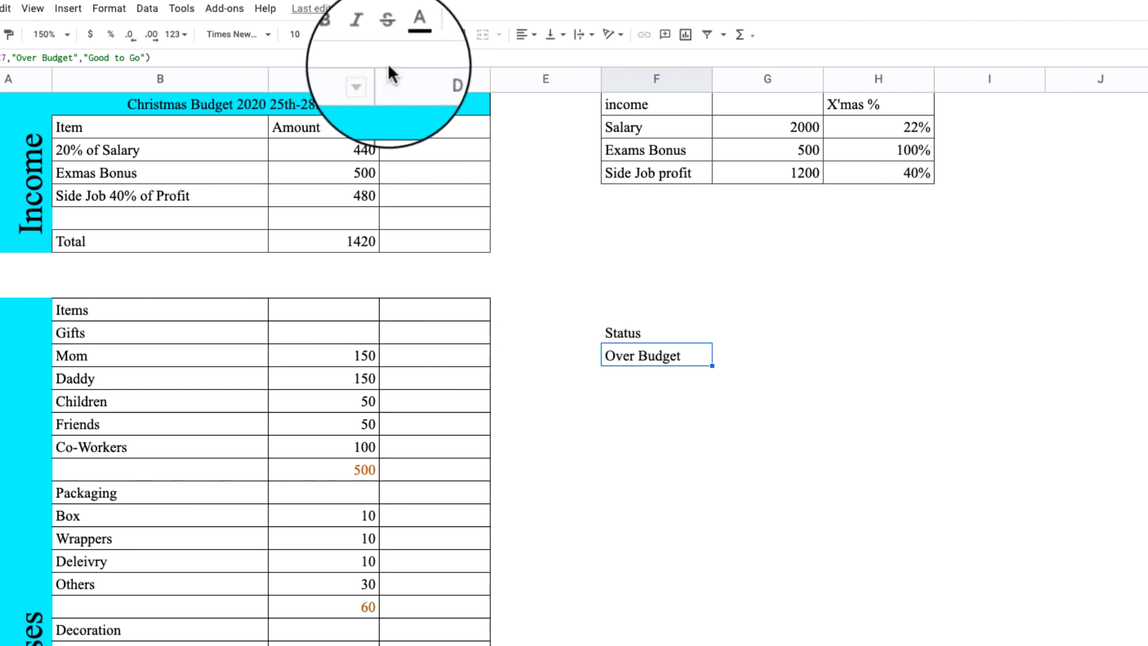
left_click(108, 9)
mouse_move(147, 10)
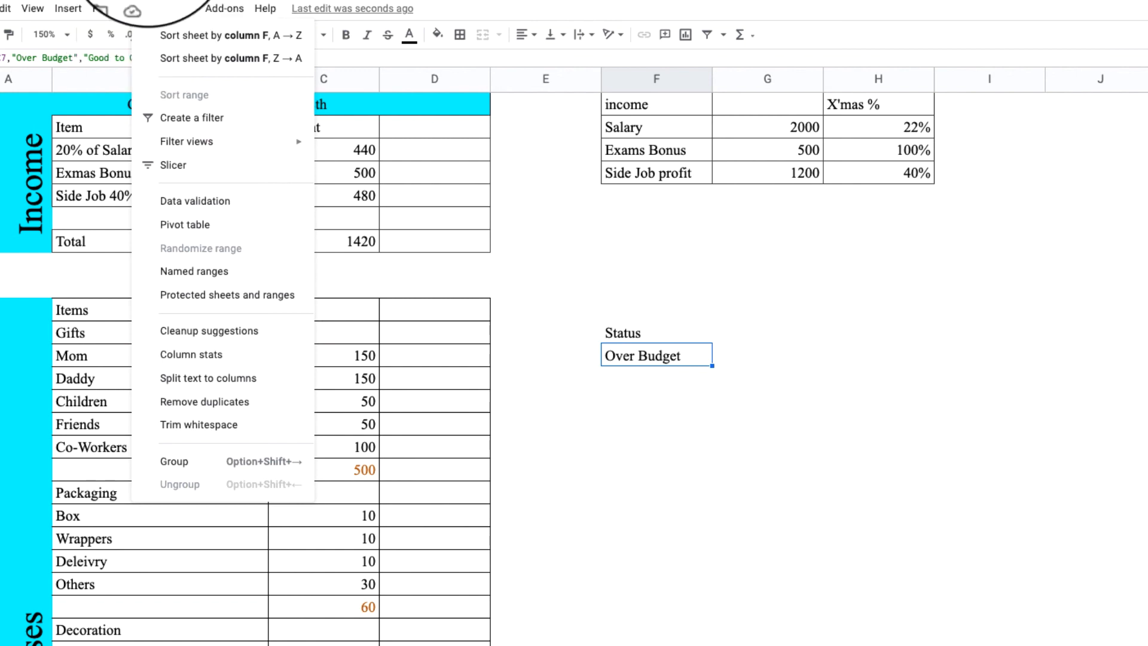
left_click(116, 21)
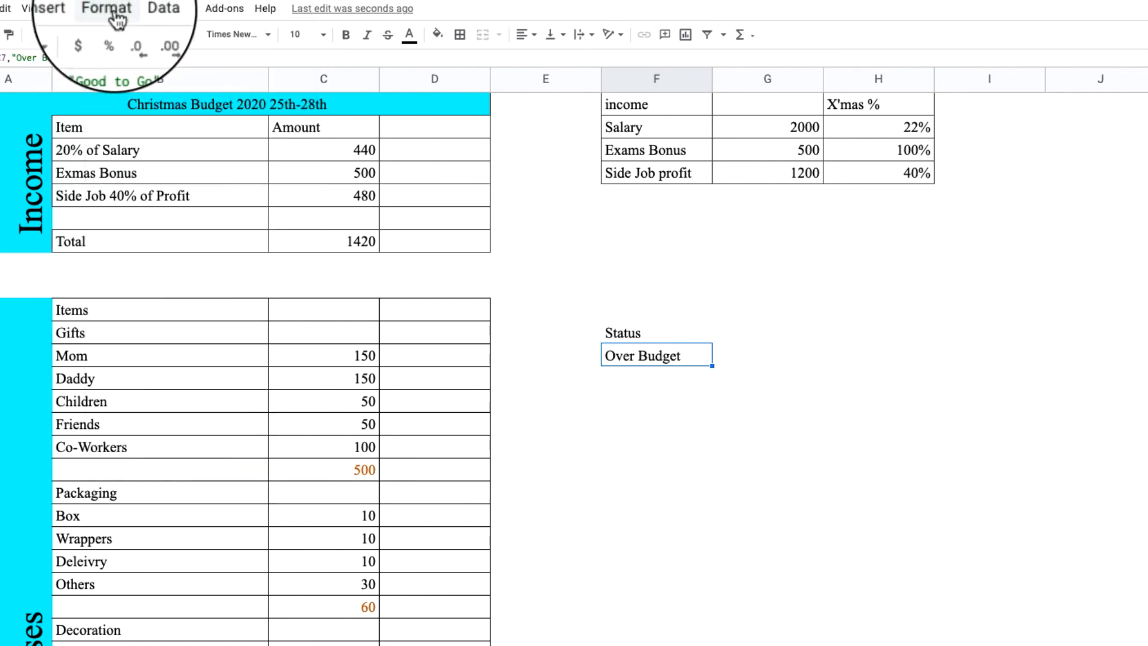
left_click(117, 21)
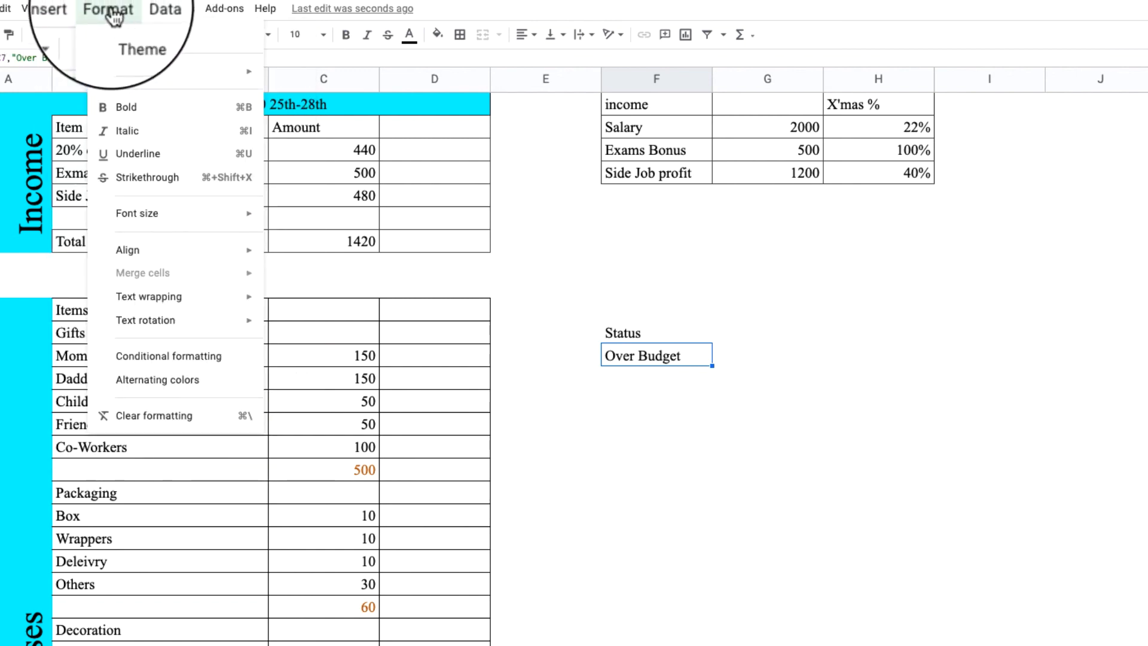
left_click(181, 358)
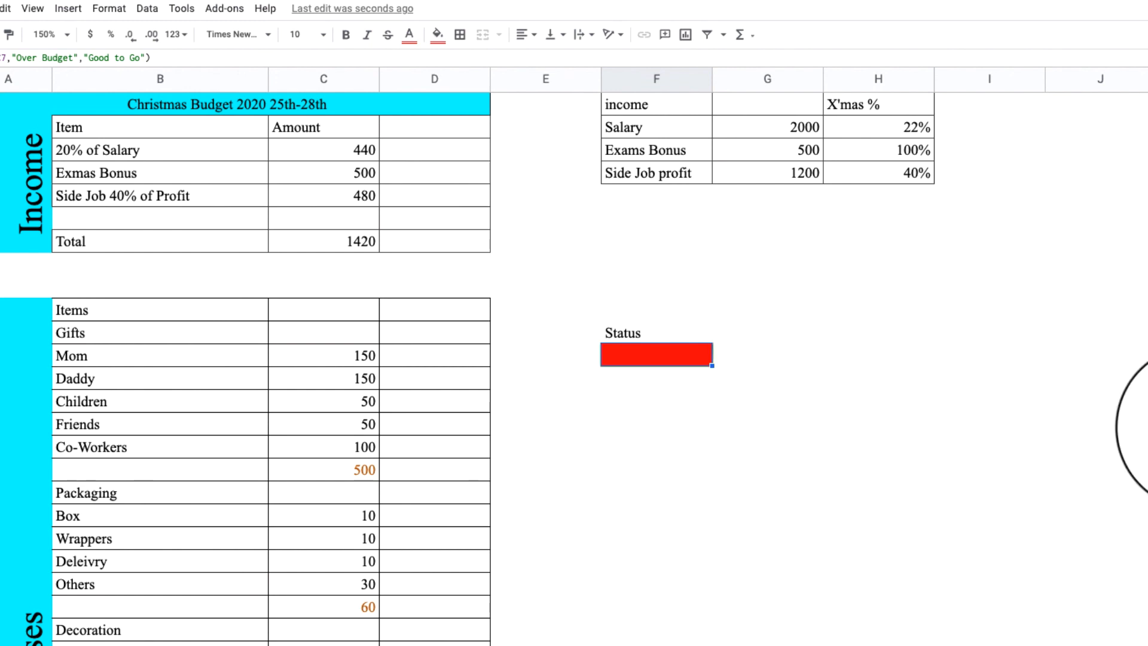
Set the X'mas % for Salary in H2 to 20%
double_click(910, 126)
double_click(911, 126)
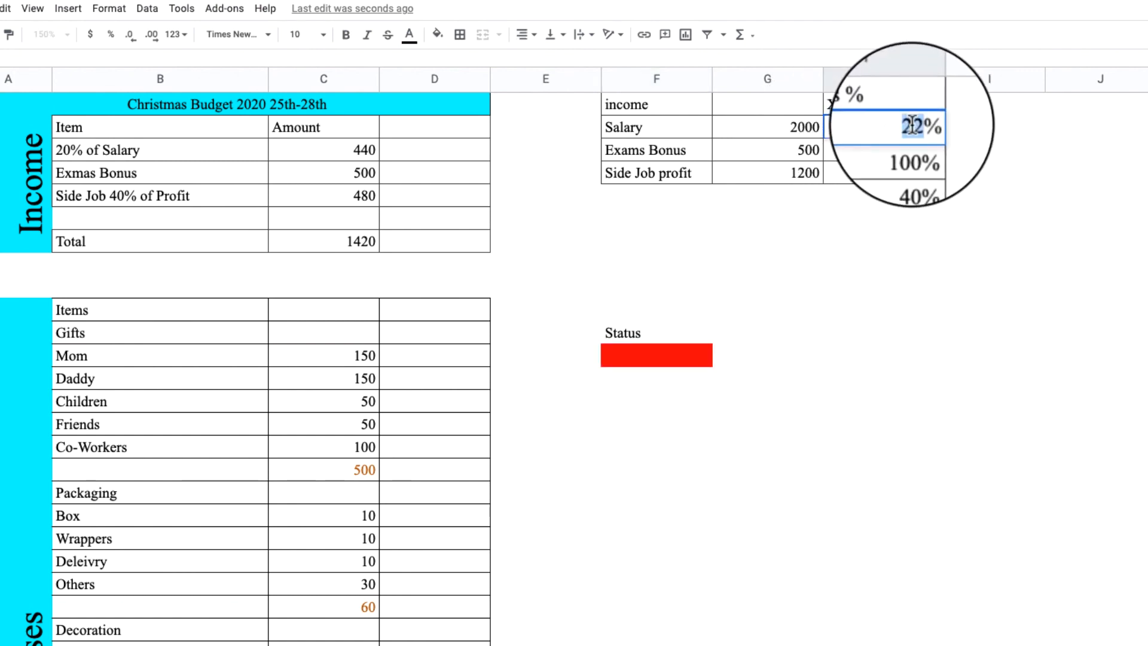
type("20")
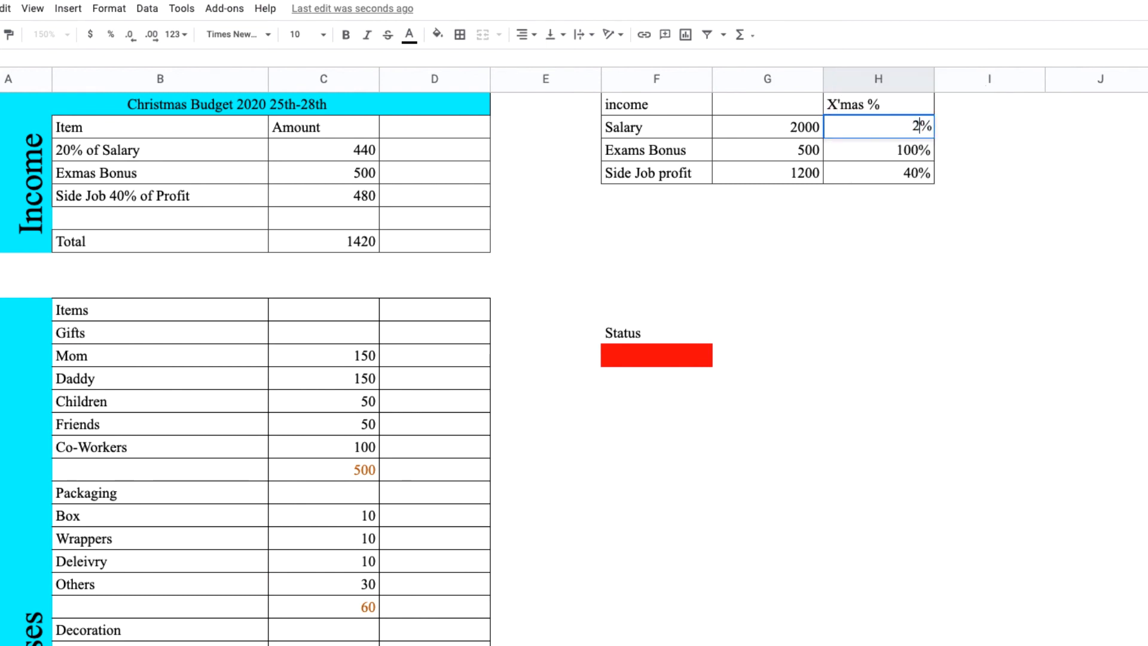
key("Return")
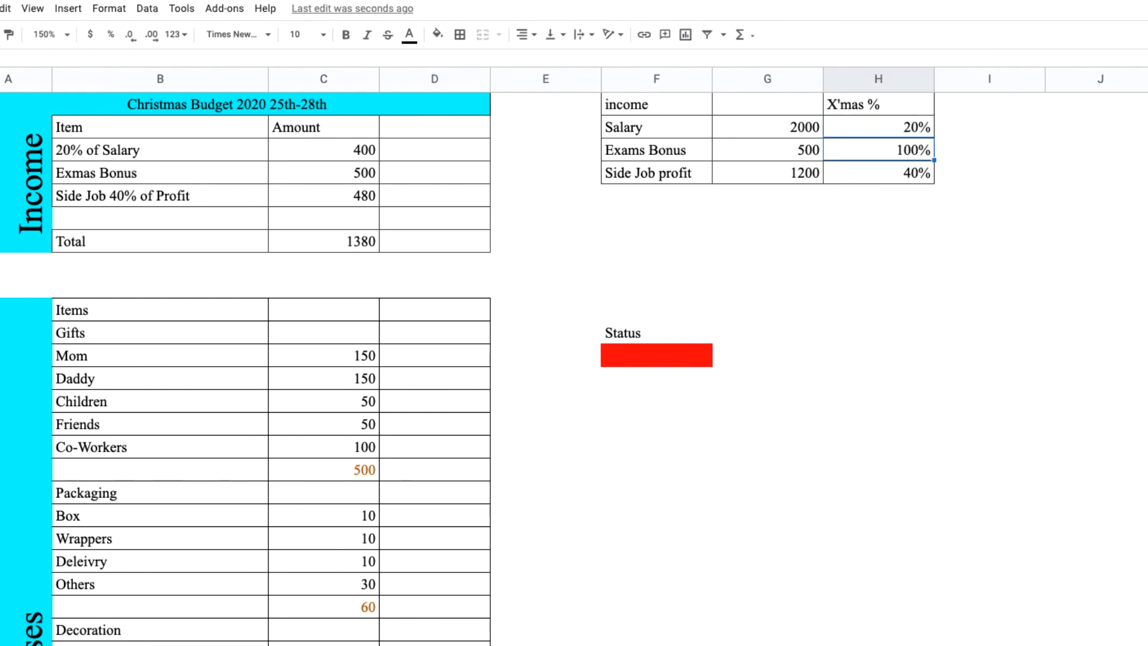
Set the X'mas % for Side Job profit in H4 to 60%
left_click(895, 170)
double_click(894, 168)
double_click(908, 172)
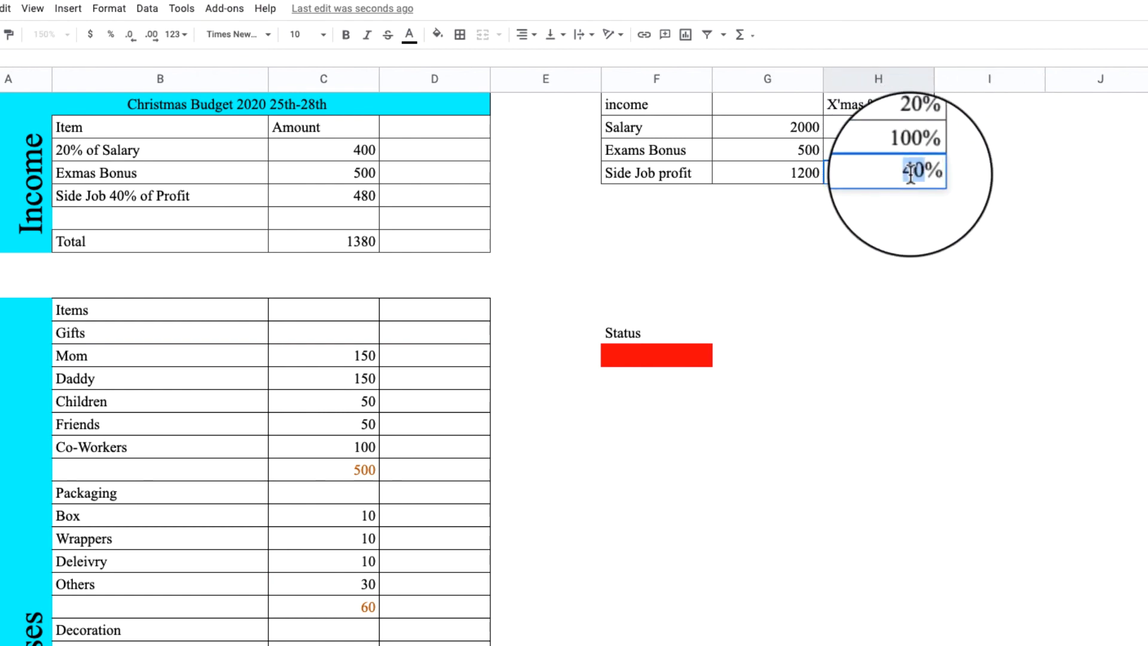
type("60")
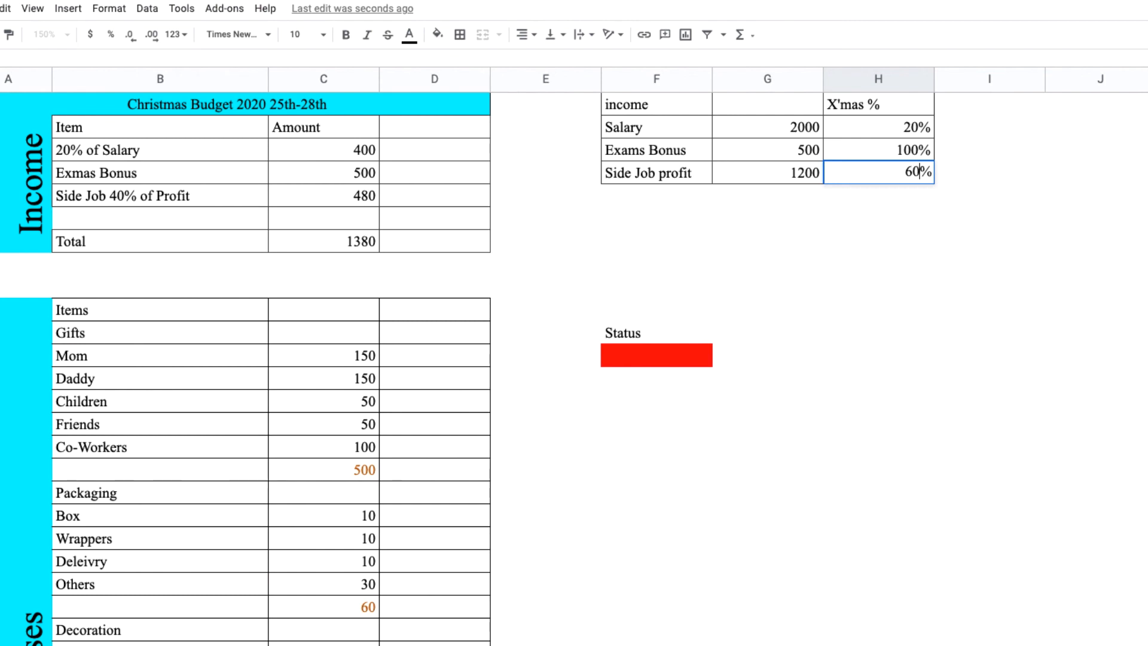
key("Return")
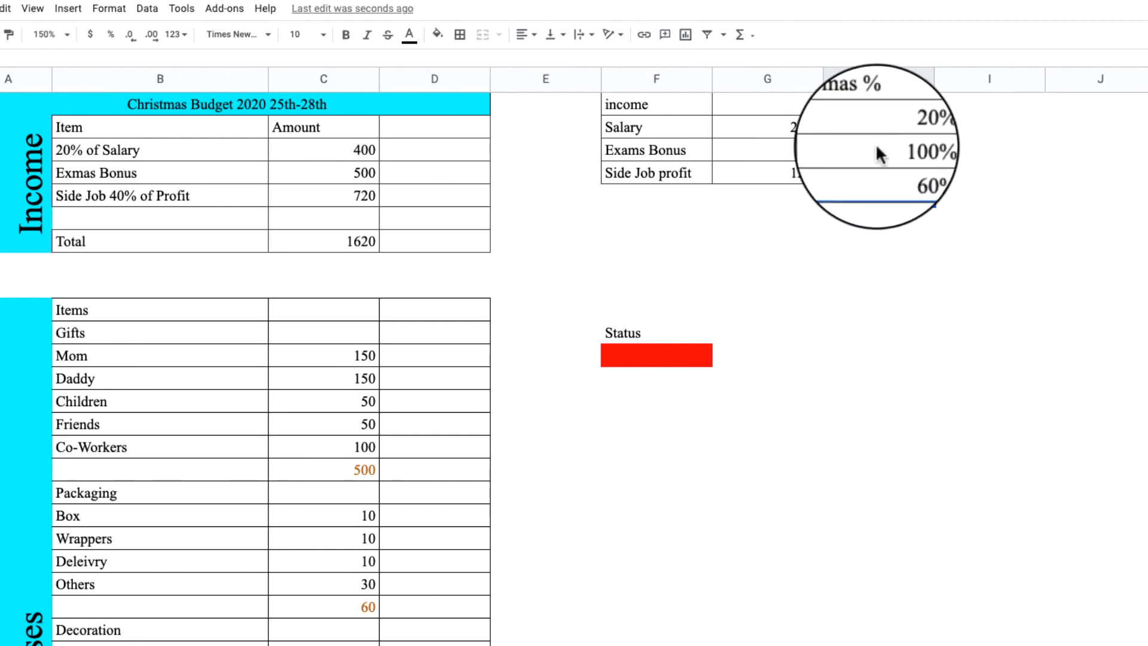
Set the X'mas % for Side Job profit in H4 to 100%
double_click(900, 170)
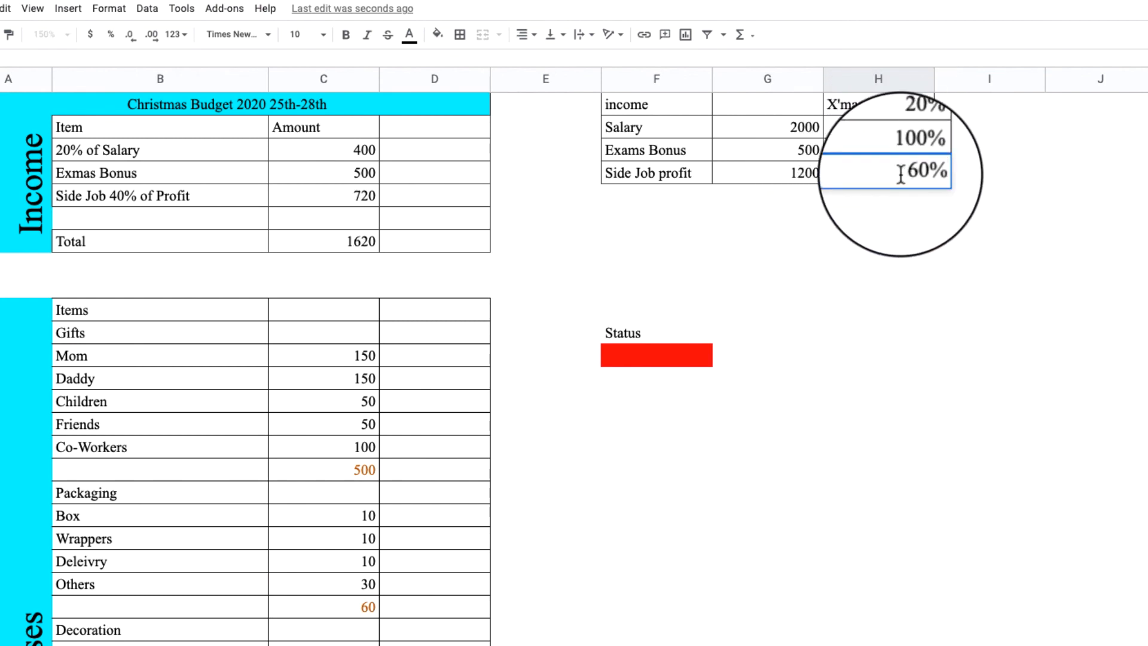
double_click(910, 170)
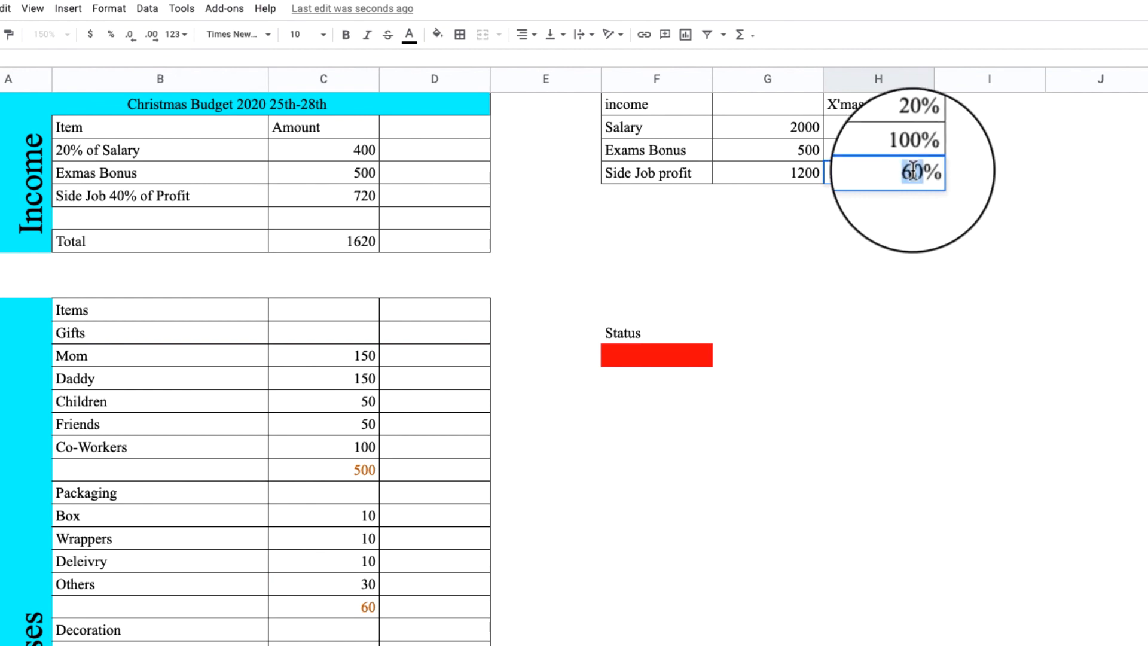
type("100")
key("Return")
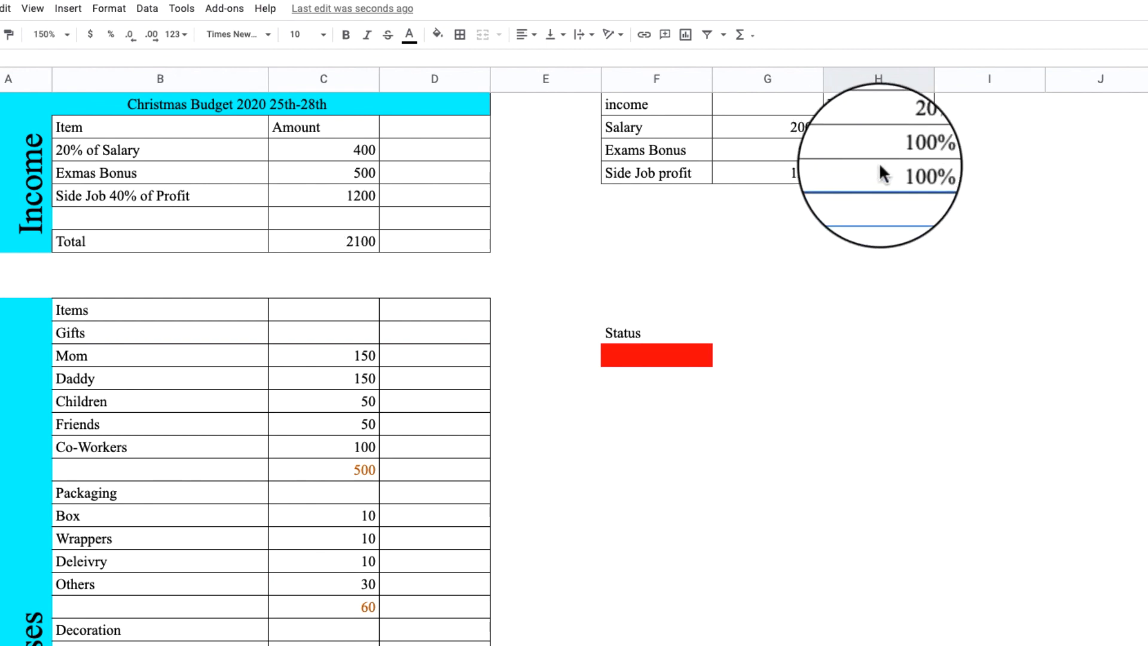
Set the X'mas % for Side Job profit in H4 to 50%
double_click(893, 173)
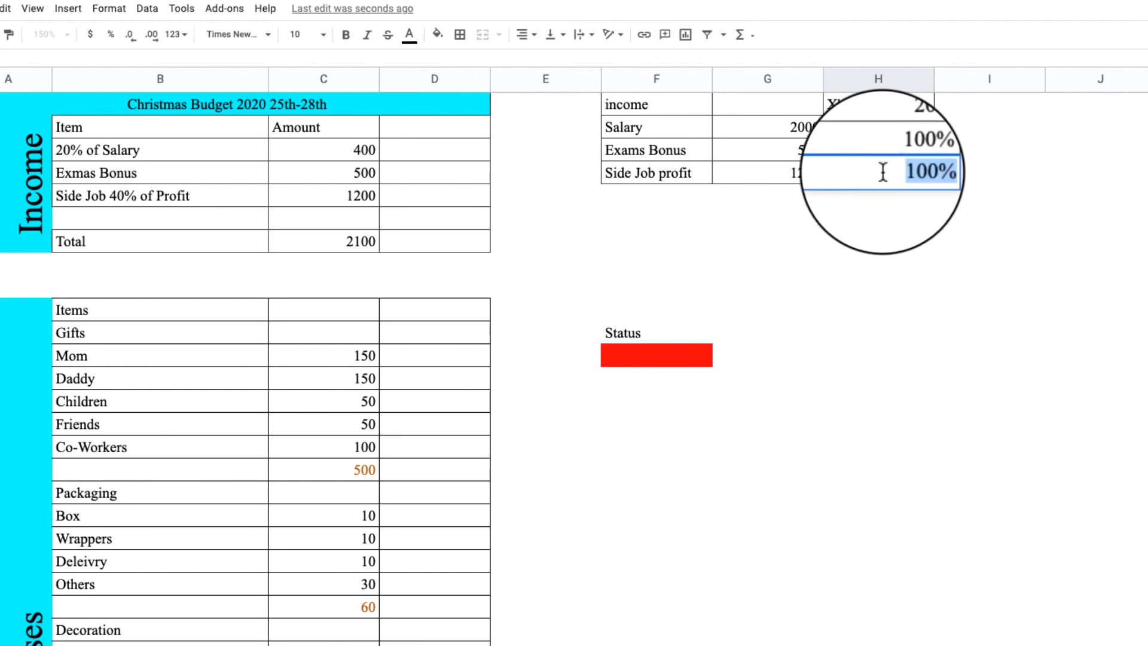
type("50")
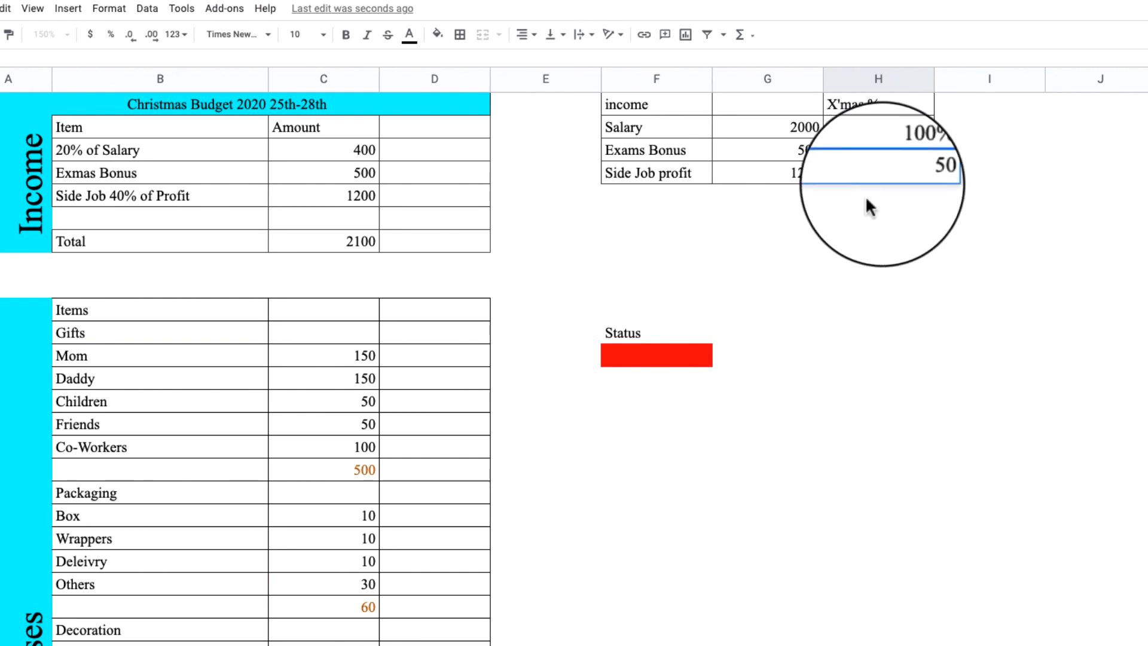
key("Return")
left_click(899, 166)
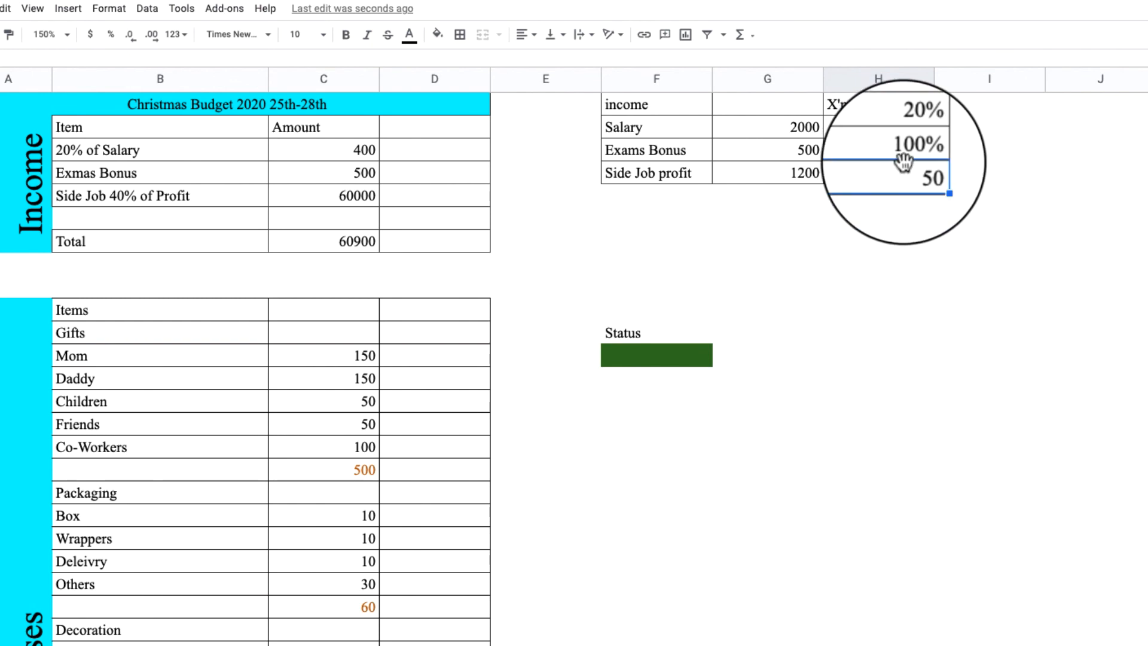
double_click(894, 168)
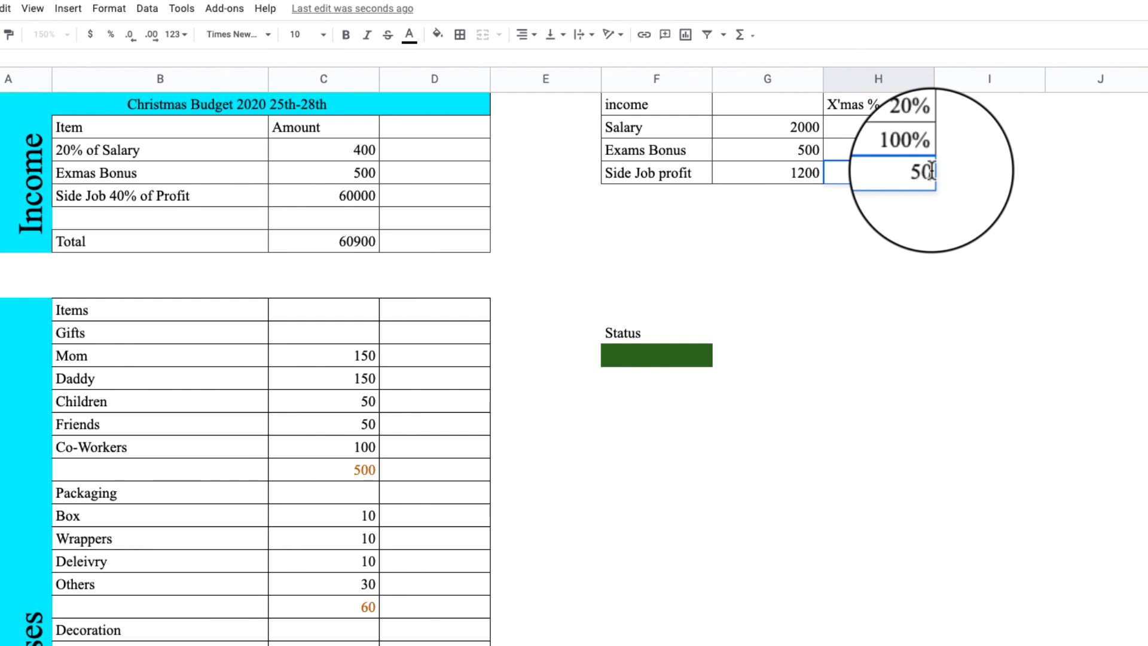
type("%")
key("Return")
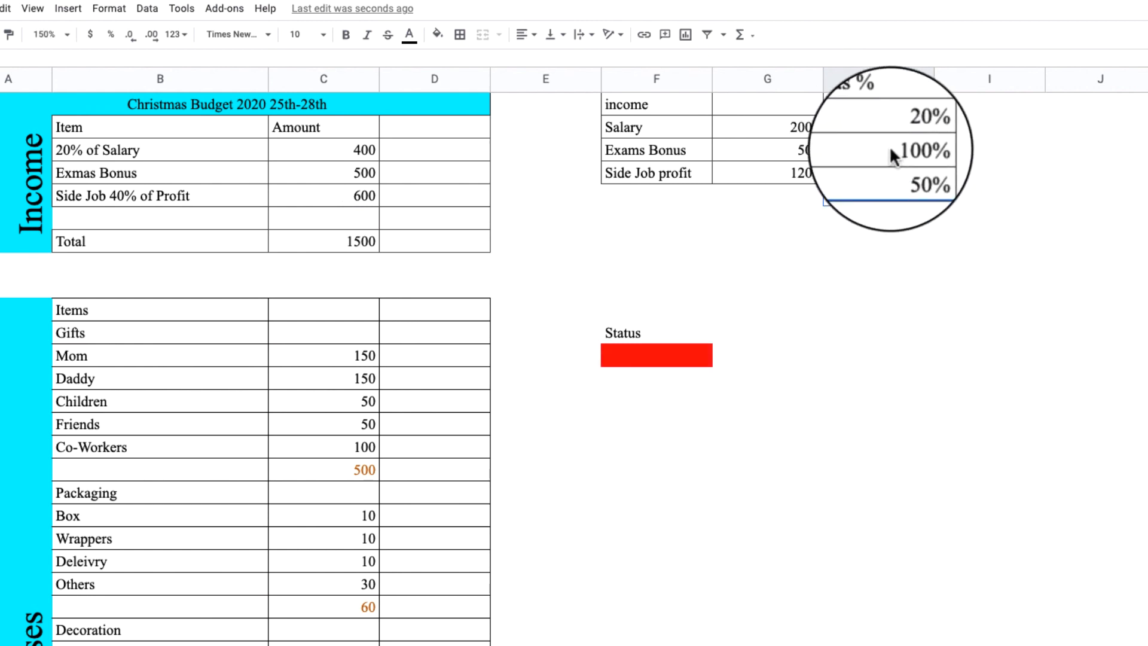
Set the X'mas % for Salary in H2 to 100%
left_click(908, 126)
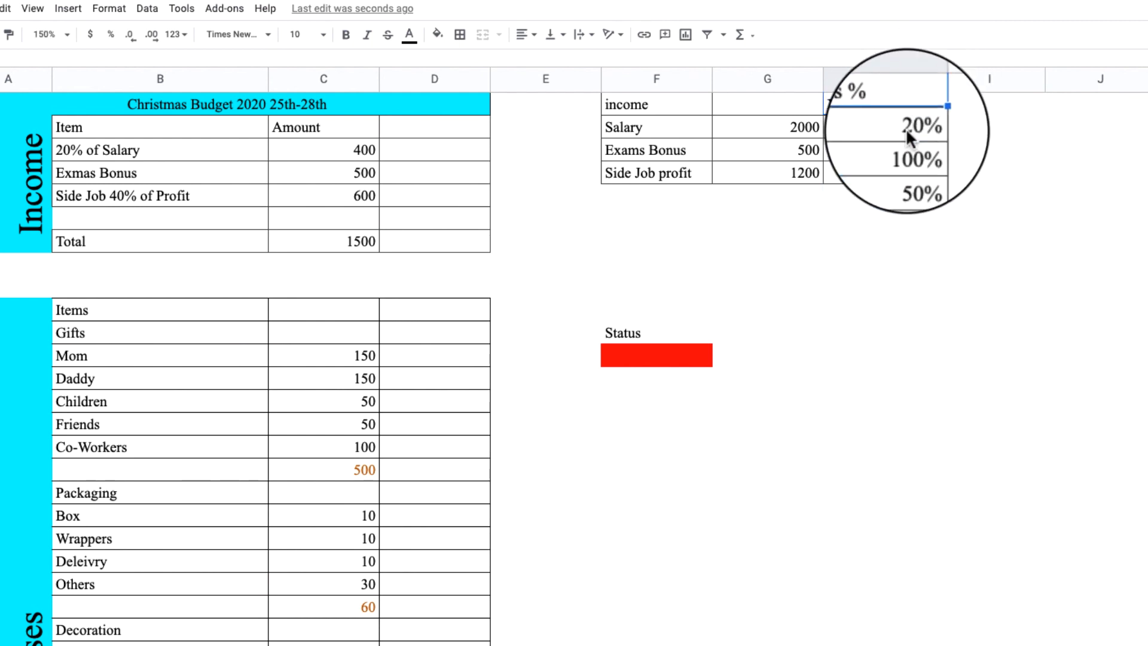
double_click(909, 124)
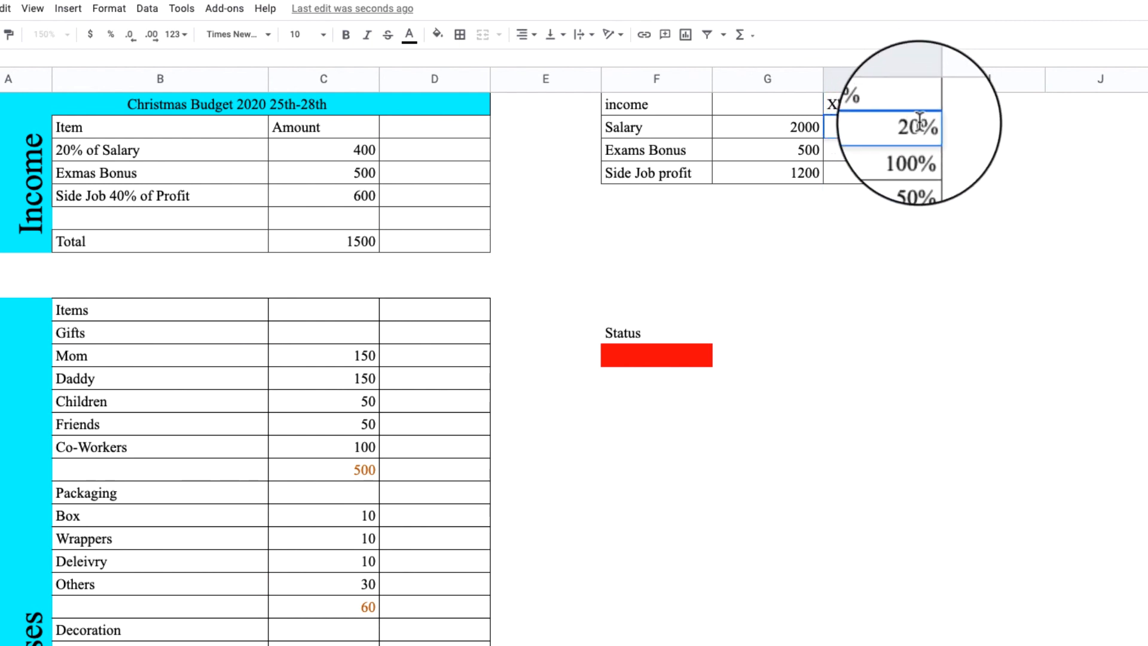
key("BackSpace")
type("10")
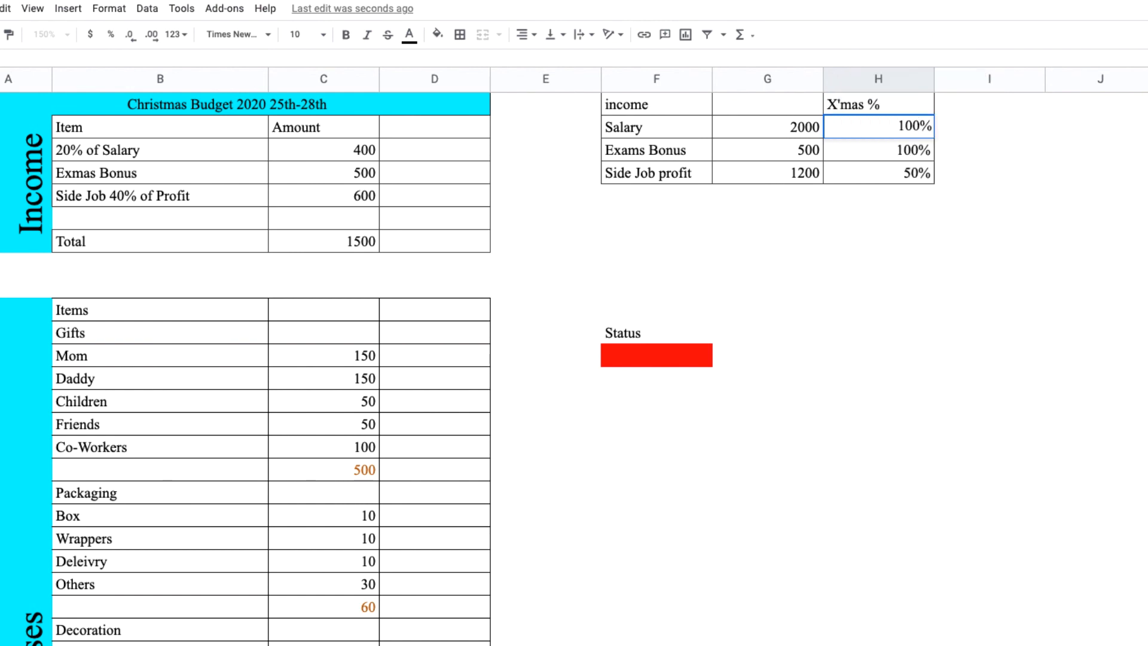
key("Return")
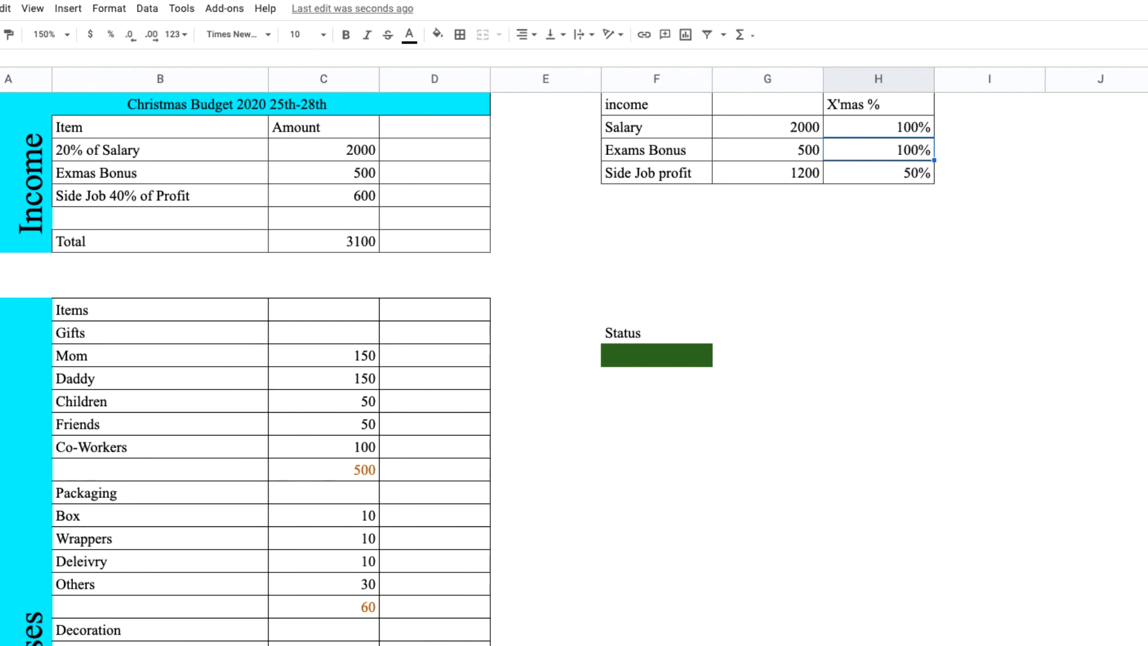
Set the X'mas % for Salary in H2 to 80%
scroll(526, 406, "down", 7)
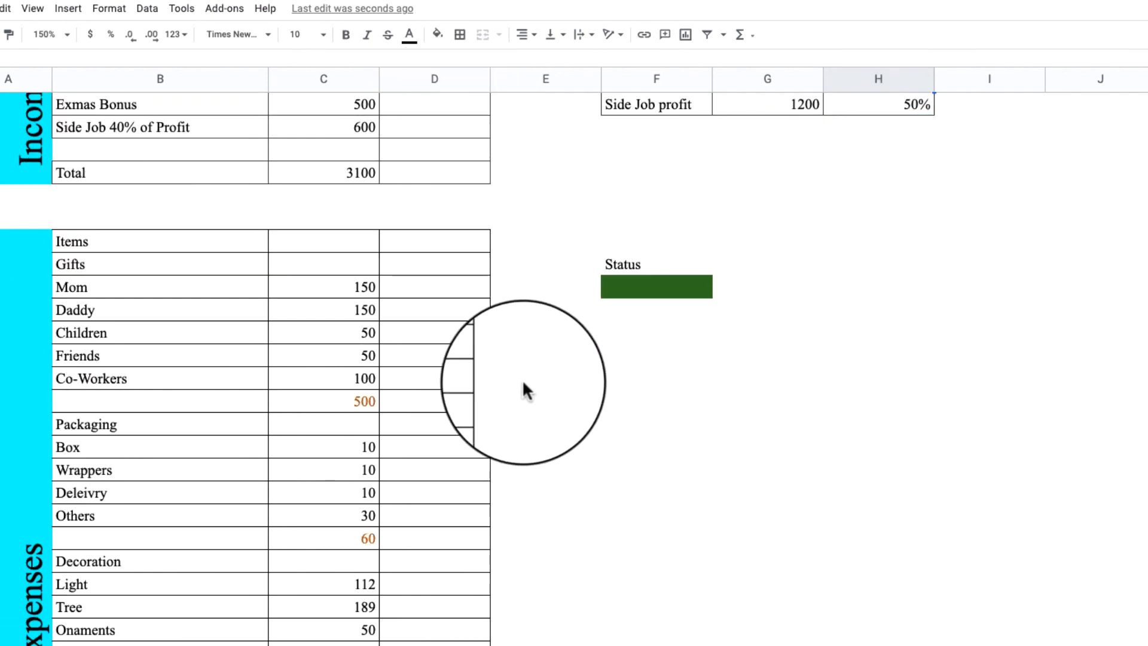
scroll(522, 378, "up", 8)
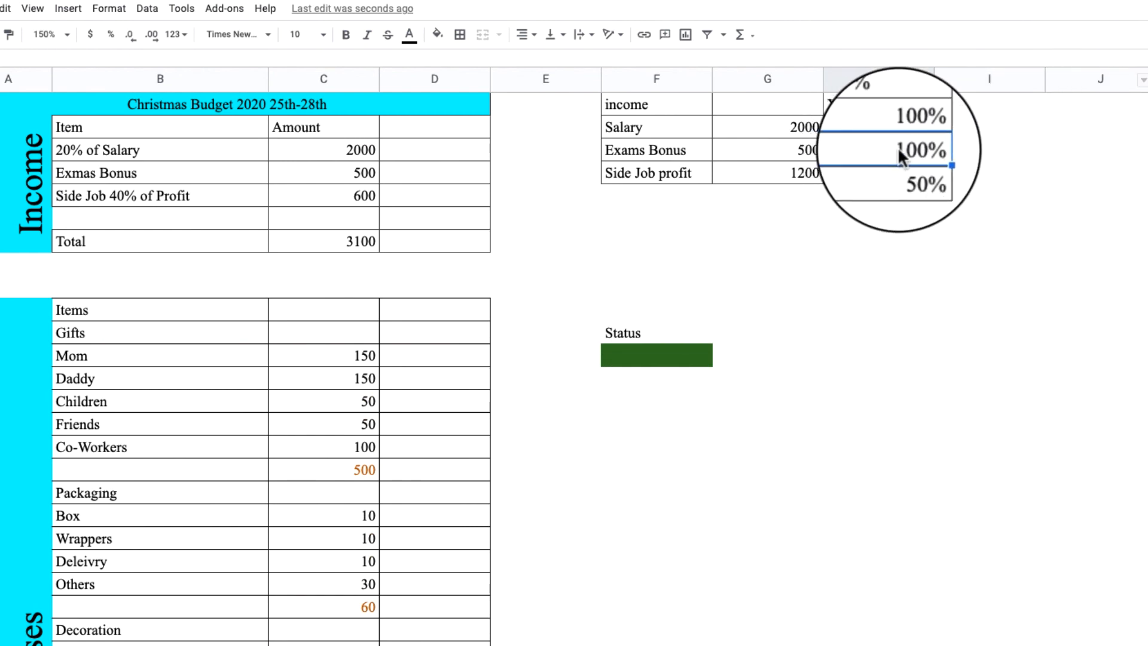
left_click(904, 128)
double_click(904, 128)
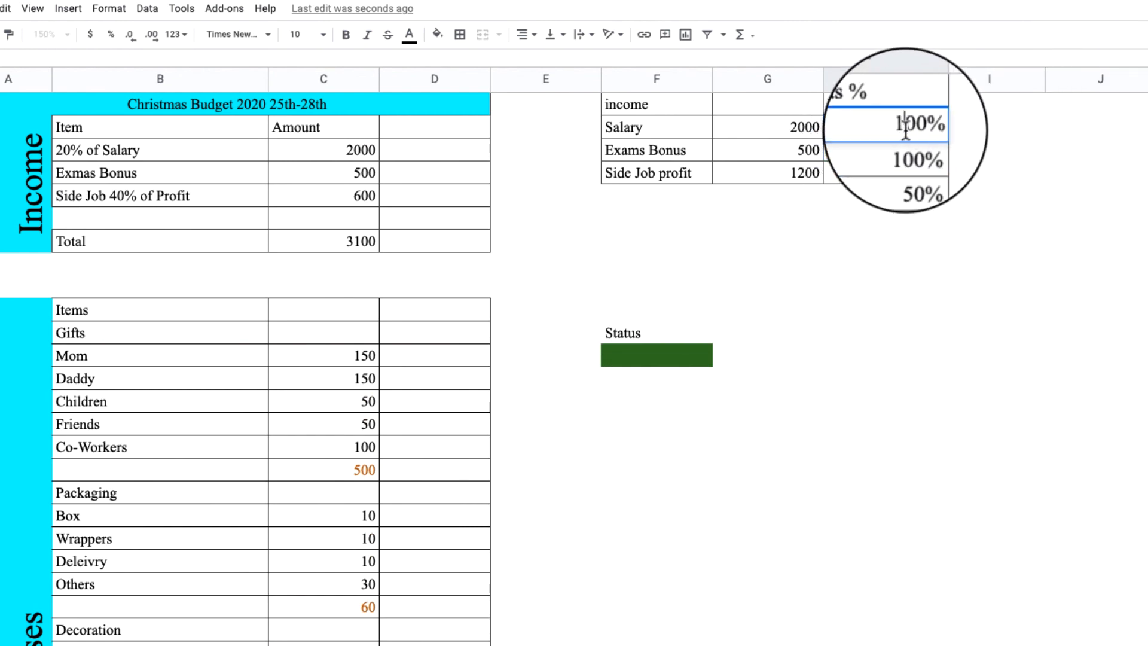
double_click(905, 127)
type("80")
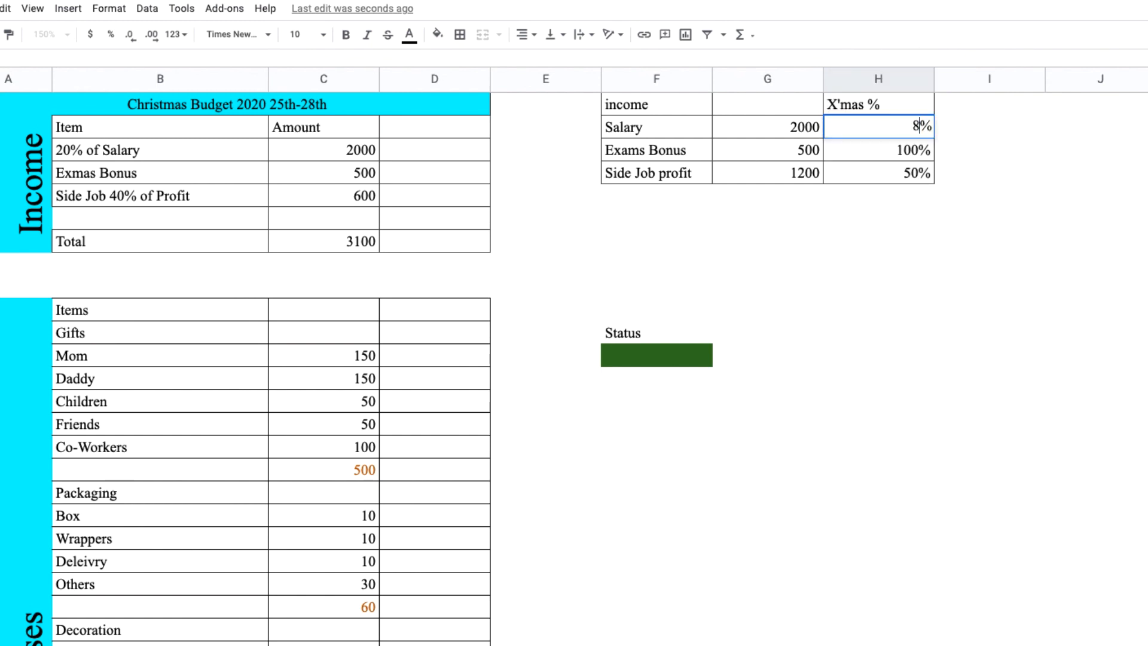
key("Return")
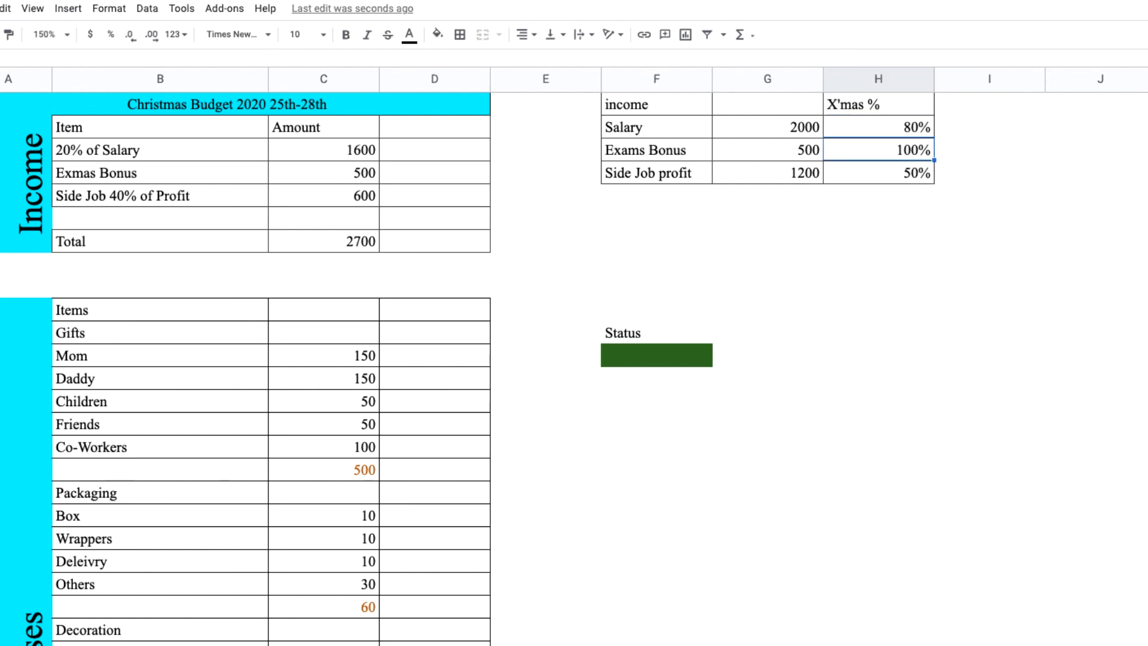
Set the X'mas % for Salary in H2 to 60%
double_click(916, 127)
type("``")
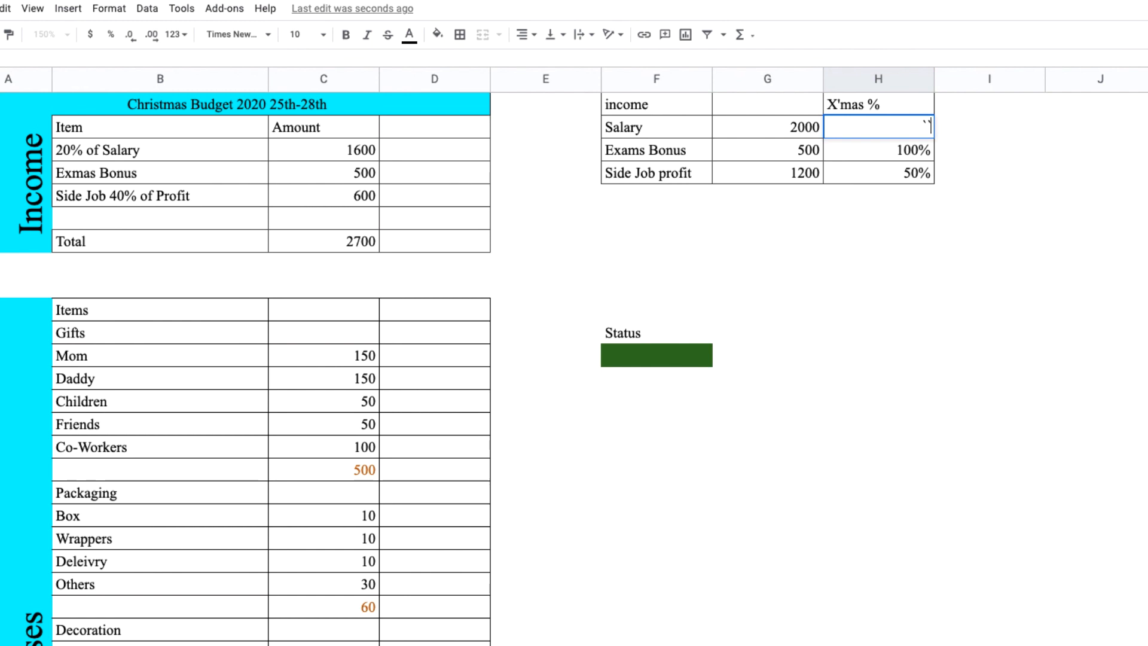
key("BackSpace")
key("BackSpace")
type("60%")
key("Return")
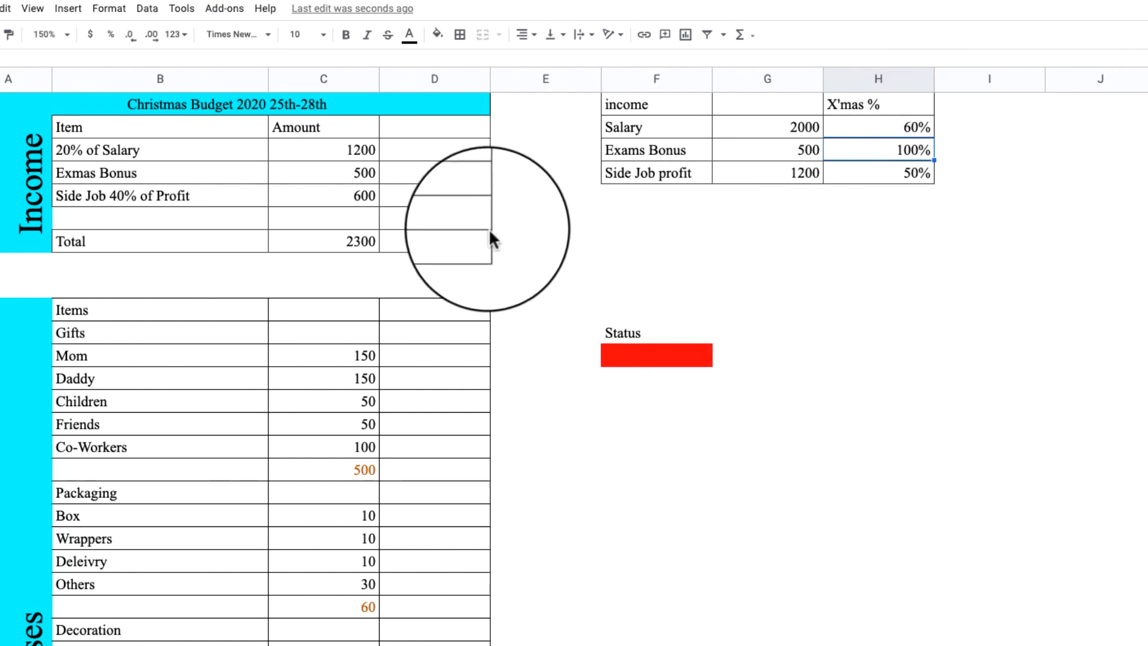
Set the Light amount under Decoration in the expenses to 0
scroll(482, 227, "down", 1)
scroll(395, 366, "down", 2)
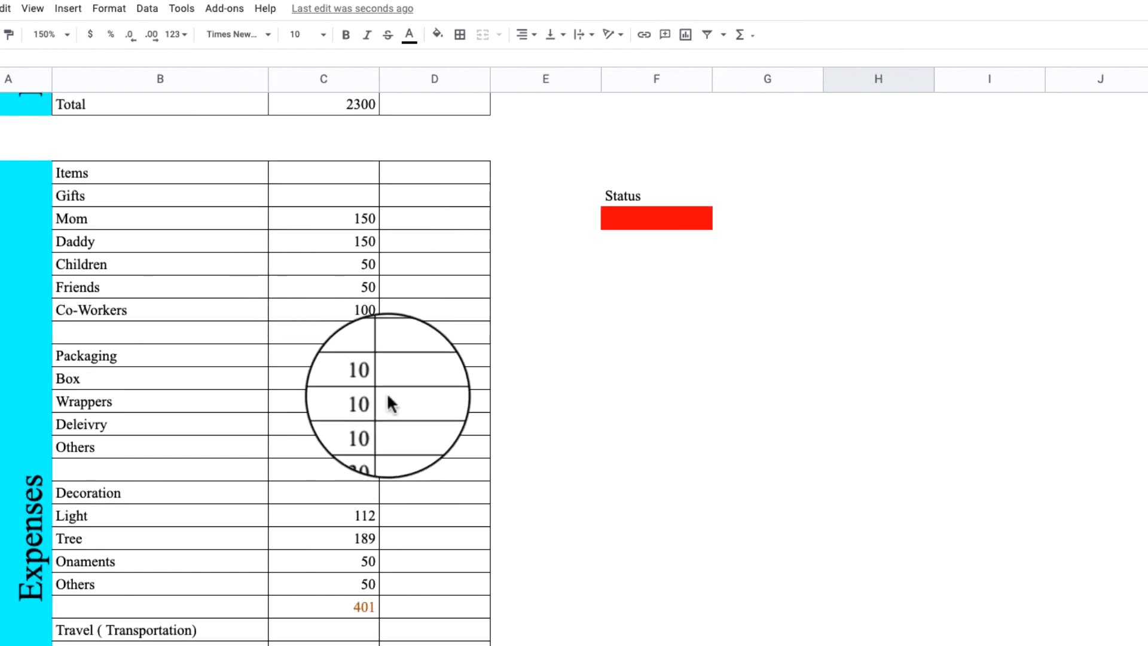
scroll(382, 412, "down", 2)
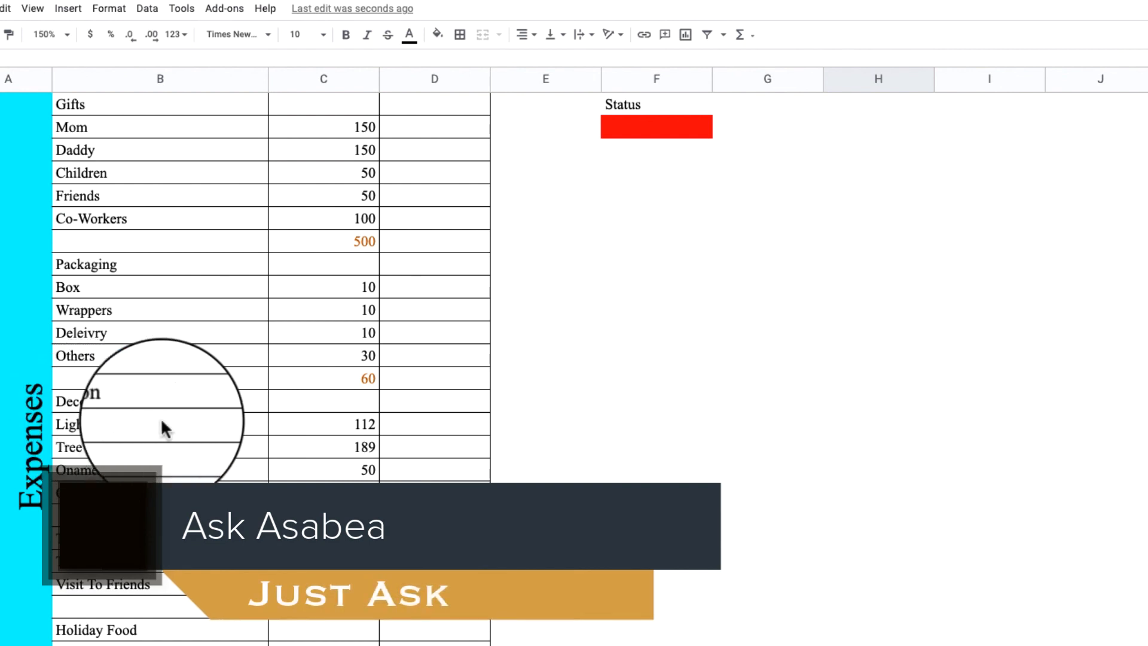
left_click(316, 426)
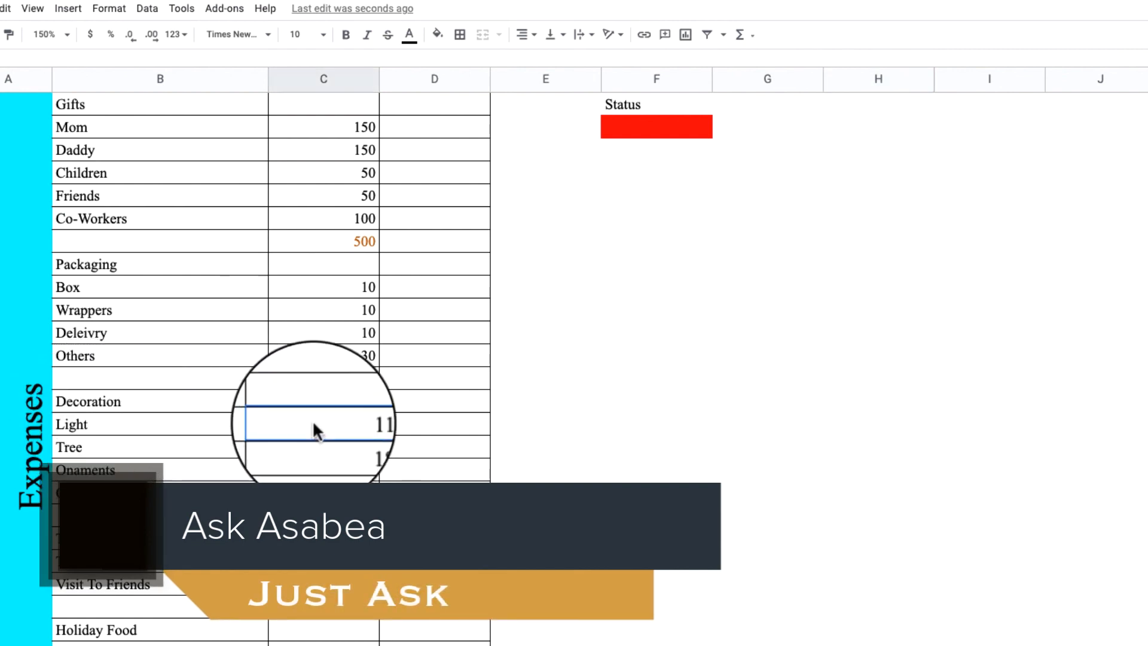
key("Delete")
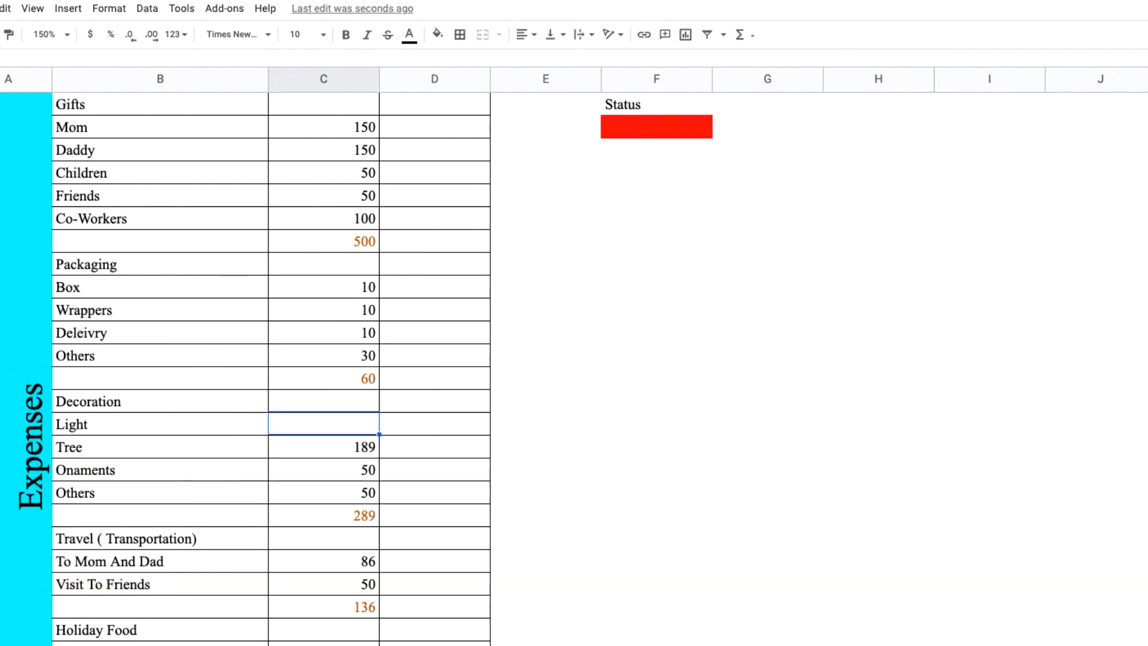
type("0")
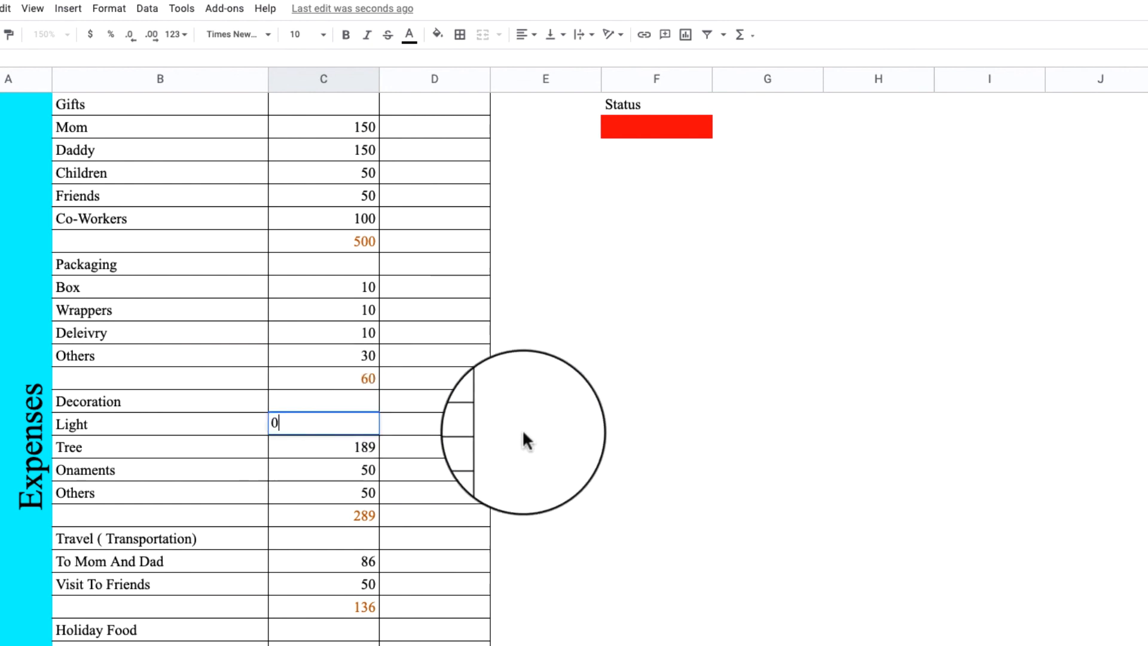
left_click(445, 423)
Set the Eating Out Side amount under Holiday Food to 0
scroll(451, 425, "down", 3)
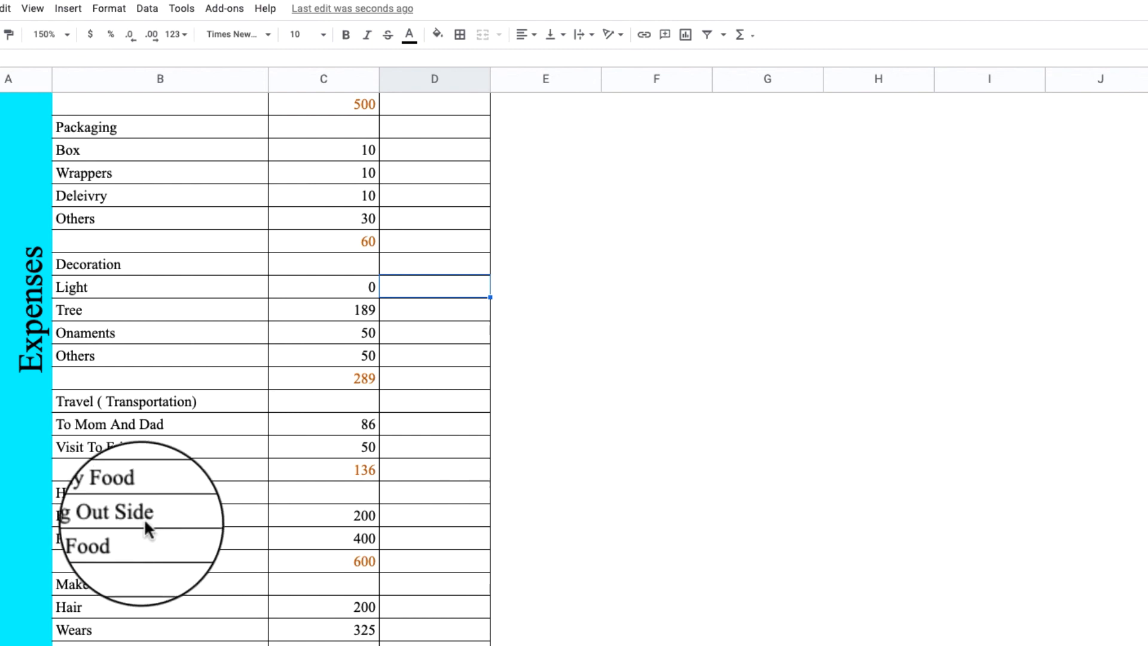
left_click(341, 516)
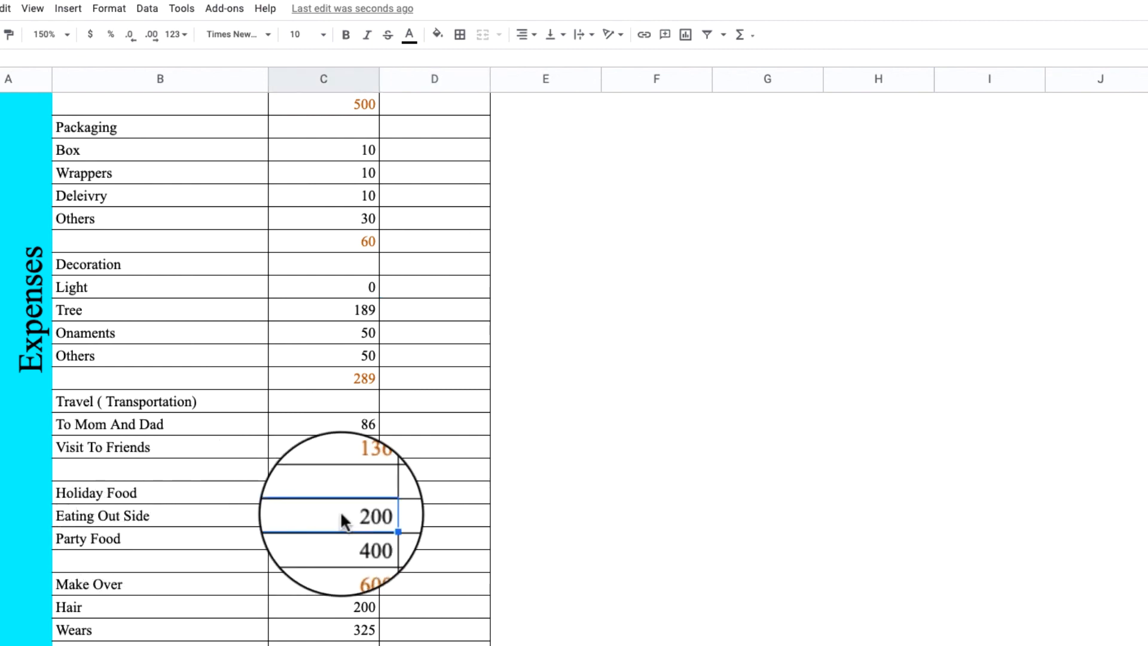
type("0")
left_click(382, 499)
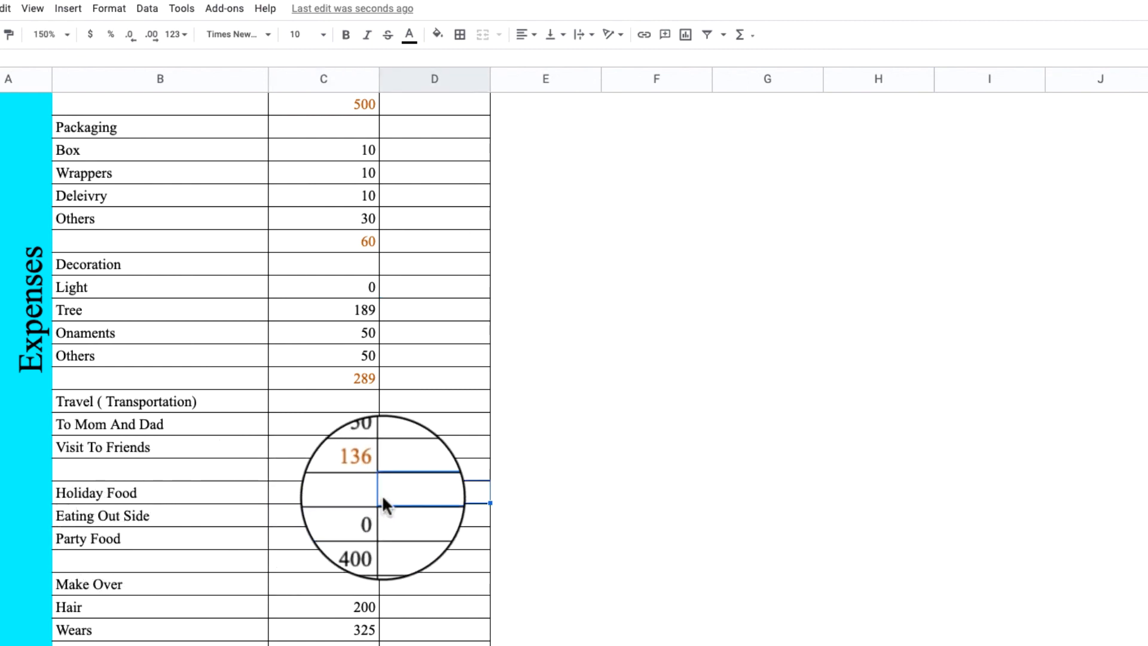
Review the budget status cell against the income total and the expense entries
scroll(461, 453, "up", 6)
scroll(461, 451, "down", 1)
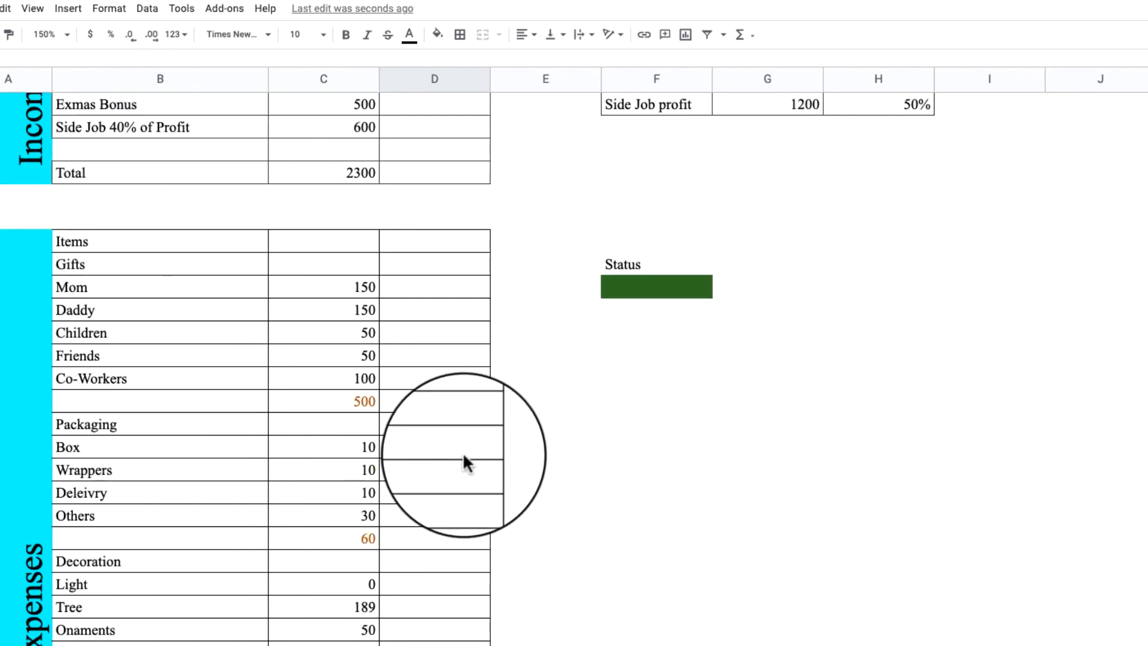
scroll(463, 462, "down", 2)
scroll(463, 461, "up", 1)
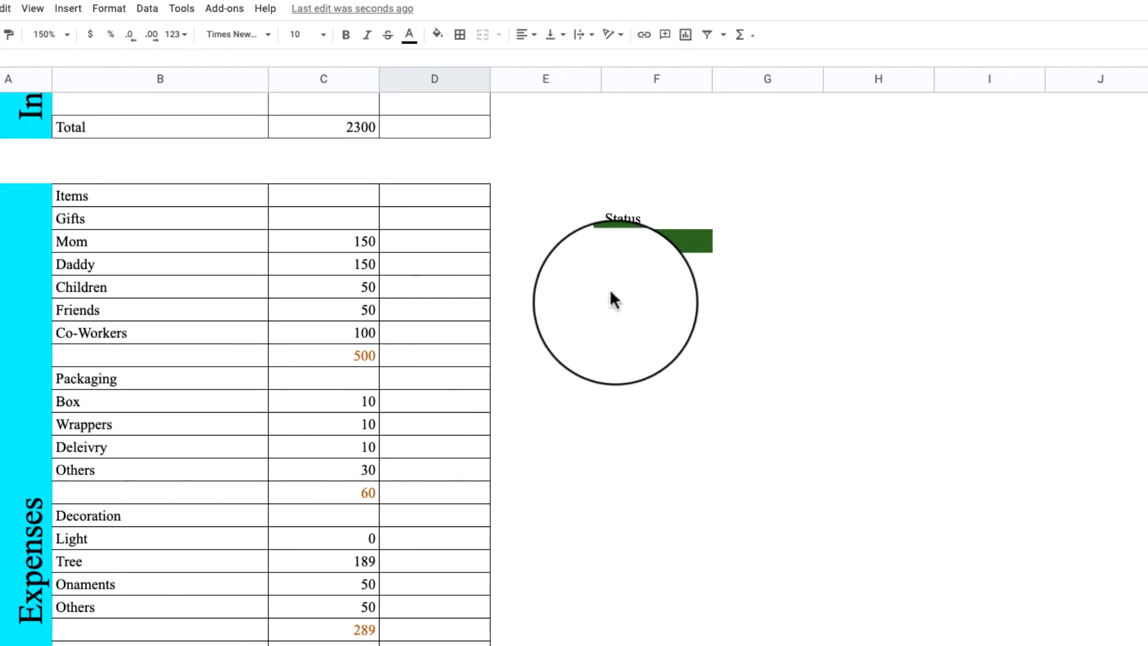
scroll(374, 400, "down", 2)
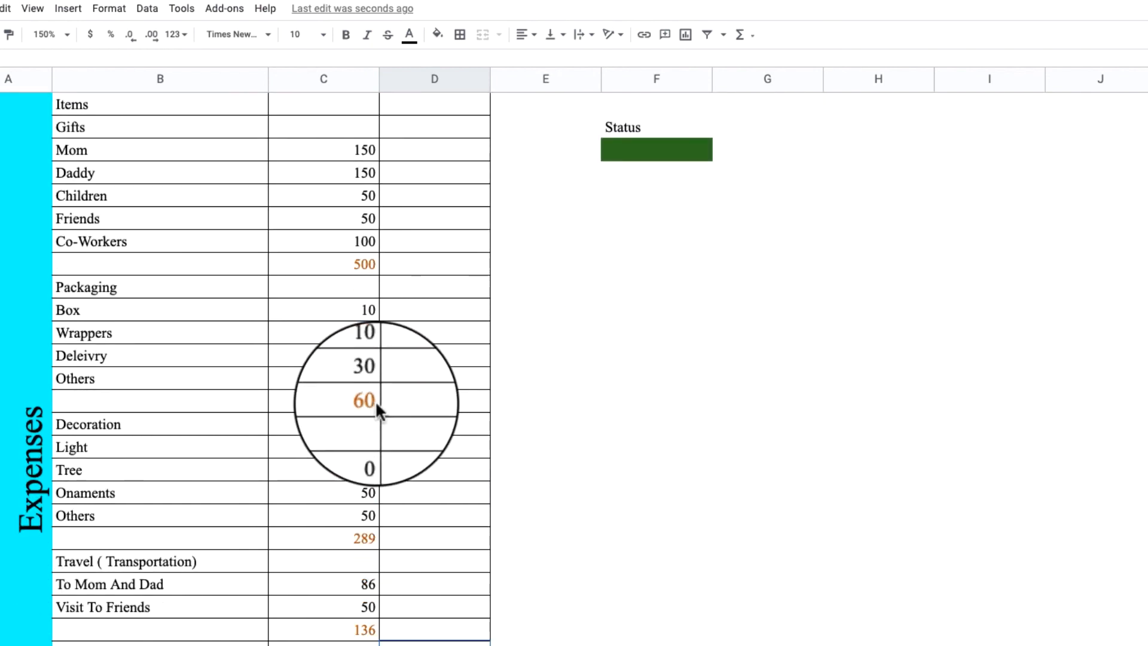
scroll(377, 407, "down", 1)
scroll(380, 404, "down", 1)
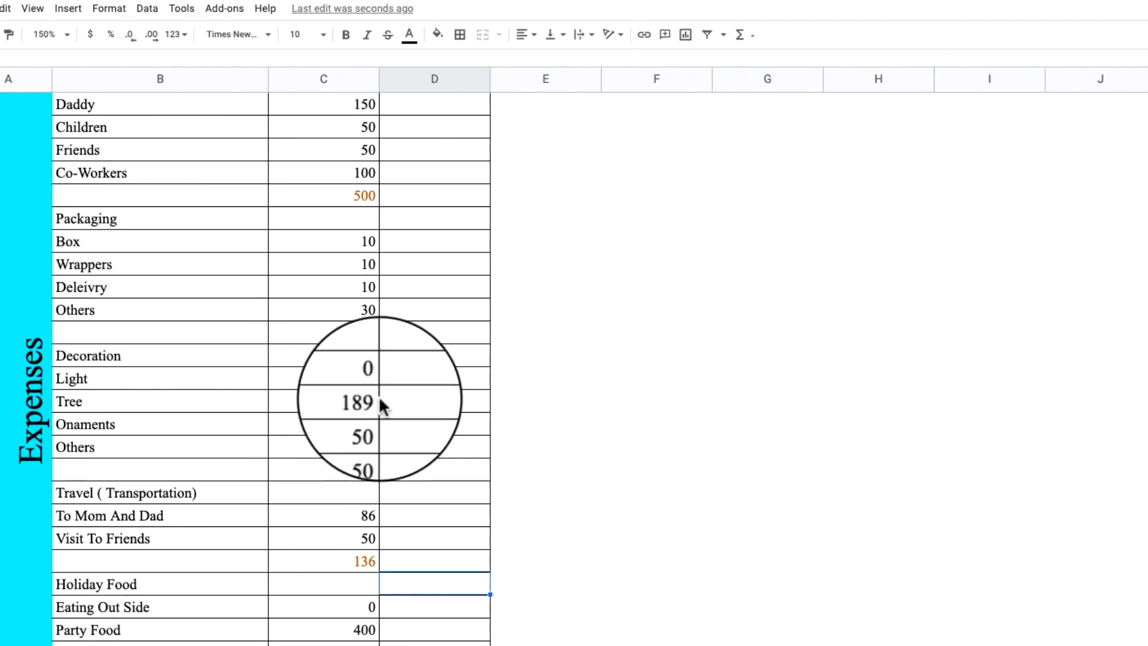
scroll(359, 423, "up", 5)
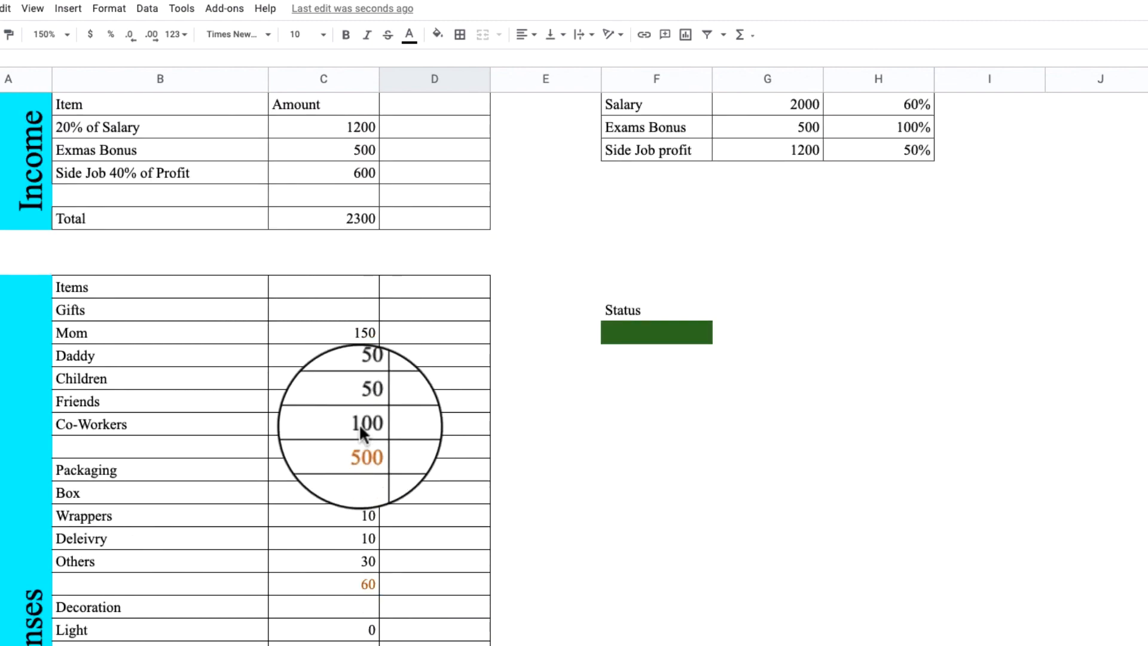
scroll(359, 424, "up", 1)
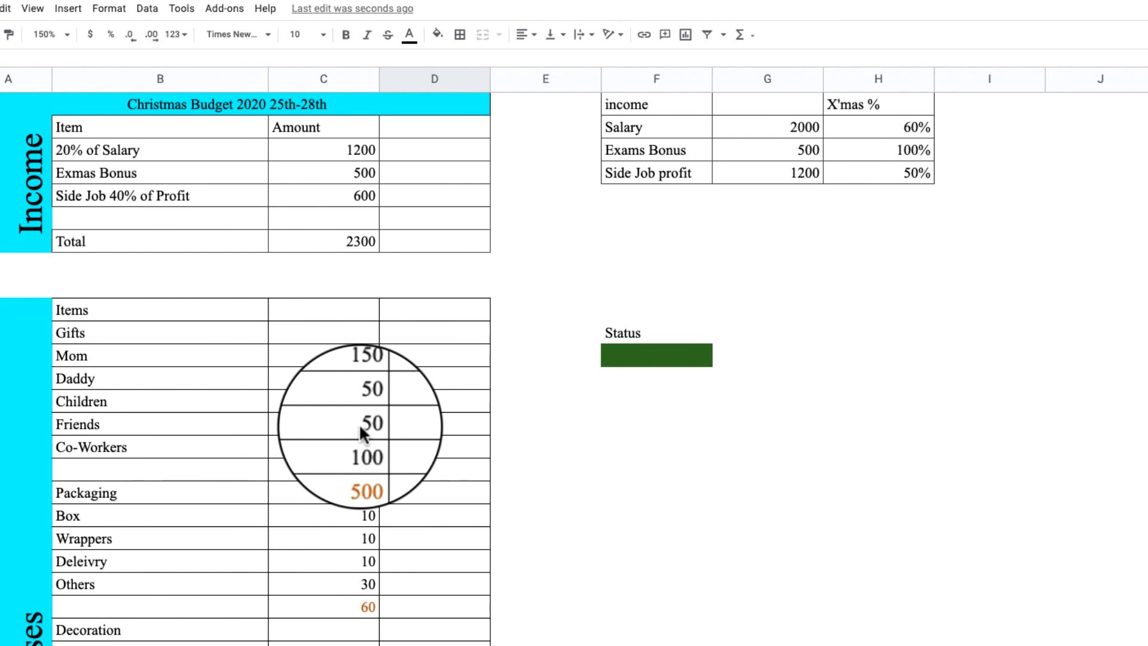
scroll(362, 426, "down", 1)
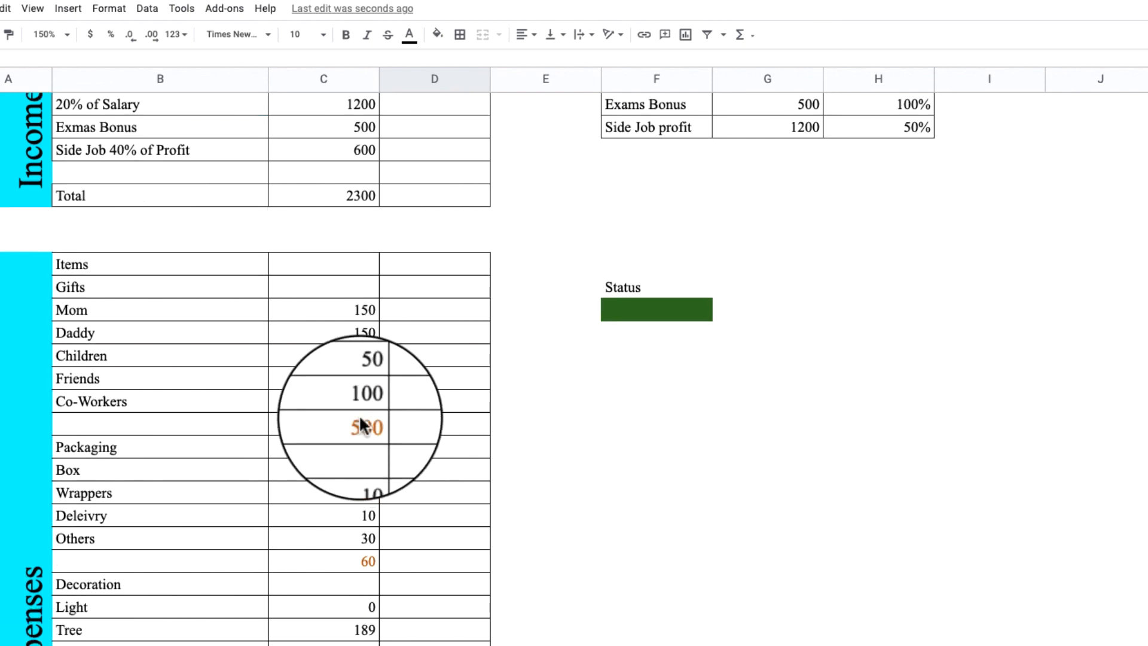
scroll(363, 426, "up", 1)
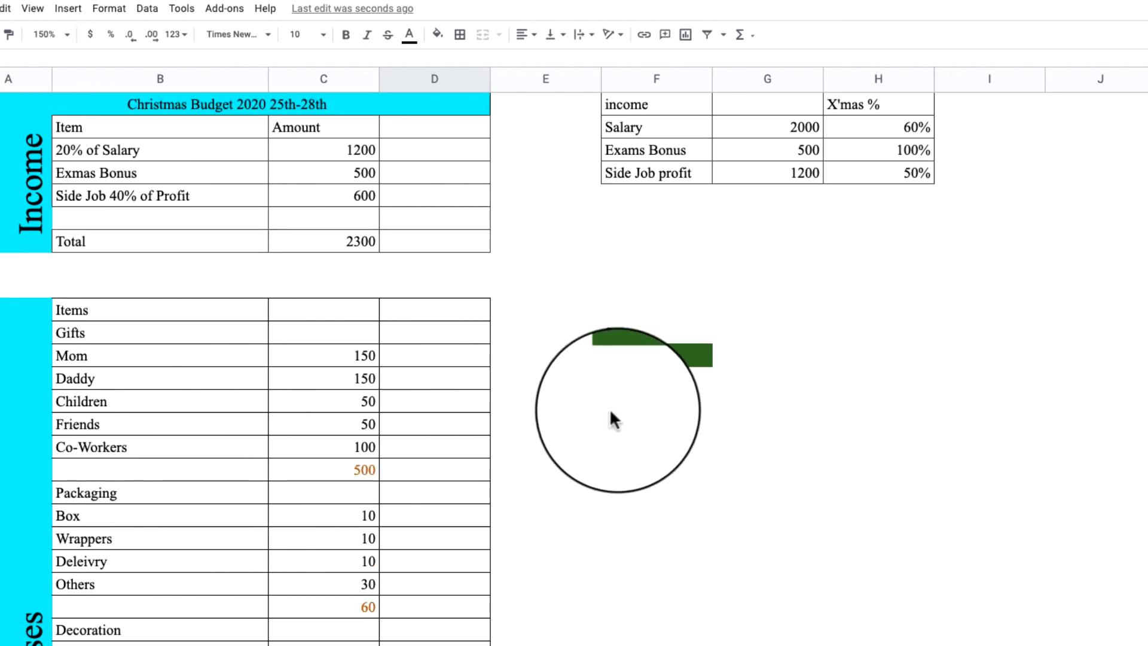
left_click(679, 422)
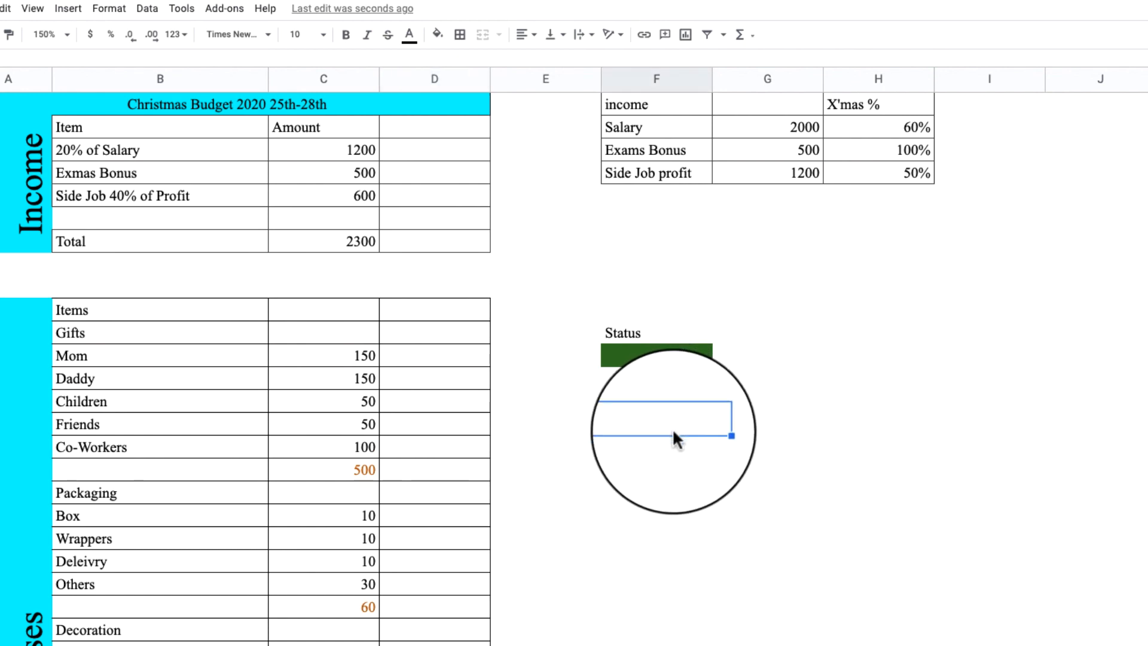